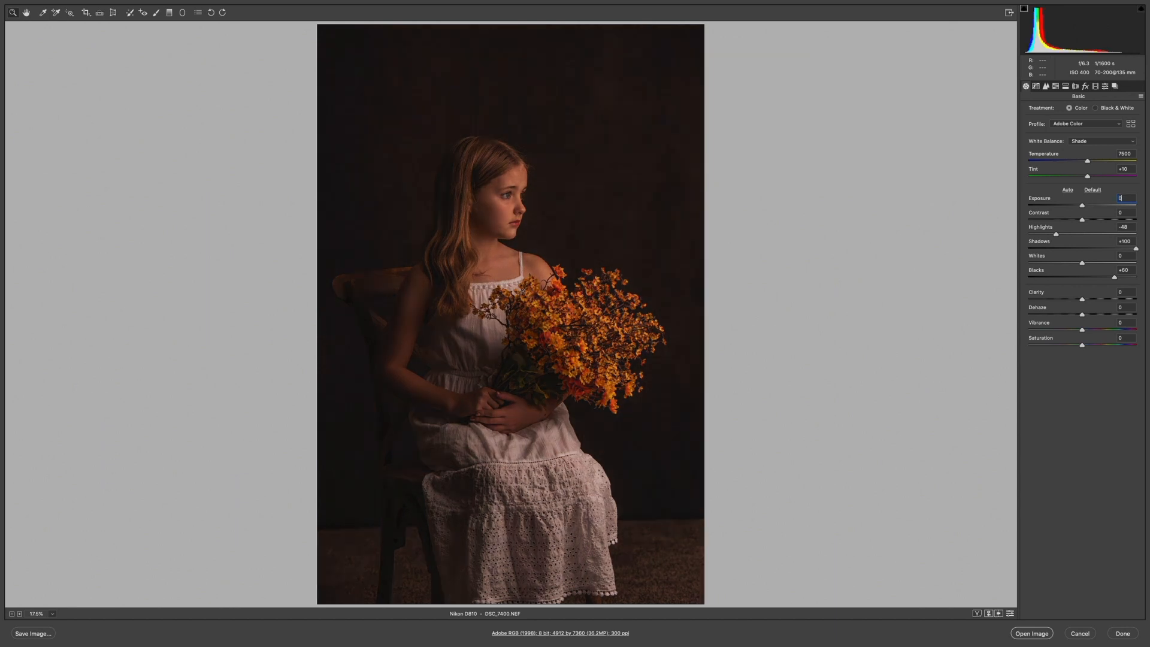
- Reset the raw photo's Highlights, Shadows and Blacks to 0
click(1132, 226)
text(0)
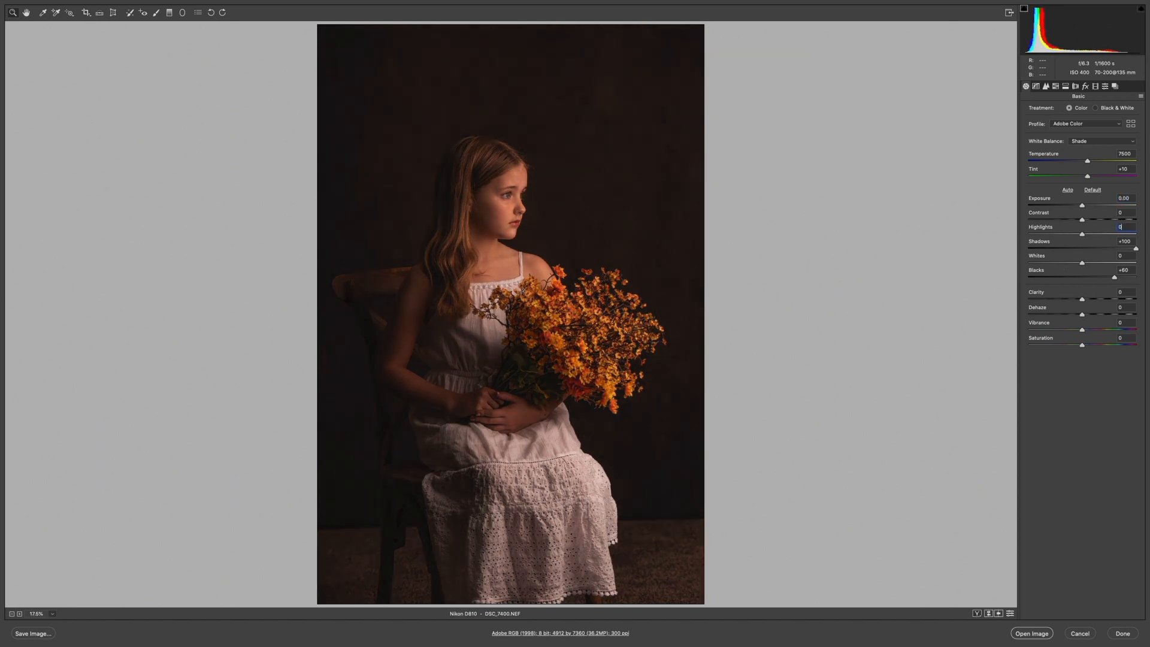
click(1126, 242)
text(0)
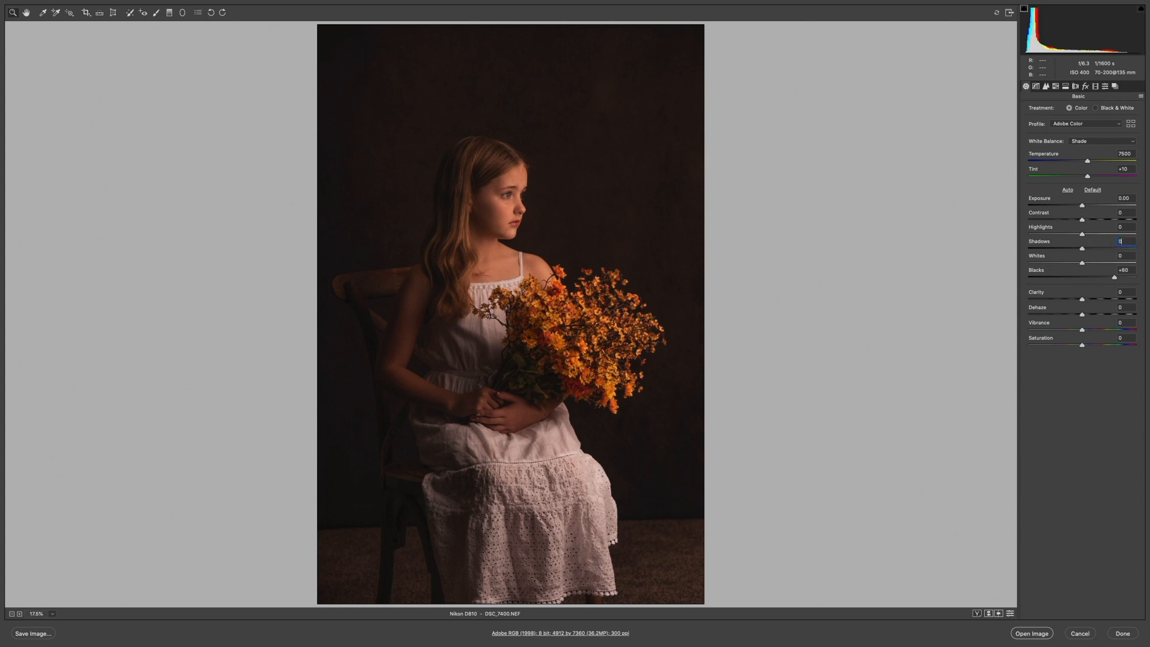
click(1115, 269)
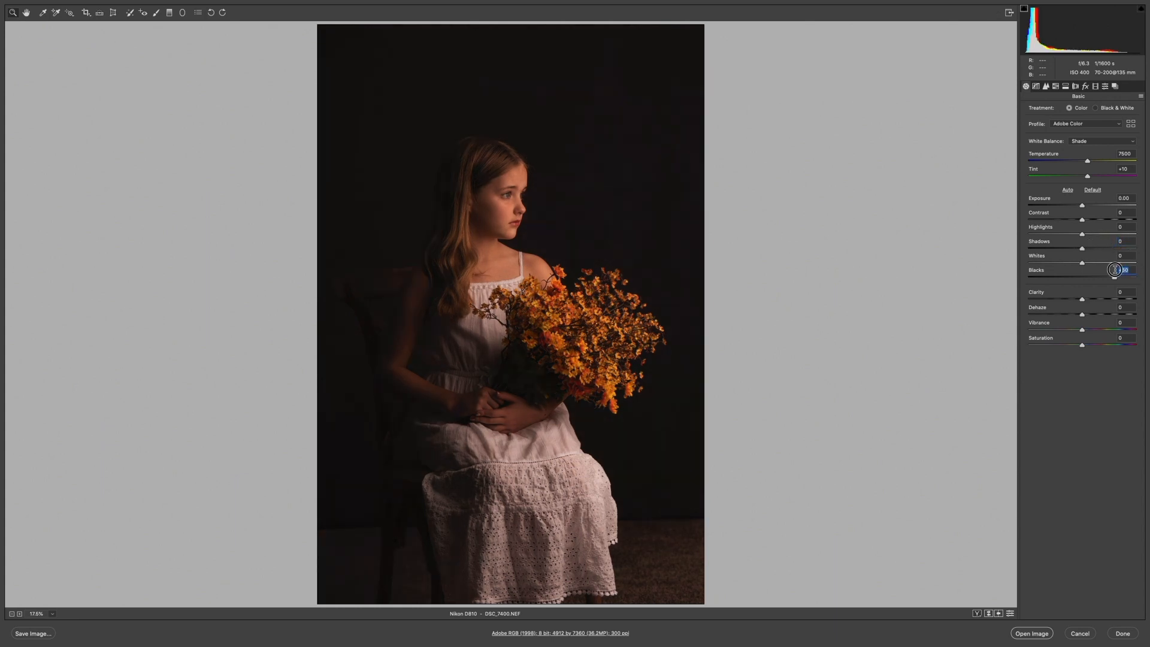
text(0)
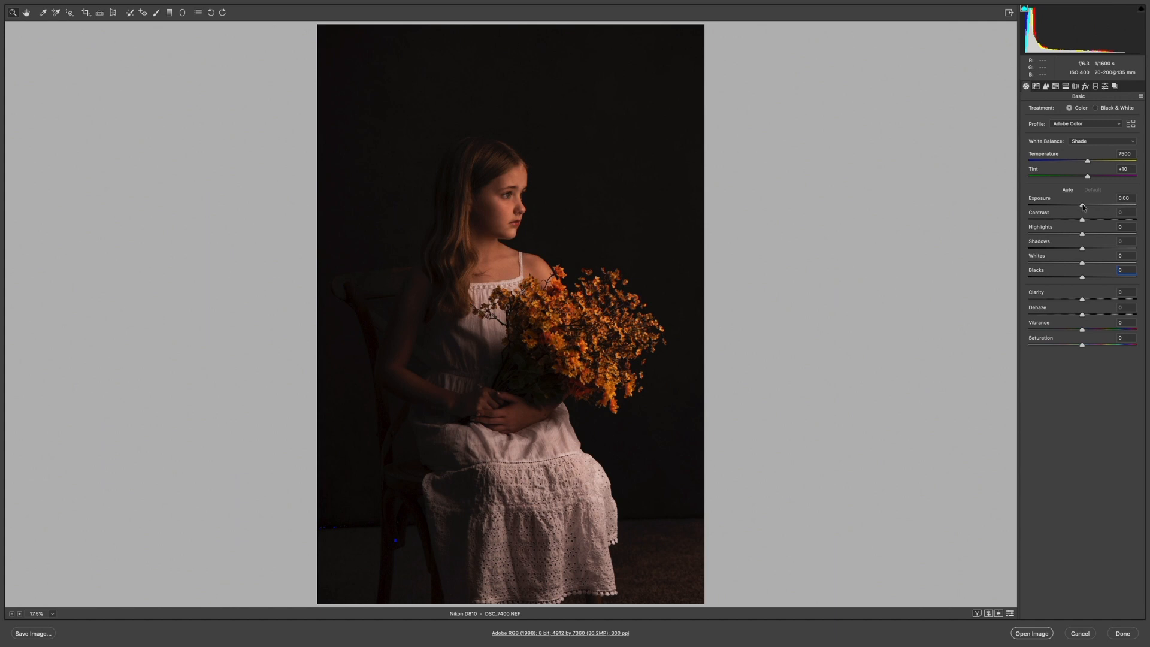
- Keep the white balance on Shade and raise the Exposure to +0.25
click(1113, 146)
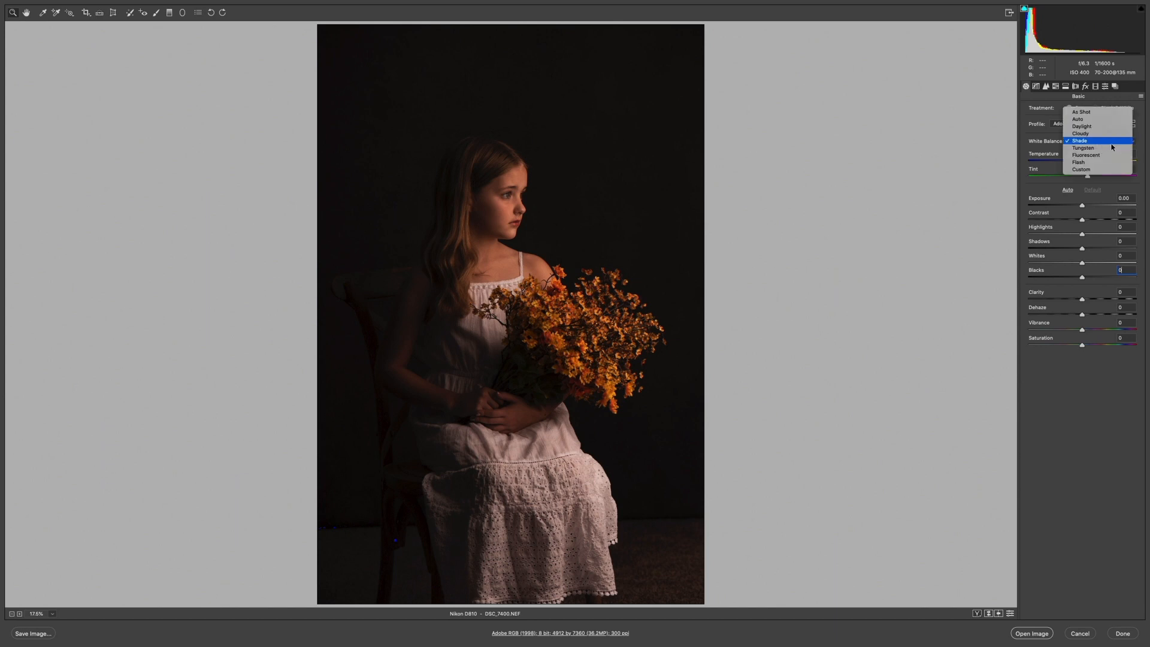
click(1093, 143)
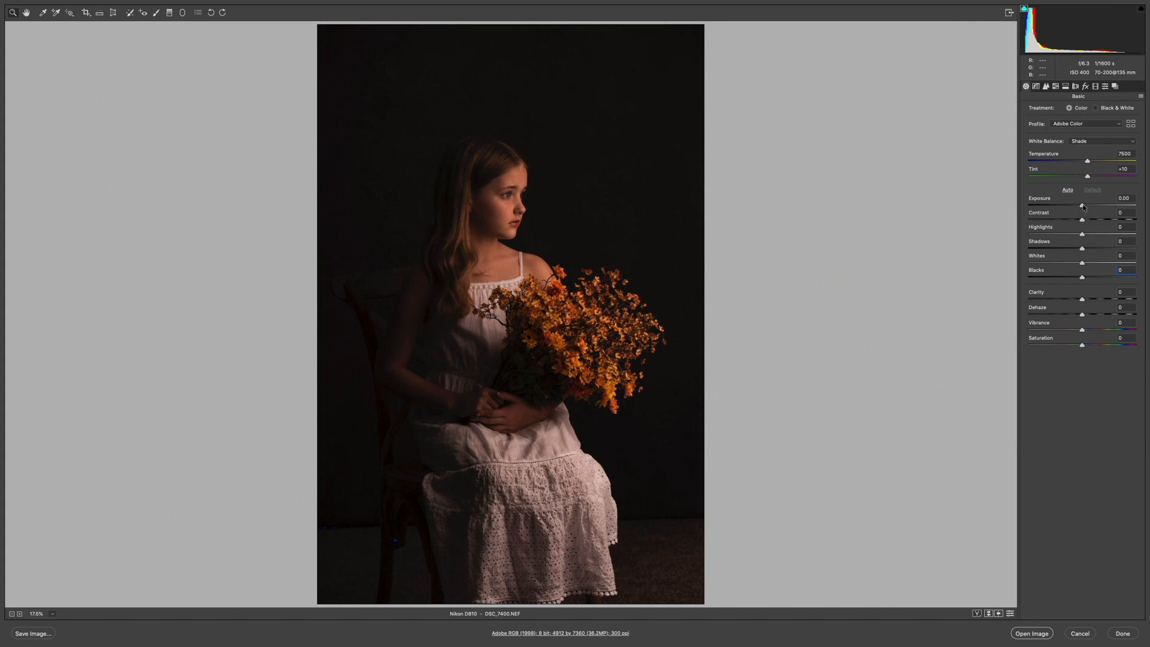
drag(1084, 206, 1086, 207)
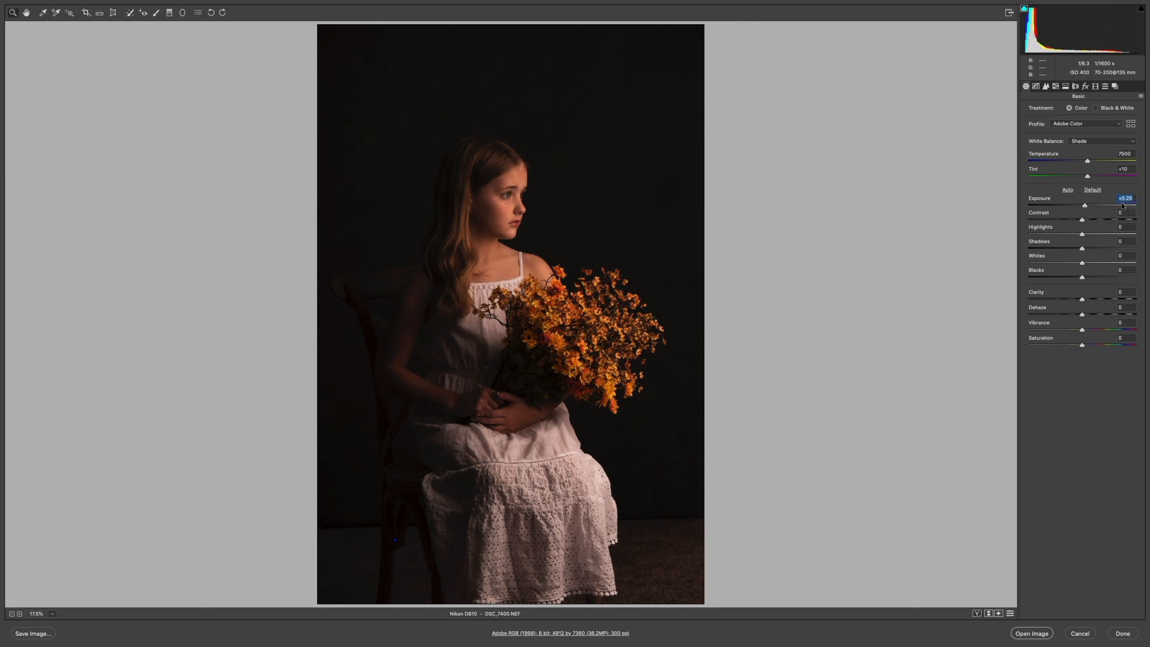
- Set Highlights to -45, Shadows to +100 and Blacks to +81 to recover tonal detail
click(1082, 234)
mouse_move(1083, 235)
mouse_down()
mouse_move(1057, 233)
mouse_move(1122, 234)
mouse_move(1063, 235)
mouse_up()
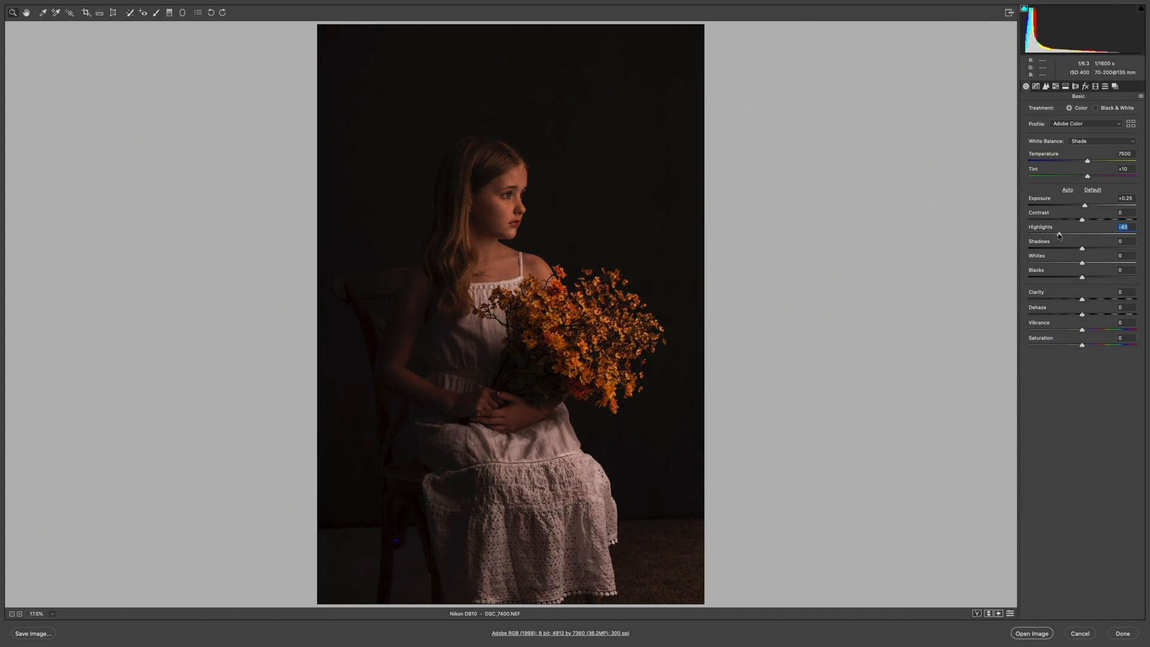
drag(1059, 235, 1145, 255)
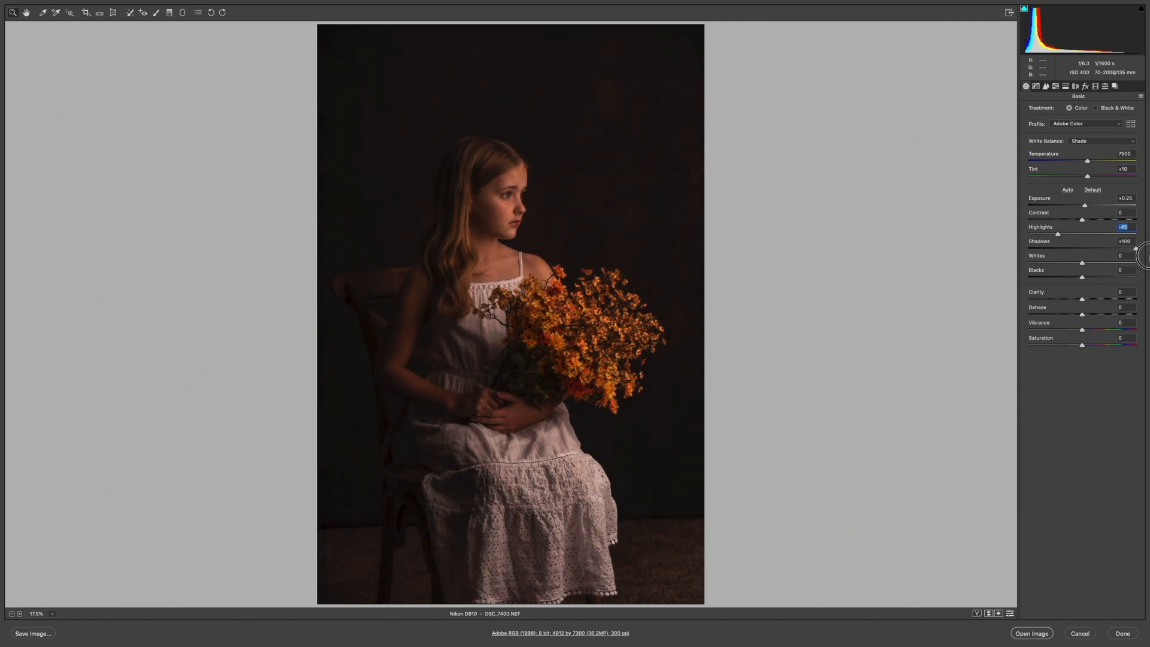
drag(1081, 277, 1125, 282)
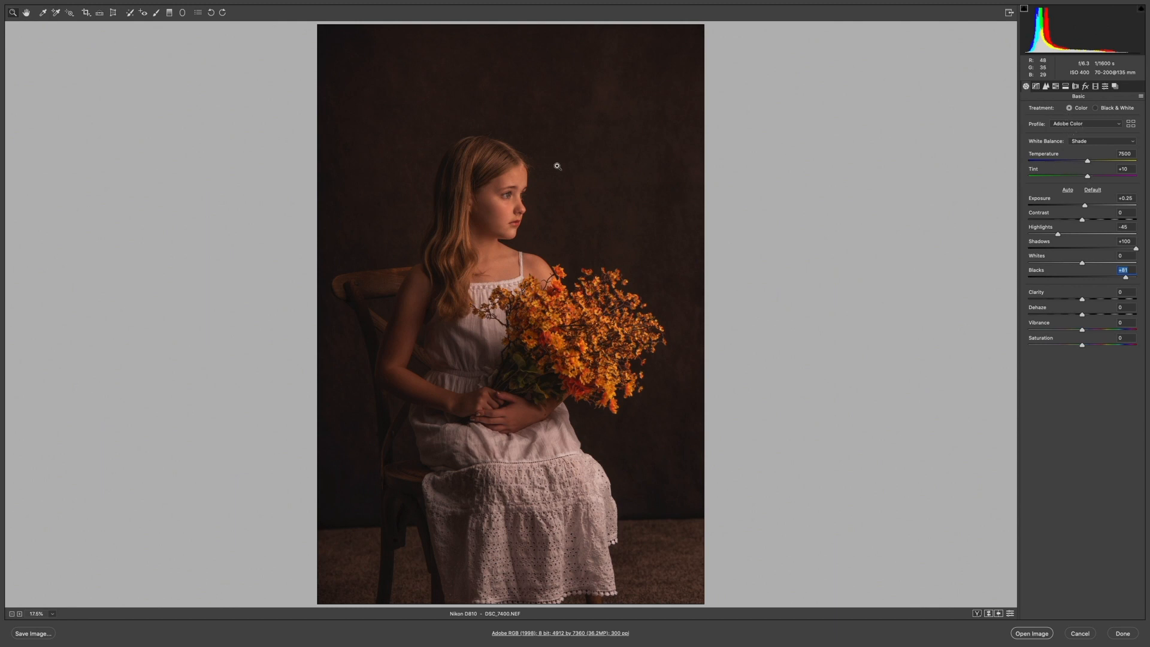
- Check the sharpening settings and open the adjusted raw image in Photoshop
click(1046, 88)
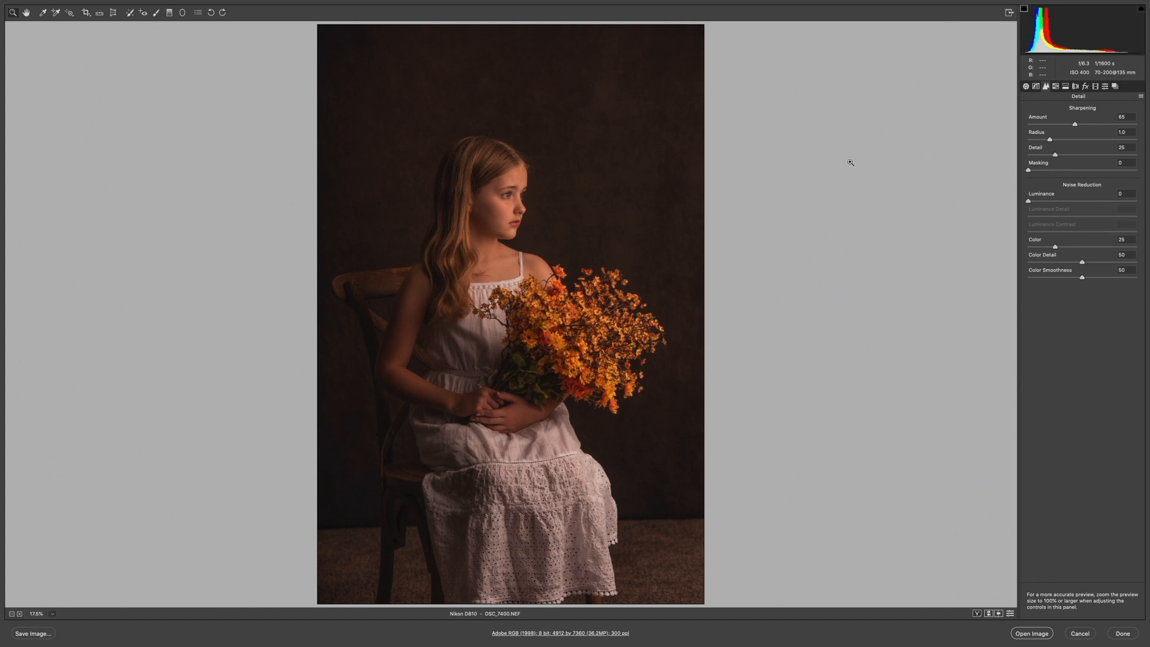
click(1026, 86)
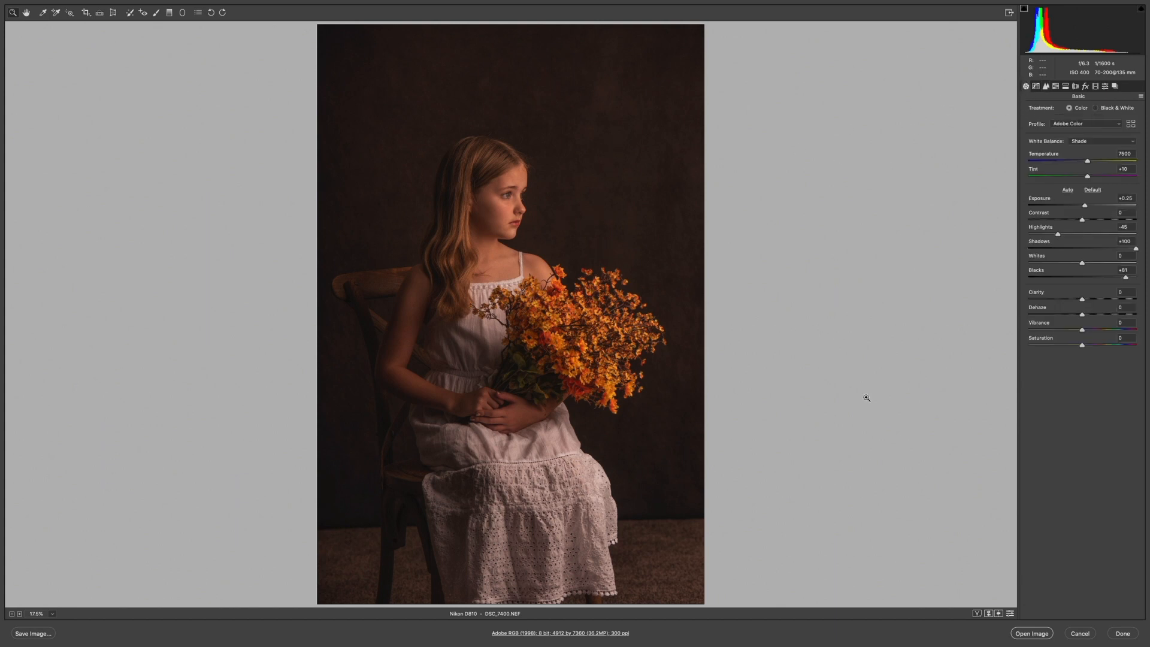
click(1032, 633)
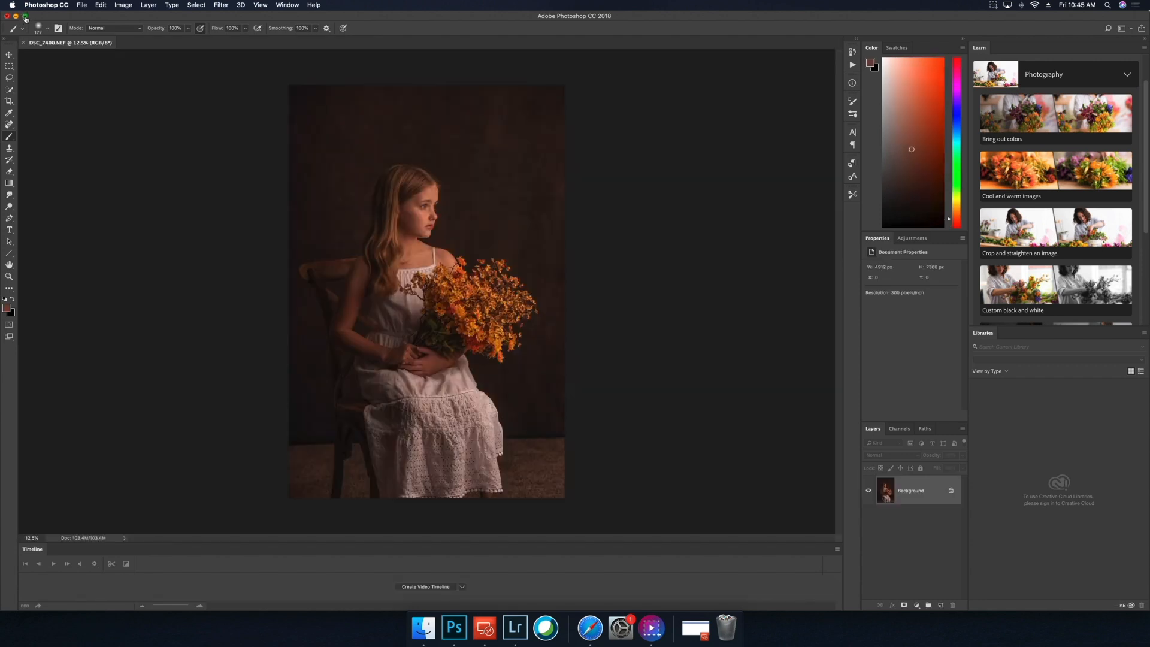
click(26, 16)
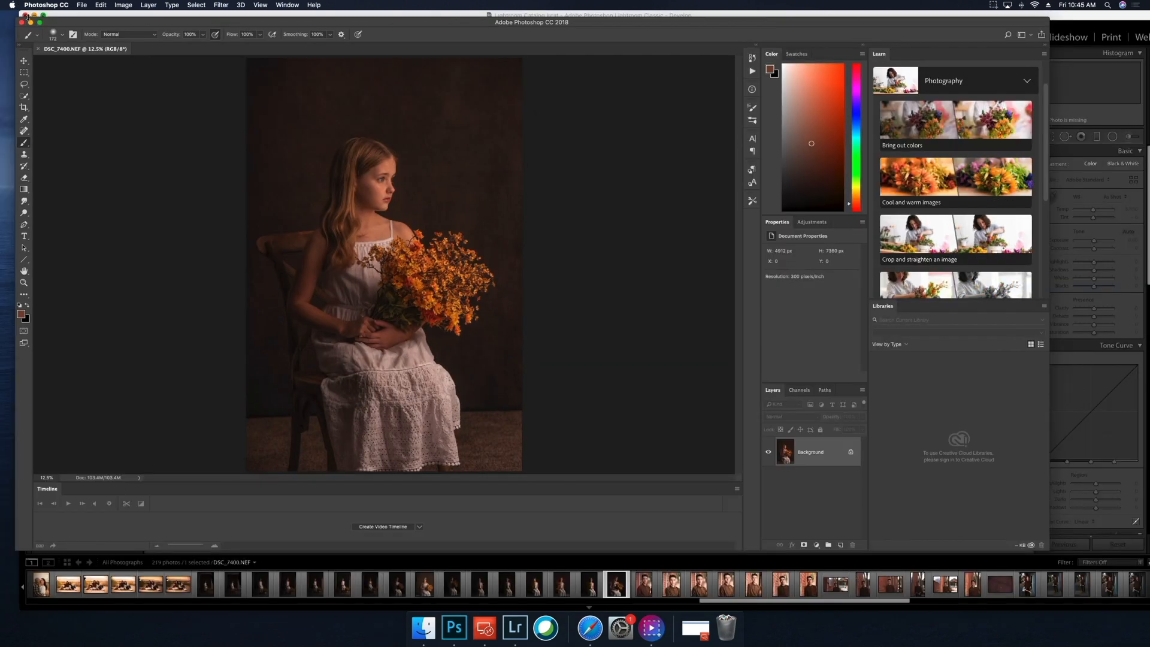
click(40, 22)
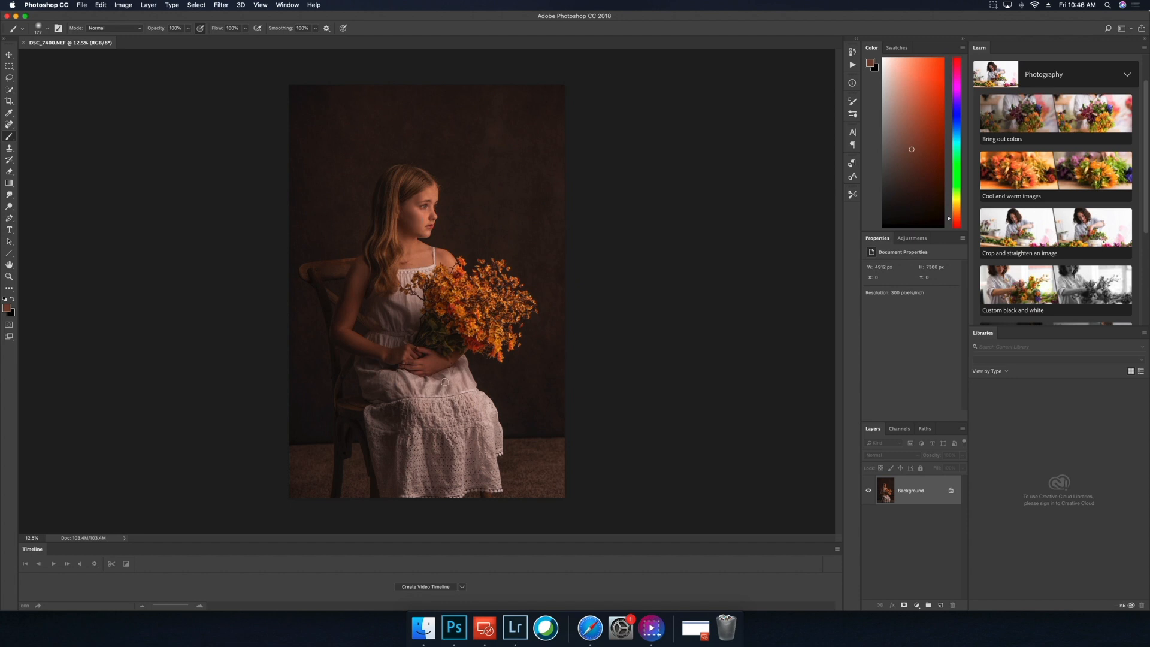
- Create a Curves adjustment layer above the background with the default name and settings
click(261, 5)
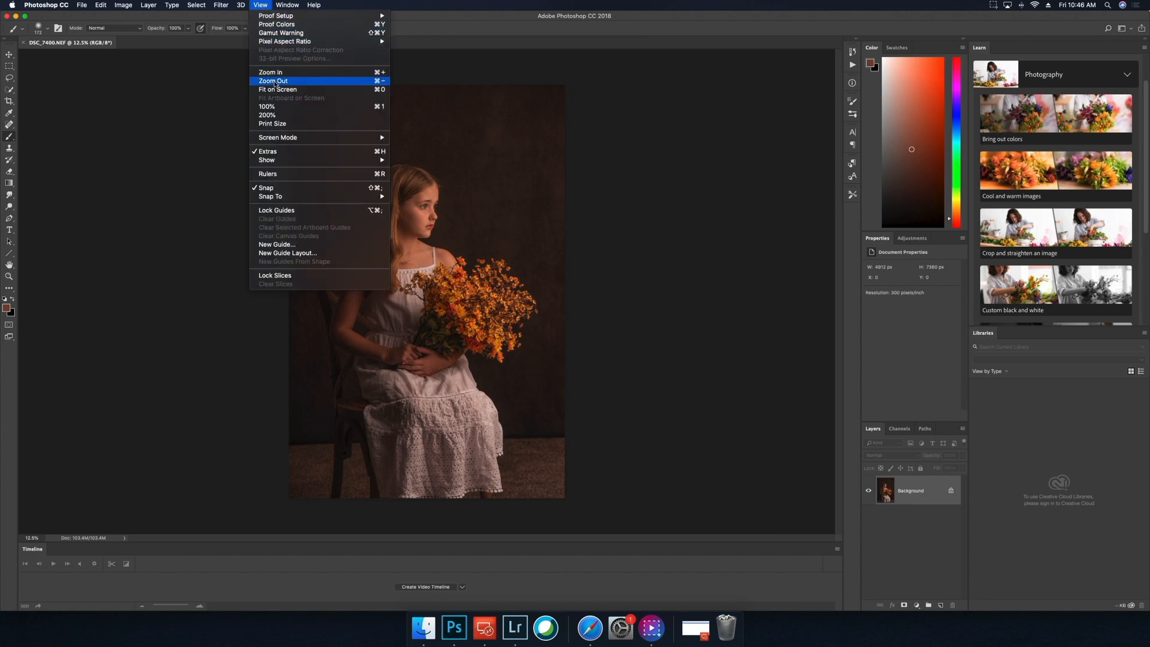
mouse_move(149, 7)
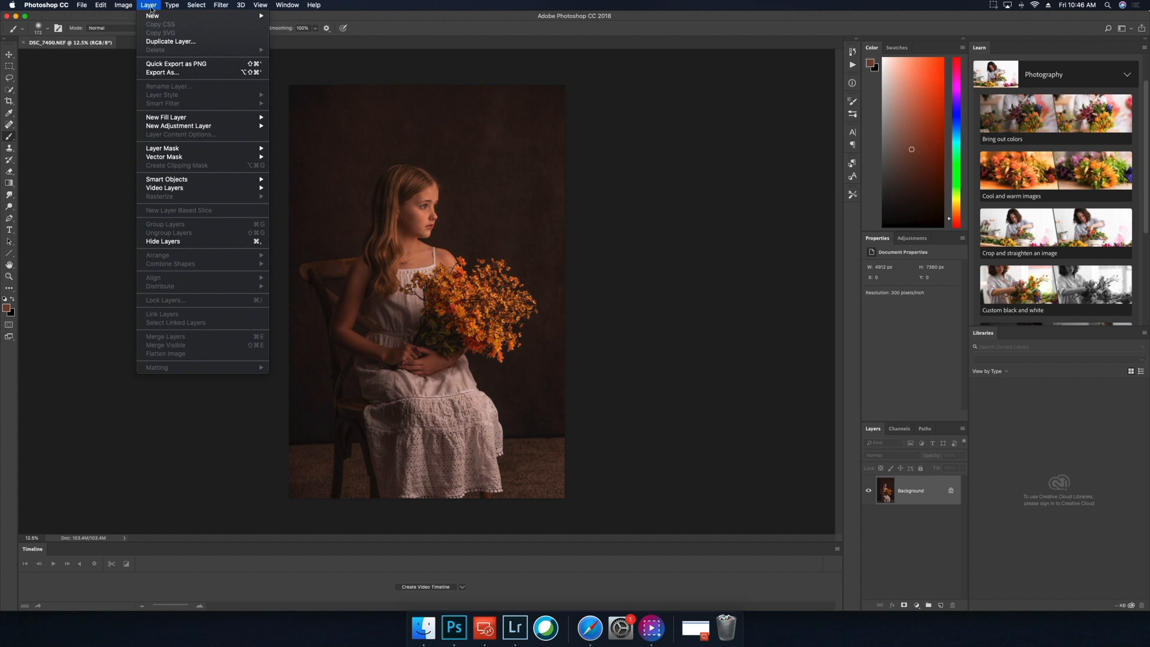
mouse_move(173, 129)
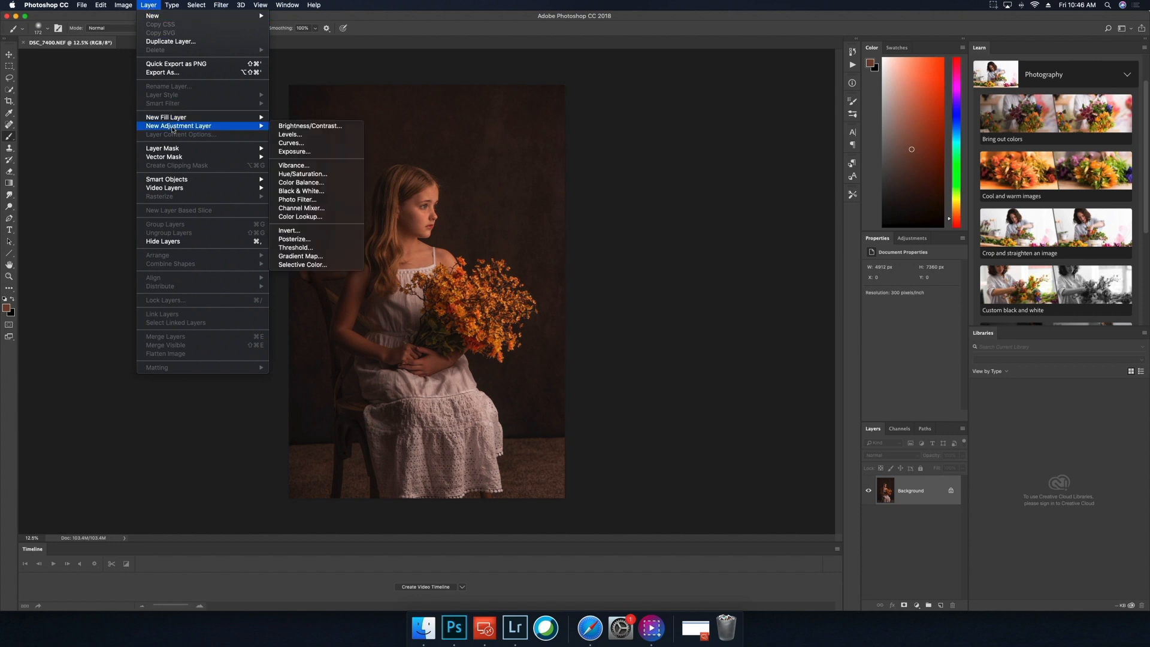
click(293, 143)
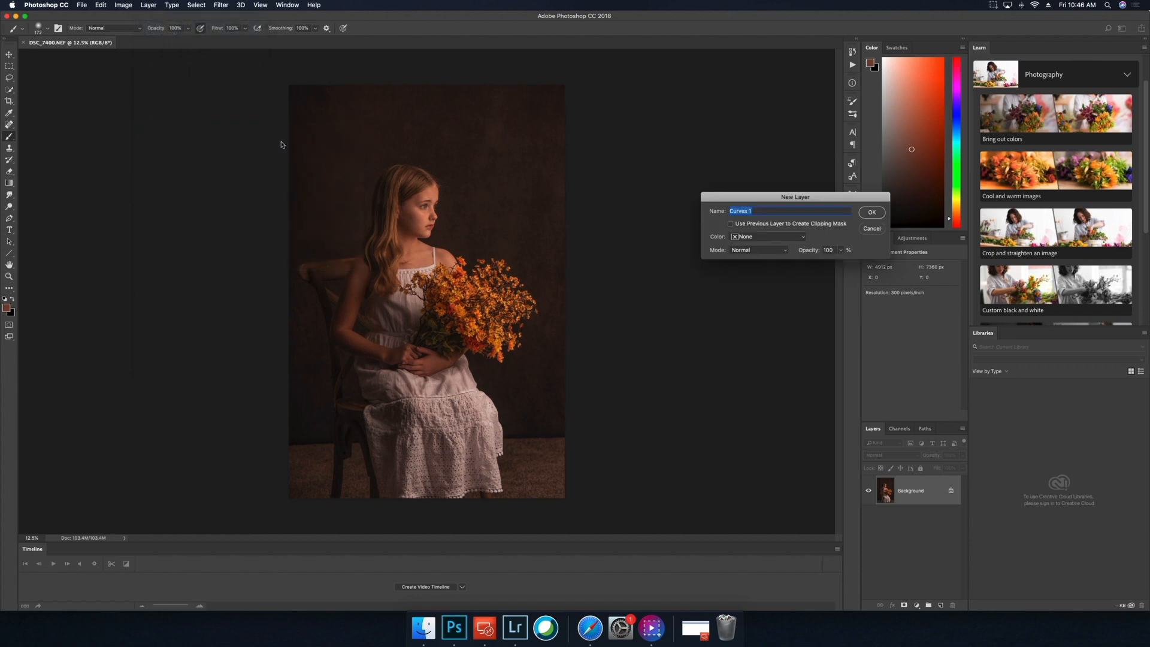
click(872, 214)
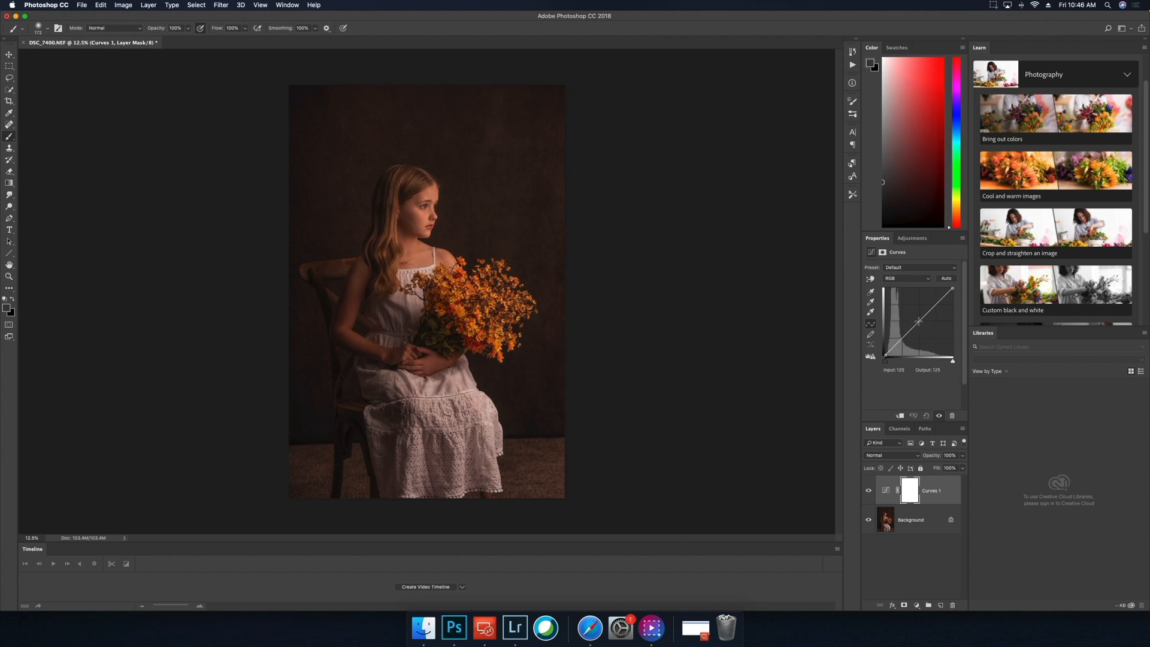
- Raise the midpoint of the RGB curve to brighten the midtones, and invert the Curves layer mask to black
click(919, 322)
drag(919, 322, 916, 313)
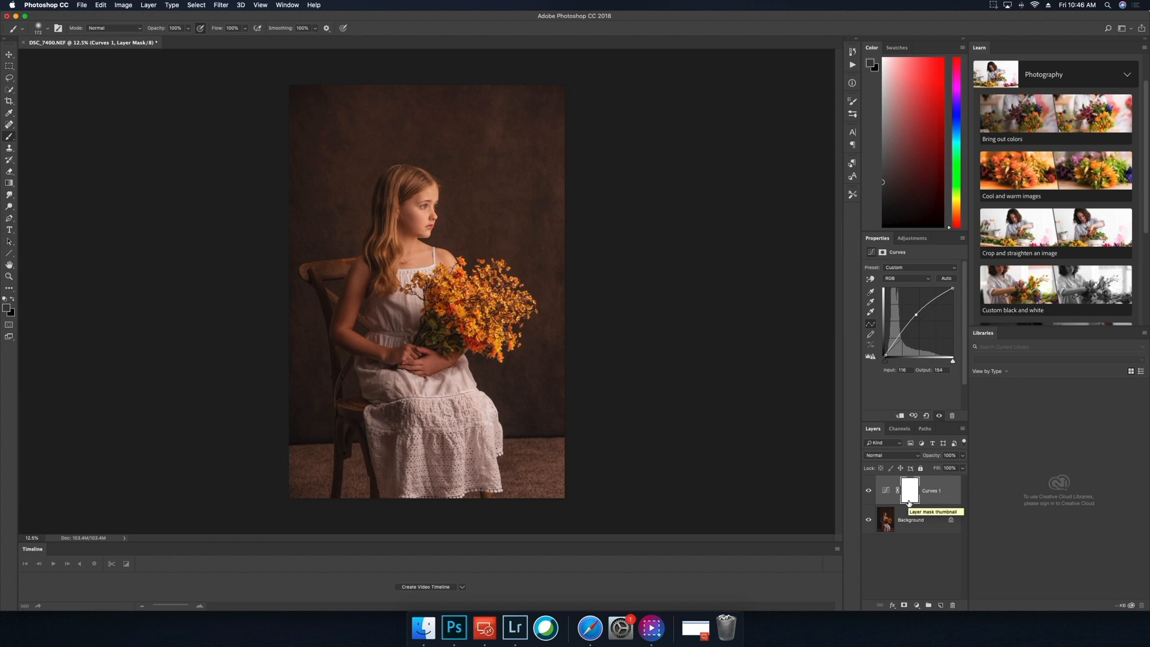
key(super+i)
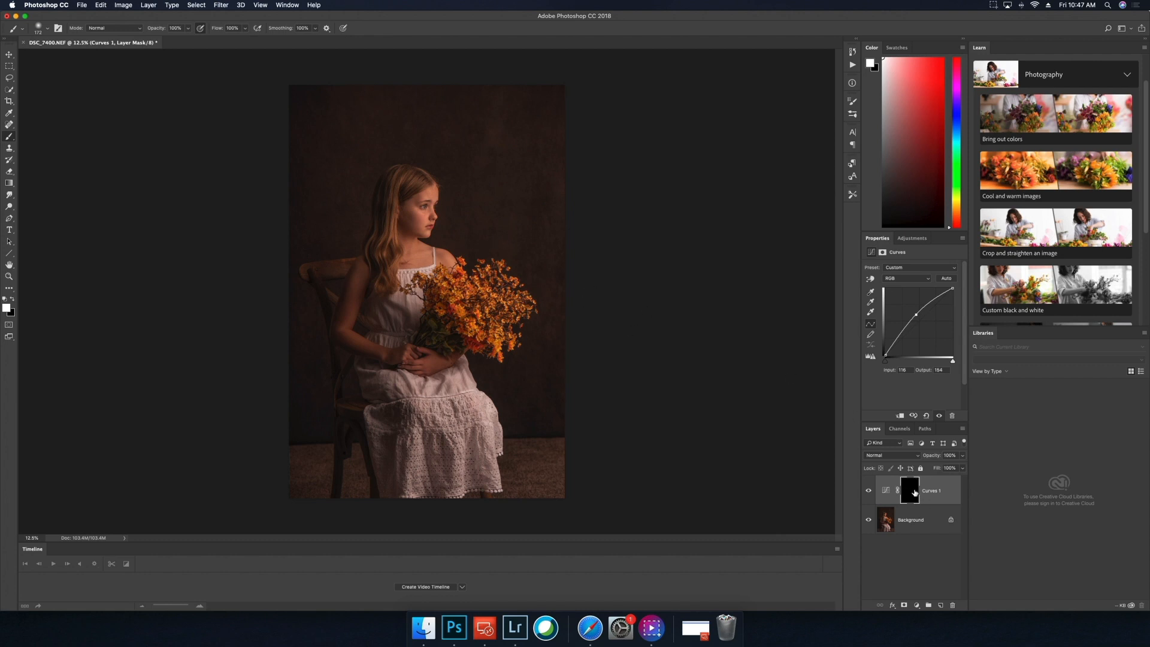
- Paint white on the Curves mask over the girl's cheek and nose with a soft brush of about 79 px
click(260, 5)
click(268, 73)
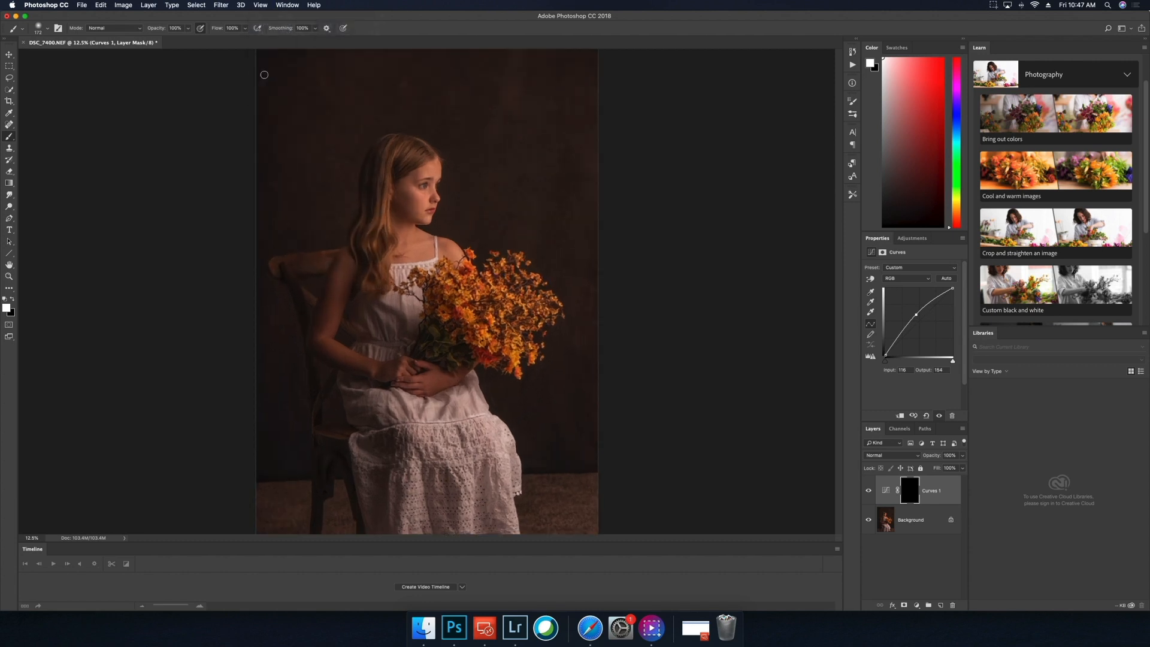
click(261, 5)
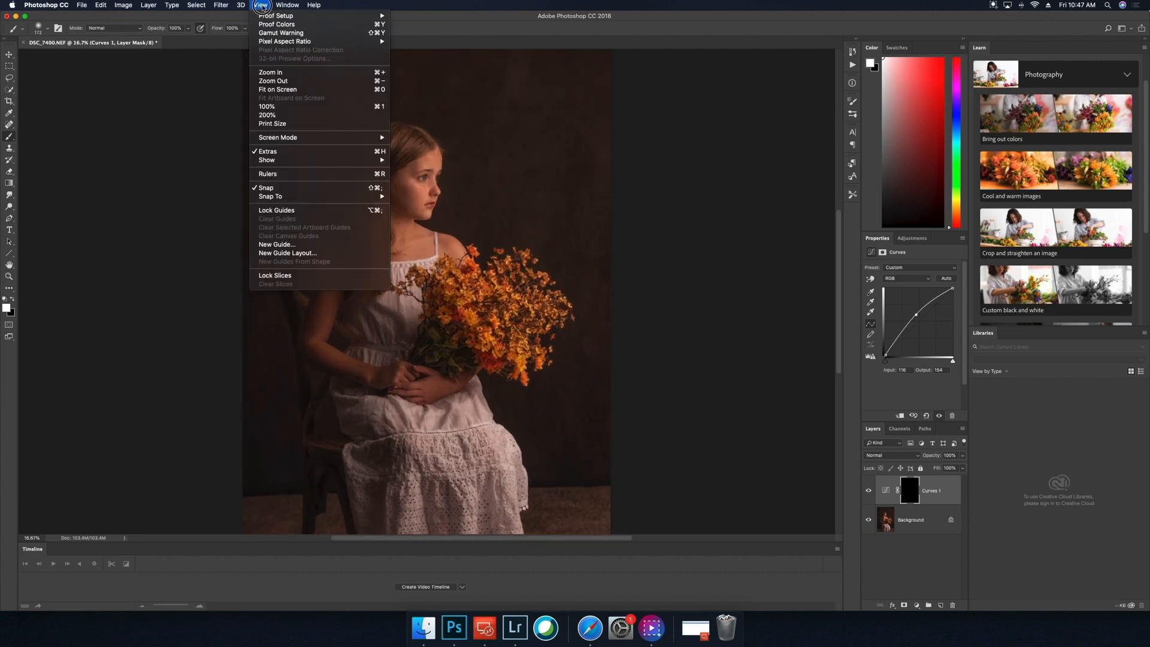
click(270, 72)
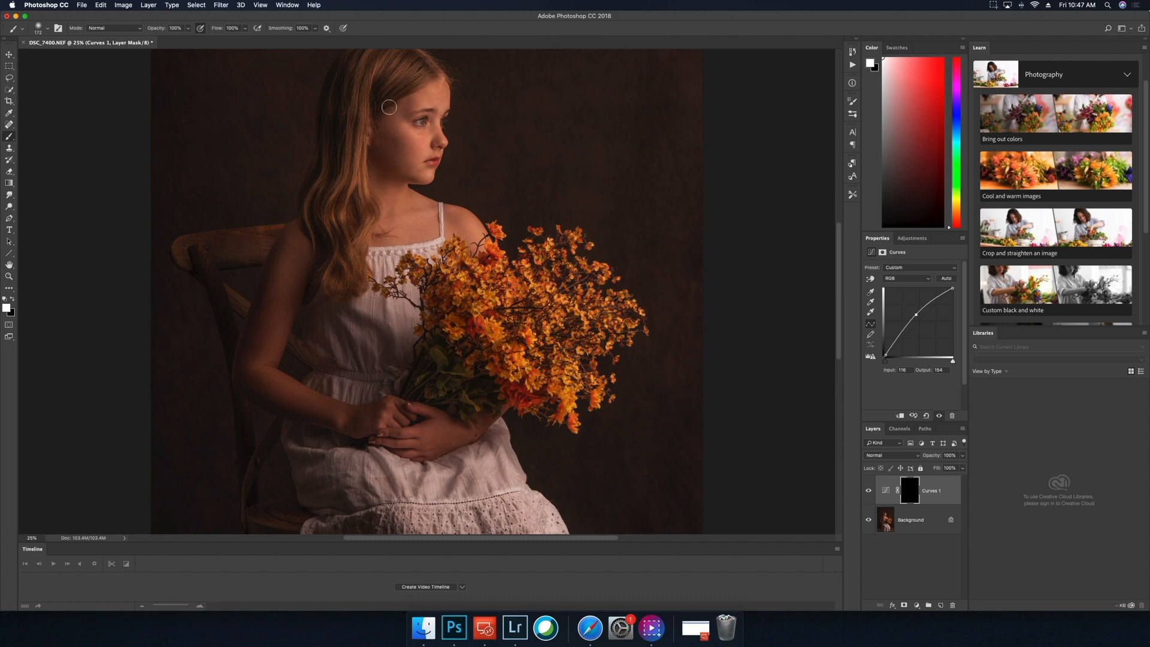
right_click(408, 117)
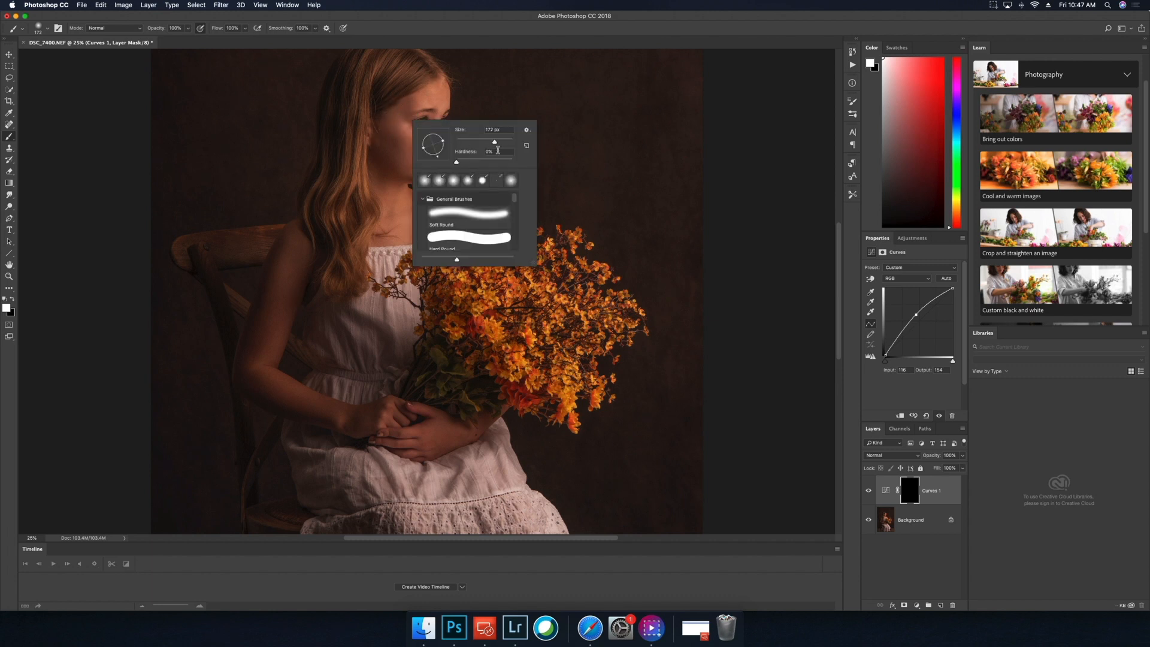
drag(495, 142, 478, 141)
key(Return)
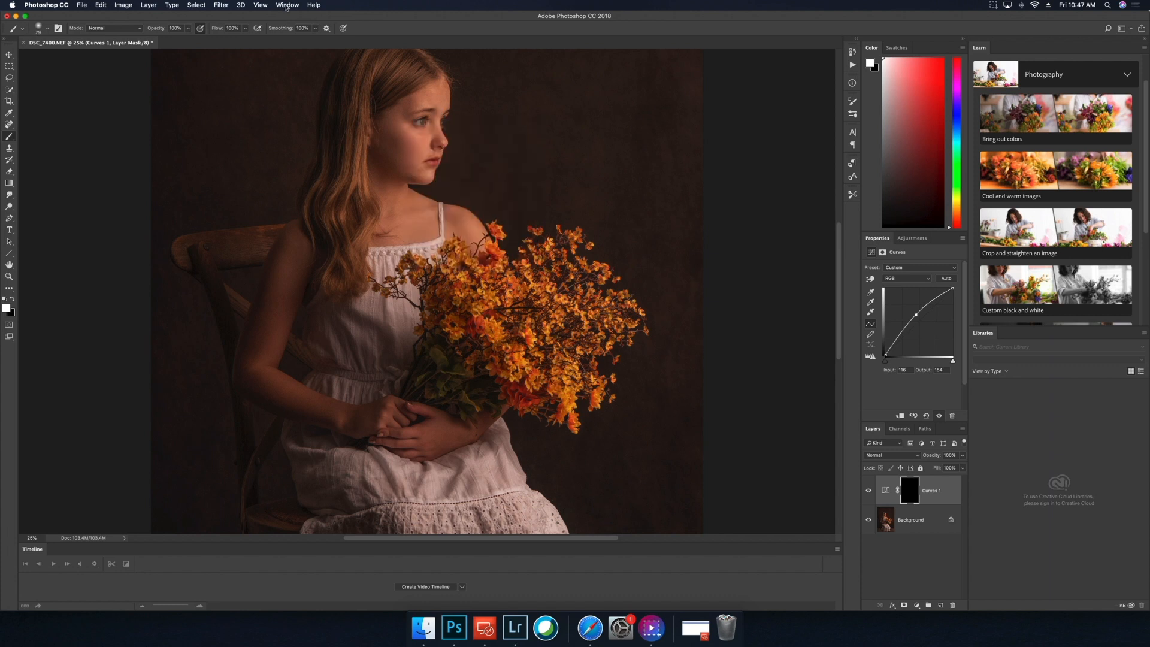
key(super+equal)
key(super+equal)
key(super+equal)
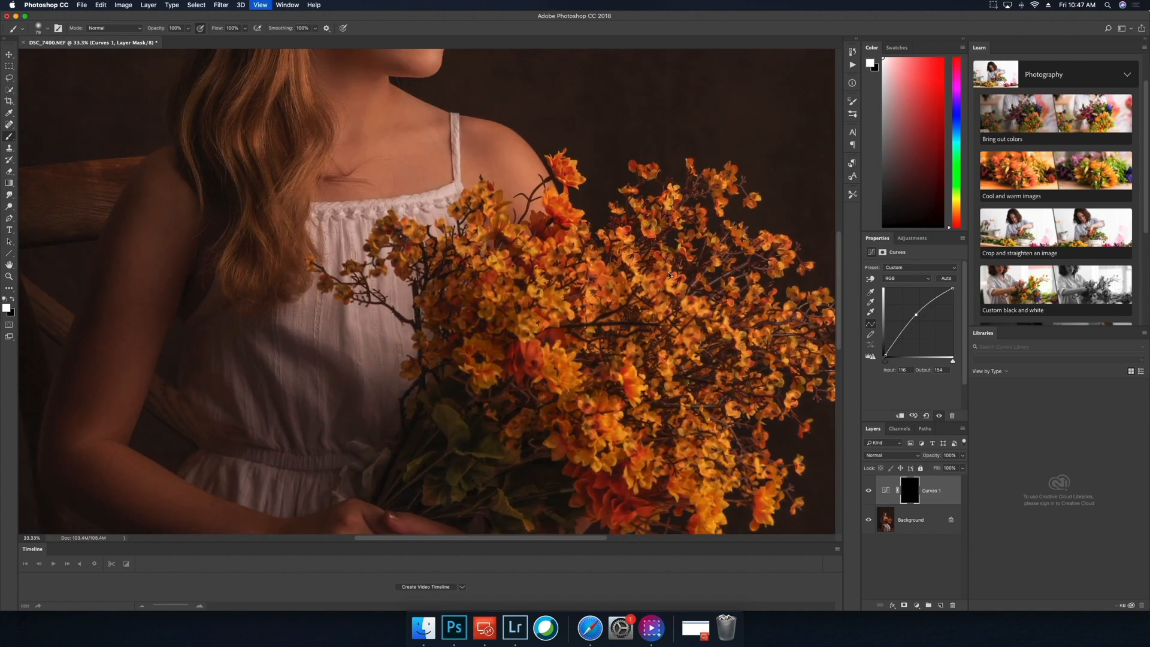
scroll(515, 173, up, 8)
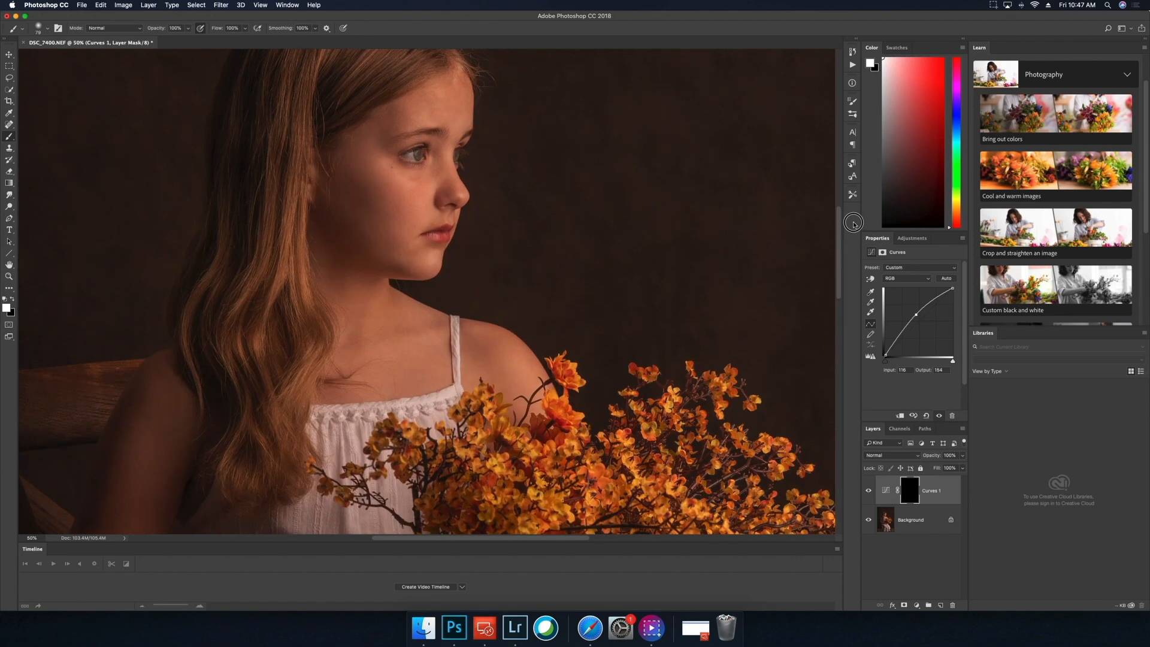
mouse_move(383, 156)
mouse_down()
mouse_move(409, 175)
mouse_move(434, 145)
mouse_move(461, 184)
mouse_up()
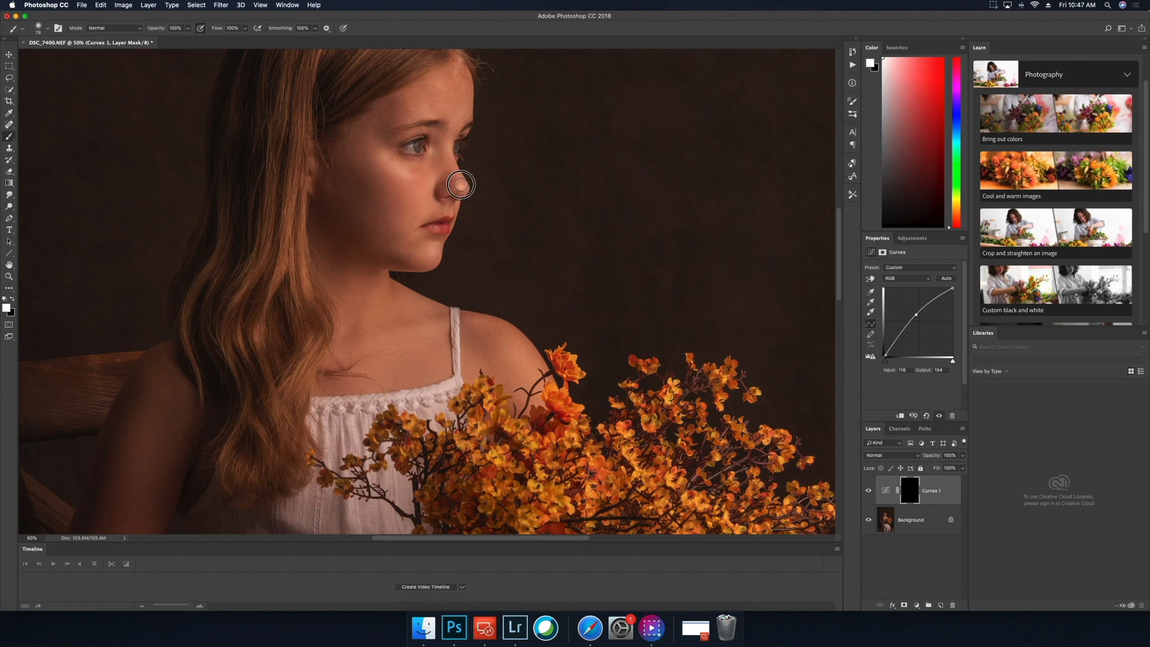
- Reduce the brush to about 22 px and paint the small highlight between the nose and upper lip on the Curves mask
right_click(489, 172)
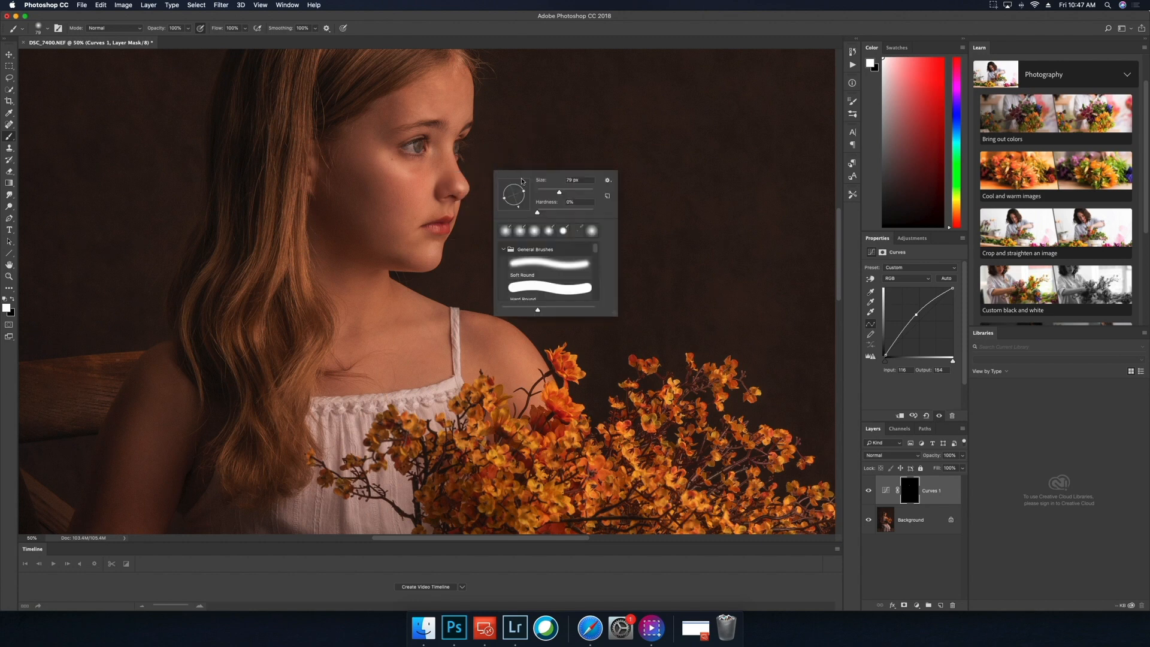
drag(557, 193, 544, 193)
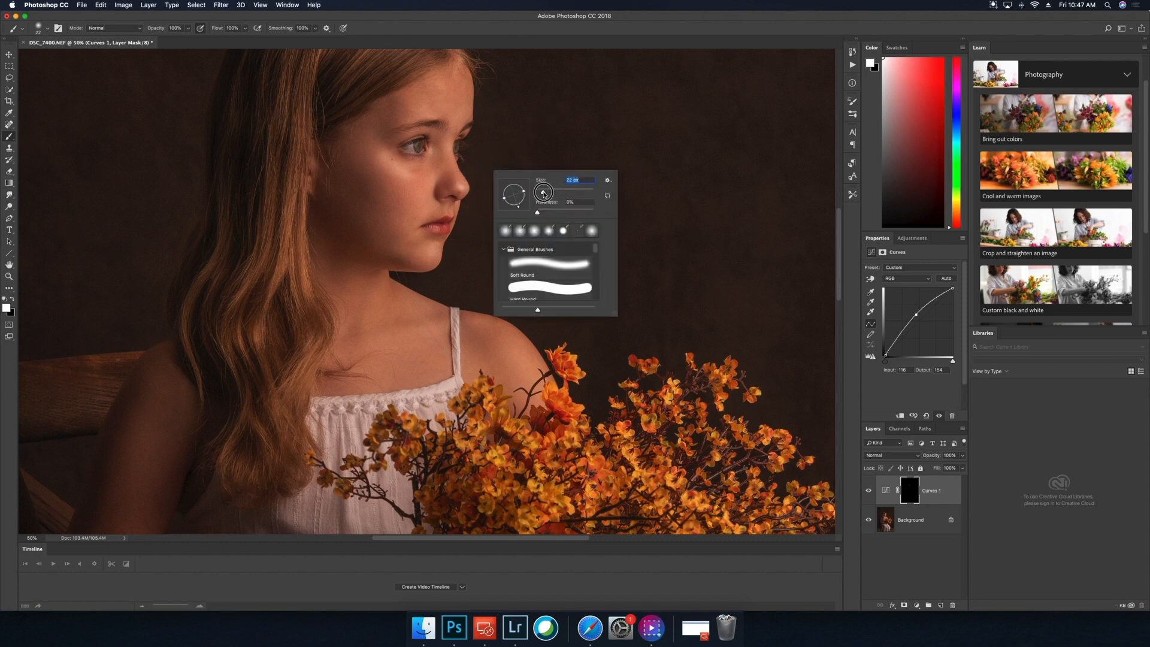
click(450, 203)
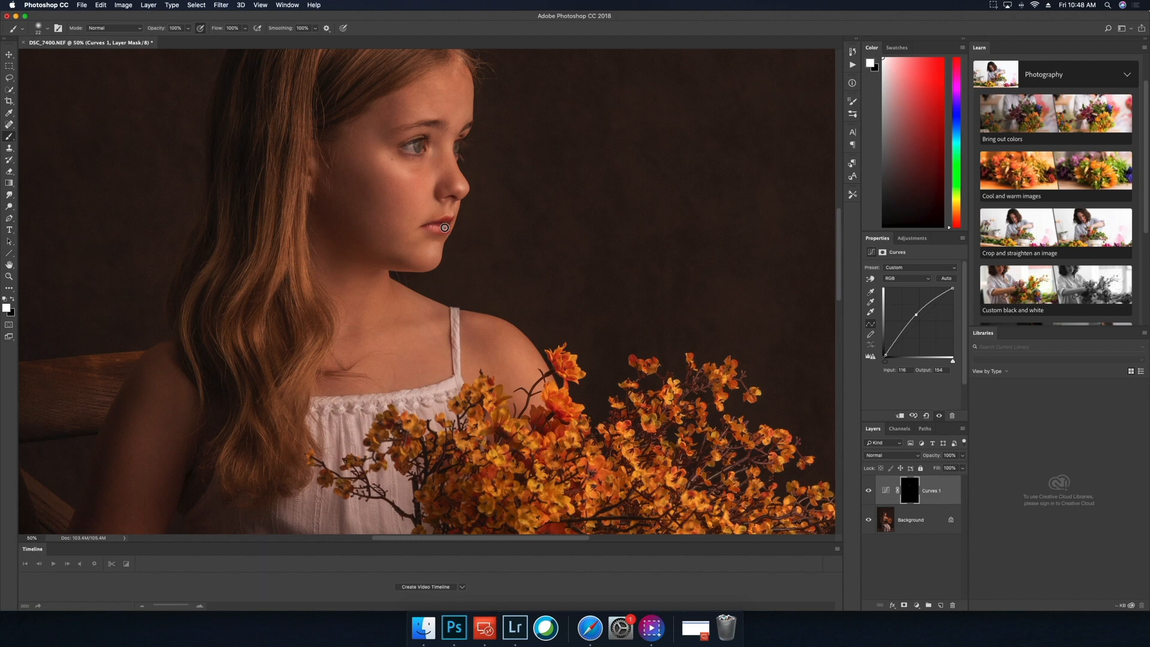
- Enlarge the brush to about 118 px and paint the girl's forehead on the Curves mask to brighten it
right_click(499, 72)
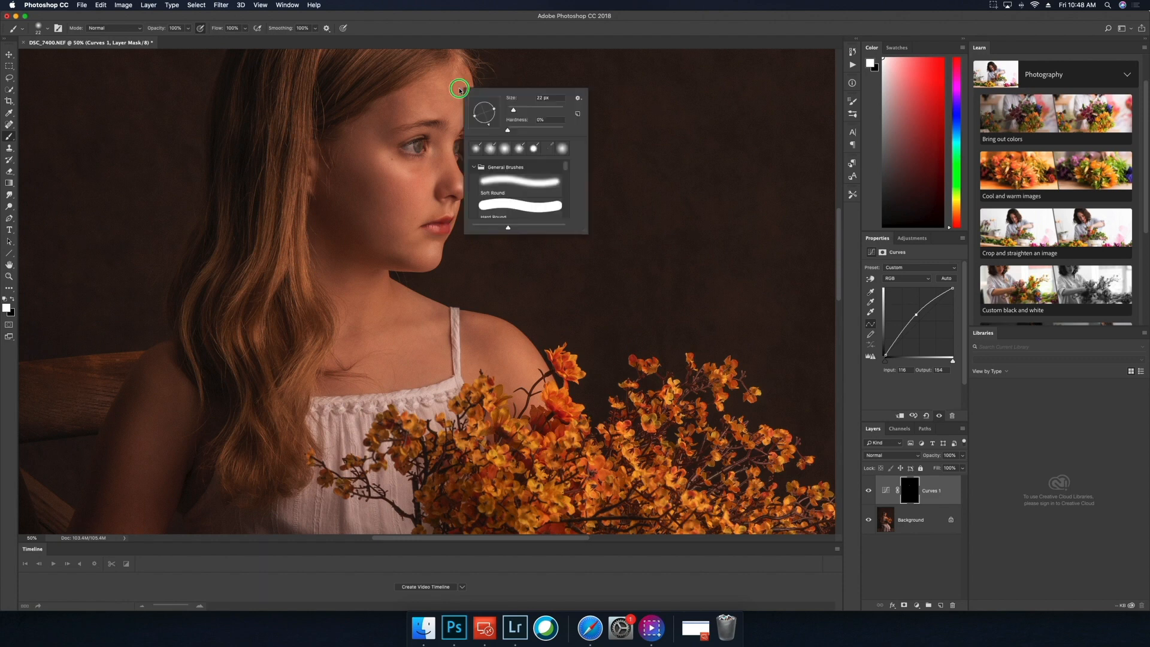
drag(514, 109, 538, 109)
click(439, 89)
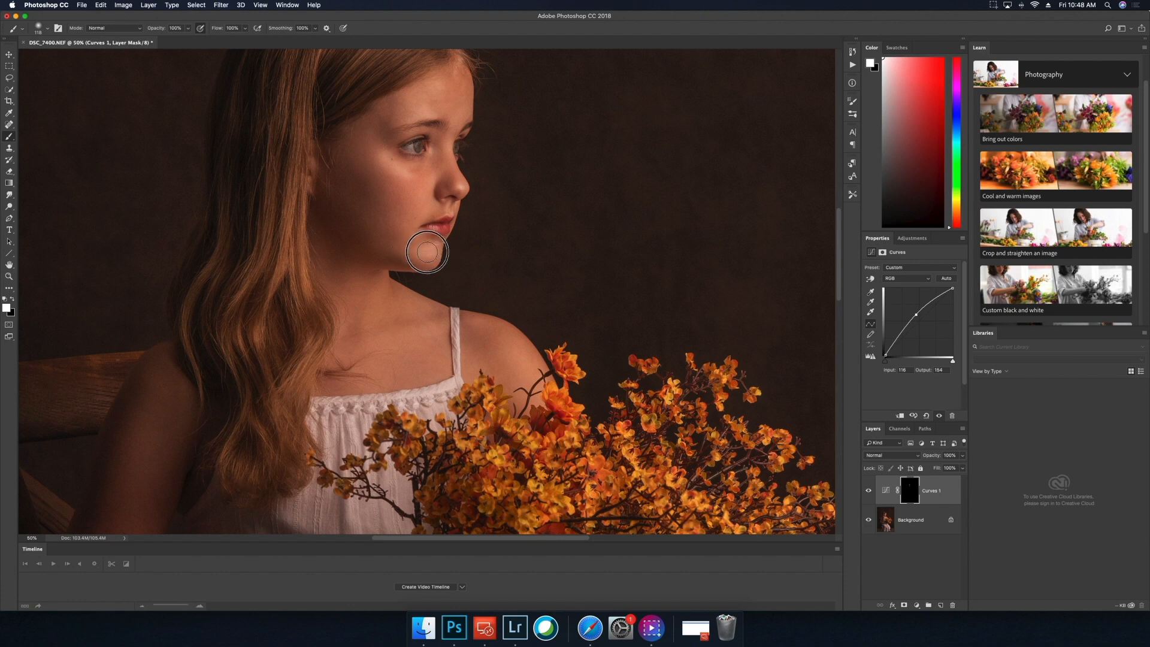
- Reduce the brush size and paint the small highlights along the girl's nose and upper lip on the Curves mask
right_click(513, 90)
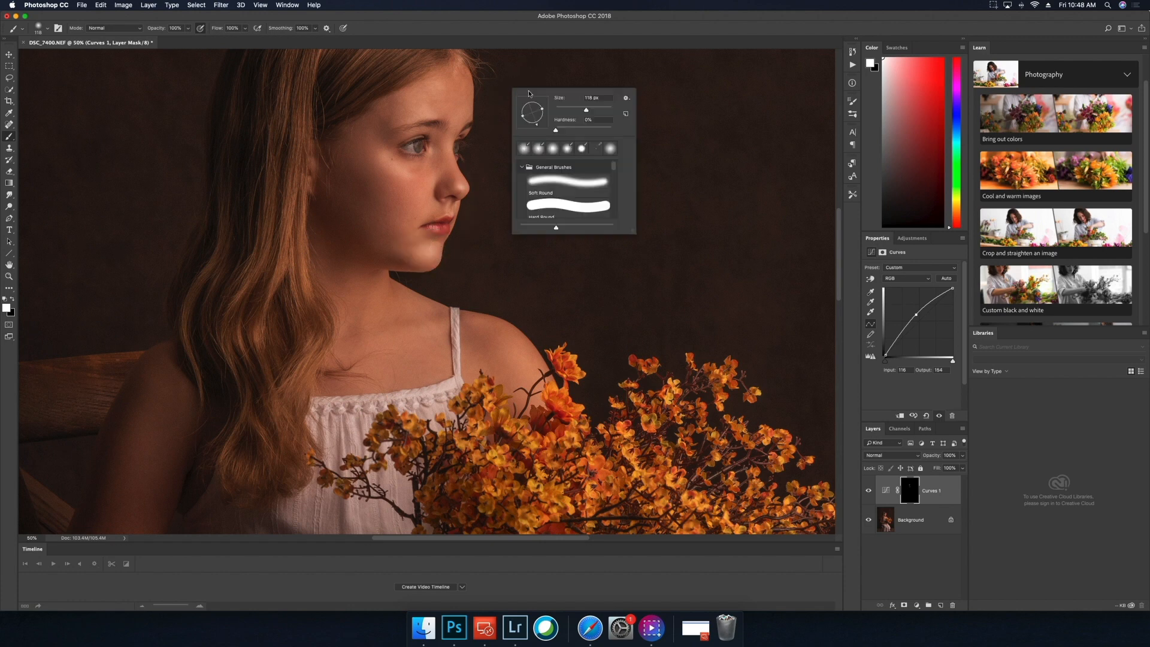
drag(580, 110, 567, 109)
mouse_move(437, 176)
mouse_down()
mouse_move(430, 194)
mouse_move(446, 201)
mouse_up()
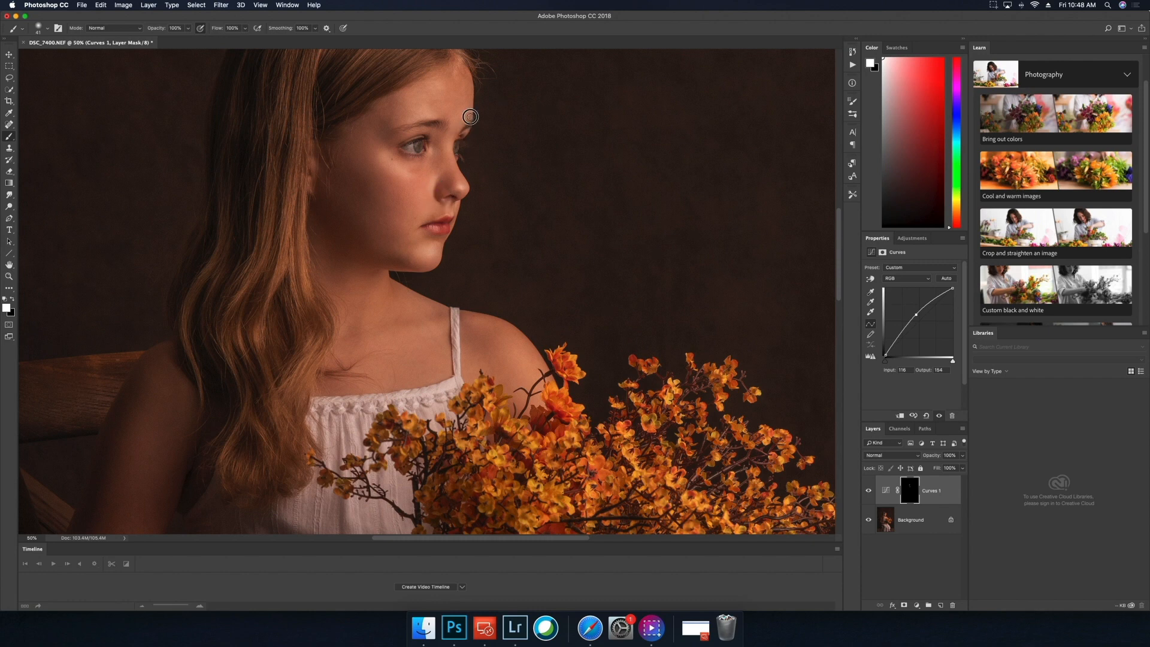
- Enlarge the brush to about 150 px and paint the girl's collarbone and the shoulder beside the flowers on the Curves mask
right_click(436, 354)
drag(490, 375, 514, 375)
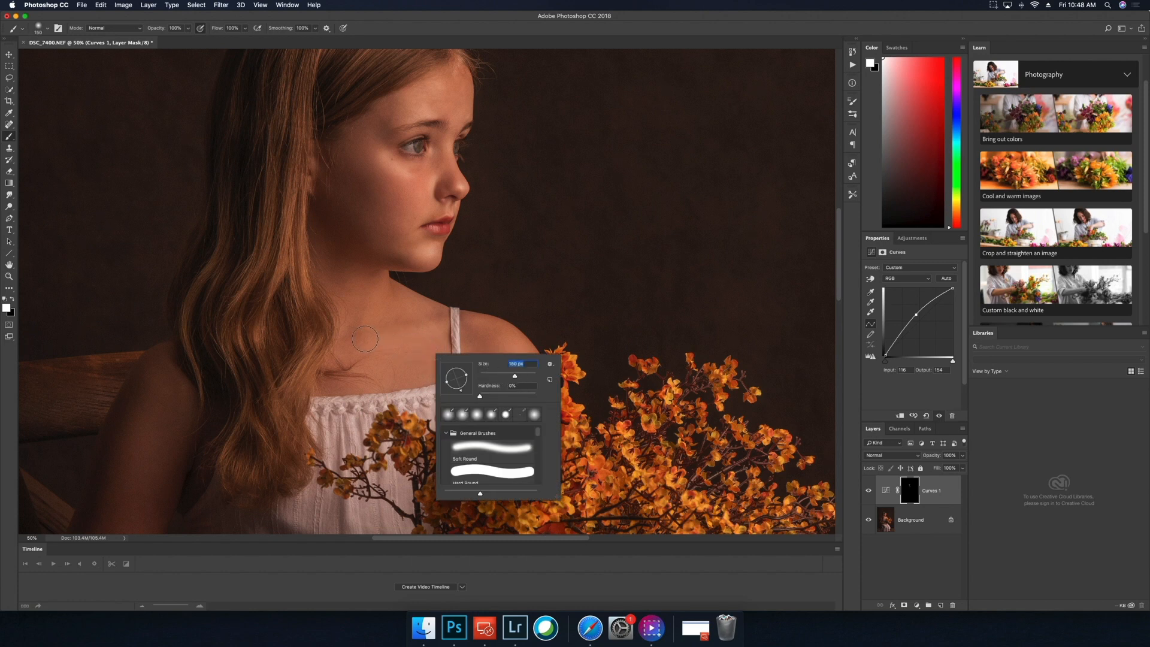
drag(364, 339, 456, 326)
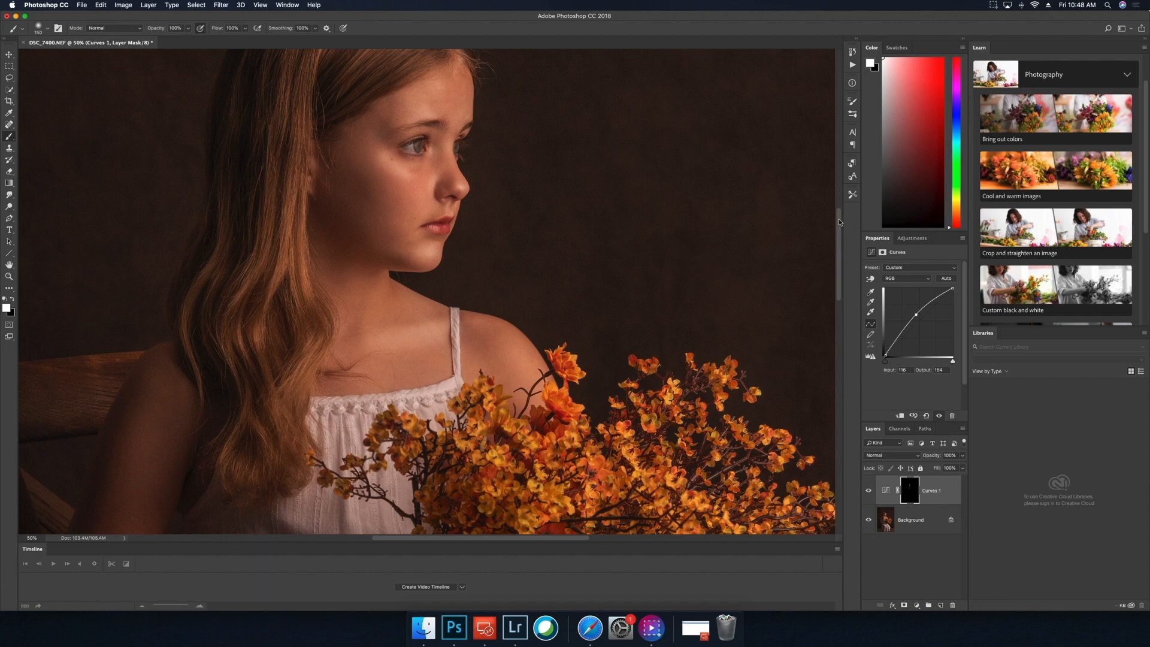
drag(839, 218, 838, 256)
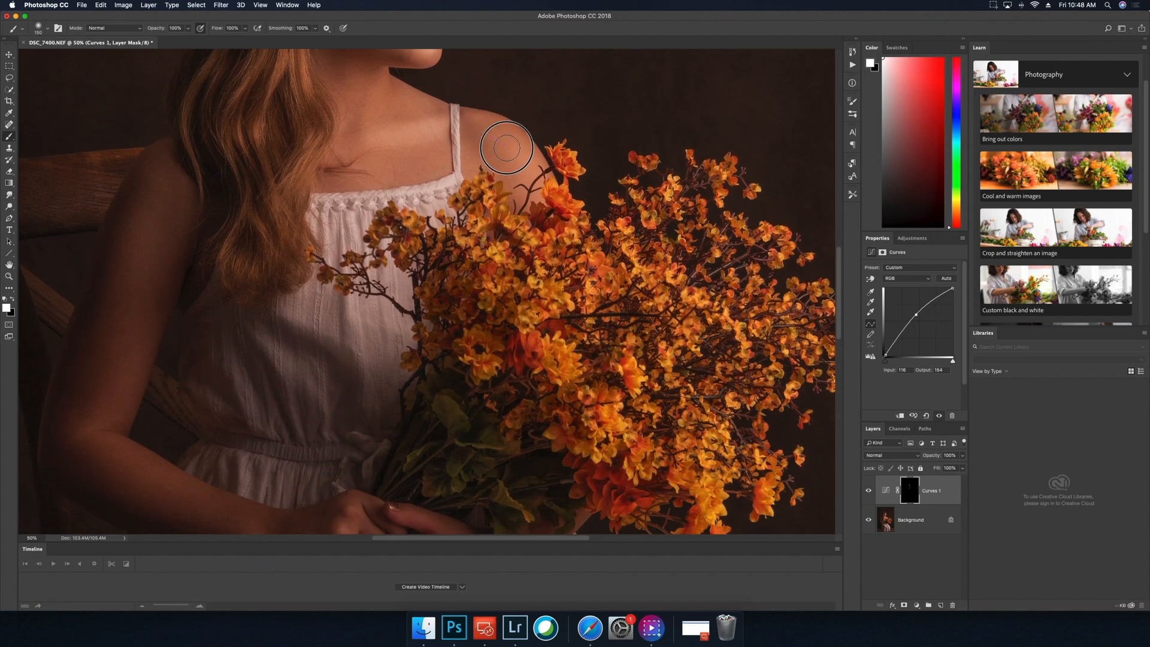
mouse_move(507, 148)
mouse_down()
mouse_move(506, 128)
mouse_move(539, 174)
mouse_up()
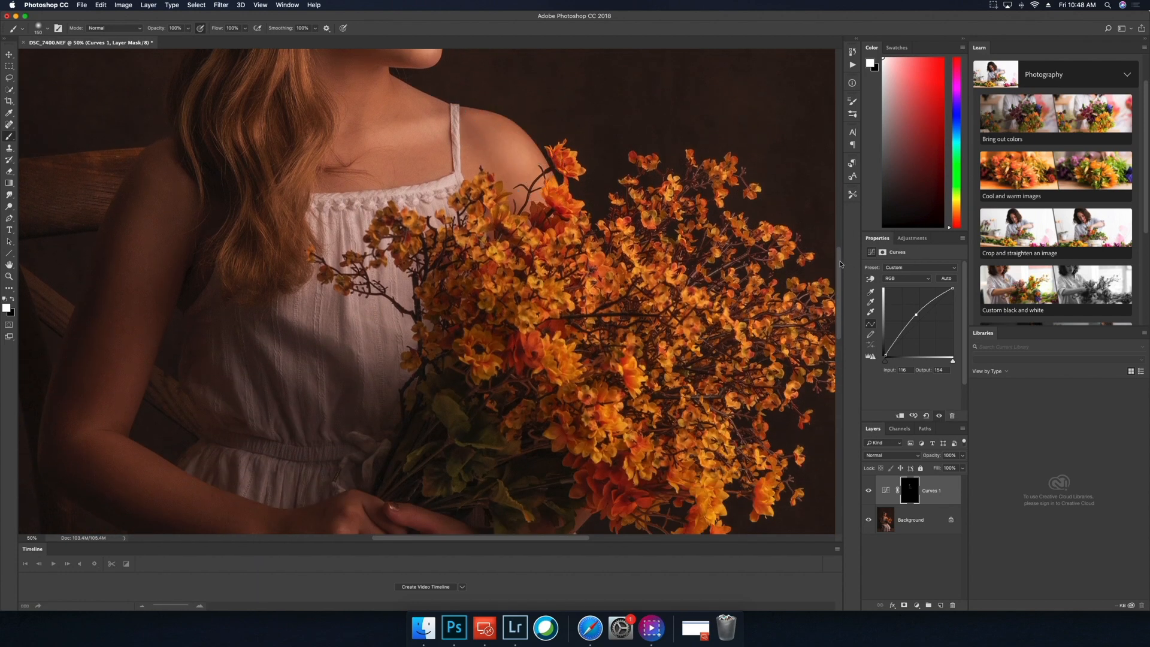
- Paint the girl's upper arm, forearm and clasped hands on the Curves mask to brighten them
drag(840, 264, 839, 278)
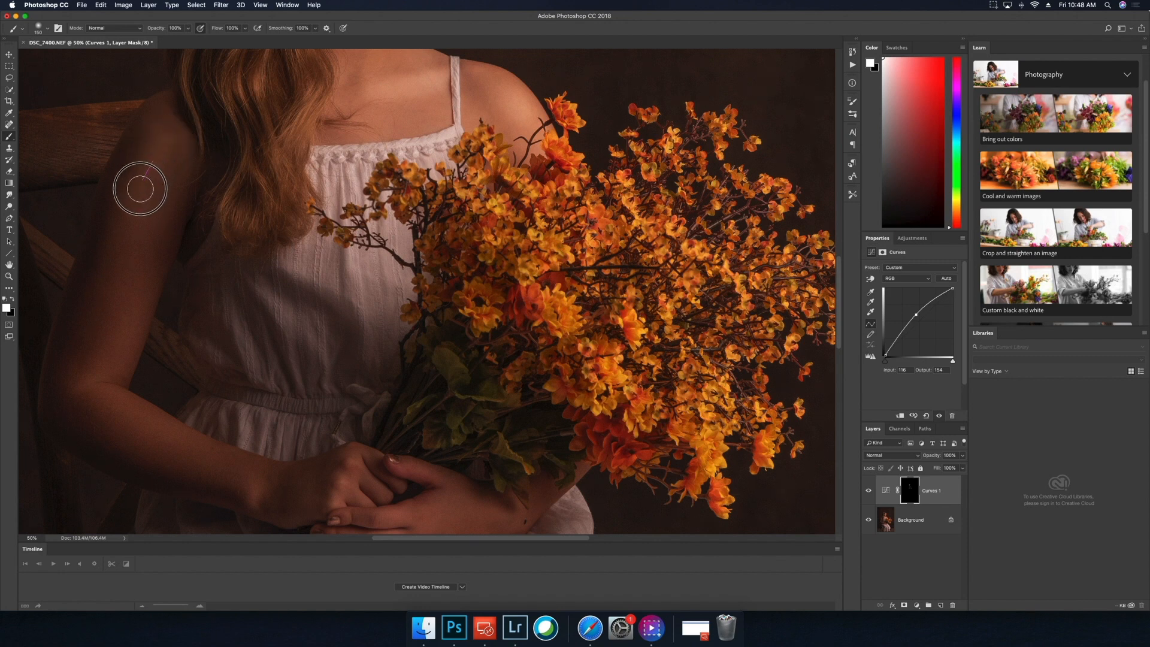
mouse_move(141, 188)
mouse_down()
mouse_move(98, 295)
mouse_move(133, 231)
mouse_move(78, 339)
mouse_move(138, 293)
mouse_move(121, 296)
mouse_move(88, 357)
mouse_up()
mouse_move(114, 304)
mouse_down()
mouse_move(94, 370)
mouse_move(103, 384)
mouse_move(239, 468)
mouse_move(205, 455)
mouse_move(258, 495)
mouse_move(356, 497)
mouse_move(338, 484)
mouse_move(341, 497)
mouse_move(363, 468)
mouse_move(345, 469)
mouse_move(381, 494)
mouse_move(359, 457)
mouse_move(424, 476)
mouse_move(367, 521)
mouse_move(411, 517)
mouse_up()
scroll(835, 341, down, 5)
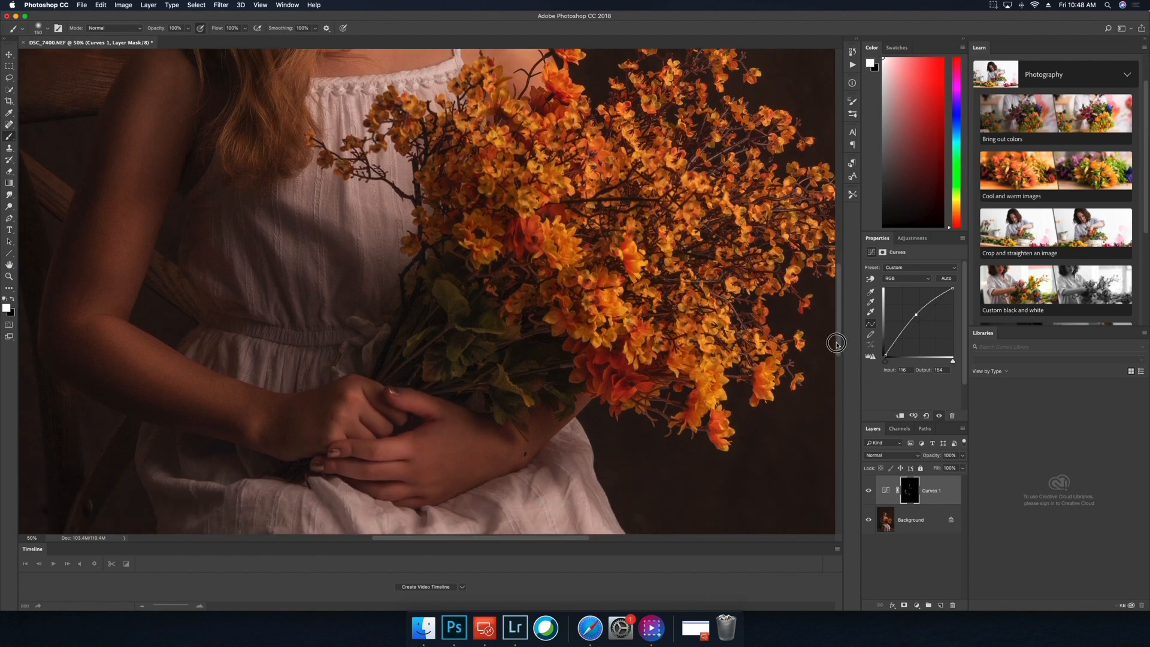
mouse_move(398, 435)
mouse_down()
mouse_move(434, 427)
mouse_move(399, 457)
mouse_move(446, 445)
mouse_move(417, 455)
mouse_up()
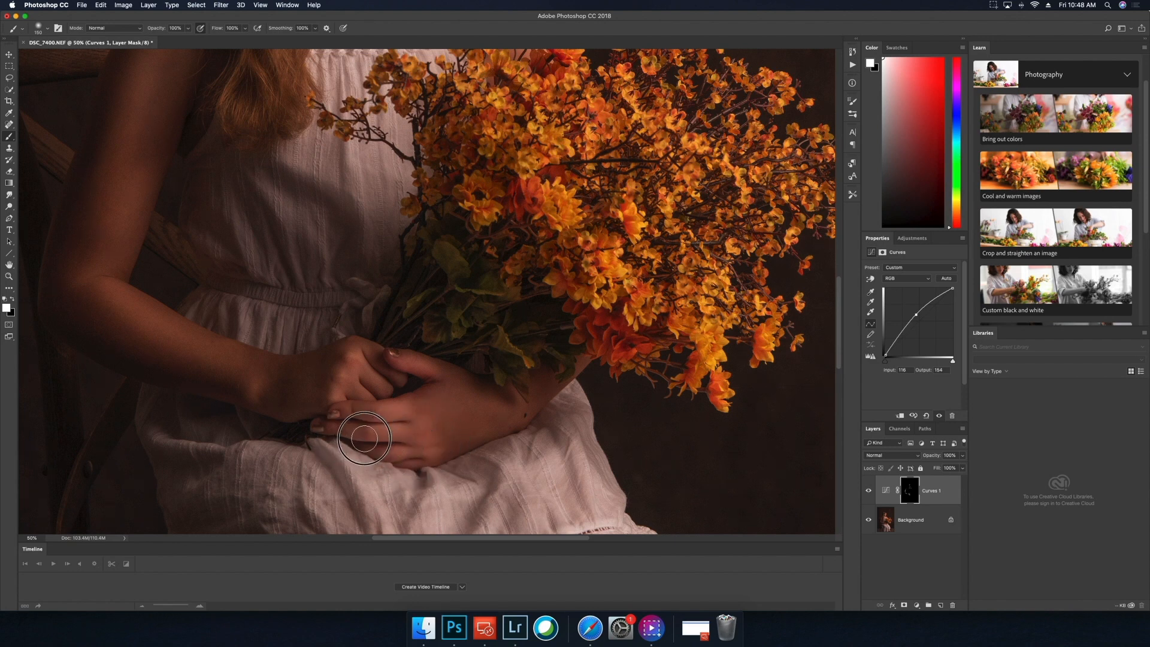
mouse_move(223, 381)
mouse_down()
mouse_move(103, 300)
mouse_move(249, 365)
mouse_move(136, 267)
mouse_up()
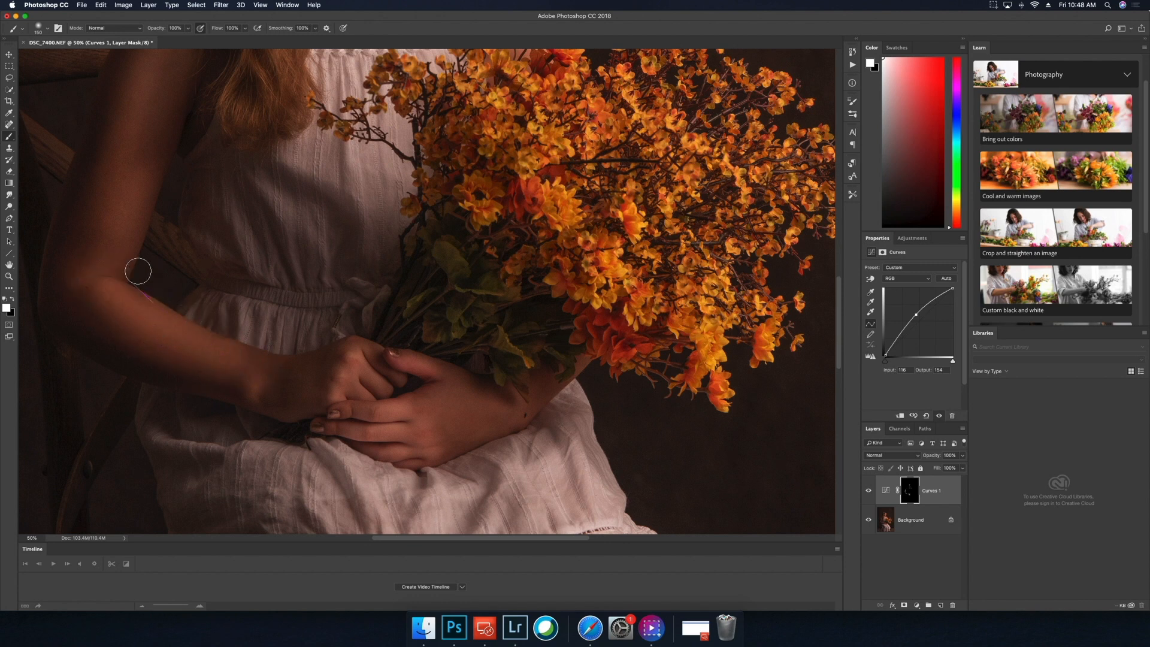
- Reduce the brush to about 83 px and paint the bodice of the white dress on the Curves mask
right_click(392, 174)
drag(472, 194, 462, 190)
mouse_move(297, 148)
mouse_down()
mouse_move(368, 193)
mouse_move(371, 181)
mouse_move(378, 202)
mouse_move(350, 149)
mouse_move(338, 169)
mouse_move(320, 140)
mouse_move(367, 151)
mouse_move(386, 184)
mouse_move(374, 247)
mouse_move(337, 232)
mouse_move(331, 280)
mouse_move(319, 246)
mouse_move(255, 200)
mouse_up()
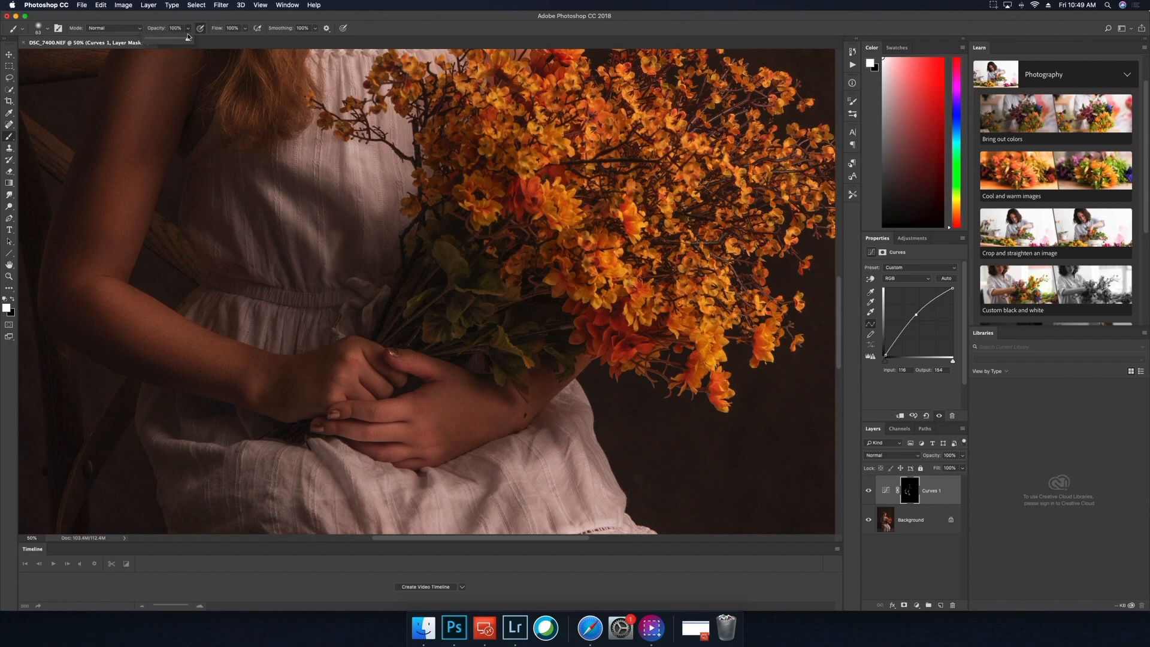
- Lower the brush opacity to about 51% and paint the skirt folds below the hands and down the lace on the Curves mask
drag(188, 36, 167, 38)
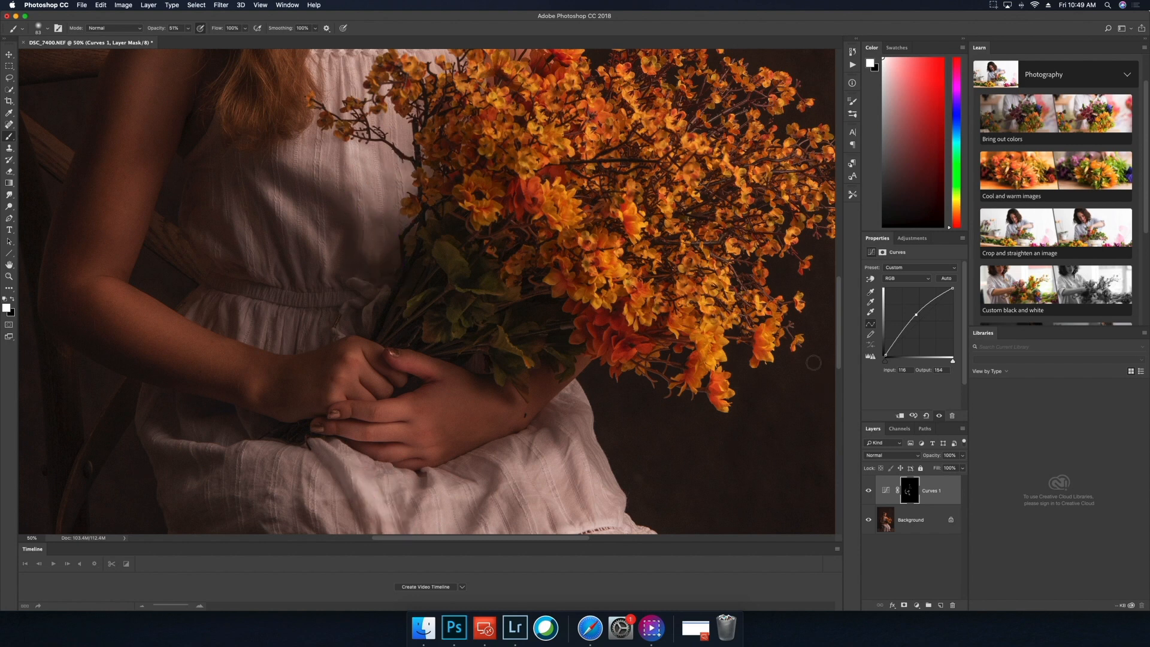
scroll(833, 341, down, 6)
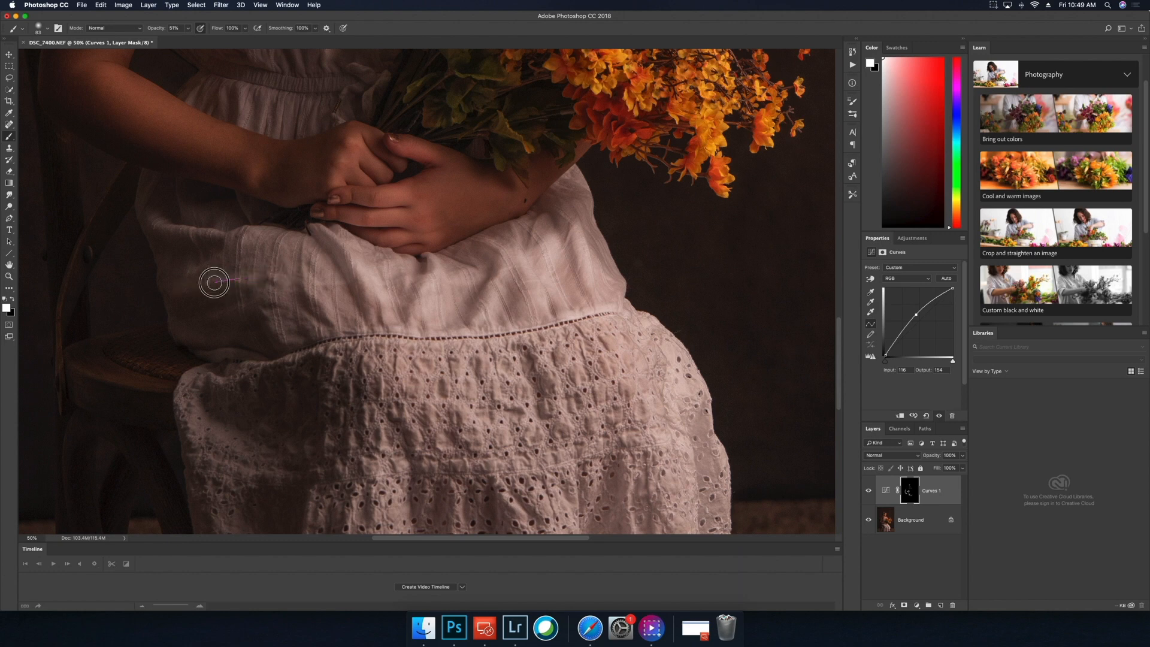
mouse_move(219, 235)
mouse_down()
mouse_move(153, 220)
mouse_move(189, 239)
mouse_move(211, 235)
mouse_move(193, 213)
mouse_move(244, 208)
mouse_move(257, 223)
mouse_move(212, 219)
mouse_up()
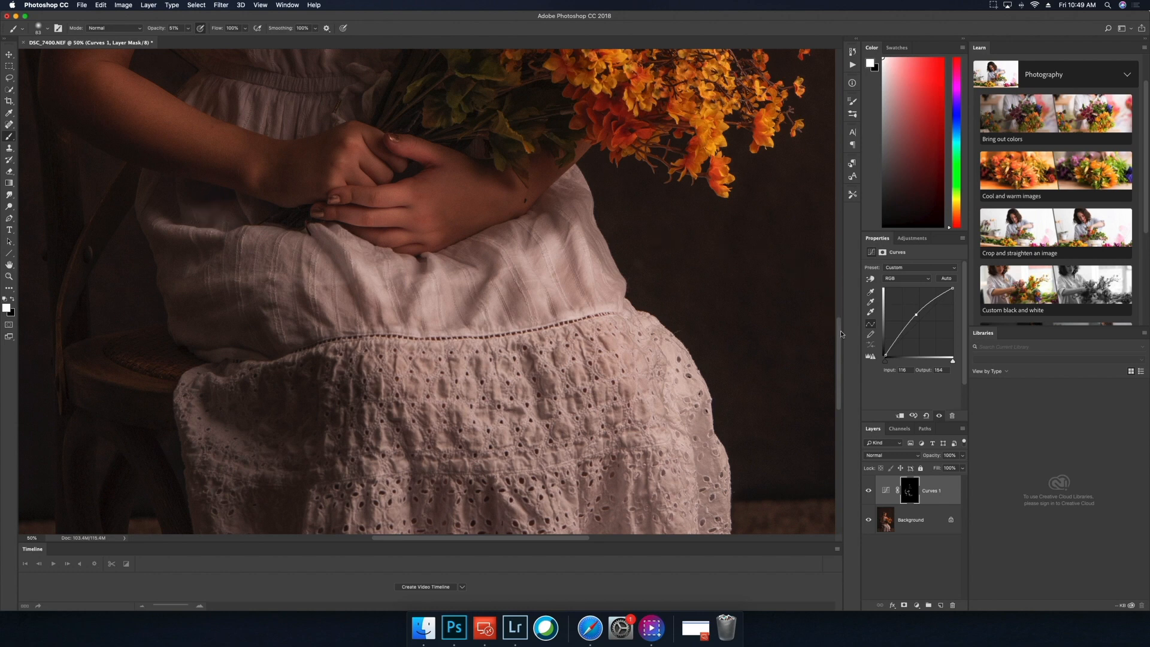
drag(842, 334, 829, 365)
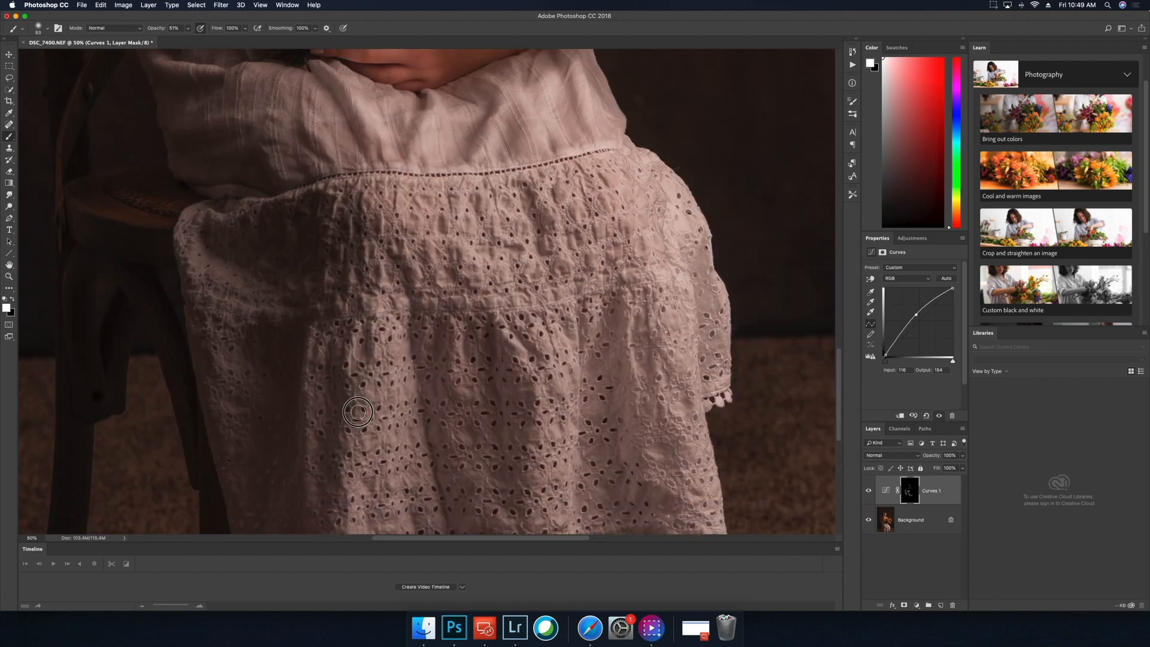
drag(357, 412, 358, 511)
drag(387, 329, 392, 535)
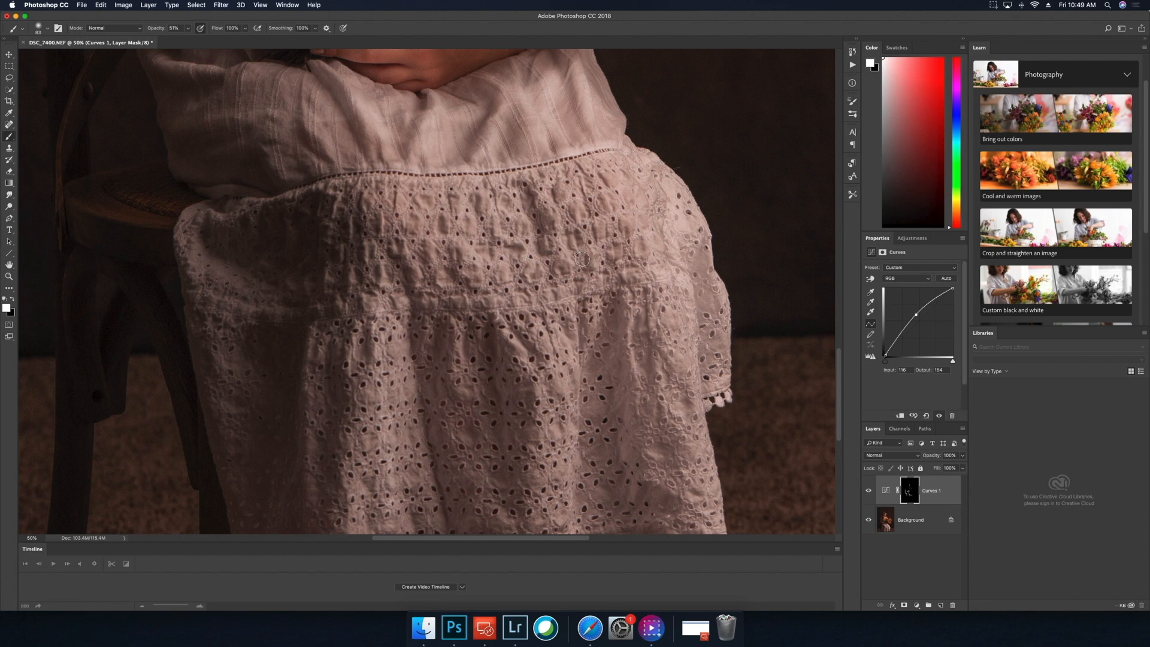
- Enlarge the brush to about 284 px and paint the outer side of the lace skirt on the Curves mask
right_click(397, 346)
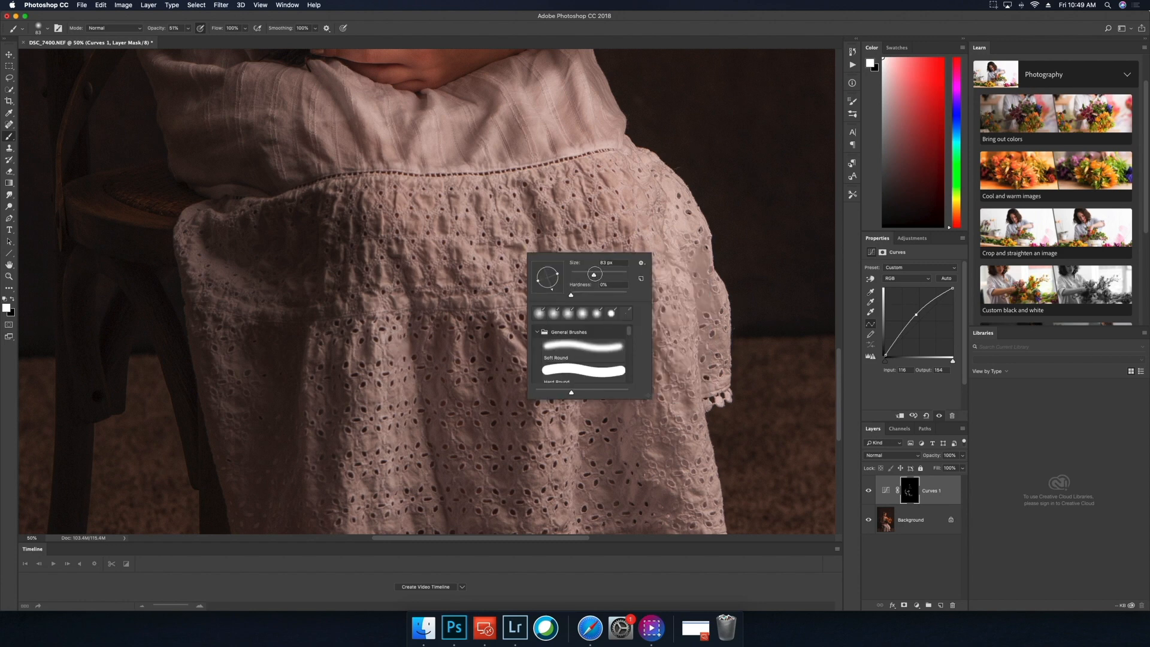
key(Return)
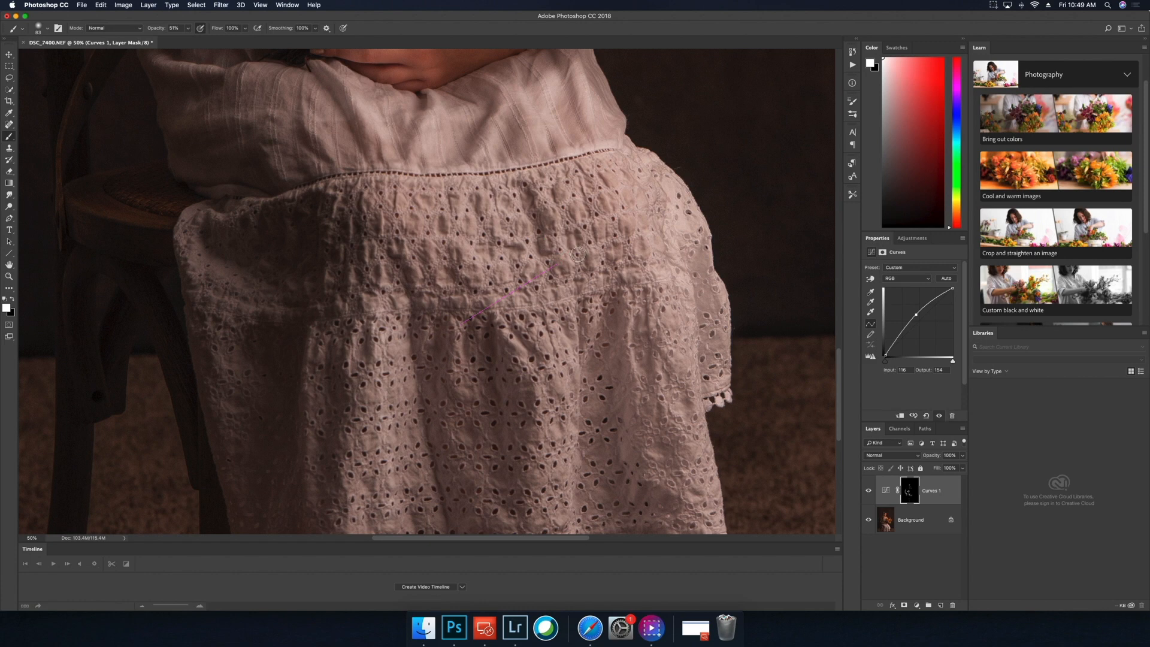
right_click(586, 260)
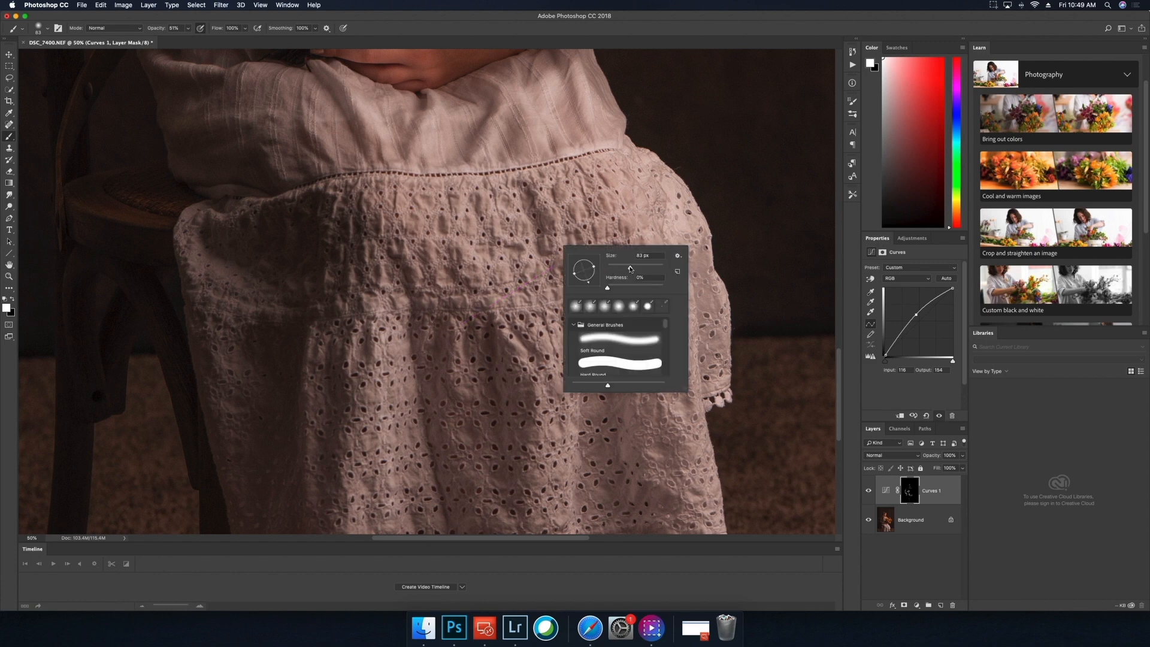
drag(630, 269, 650, 268)
key(Return)
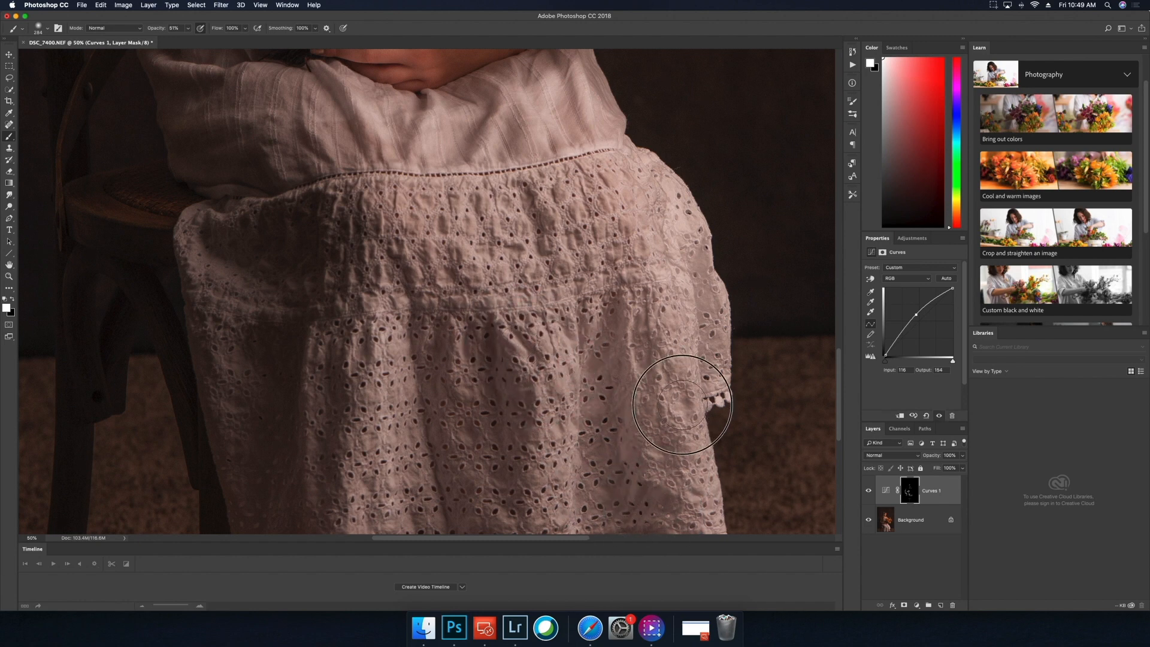
mouse_move(682, 405)
mouse_down()
mouse_move(663, 321)
mouse_move(656, 359)
mouse_move(660, 305)
mouse_up()
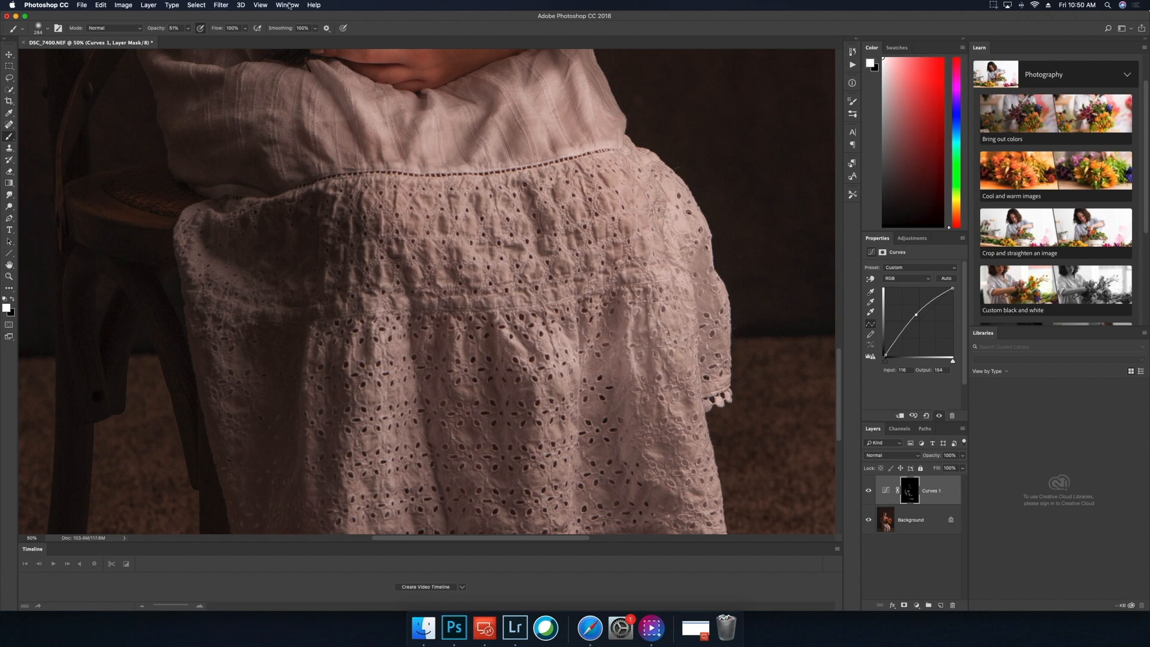
- Paint the top of the wooden chair's backrest on the Curves mask with the large brush
key(super+minus)
key(super+minus)
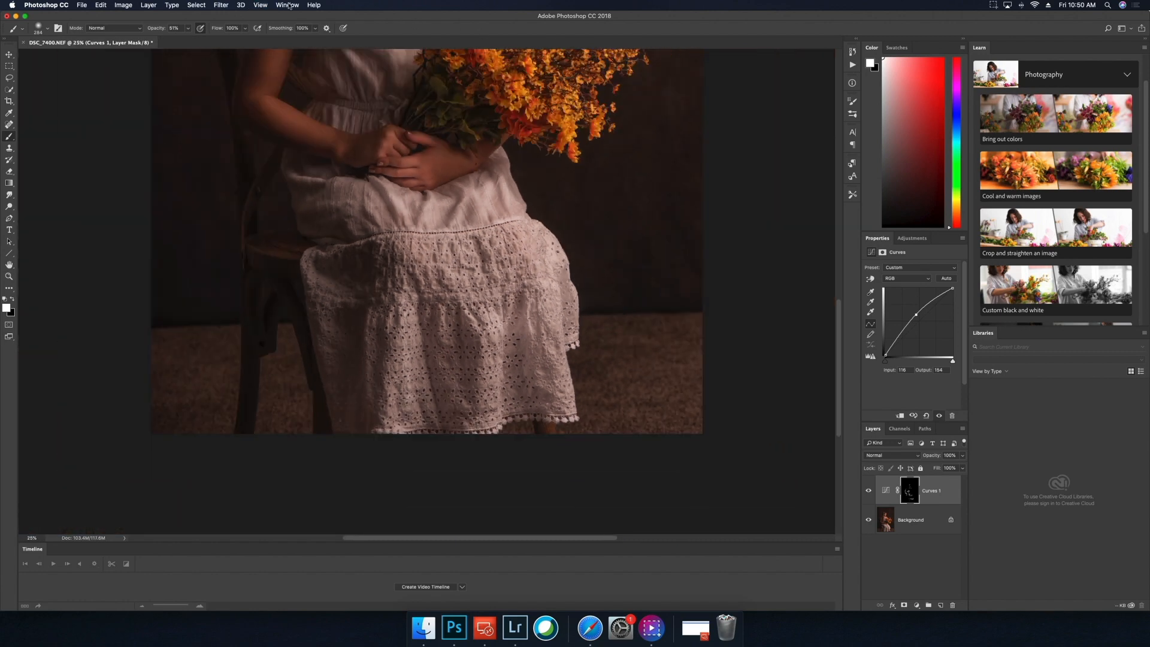
key(super+minus)
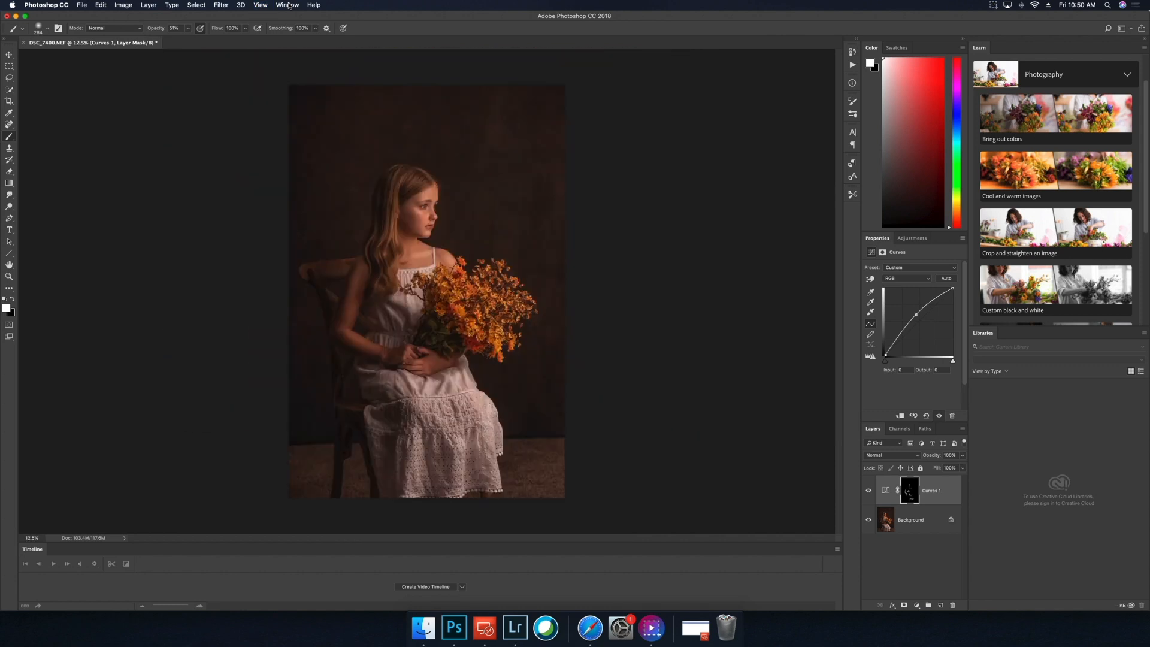
drag(307, 280, 326, 264)
- Reduce the brush to about 65 px and paint the side and seat edge of the chair beside the dress on the Curves mask
key(super+plus)
key(super+plus)
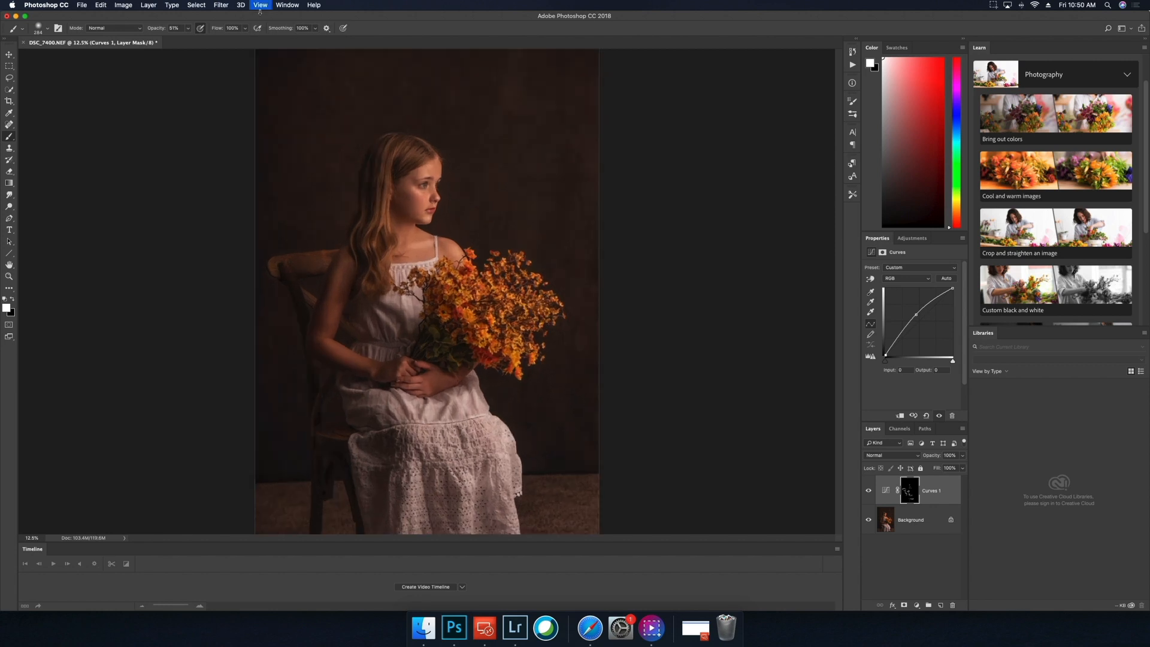
right_click(383, 310)
drag(475, 332, 450, 331)
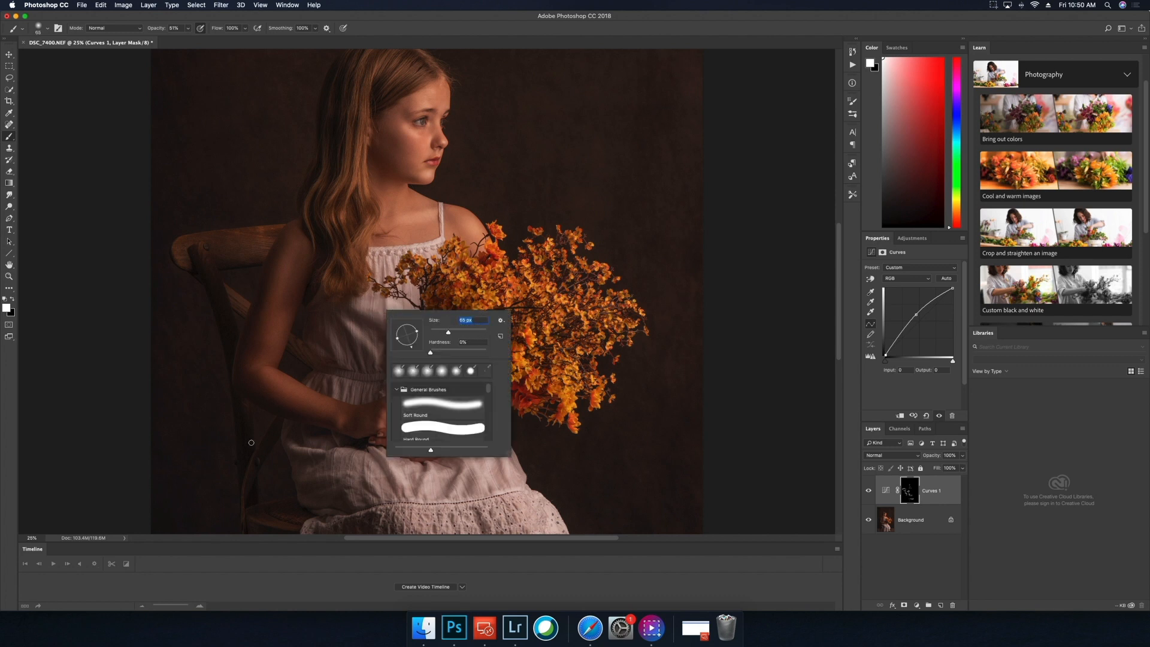
click(274, 424)
mouse_move(273, 427)
mouse_down()
mouse_move(256, 442)
mouse_move(243, 510)
mouse_move(250, 522)
mouse_move(244, 513)
mouse_move(293, 520)
mouse_up()
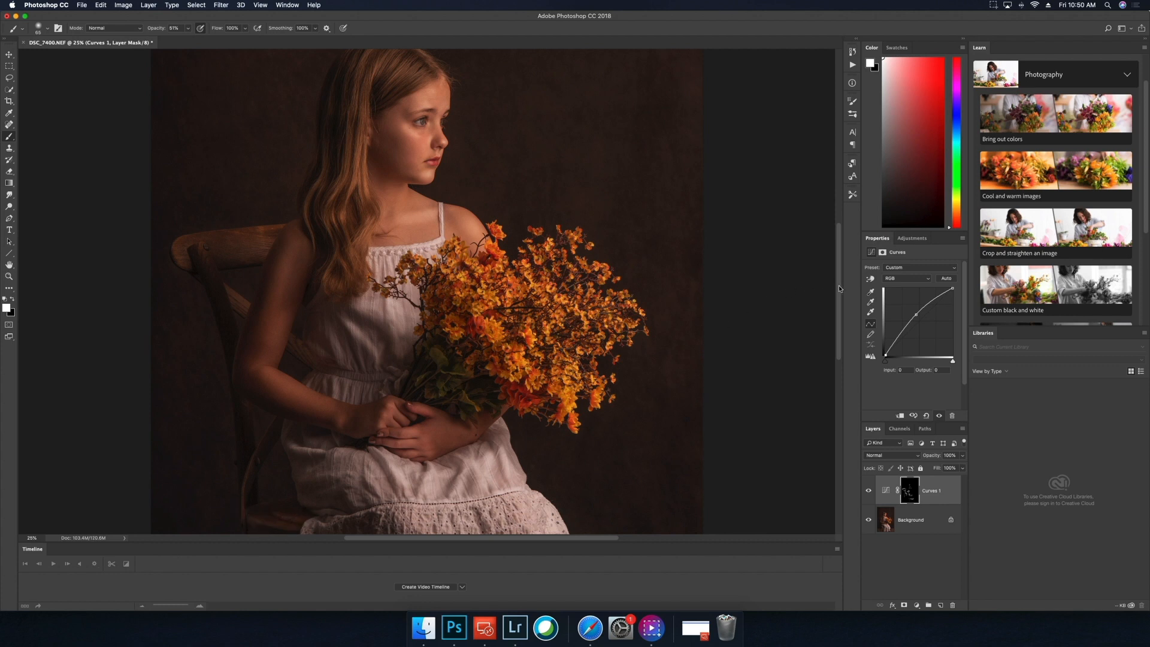
scroll(827, 308, down, 5)
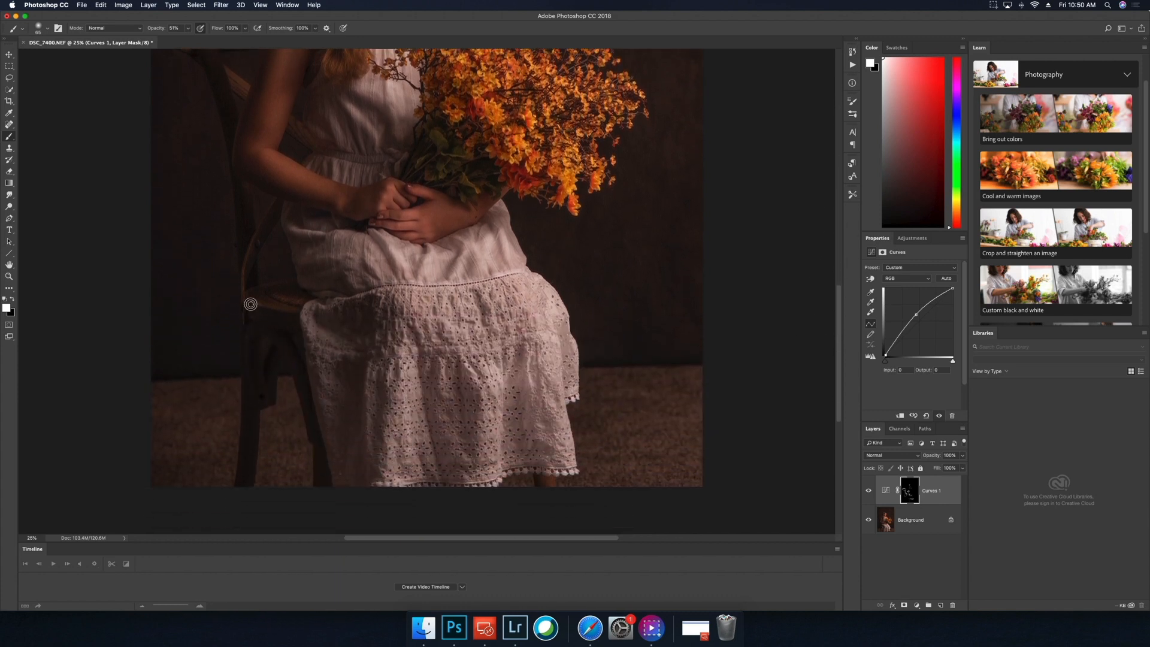
mouse_move(263, 316)
mouse_down()
mouse_move(255, 377)
mouse_move(251, 333)
mouse_move(278, 331)
mouse_up()
scroll(836, 280, down, 1)
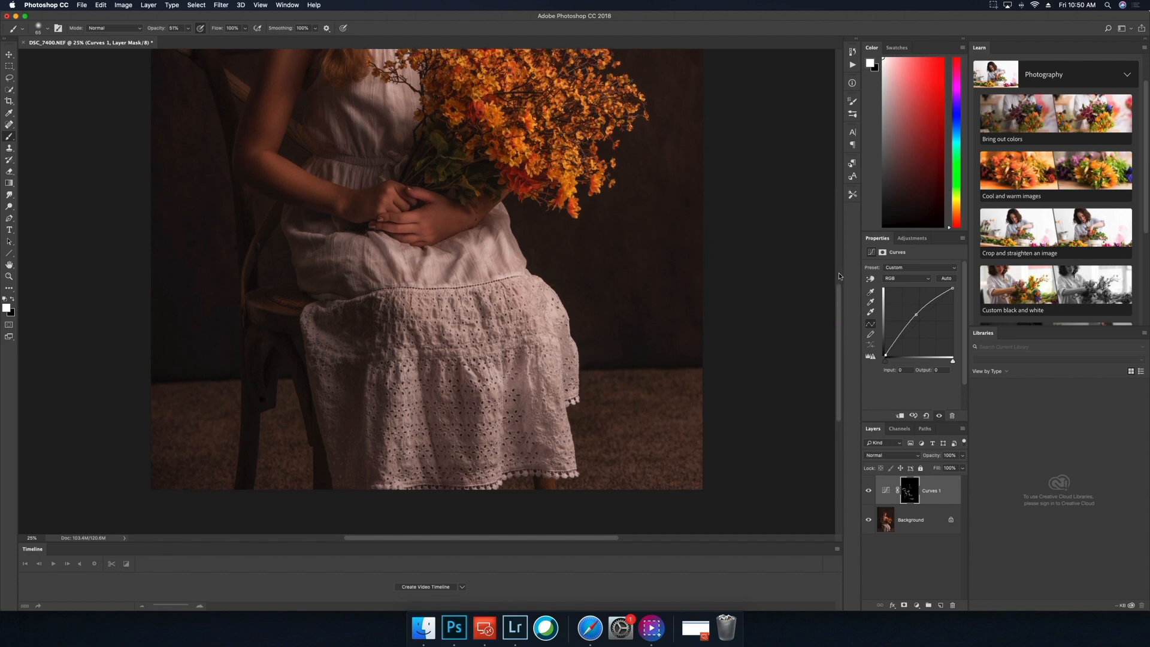
- Paint highlight strands over the crown and down the long waves of the girl's hair on the Curves mask
drag(842, 298, 834, 198)
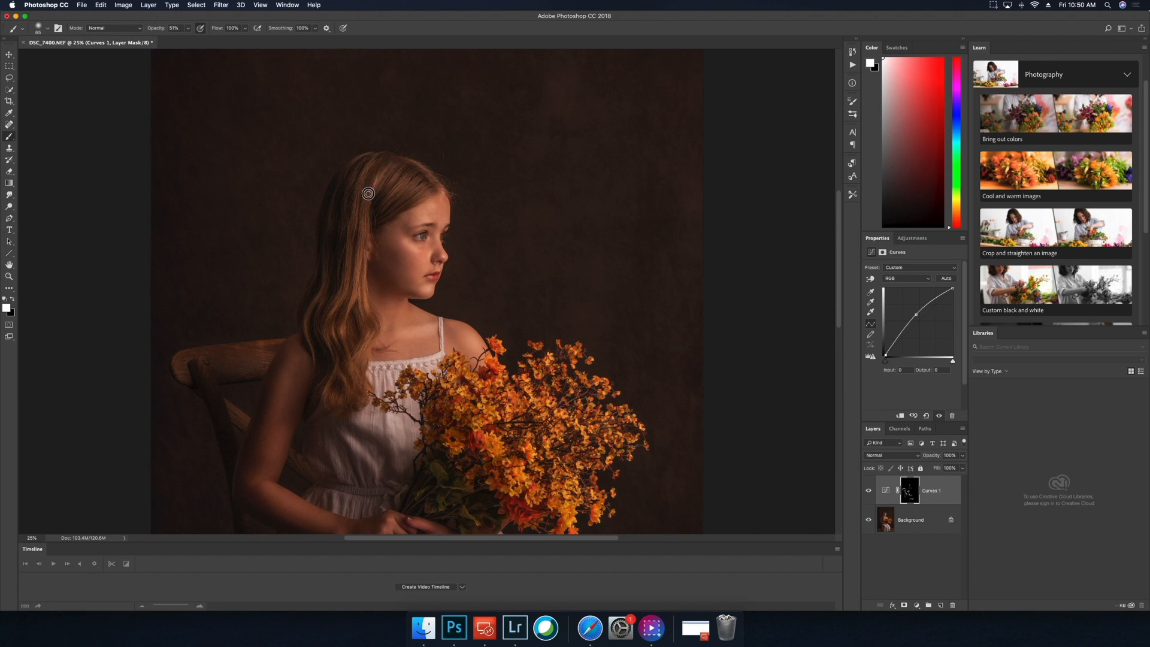
drag(367, 193, 393, 166)
drag(399, 200, 426, 188)
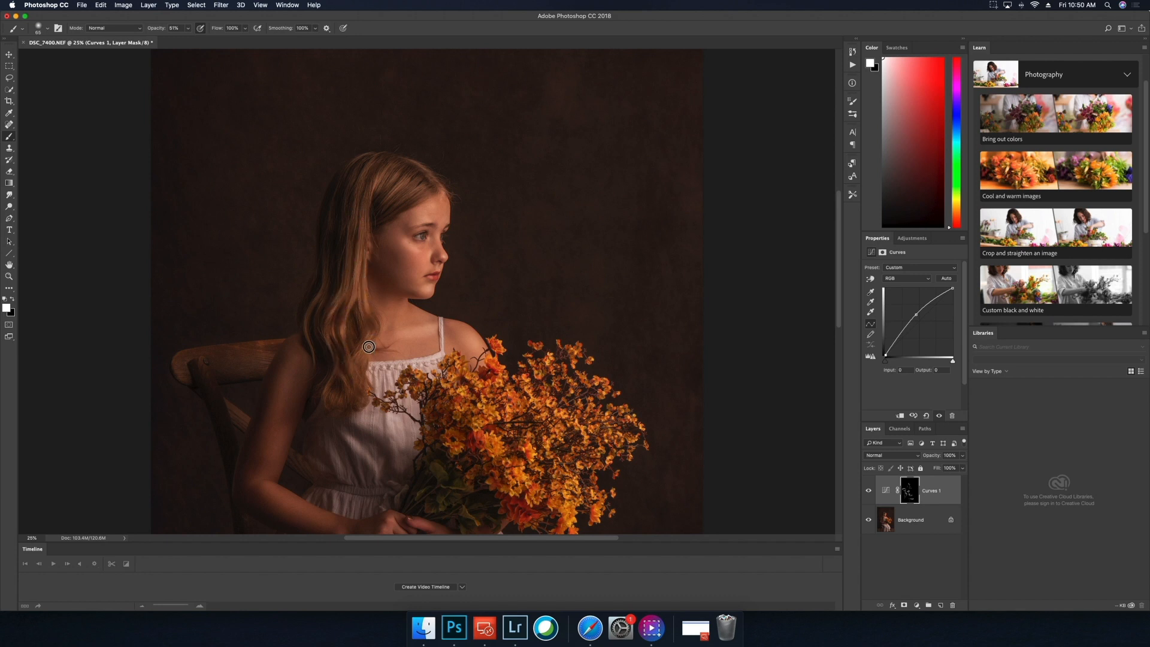
drag(318, 286, 315, 348)
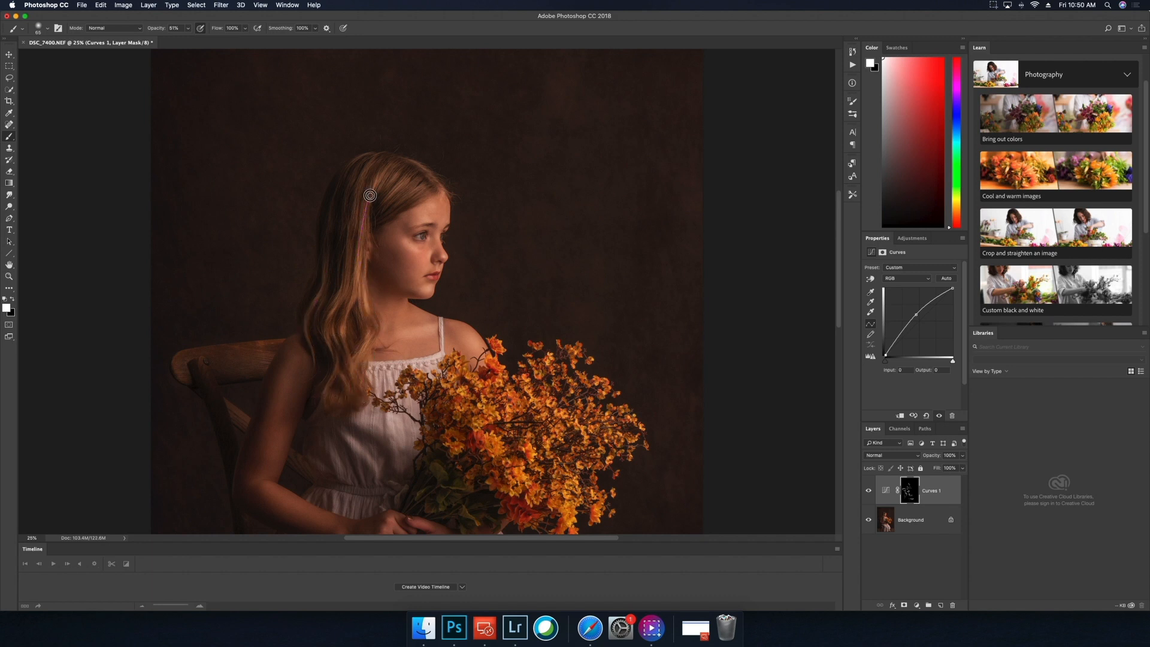
drag(363, 173, 348, 236)
drag(353, 169, 365, 207)
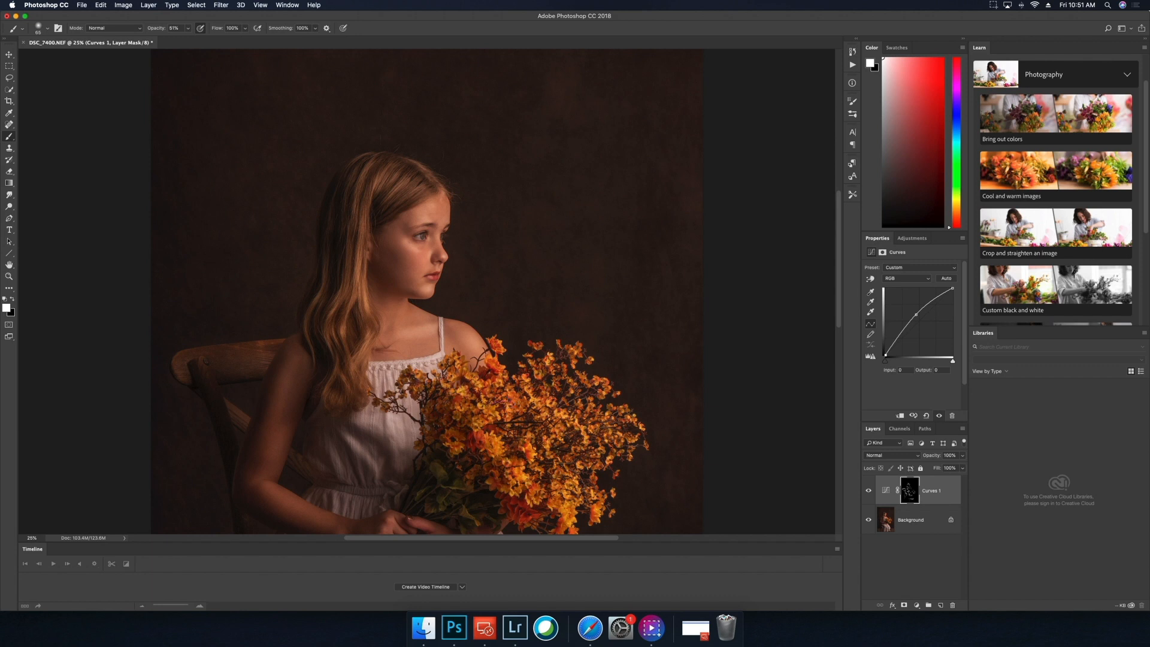
- Add a second Curves adjustment layer above the first, keeping the name Curves 2, Normal mode and 100% opacity
drag(838, 286, 826, 315)
click(157, 7)
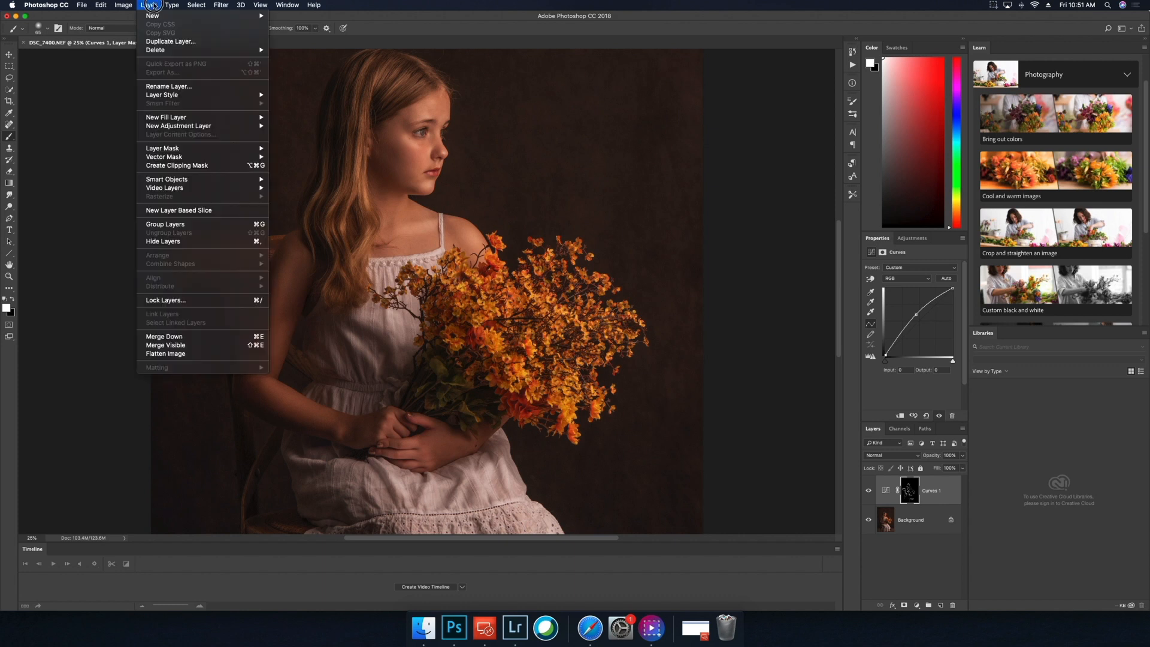
drag(148, 82, 152, 127)
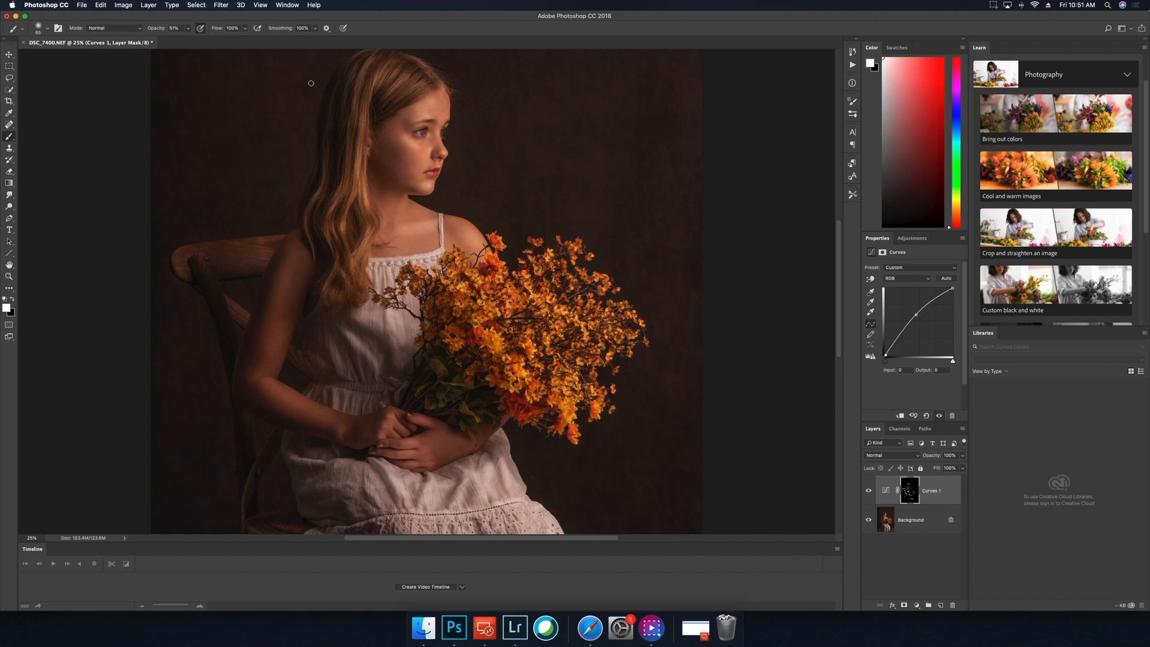
drag(149, 6, 316, 144)
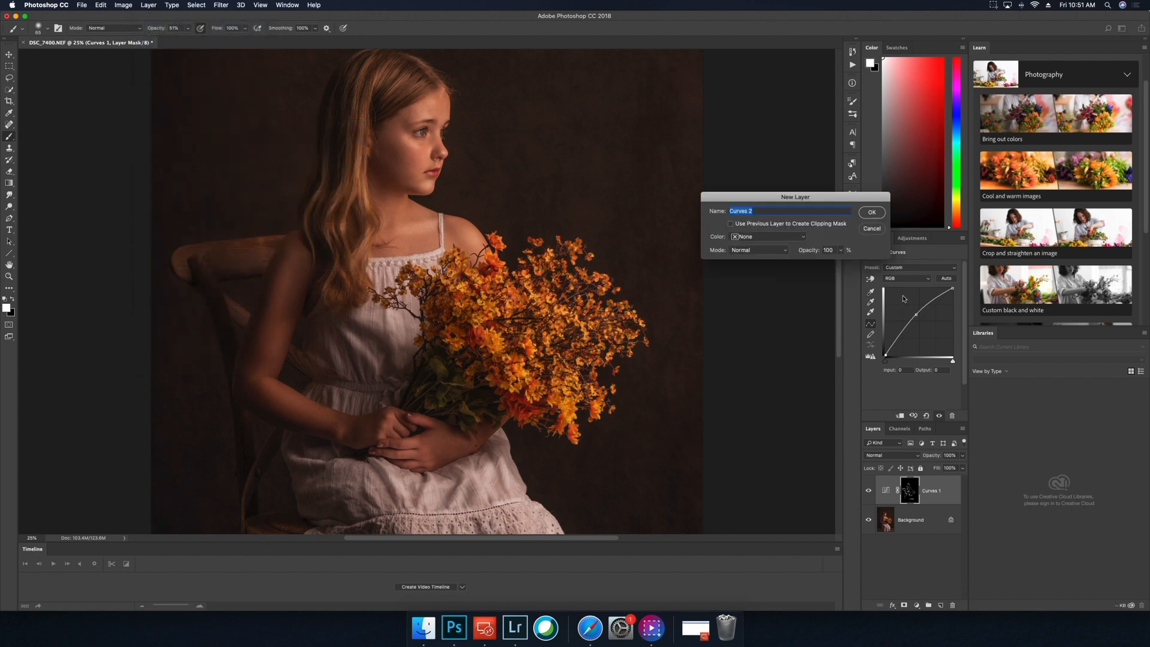
click(873, 212)
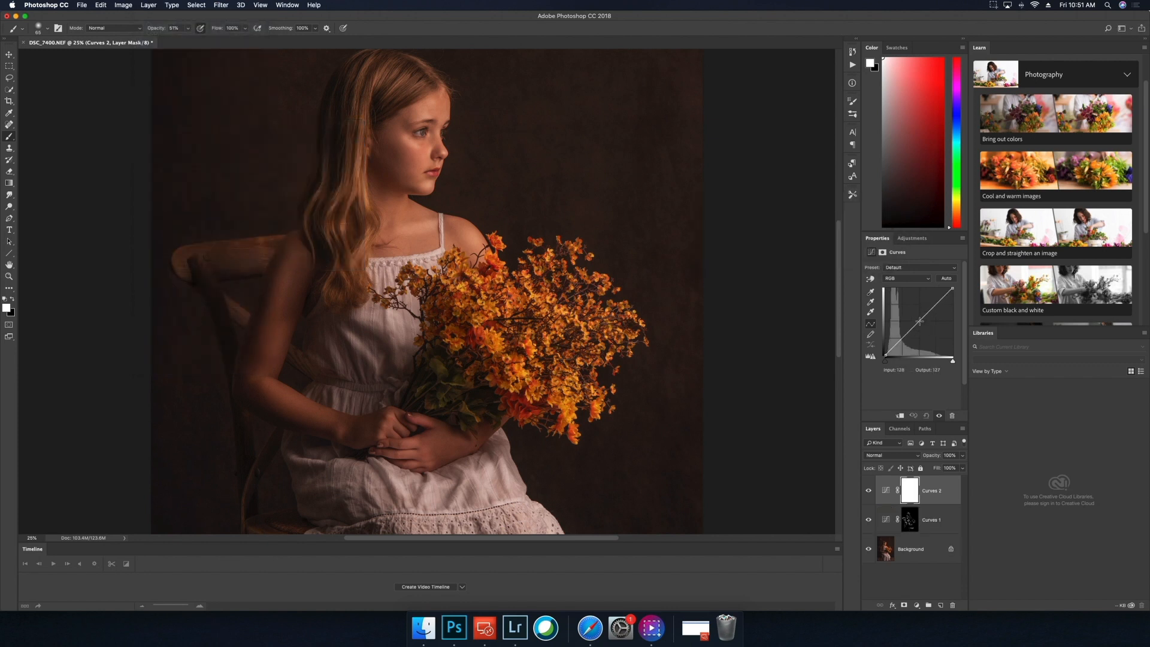
- Darken the Curves 2 midtones to input 142, output 98, and invert the layer's mask to black
drag(920, 322, 924, 329)
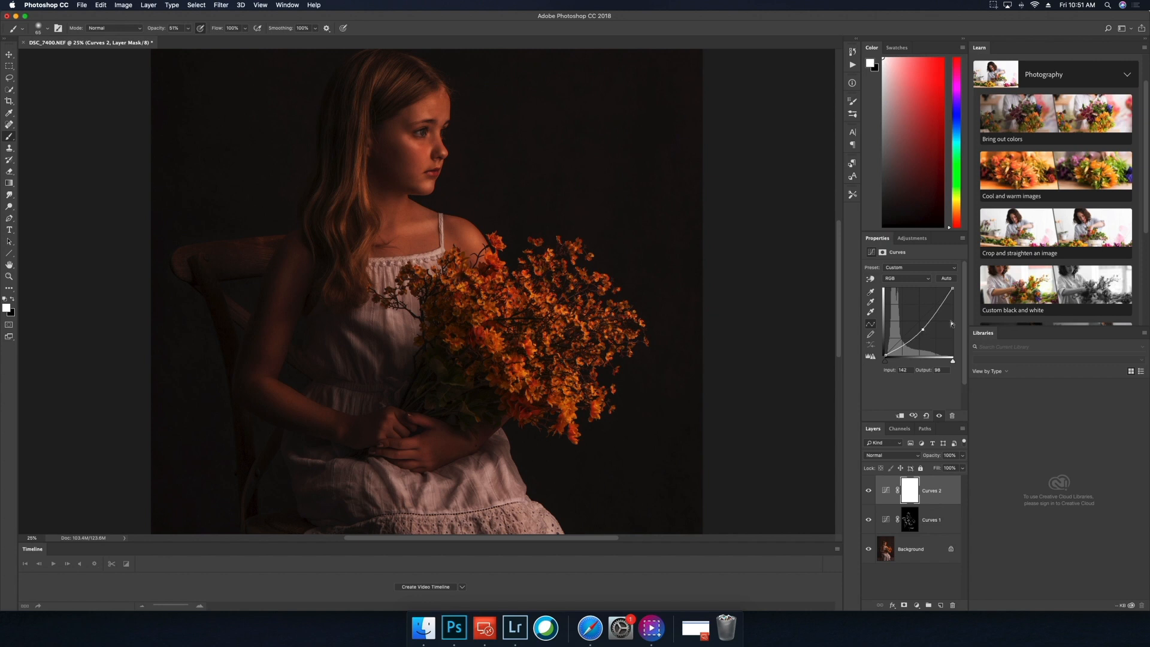
key(super+i)
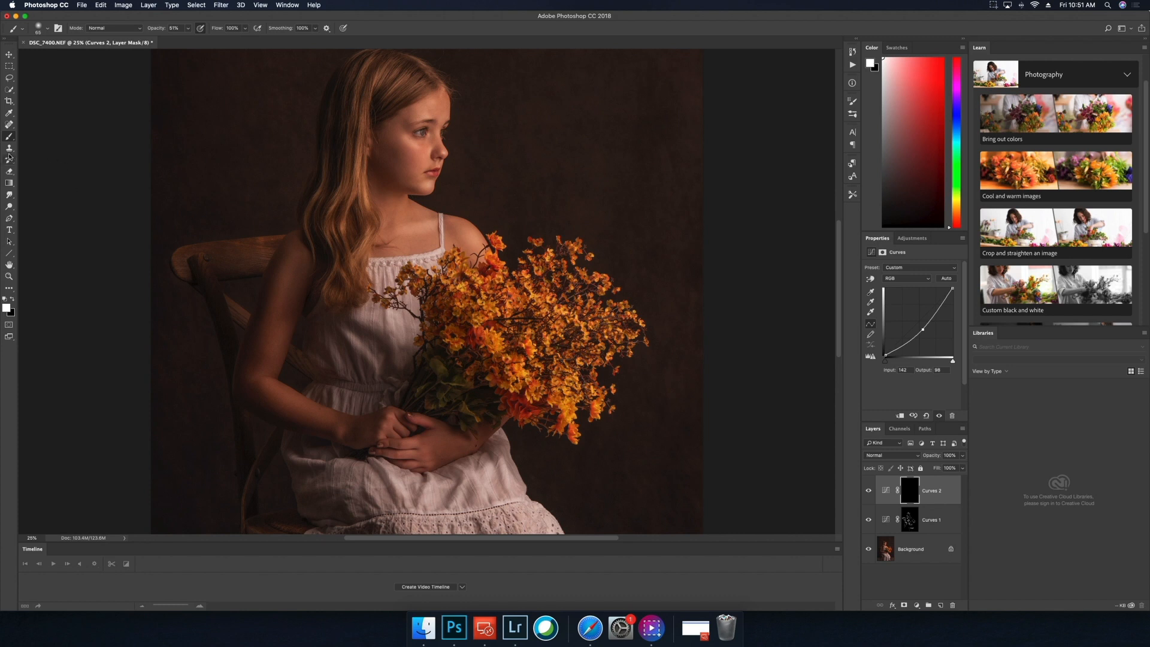
- Enlarge the brush to about 143 px and paint over the girl's cheek toward her eye on the Curves 2 mask
right_click(423, 140)
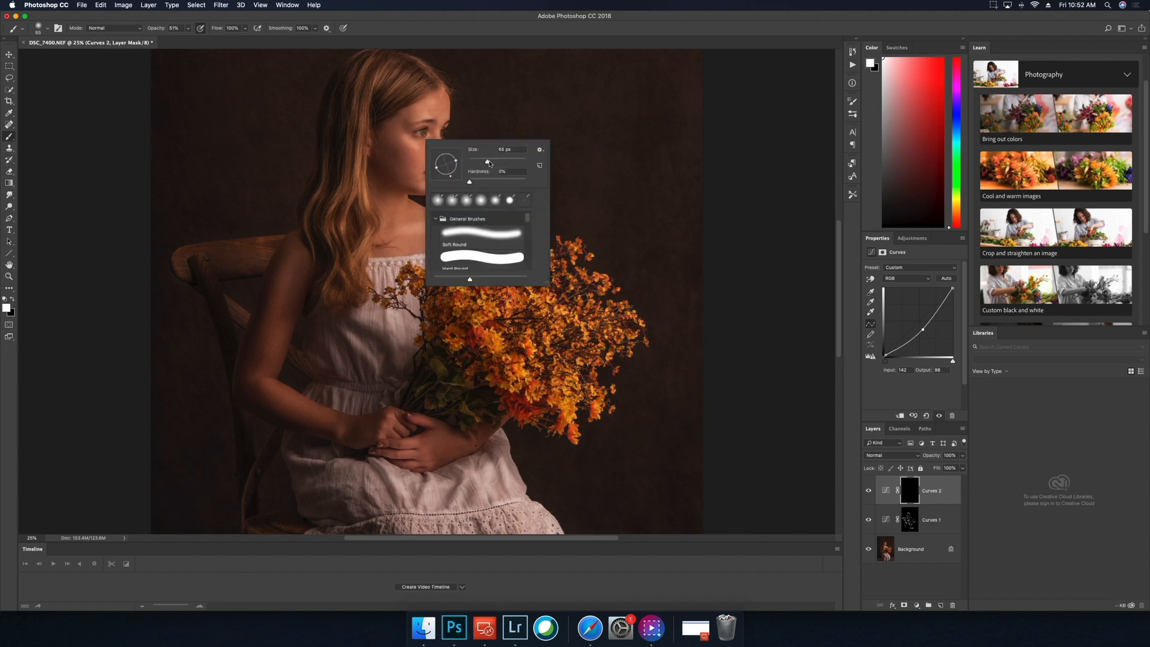
drag(488, 162, 503, 163)
key(Return)
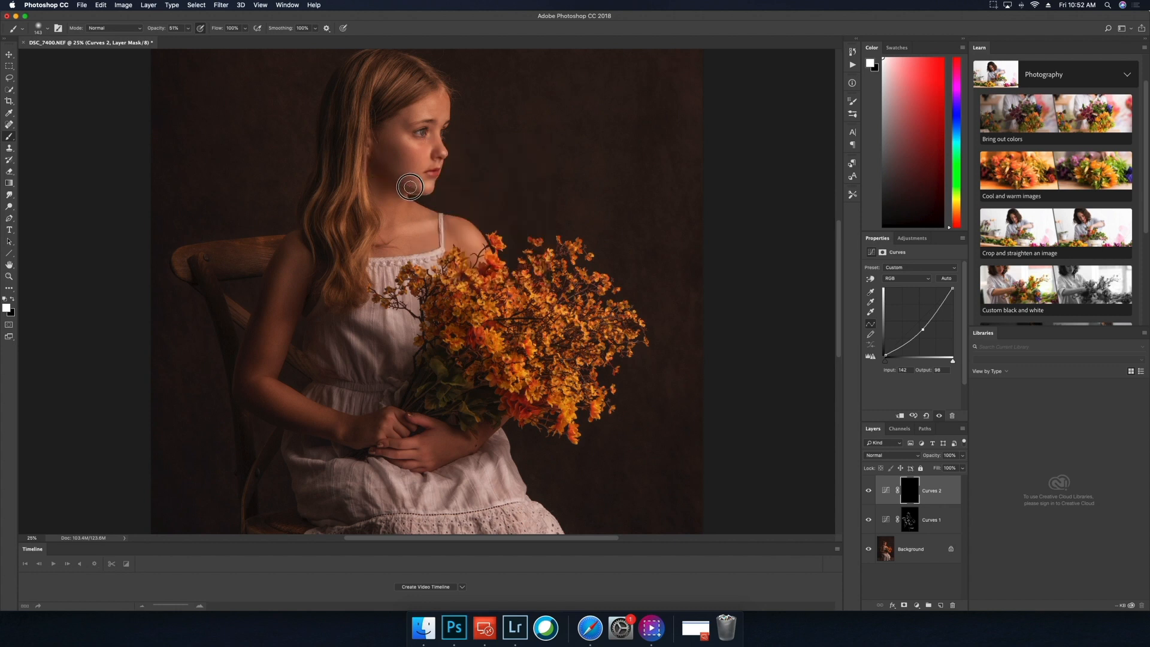
mouse_move(391, 140)
mouse_down()
mouse_move(403, 147)
mouse_move(426, 121)
mouse_up()
- Reduce the brush to about 88 px and paint the dark strands down the long hair waves on the Curves 2 mask
key(super+equal)
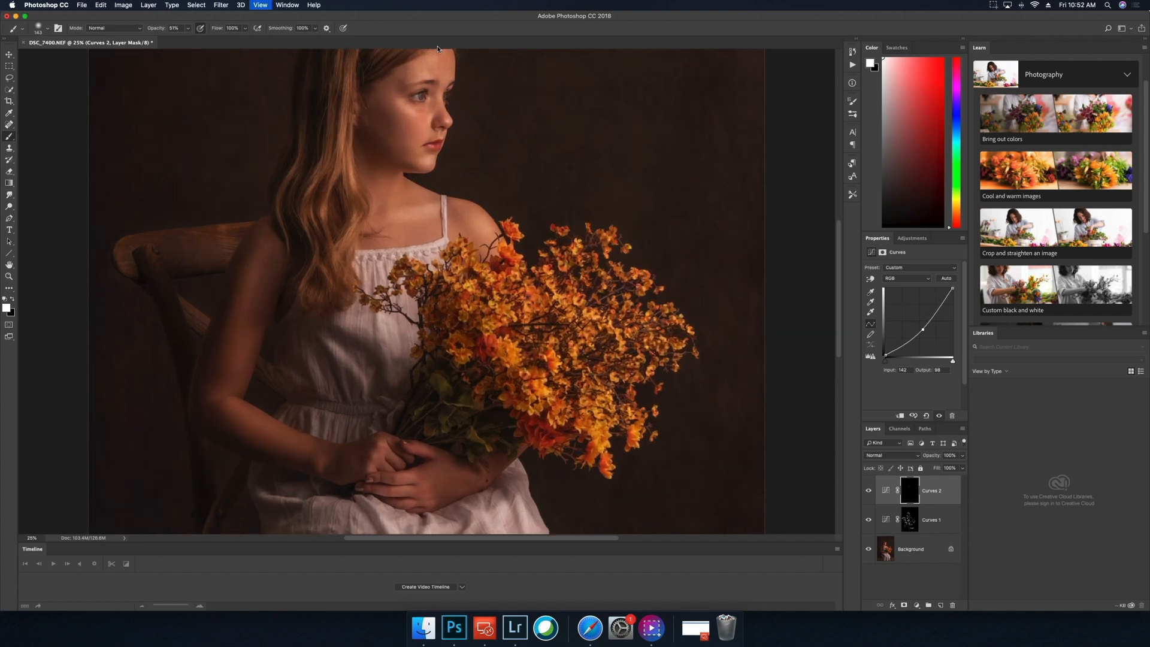
key(super+equal)
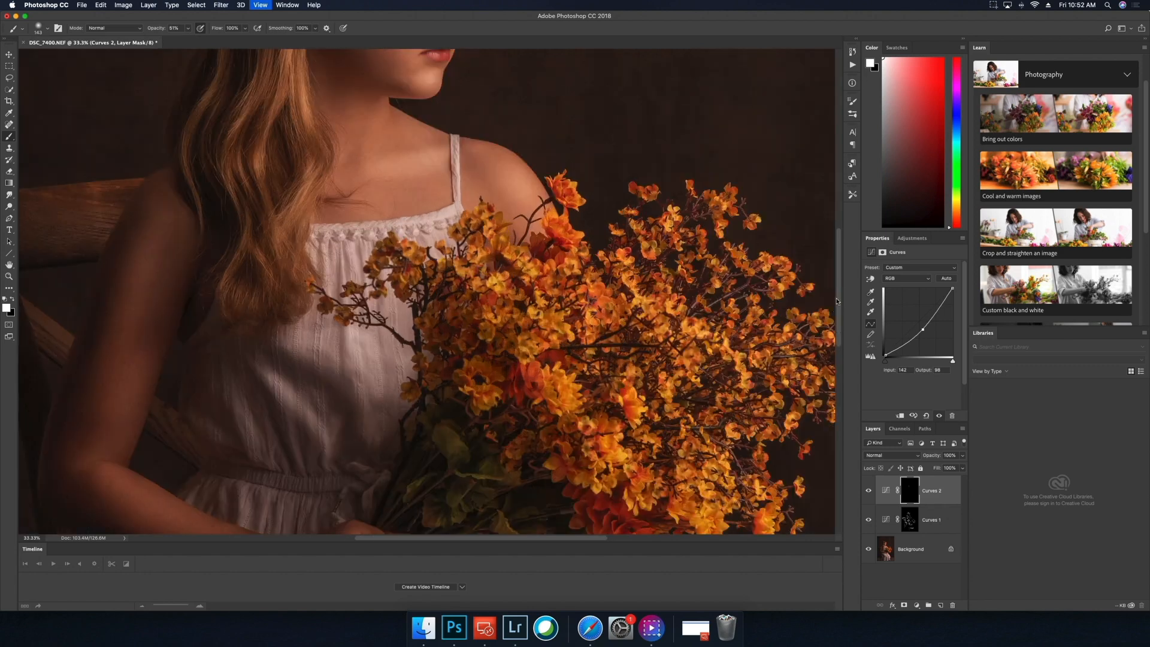
scroll(841, 273, up, 5)
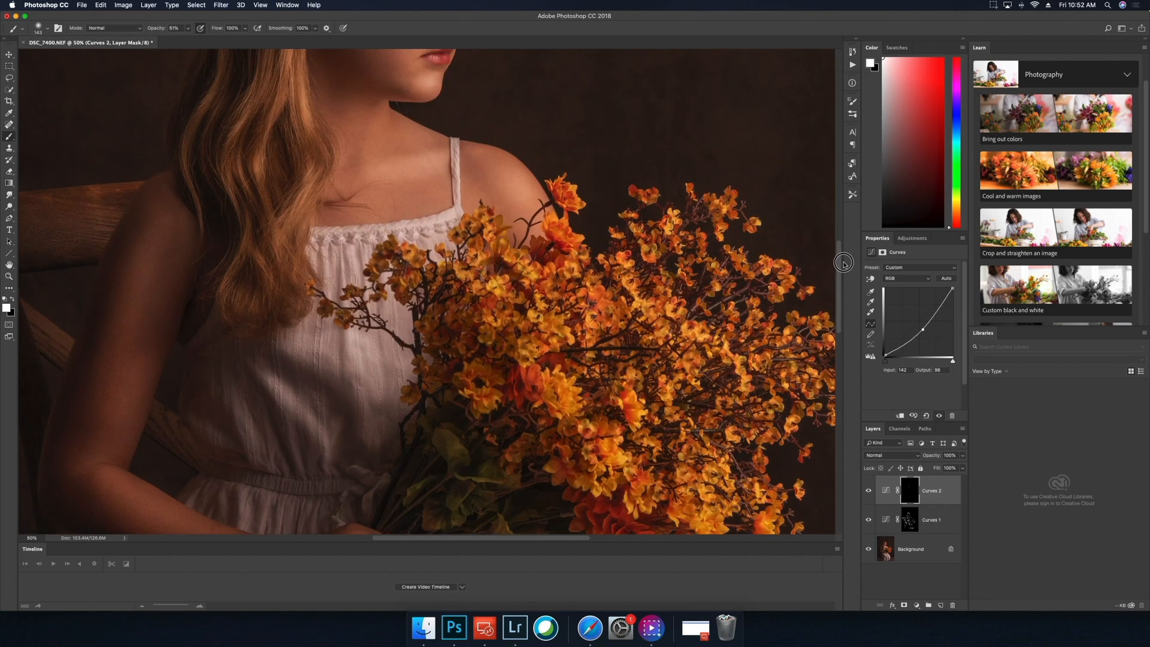
scroll(635, 189, up, 5)
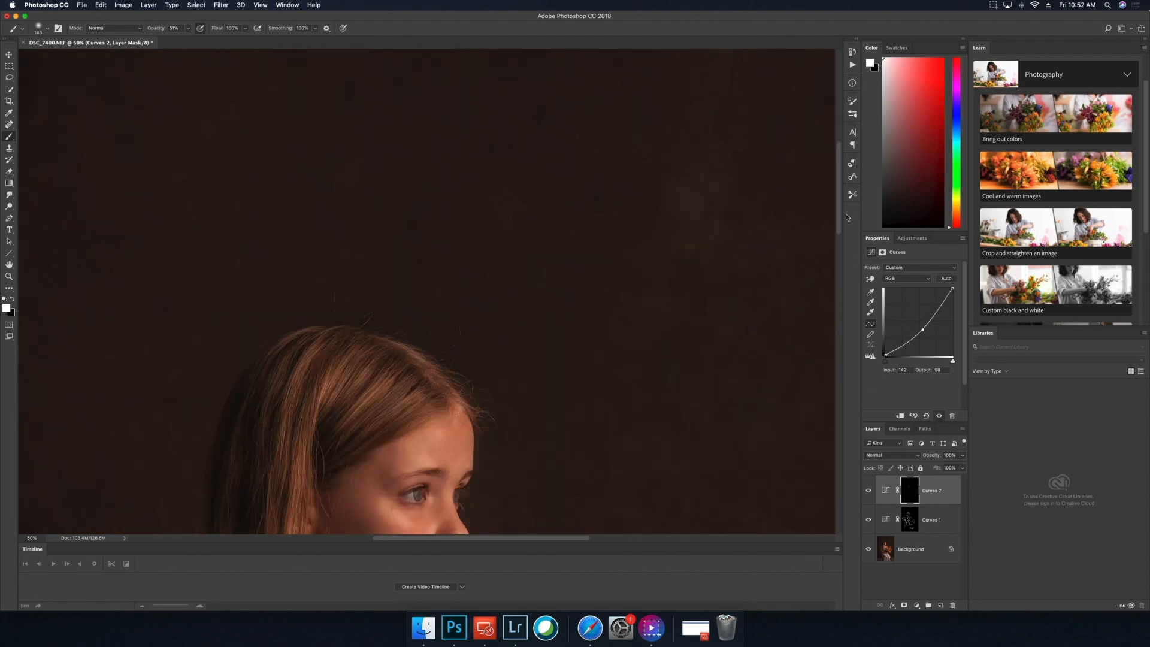
scroll(838, 191, down, 10)
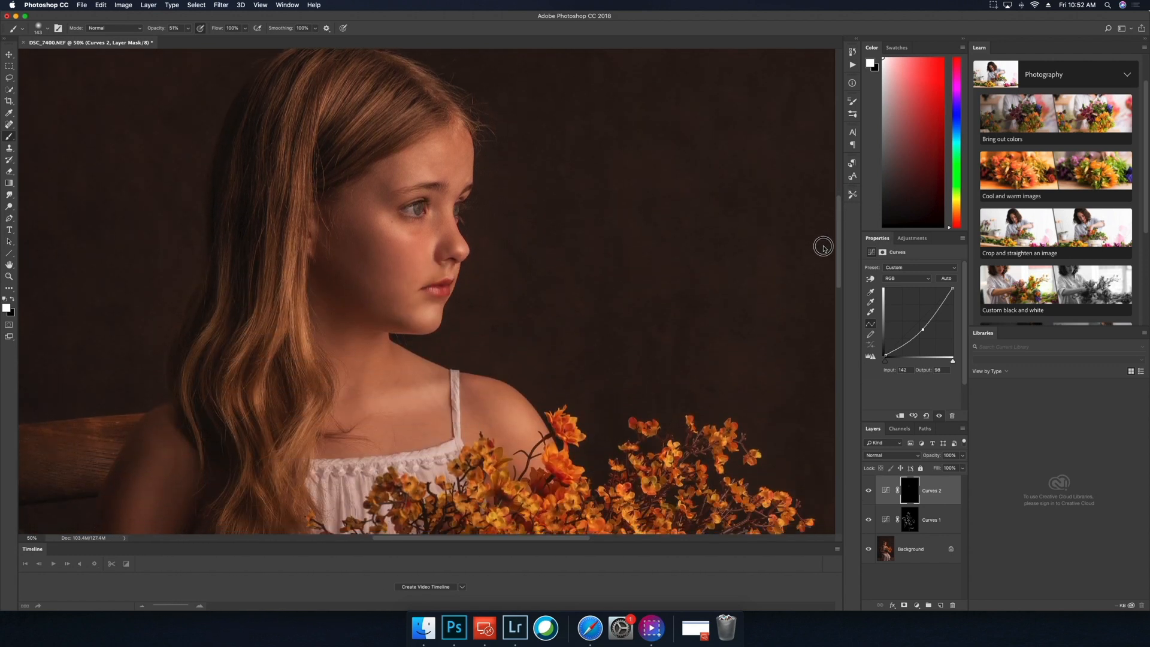
right_click(465, 168)
text(67)
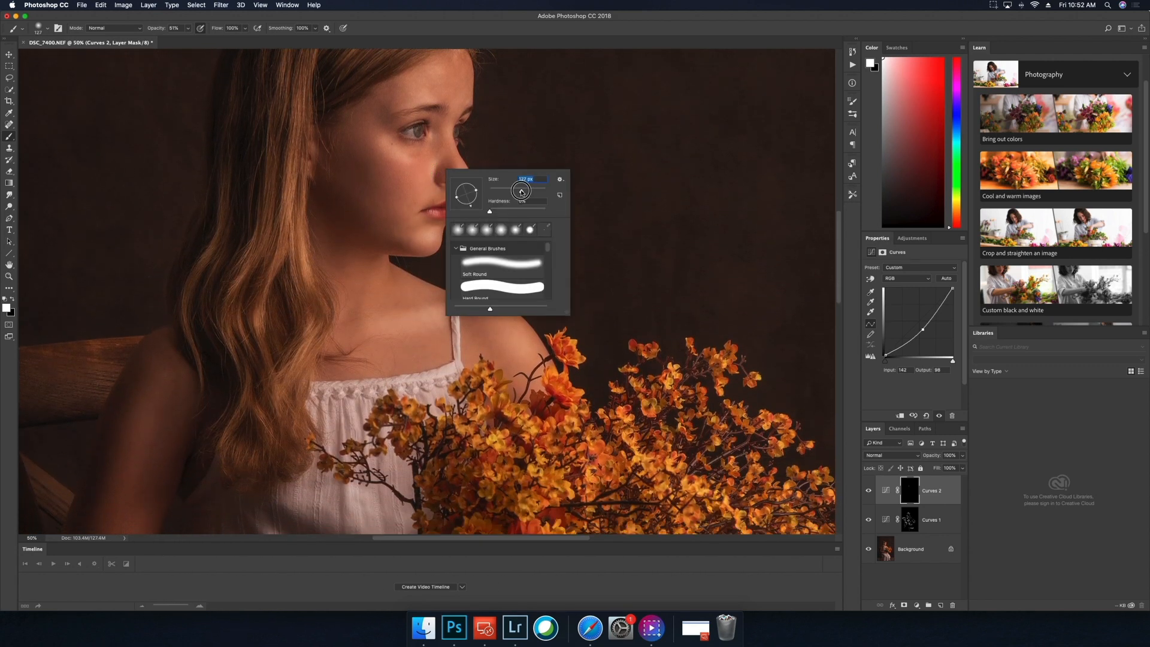
key(Return)
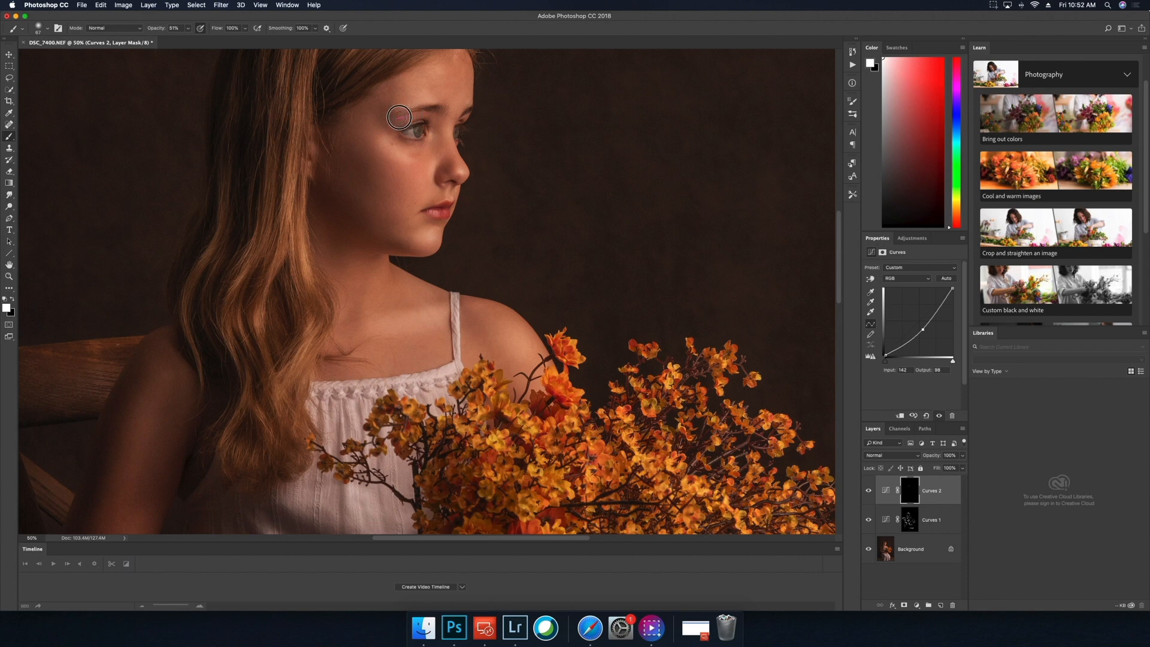
right_click(367, 198)
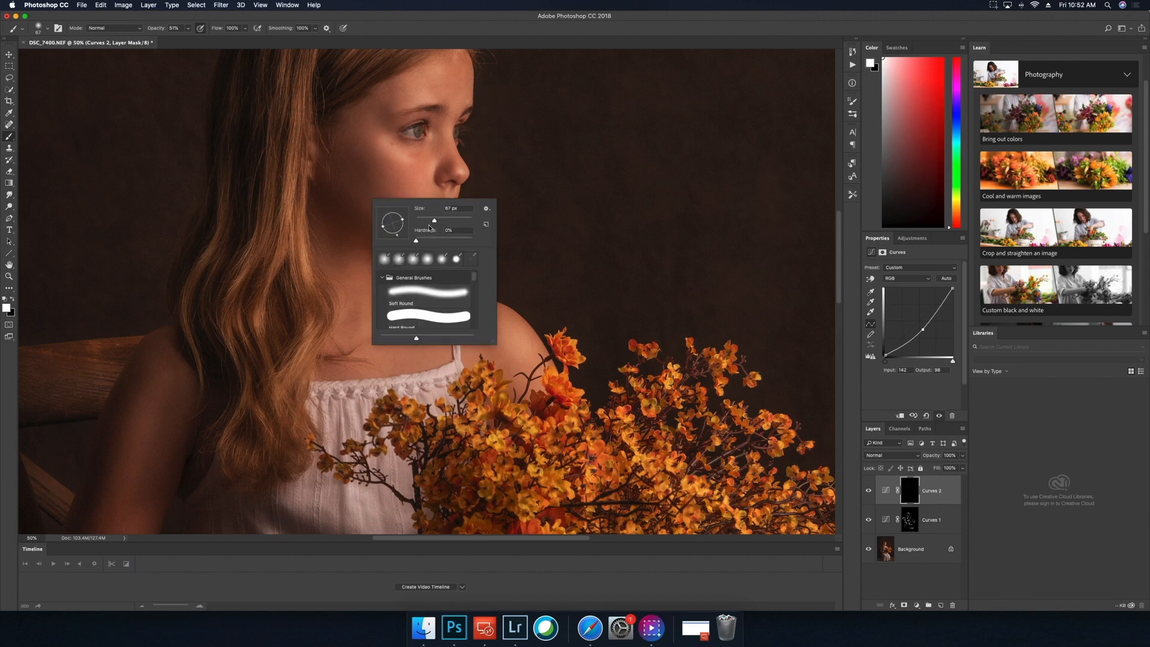
drag(435, 221, 441, 221)
drag(262, 70, 241, 133)
drag(245, 187, 204, 309)
drag(214, 271, 210, 327)
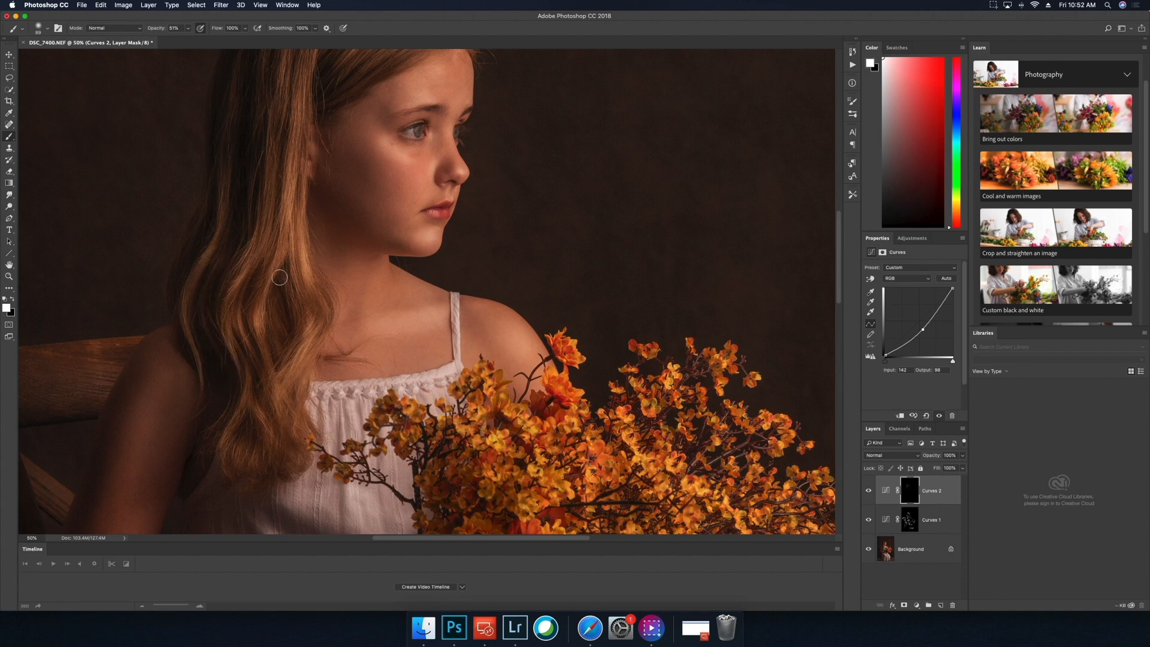
drag(280, 283, 279, 338)
- Paint the shadow strands over the crown and down the back of the girl's hair on the Curves 2 mask
scroll(840, 239, up, 5)
drag(840, 239, 830, 242)
mouse_move(398, 142)
mouse_down()
mouse_move(386, 148)
mouse_move(393, 174)
mouse_move(371, 170)
mouse_up()
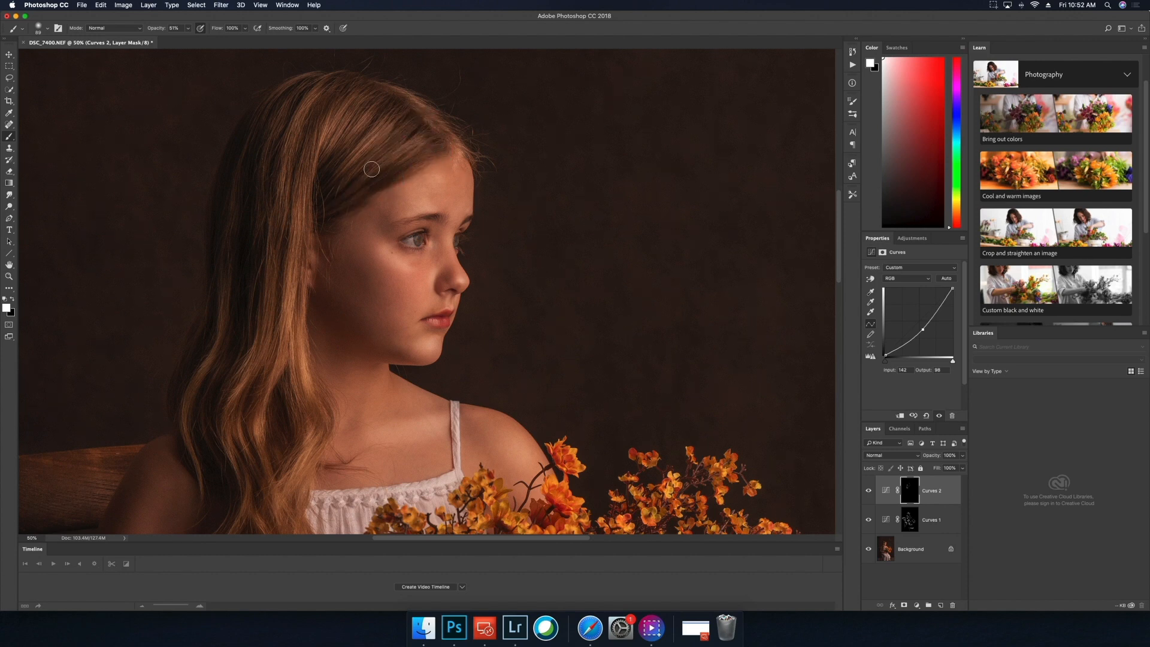
drag(385, 104, 369, 118)
mouse_move(376, 101)
mouse_down()
mouse_move(352, 116)
mouse_move(364, 88)
mouse_move(342, 107)
mouse_move(331, 95)
mouse_move(299, 139)
mouse_move(307, 130)
mouse_move(296, 200)
mouse_up()
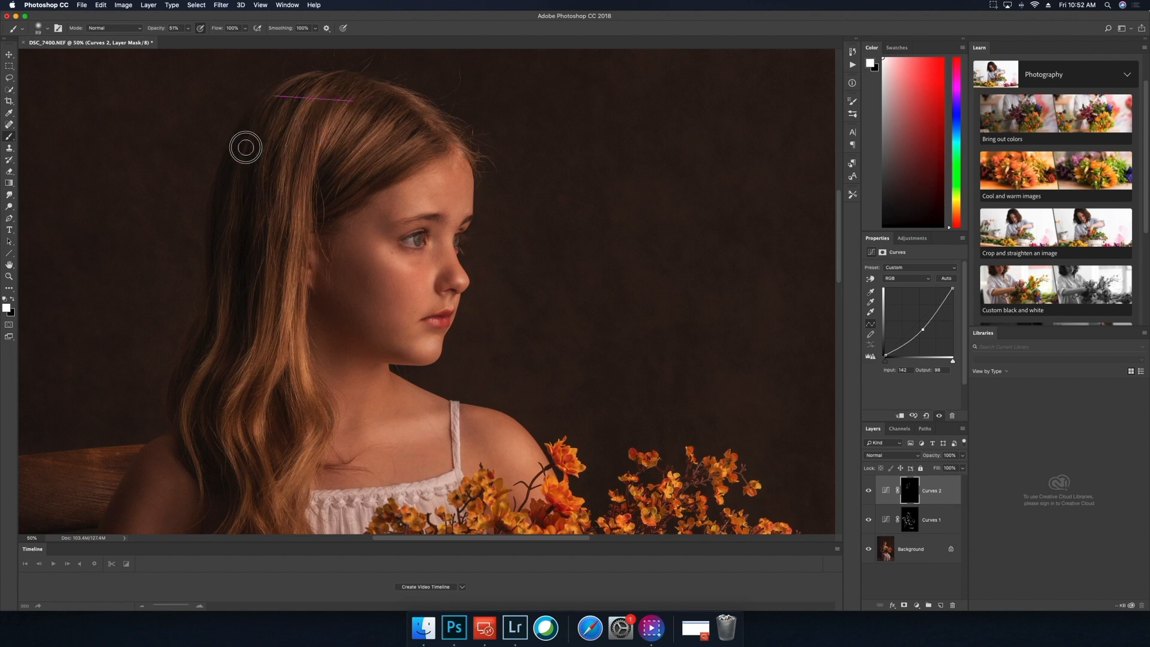
mouse_move(244, 146)
mouse_down()
mouse_move(193, 378)
mouse_move(209, 394)
mouse_move(224, 455)
mouse_up()
drag(282, 398, 275, 443)
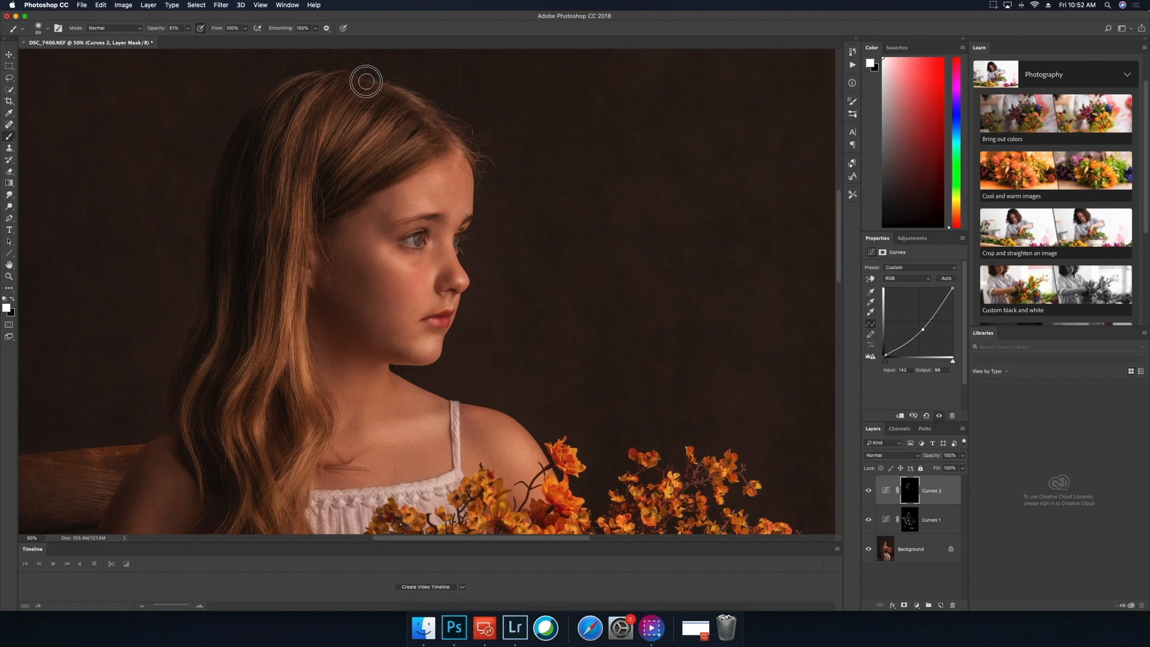
- Set the brush to about 168 px and 73% opacity, and paint the shadowed folds of the dress bodice on the Curves 2 mask
scroll(824, 239, down, 6)
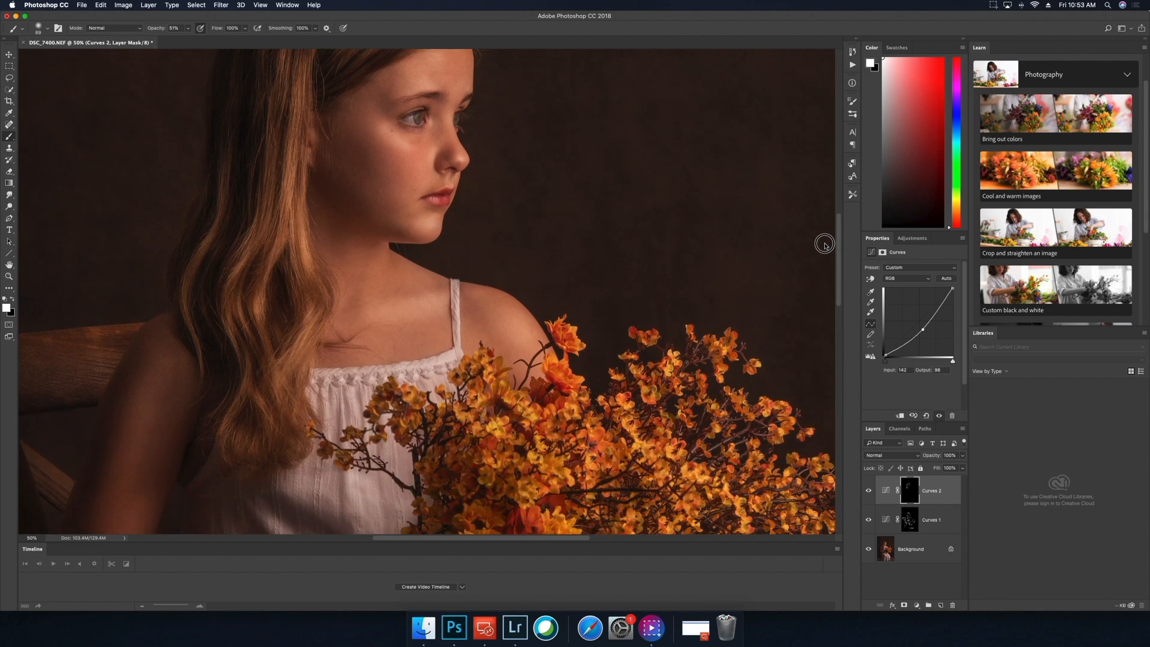
right_click(374, 270)
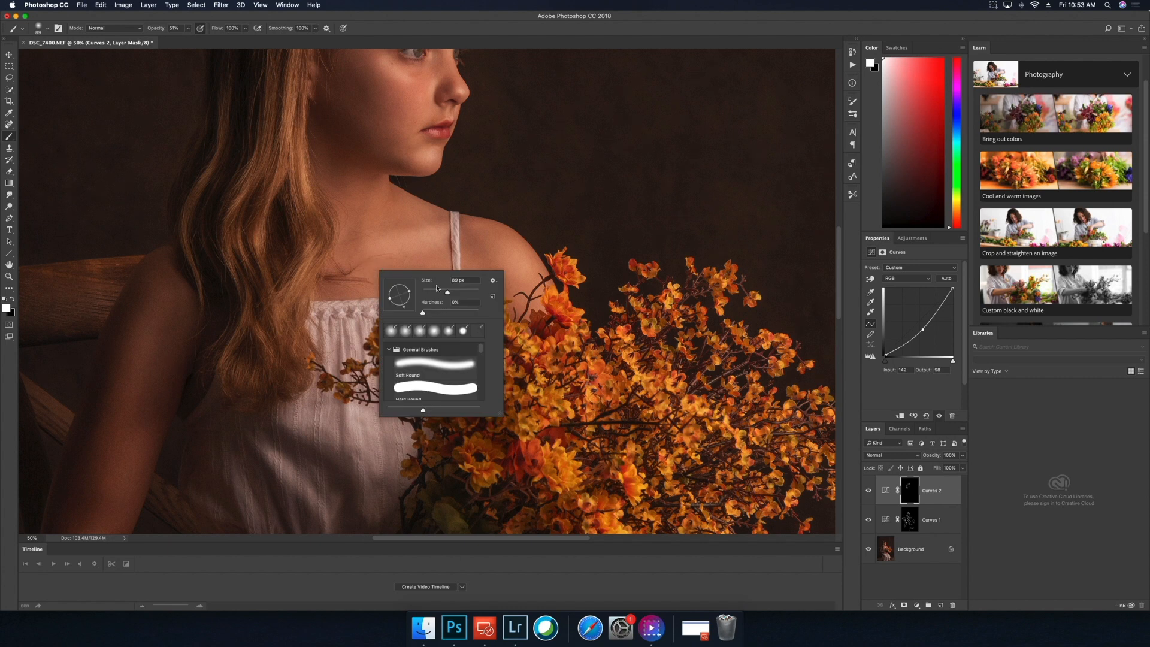
drag(449, 293, 463, 292)
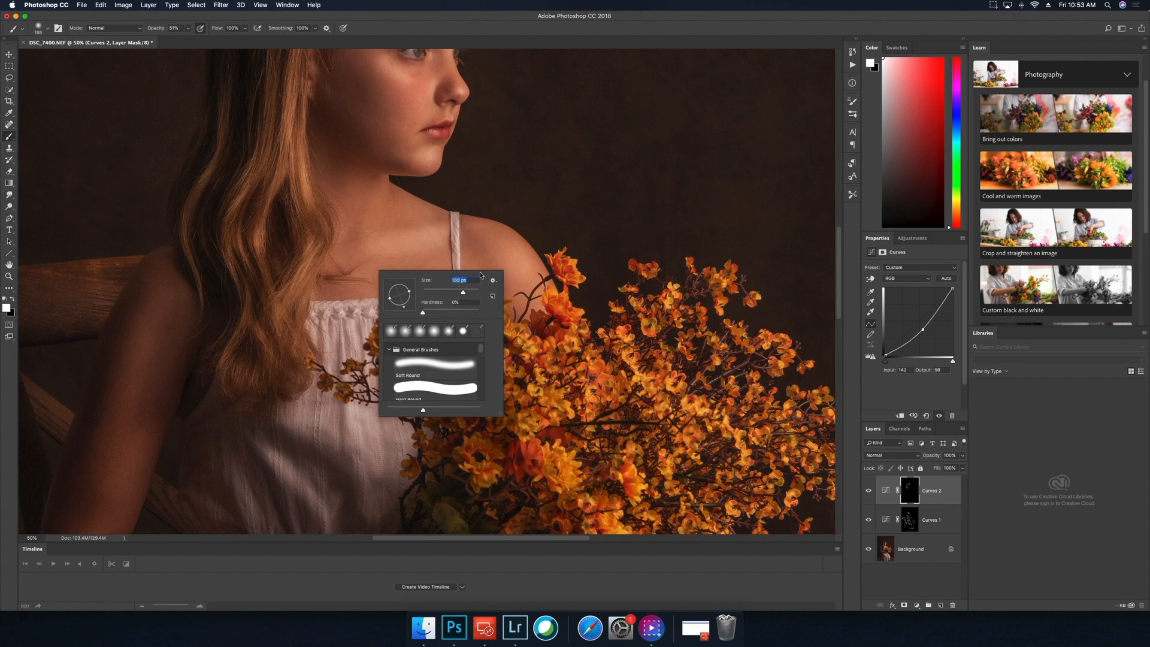
click(188, 29)
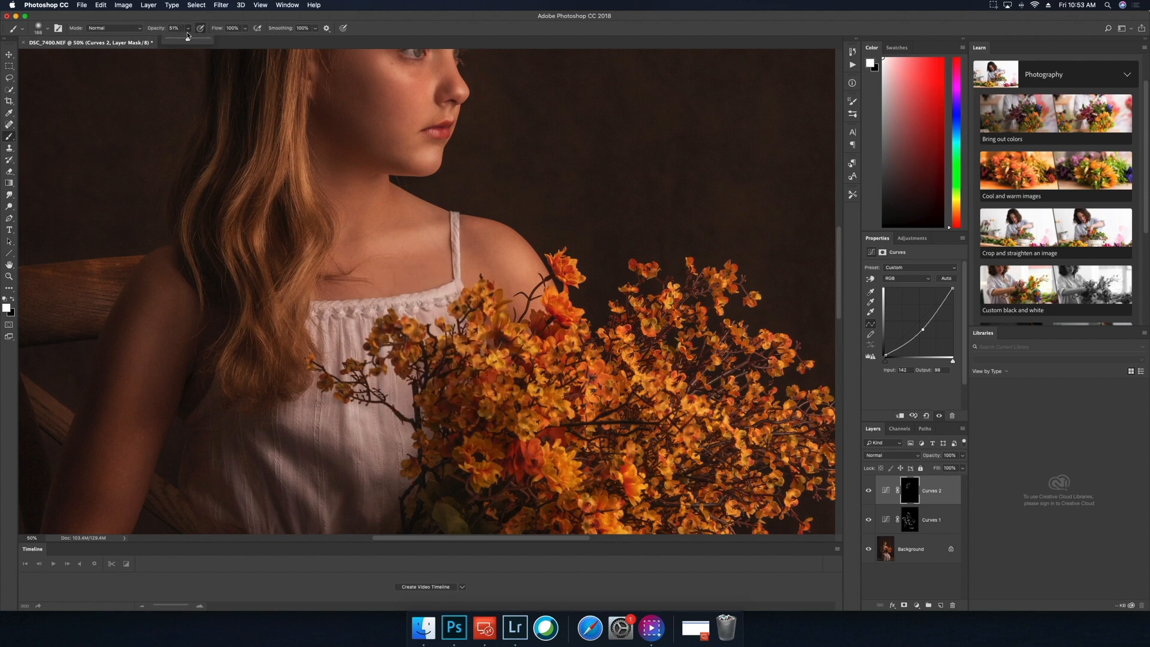
drag(187, 40, 196, 40)
mouse_move(289, 432)
mouse_down()
mouse_move(341, 474)
mouse_move(343, 518)
mouse_up()
drag(250, 450, 258, 464)
- Paint the shadowed folds of the dress across the girl's lap on the Curves 2 mask
scroll(834, 316, down, 10)
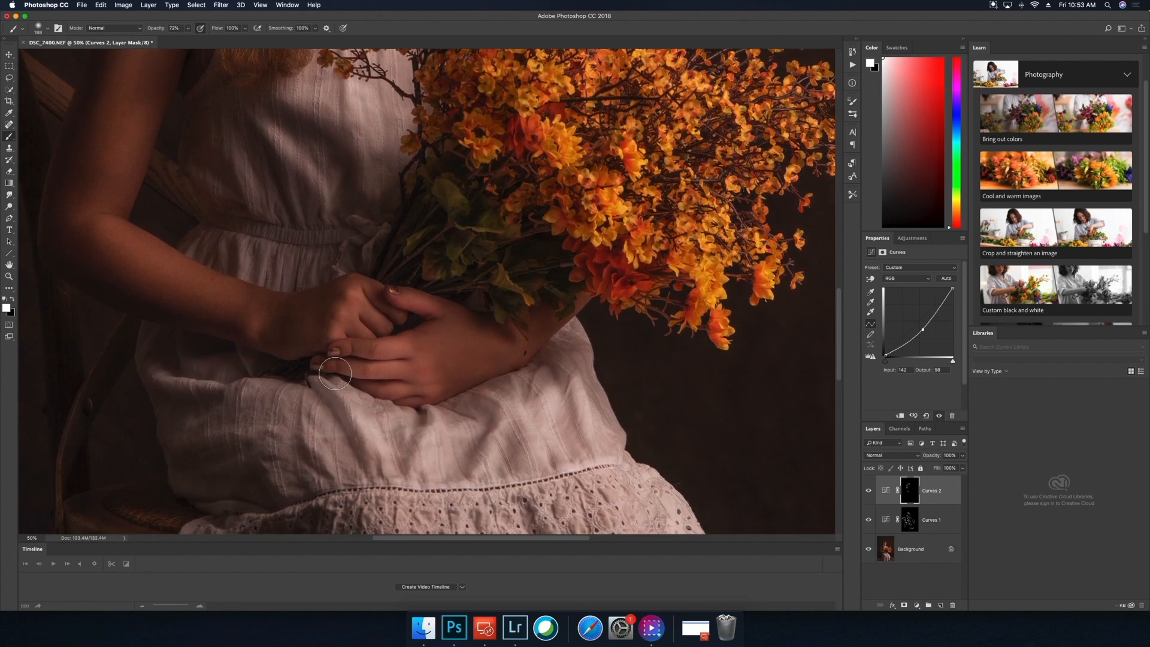
mouse_move(193, 398)
mouse_down()
mouse_move(158, 406)
mouse_move(216, 410)
mouse_move(204, 413)
mouse_move(229, 454)
mouse_up()
mouse_move(351, 447)
mouse_down()
mouse_move(362, 477)
mouse_move(314, 462)
mouse_move(341, 469)
mouse_up()
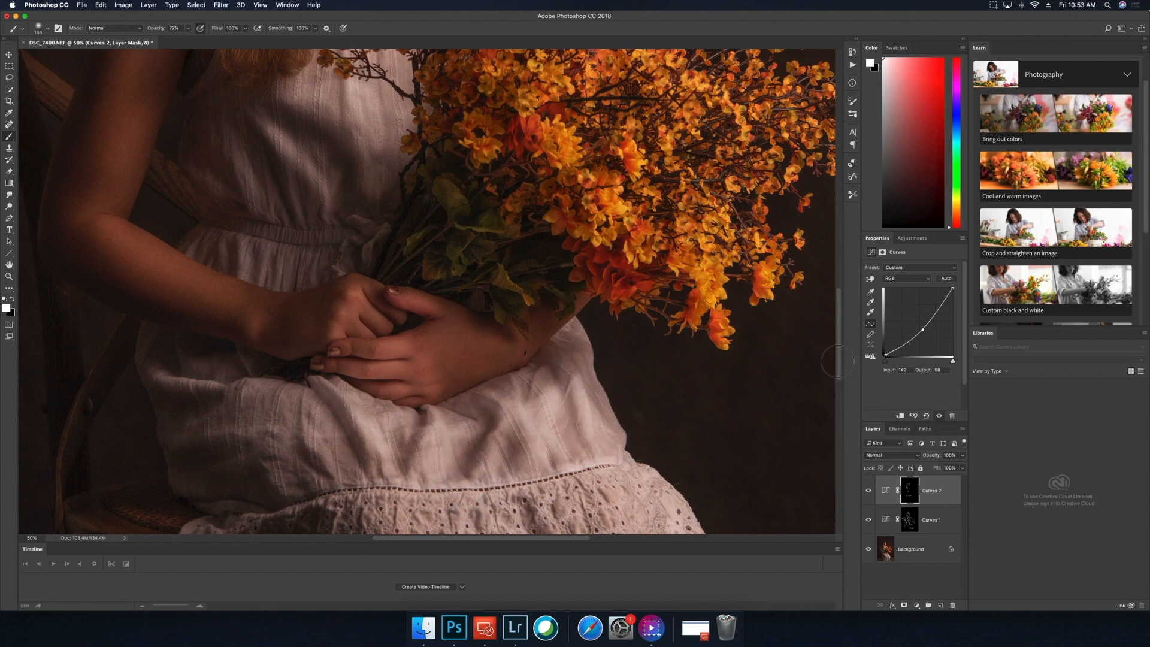
drag(837, 367, 835, 418)
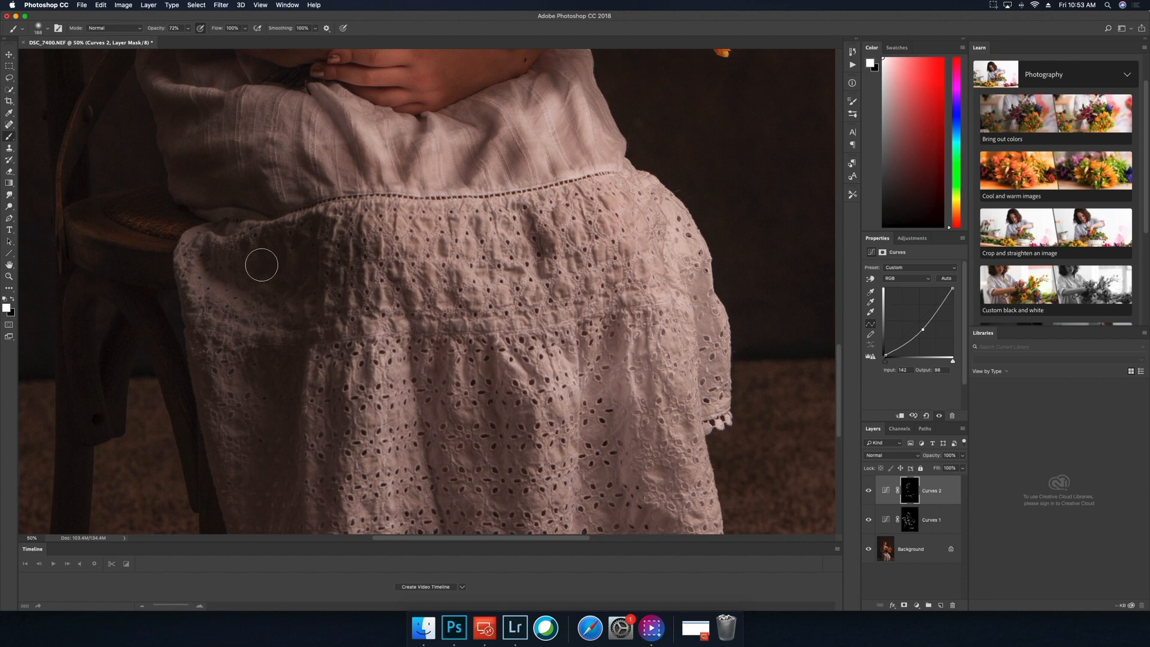
drag(311, 256, 395, 272)
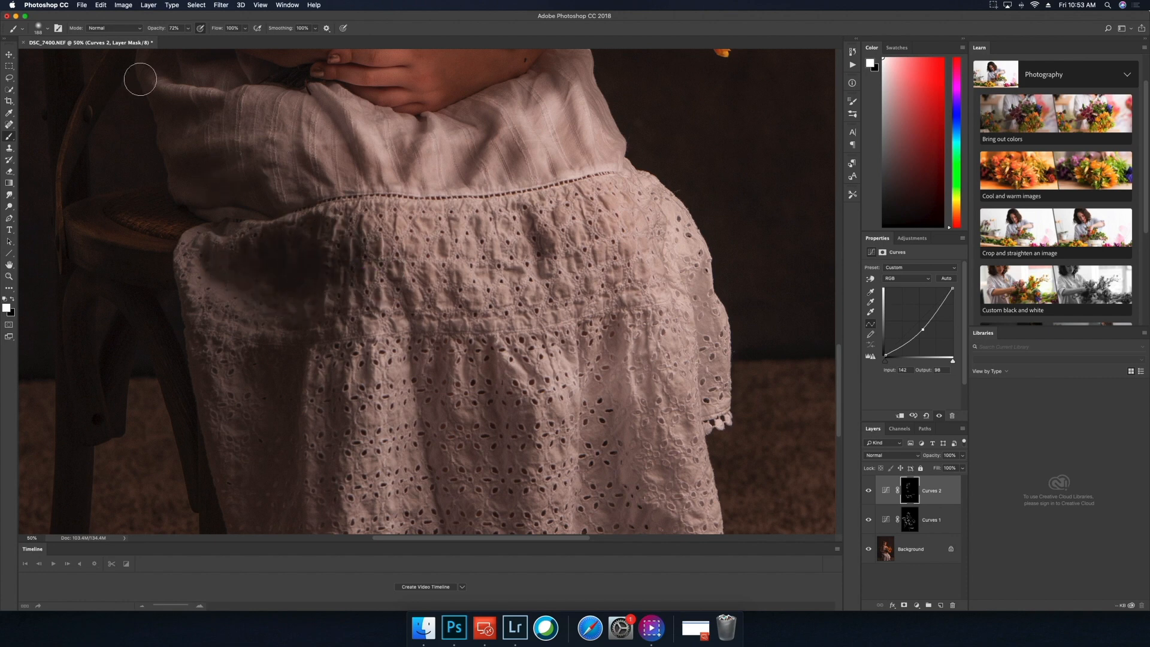
click(101, 5)
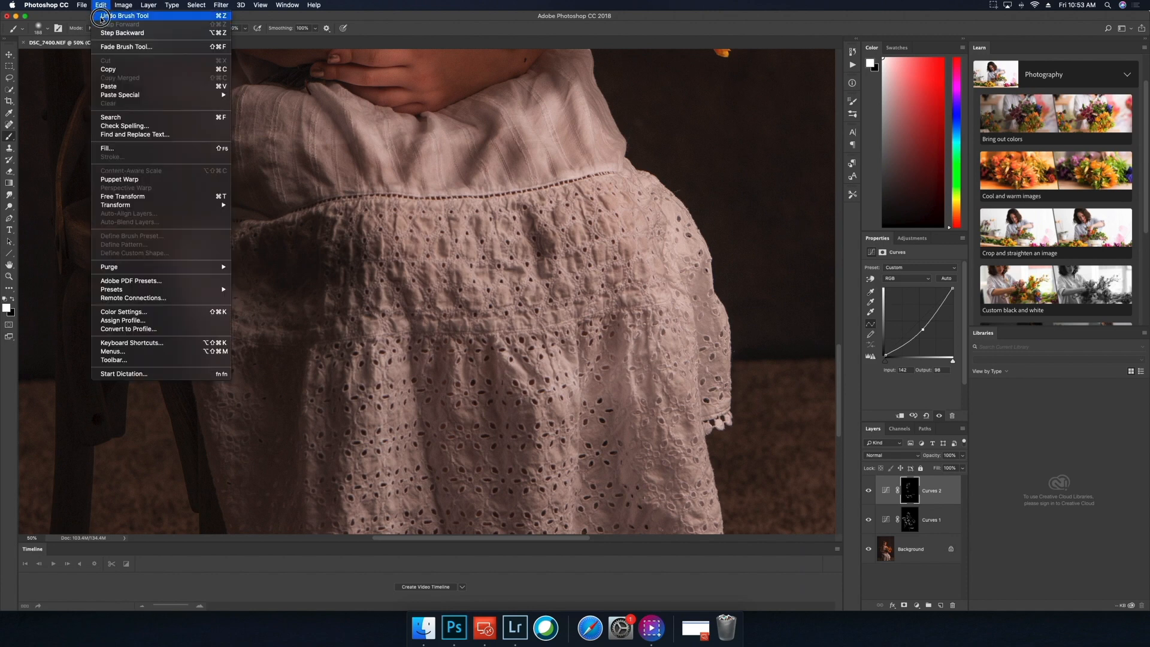
click(104, 17)
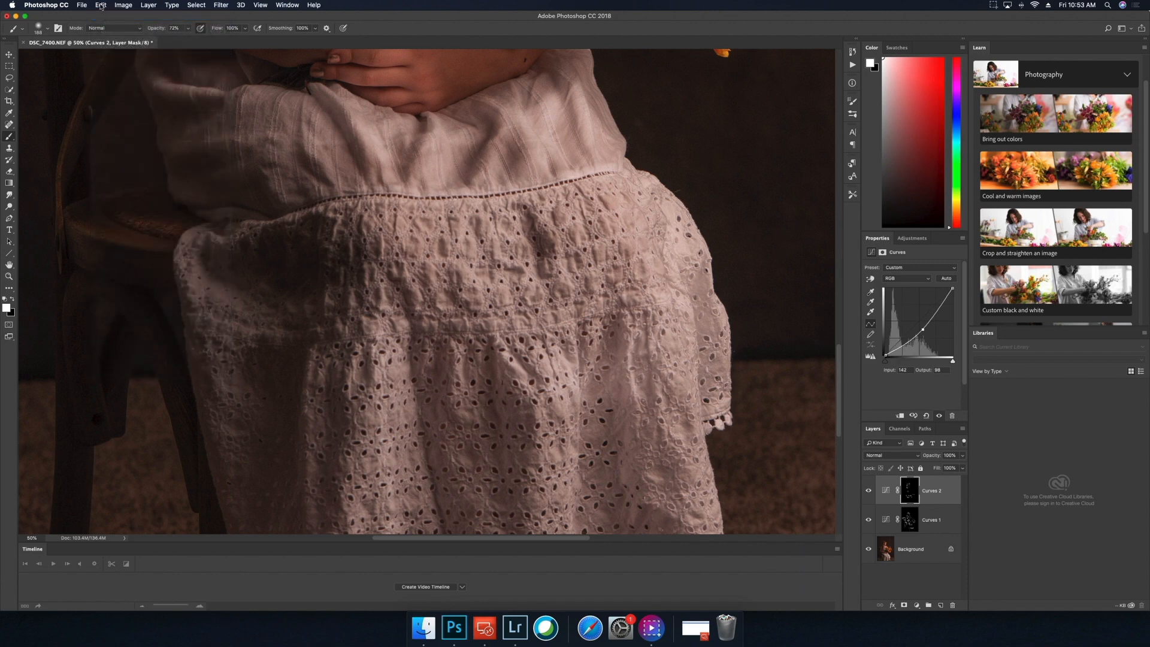
click(100, 4)
click(109, 33)
- Lower the brush opacity to 38% and paint the shadowed areas and folds of the lace skirt on the Curves 2 mask
click(188, 29)
drag(189, 39, 172, 40)
click(233, 266)
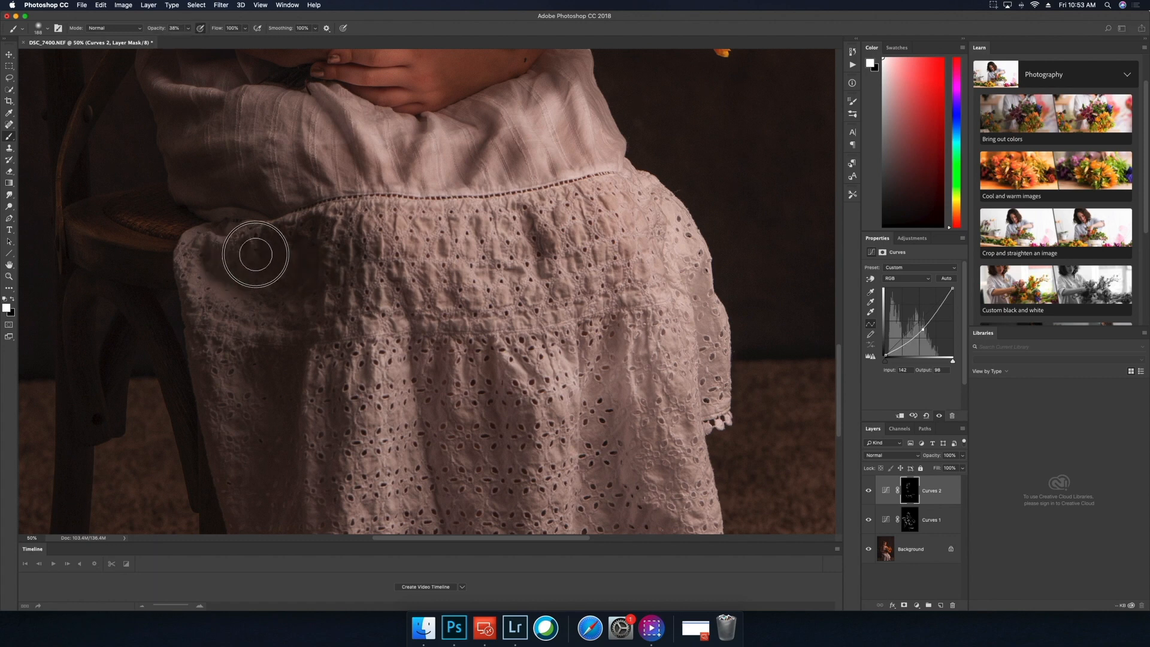
mouse_move(612, 236)
mouse_down()
mouse_move(654, 234)
mouse_move(679, 292)
mouse_move(704, 382)
mouse_up()
mouse_move(490, 438)
mouse_down()
mouse_move(490, 381)
mouse_move(492, 537)
mouse_up()
drag(520, 494, 516, 516)
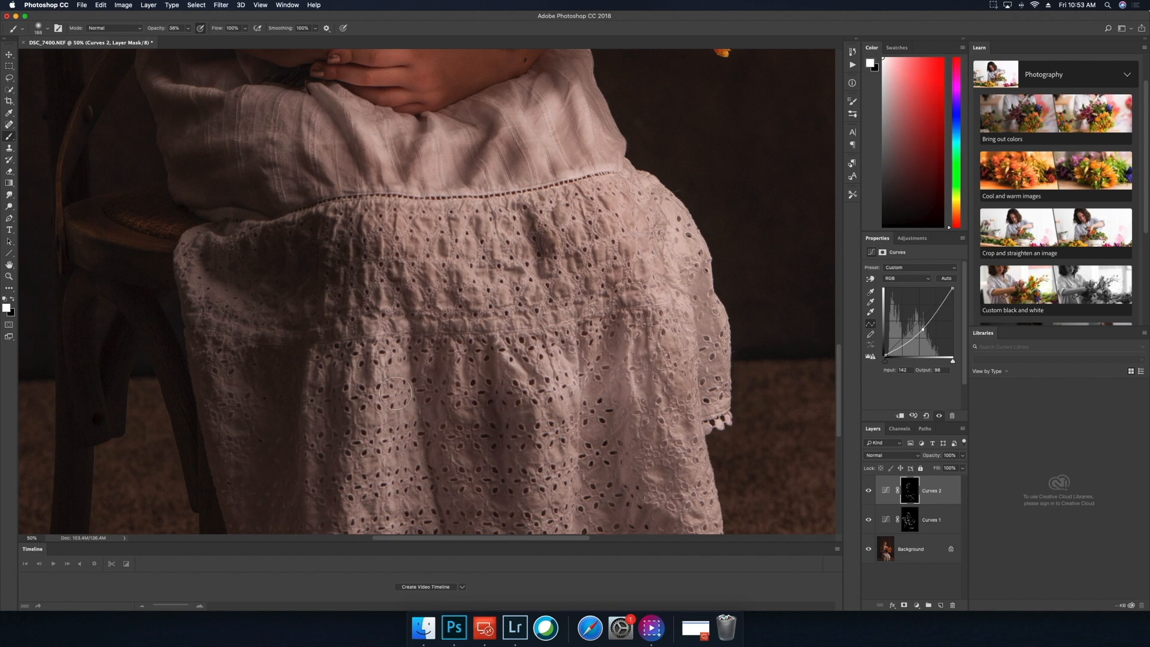
drag(409, 420, 433, 492)
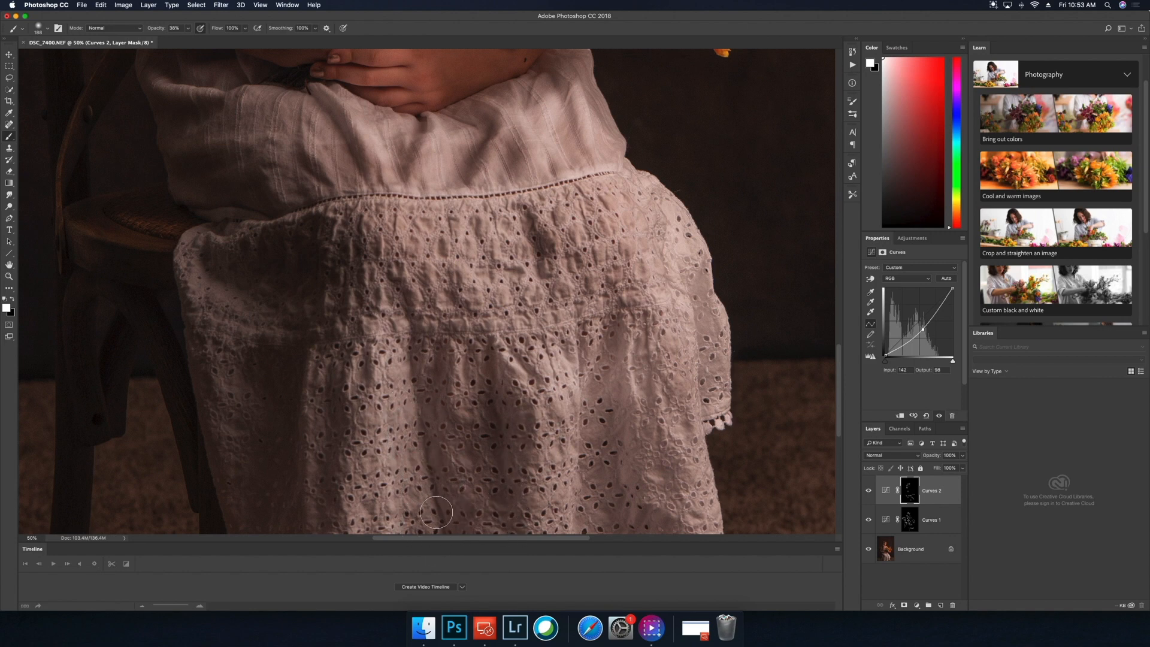
- Set the brush to 47 px and paint the shadowed parts of the wooden chair on the Curves 2 mask
right_click(211, 159)
drag(294, 179, 267, 180)
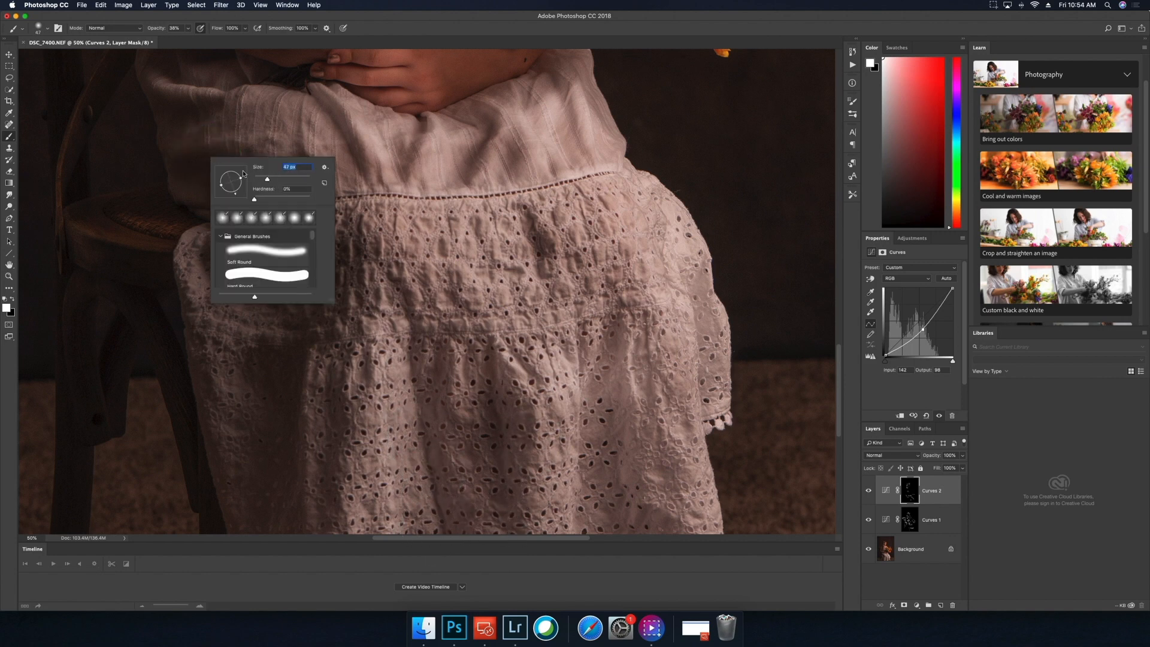
mouse_move(84, 213)
mouse_down()
mouse_move(96, 234)
mouse_move(83, 219)
mouse_move(101, 229)
mouse_move(96, 211)
mouse_move(107, 224)
mouse_move(115, 198)
mouse_move(95, 204)
mouse_move(115, 234)
mouse_up()
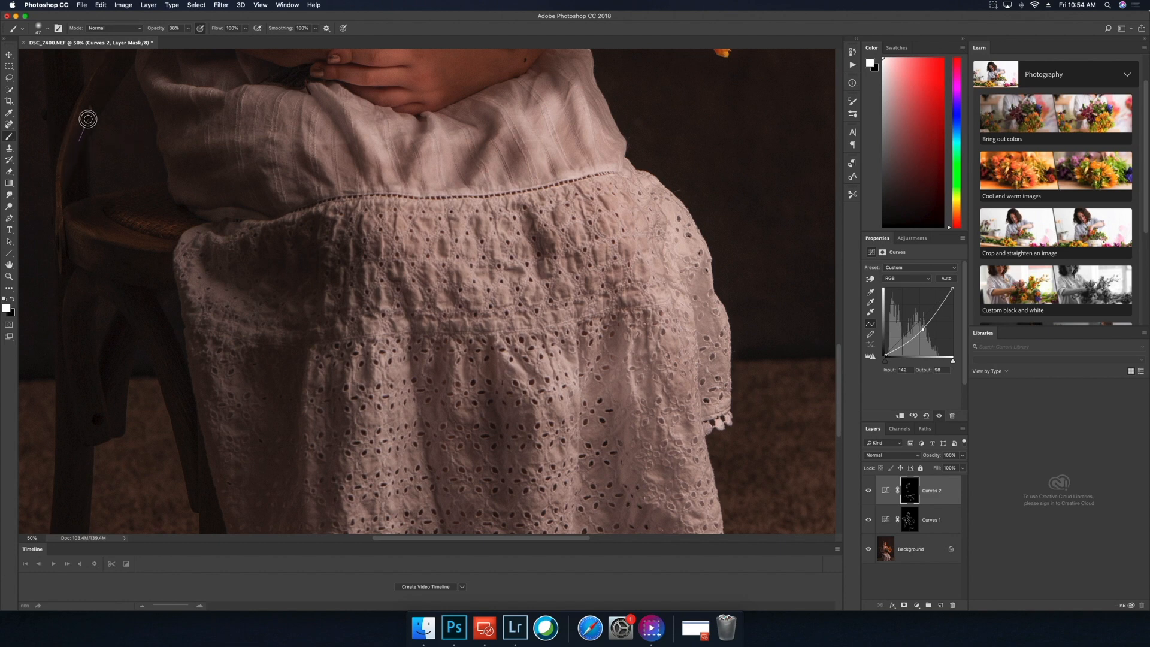
drag(75, 144, 60, 205)
drag(106, 76, 126, 59)
drag(837, 357, 837, 380)
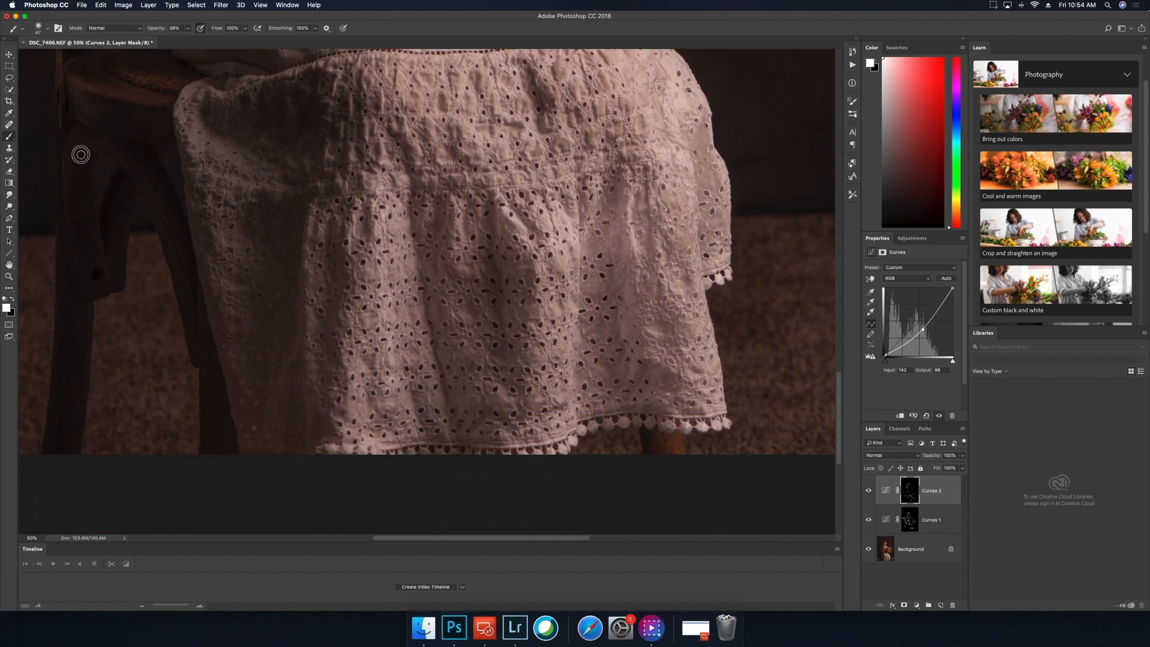
mouse_move(81, 155)
mouse_down()
mouse_move(78, 218)
mouse_move(97, 272)
mouse_move(75, 187)
mouse_move(93, 269)
mouse_move(109, 285)
mouse_move(106, 252)
mouse_up()
- Enlarge the brush to about 143 px and paint the shaded arm, hands and lower bouquet on the Curves 2 mask
drag(839, 397, 857, 282)
right_click(183, 168)
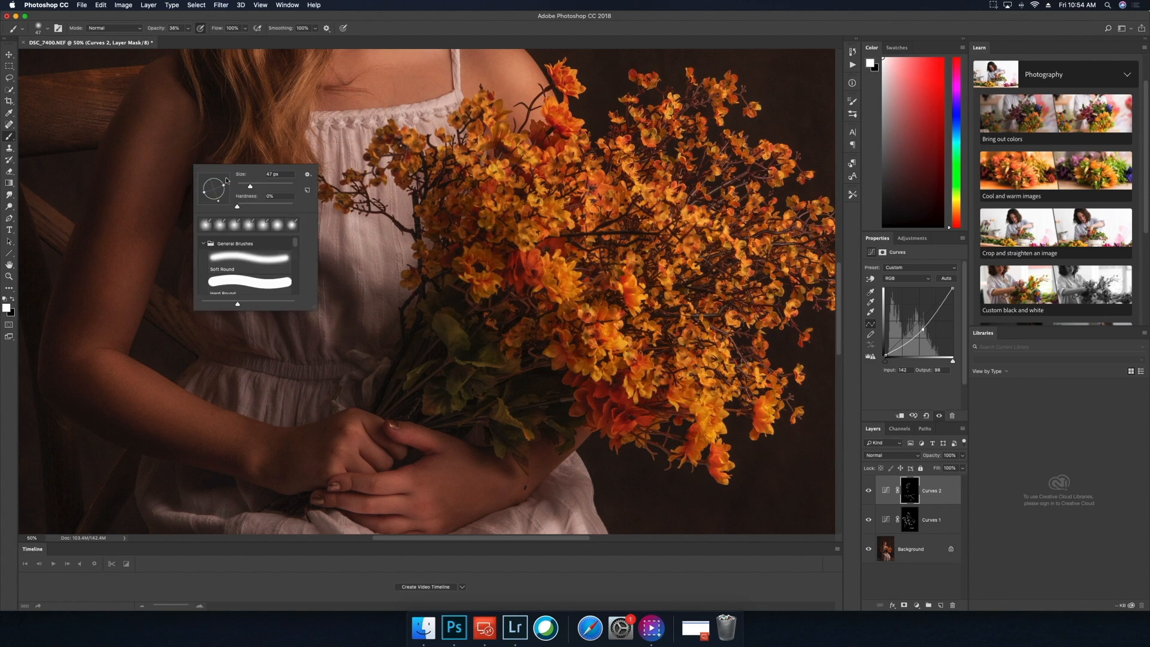
drag(252, 189, 271, 189)
click(155, 94)
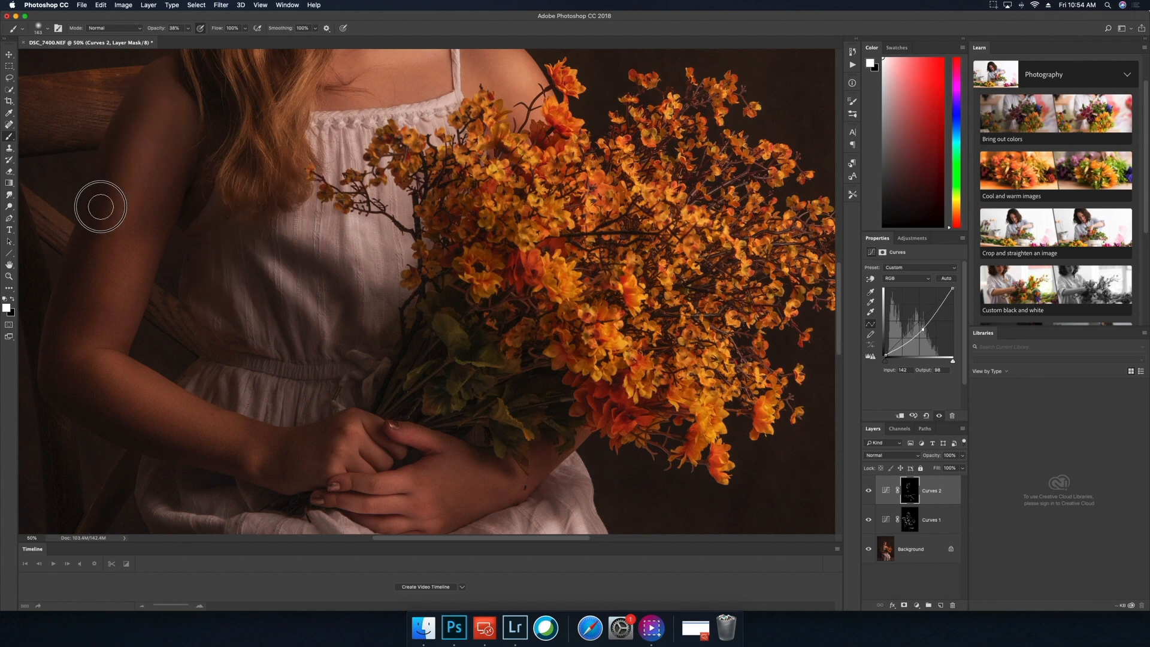
mouse_move(89, 253)
mouse_down()
mouse_move(76, 283)
mouse_move(77, 394)
mouse_move(153, 445)
mouse_move(259, 480)
mouse_up()
drag(432, 426, 411, 428)
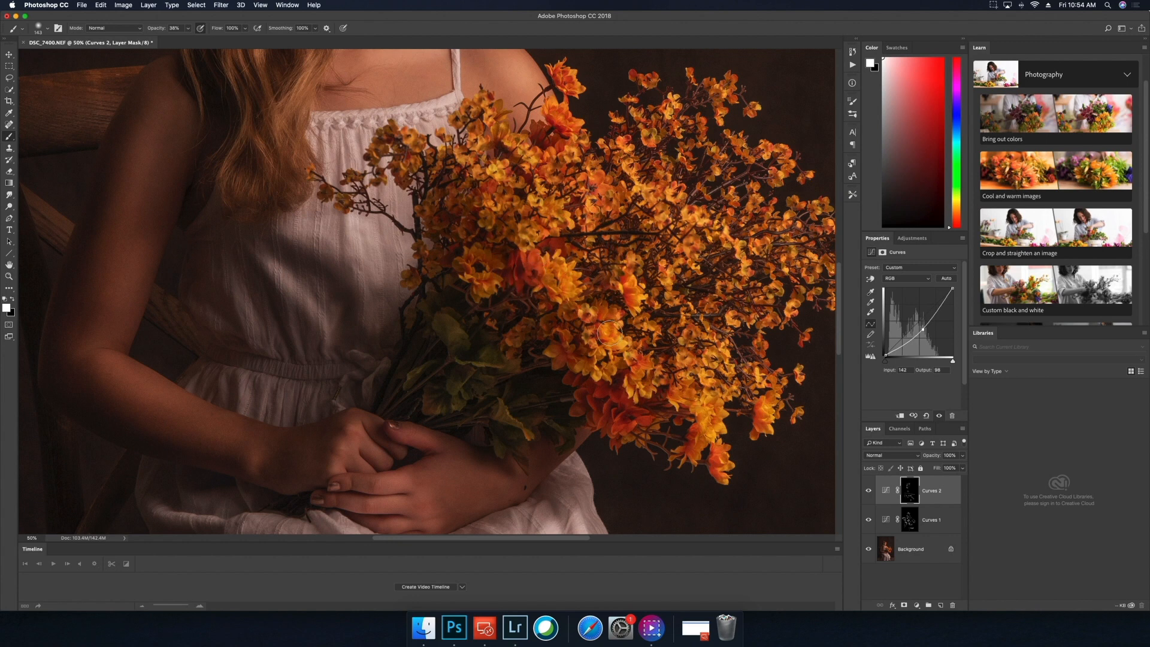
mouse_move(602, 341)
mouse_down()
mouse_move(632, 359)
mouse_move(629, 375)
mouse_move(599, 387)
mouse_move(578, 377)
mouse_move(582, 397)
mouse_move(629, 421)
mouse_up()
click(665, 390)
- Fit the whole image on screen and compare it with the Curves 2 and Curves 1 layers hidden and shown
drag(838, 332, 795, 216)
scroll(637, 123, down, 5)
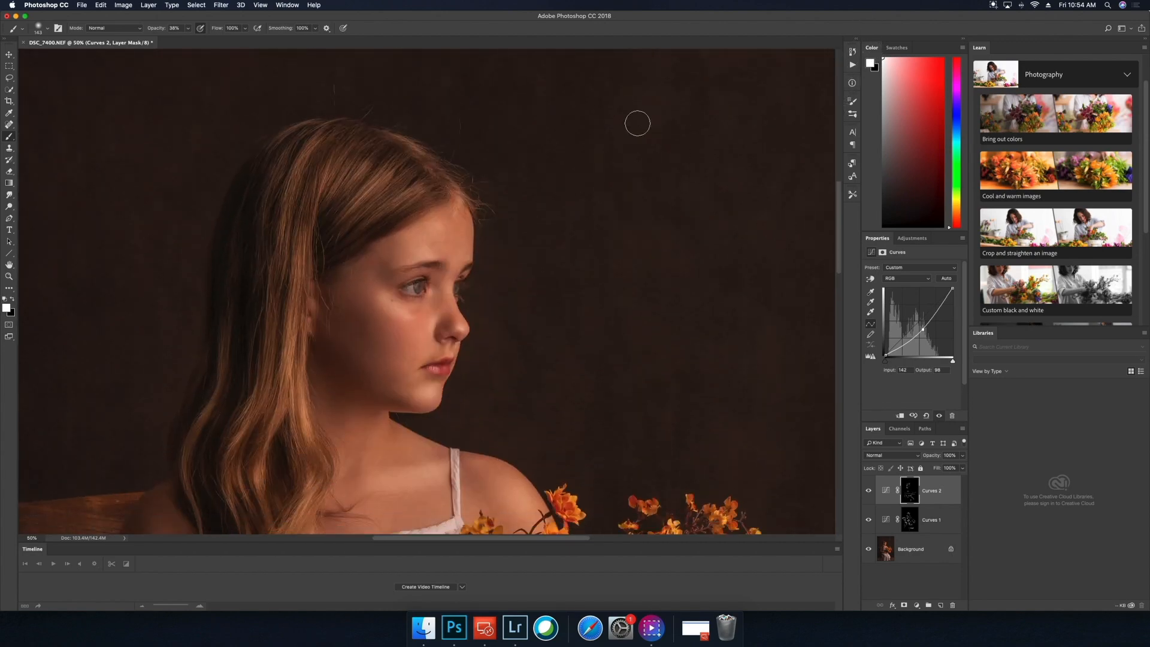
click(259, 5)
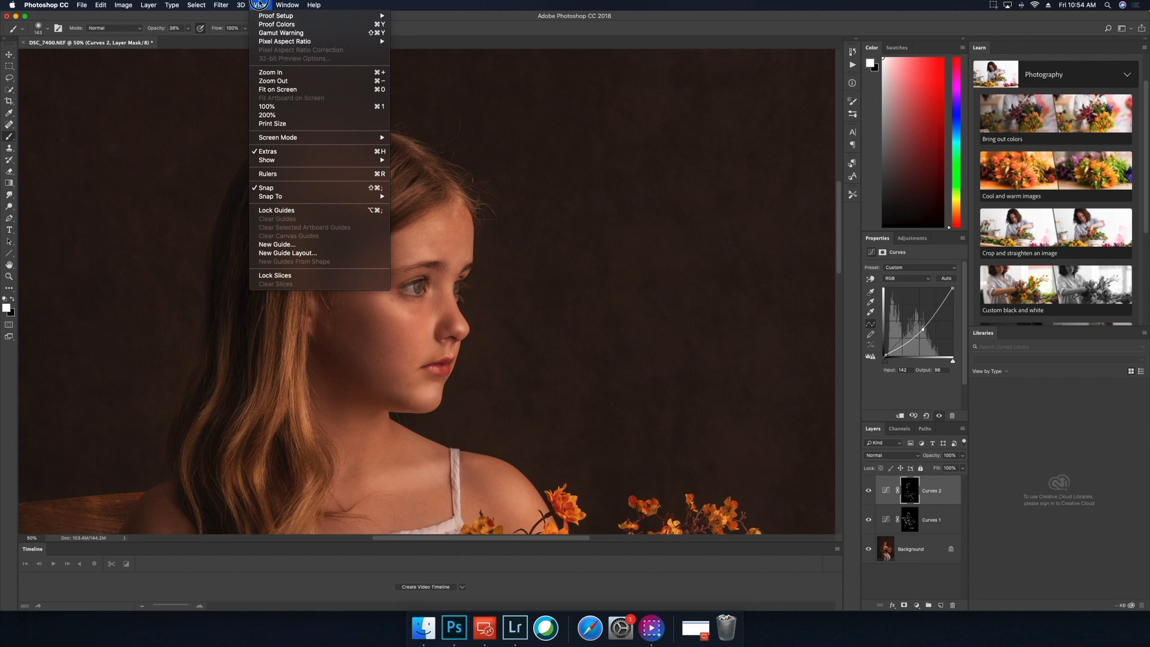
click(279, 89)
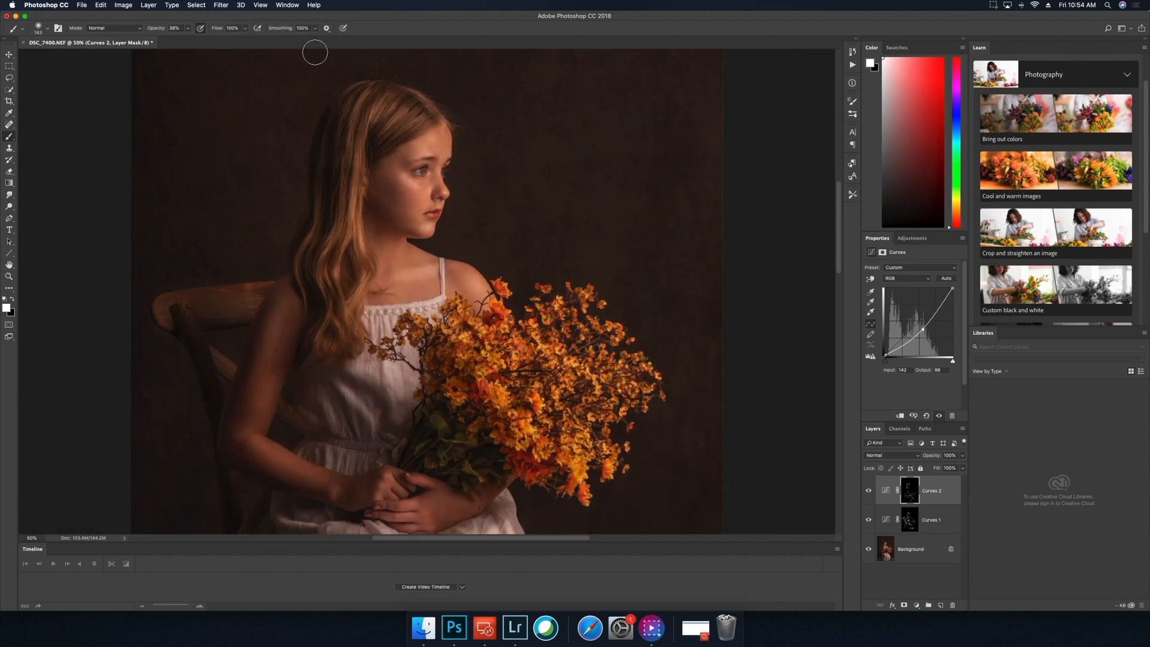
click(868, 492)
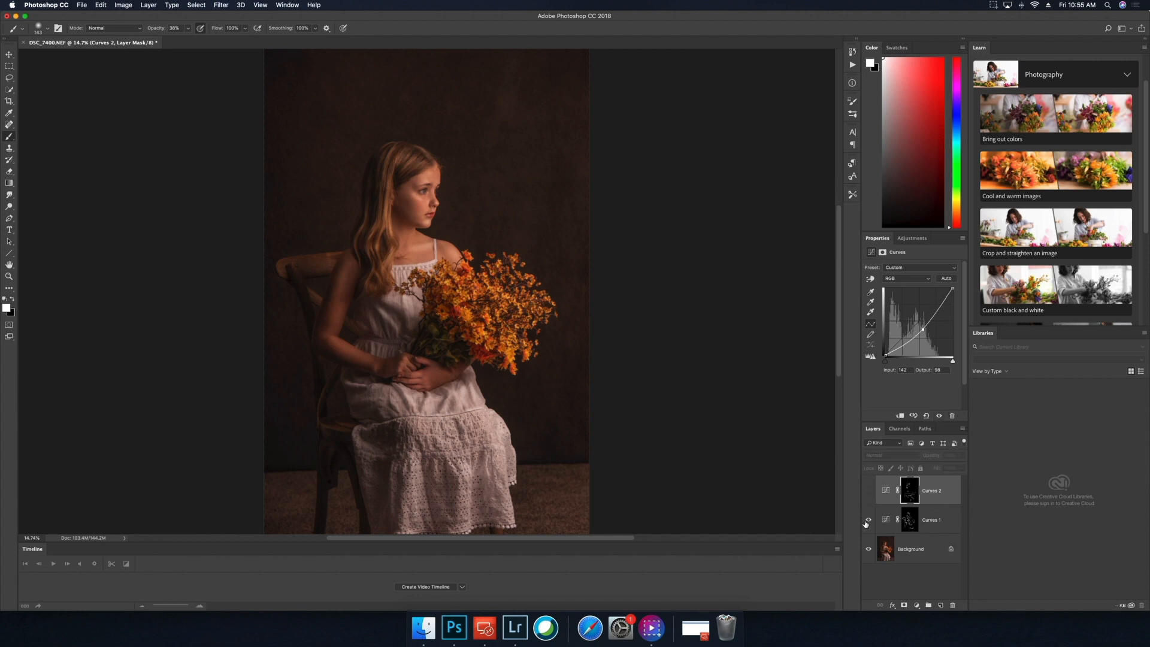
click(868, 521)
click(868, 521)
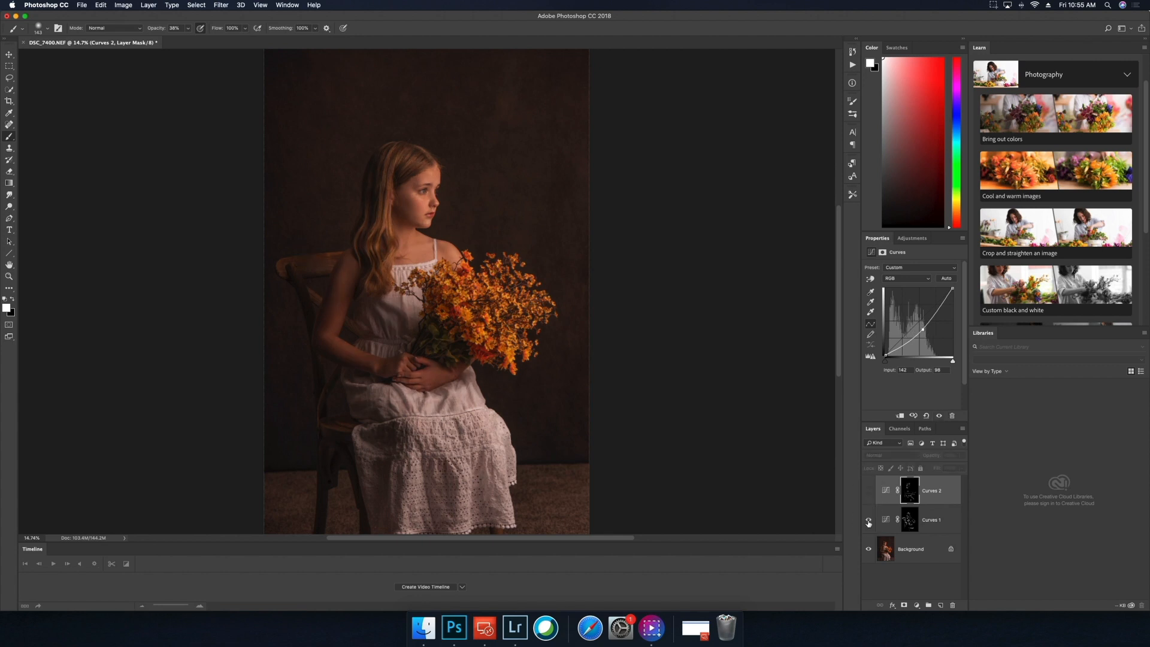
click(870, 492)
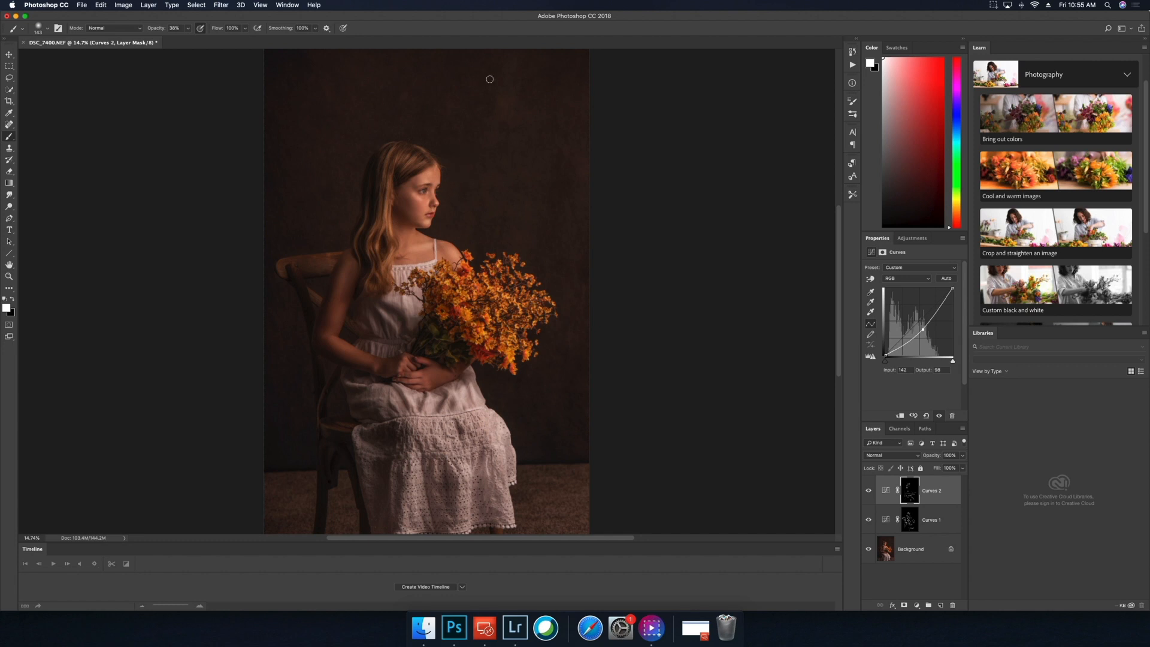
- Add a third Curves adjustment layer and brighten its midtones with a curve point at input 118, output 172
click(262, 6)
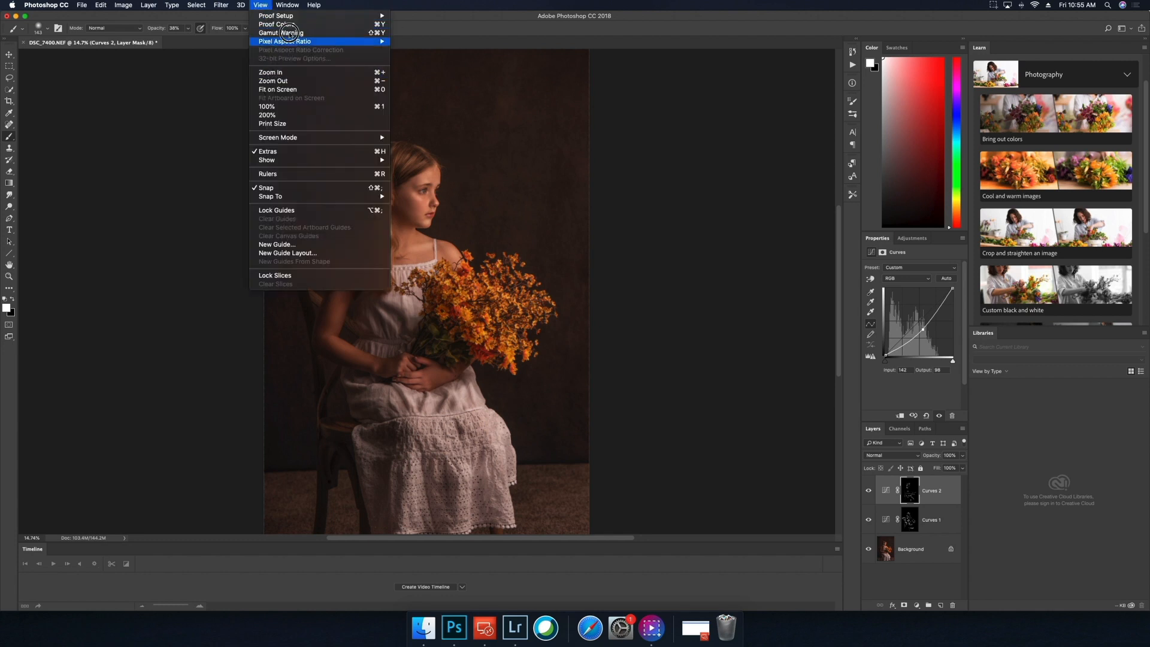
click(376, 4)
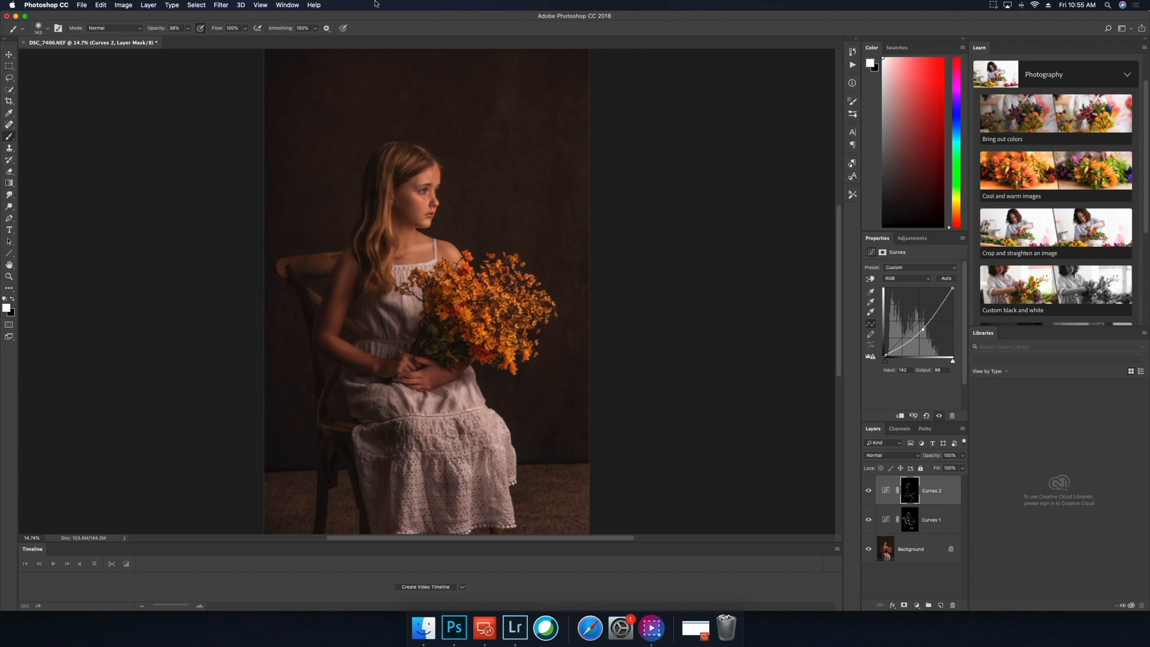
key(super+plus)
key(super+plus)
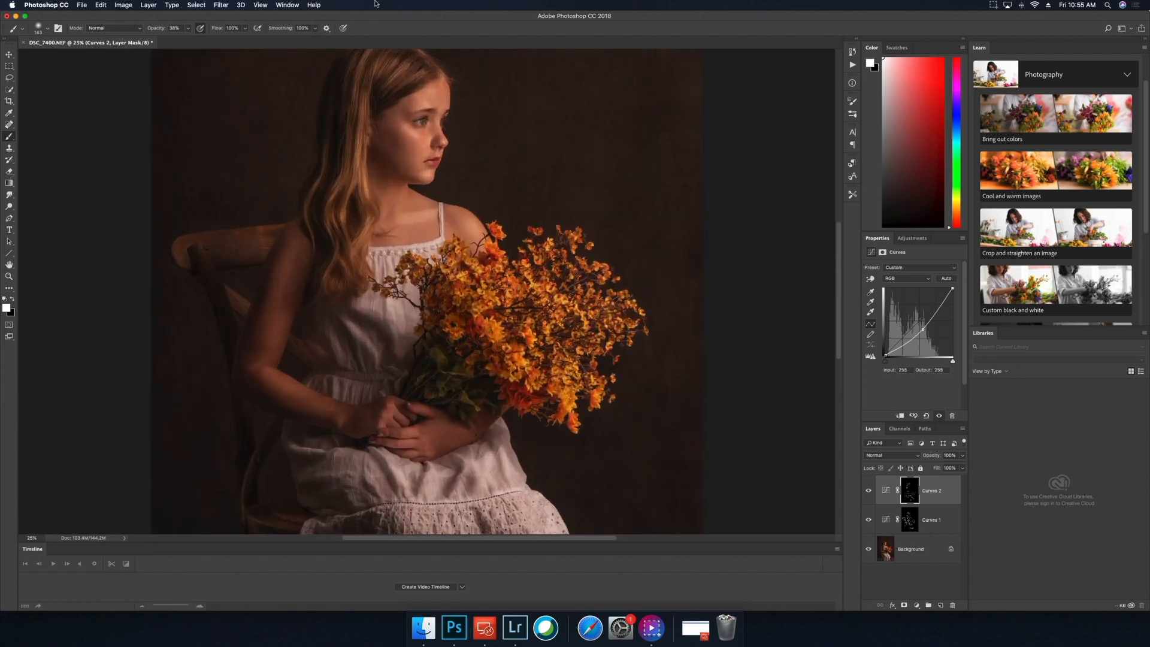
key(super+plus)
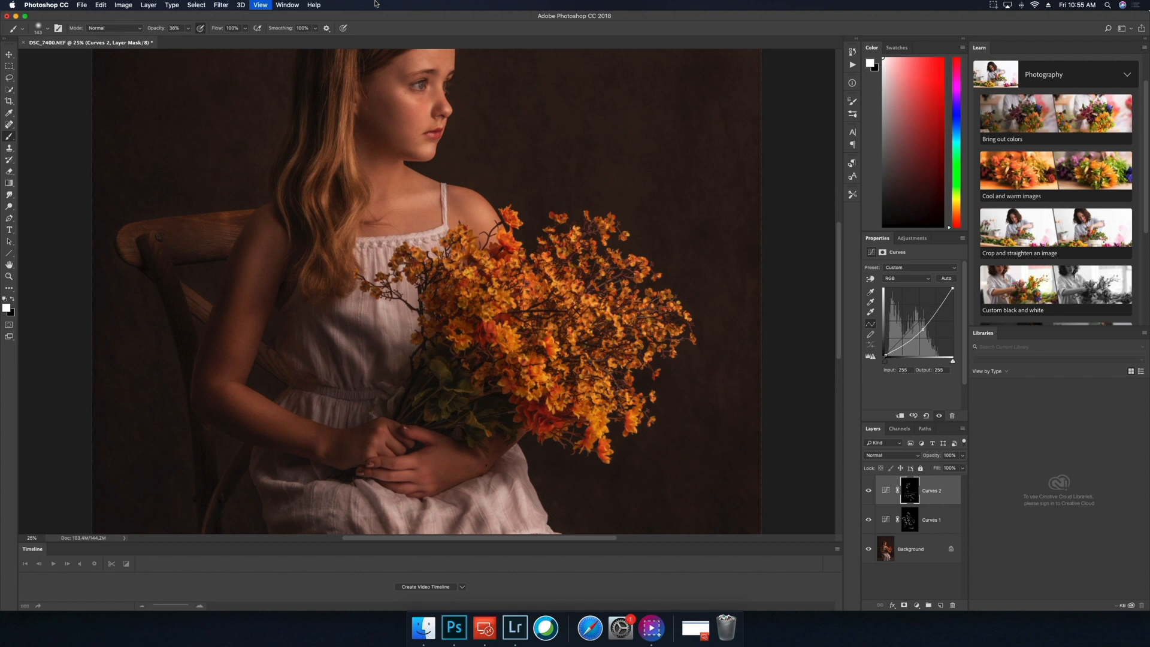
drag(839, 264, 841, 206)
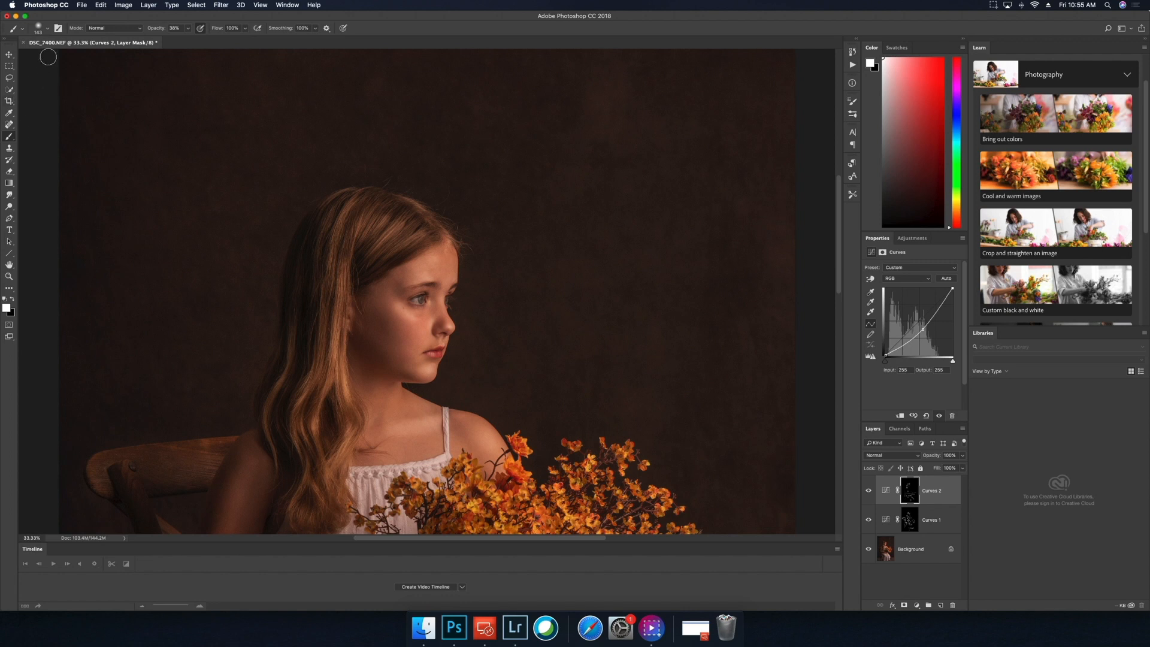
click(147, 5)
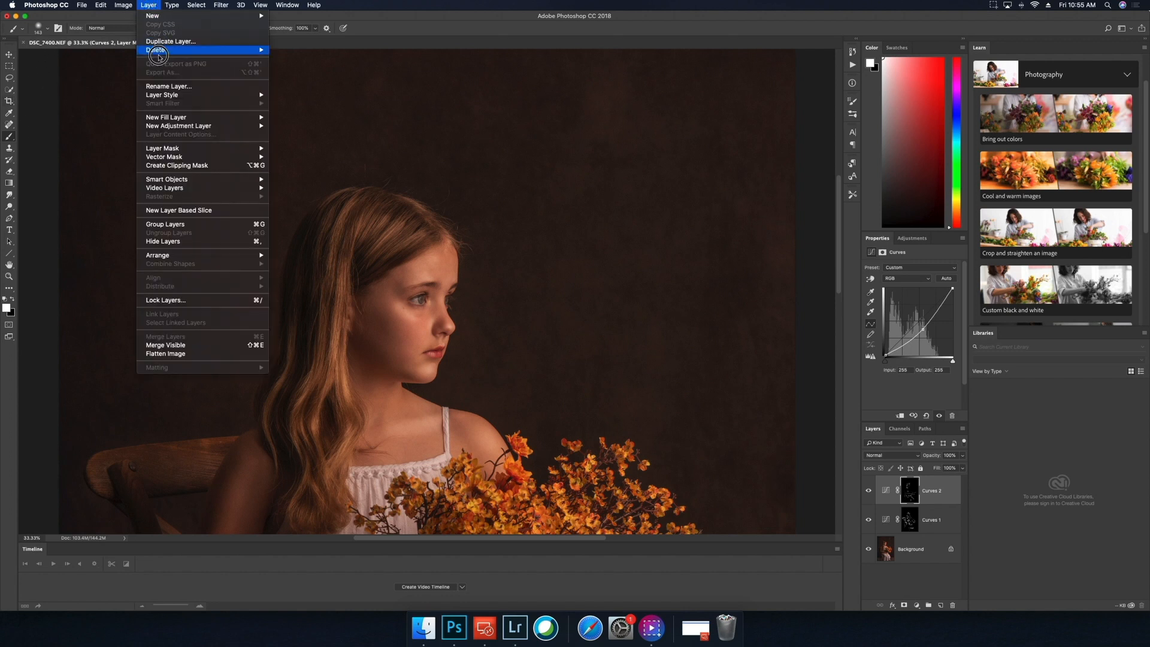
mouse_move(174, 125)
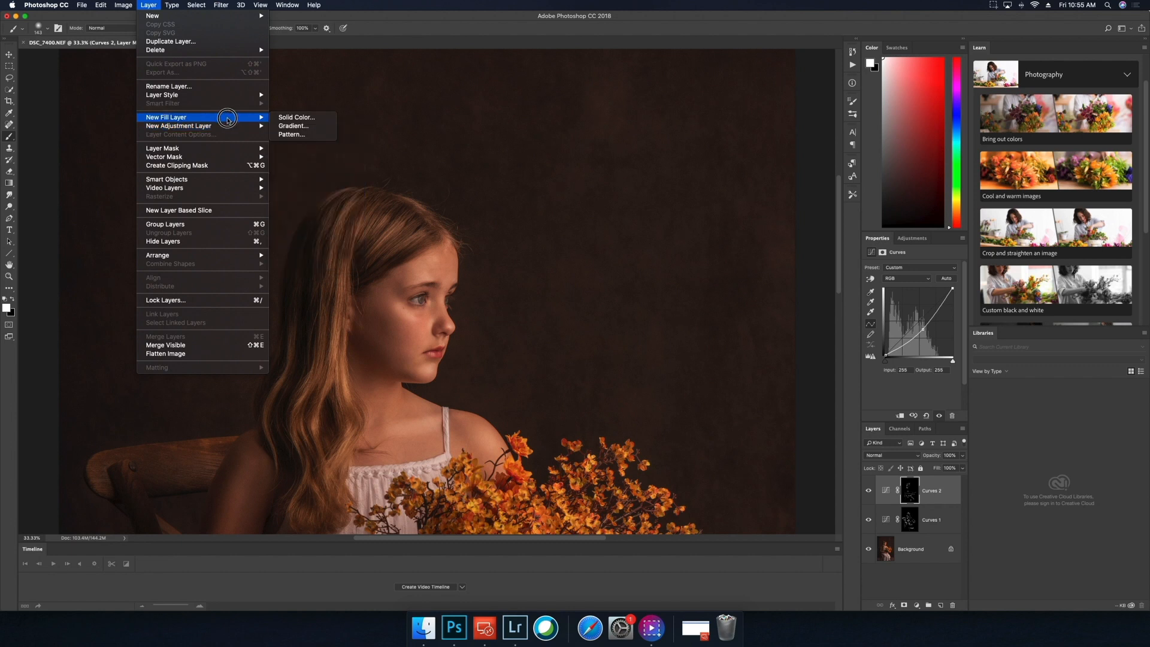
click(152, 7)
click(152, 7)
mouse_move(137, 126)
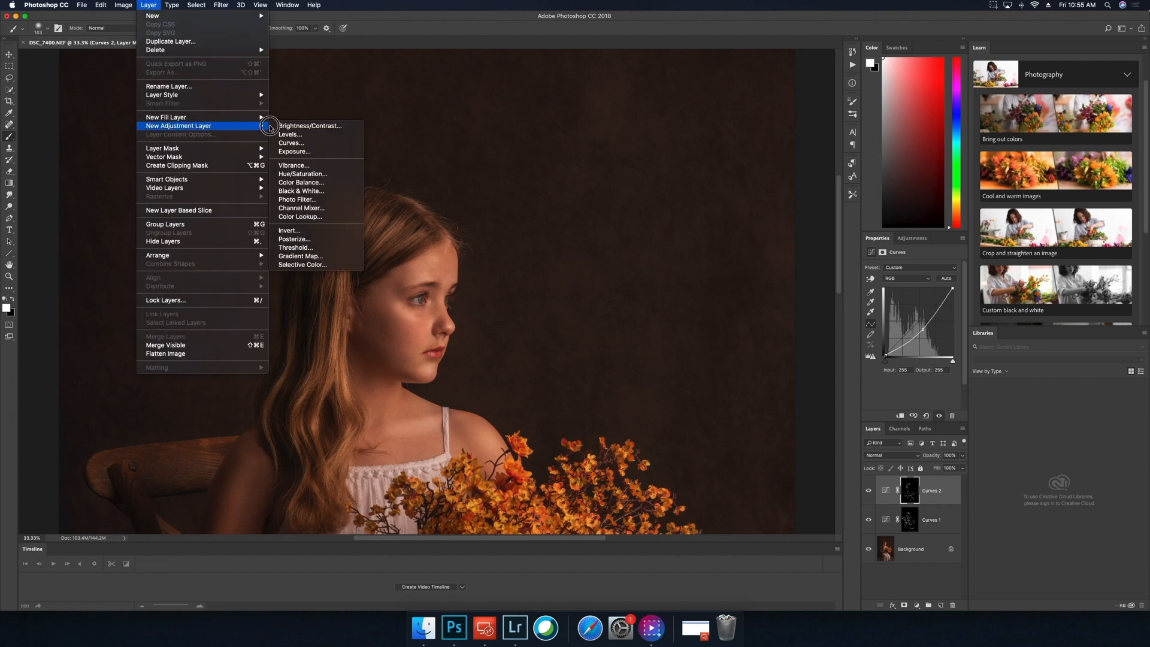
click(291, 143)
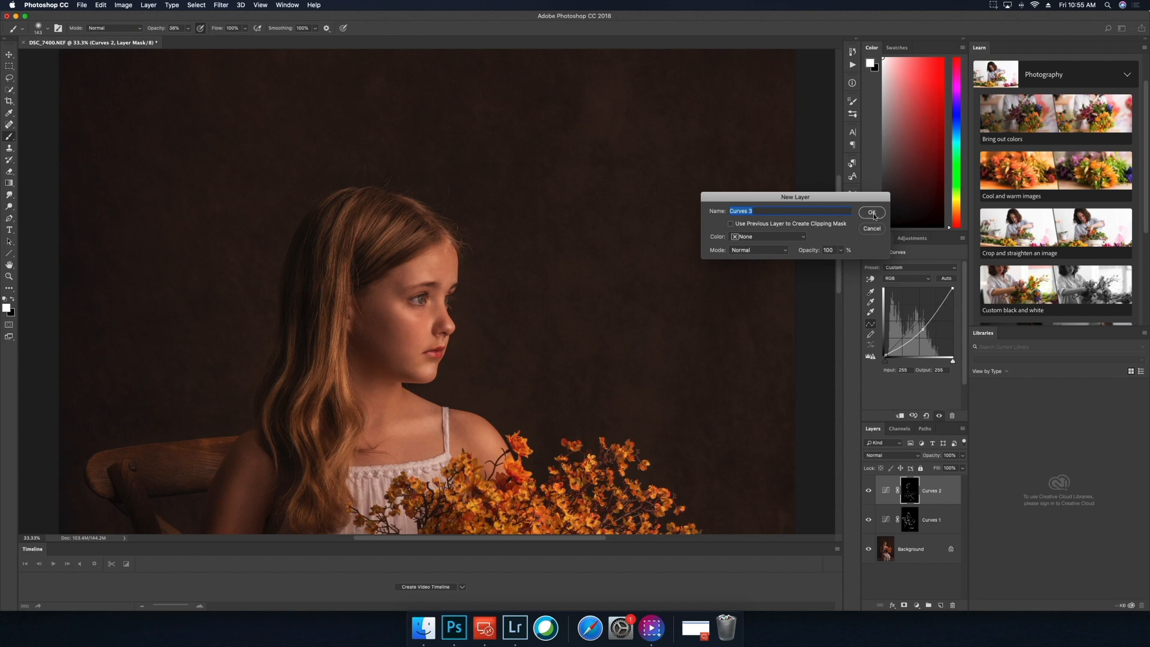
click(876, 214)
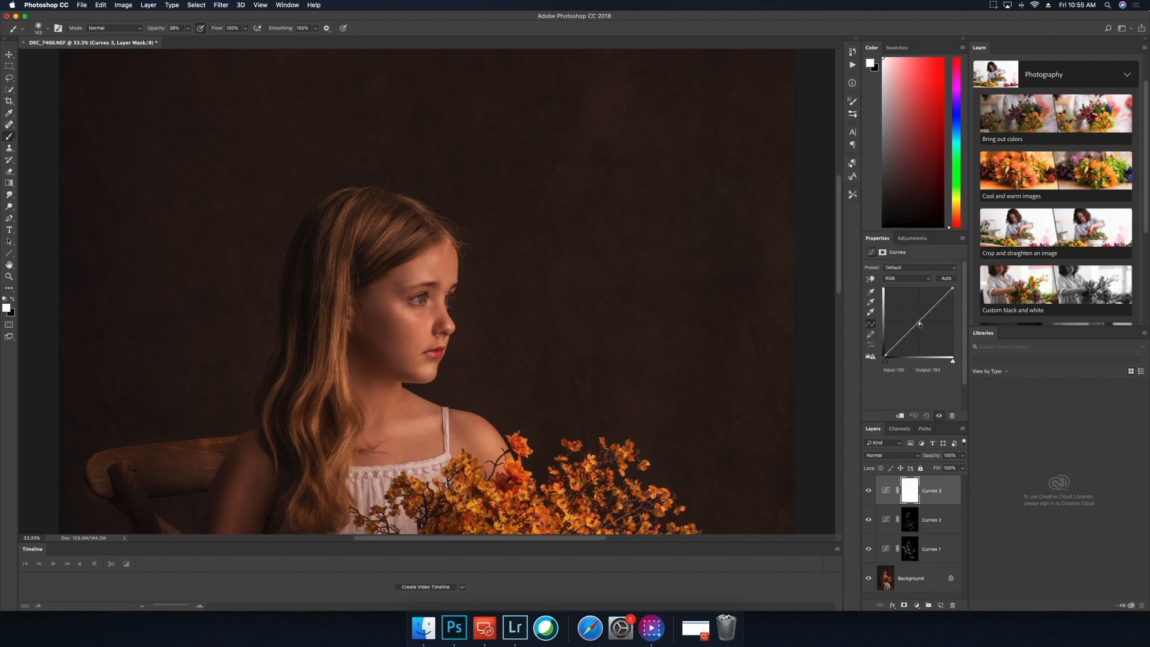
drag(918, 323, 916, 310)
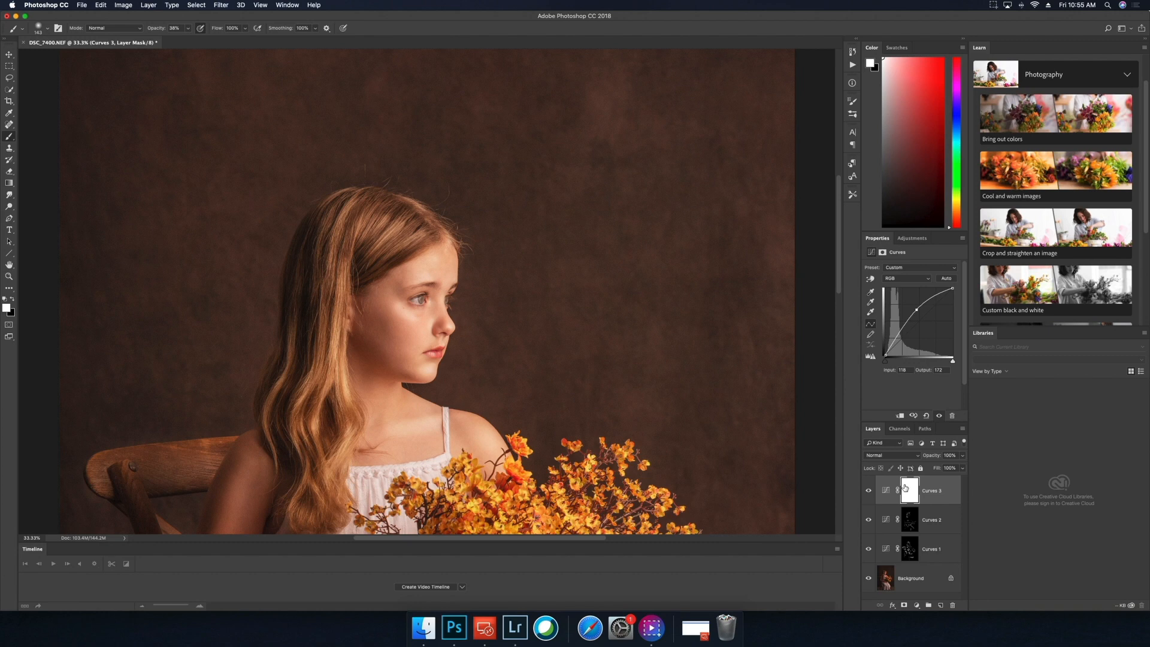
- Invert the Curves 3 mask to black and paint over the iris of the girl's near eye with a brush of about 49 px
key(super+i)
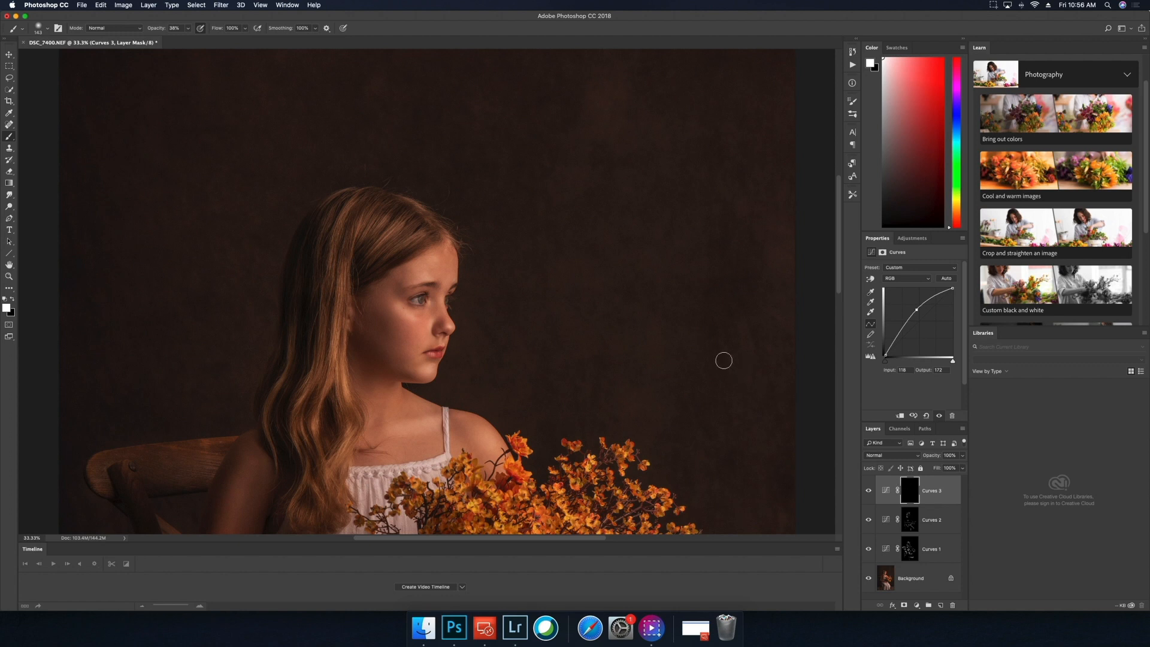
right_click(723, 360)
drag(806, 382, 784, 382)
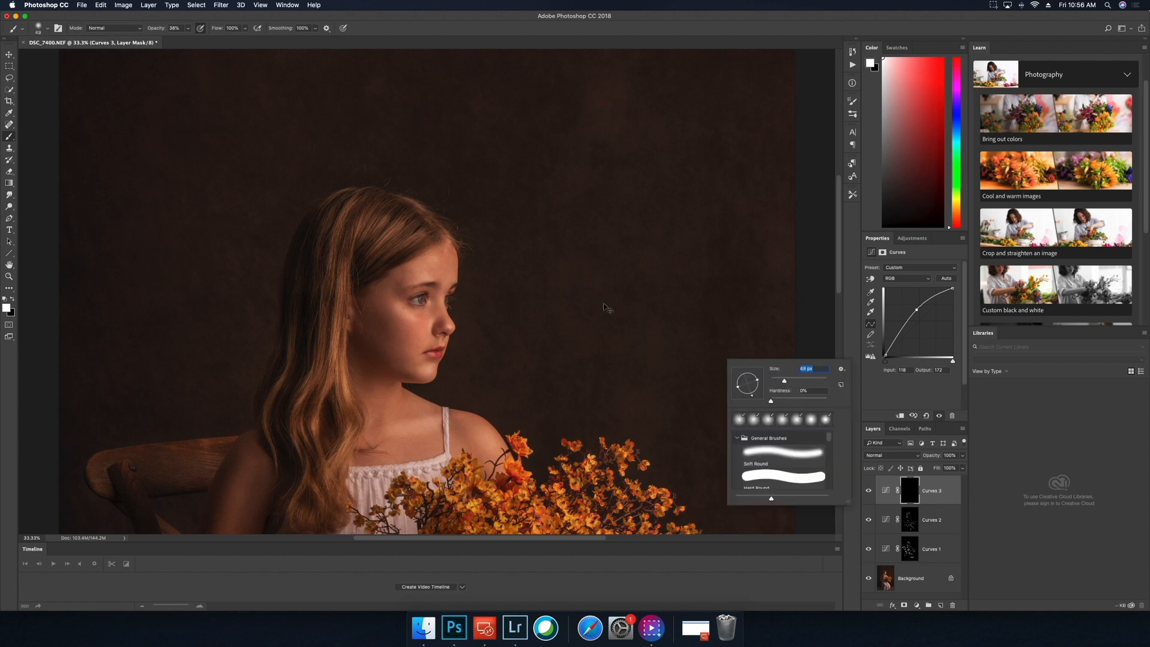
key(super+plus)
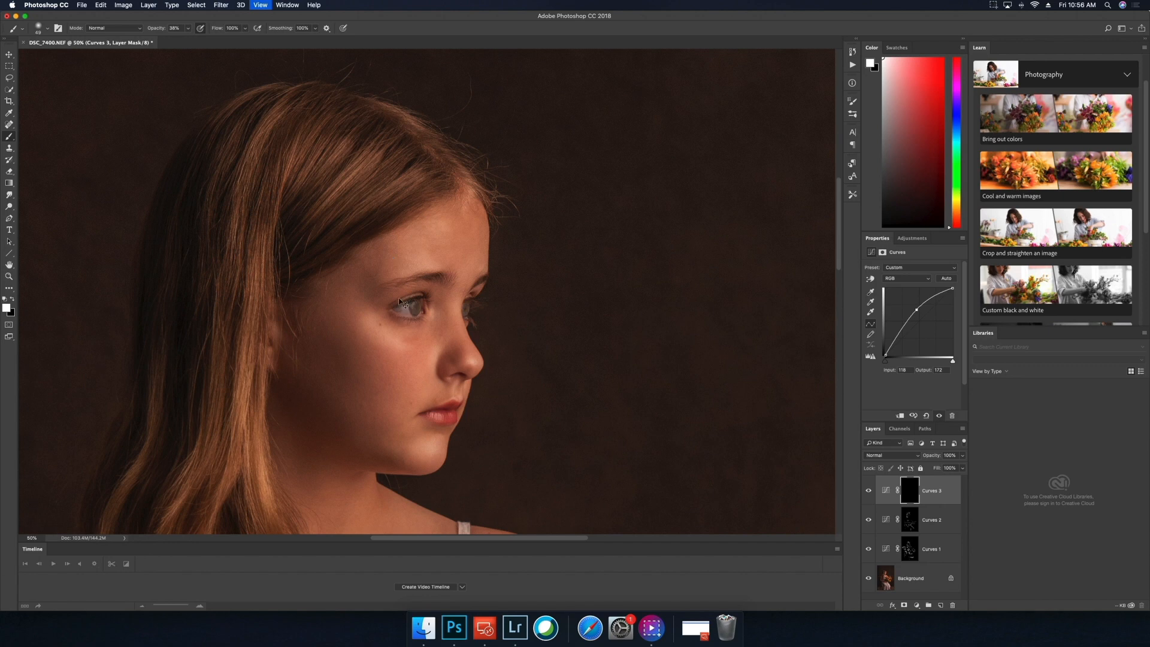
click(909, 491)
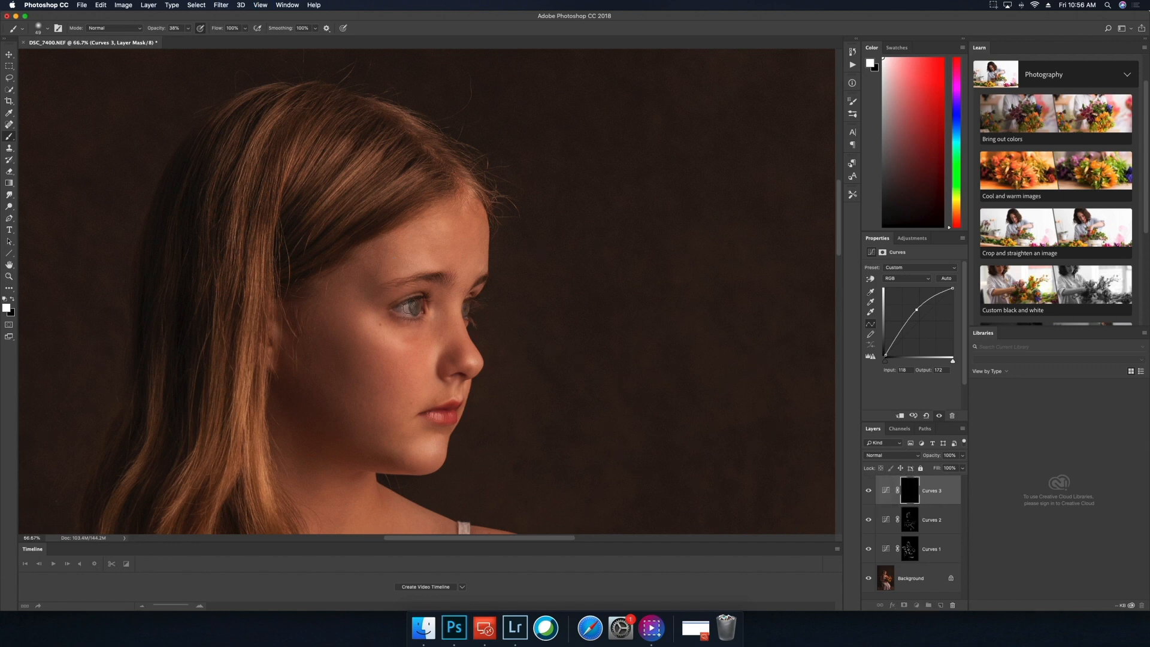
drag(412, 308, 416, 307)
- Set the brush to about 21 px and 100% opacity, and paint the near eye's iris on the Curves 3 mask
right_click(610, 207)
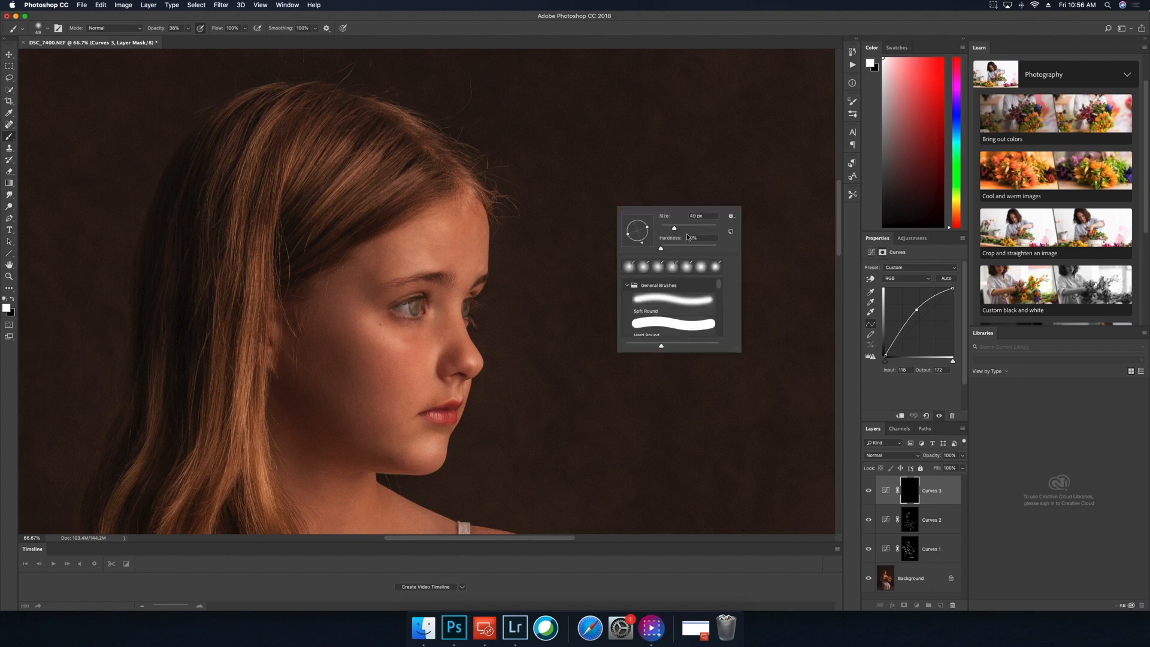
drag(678, 228, 670, 228)
click(188, 28)
drag(185, 39, 231, 40)
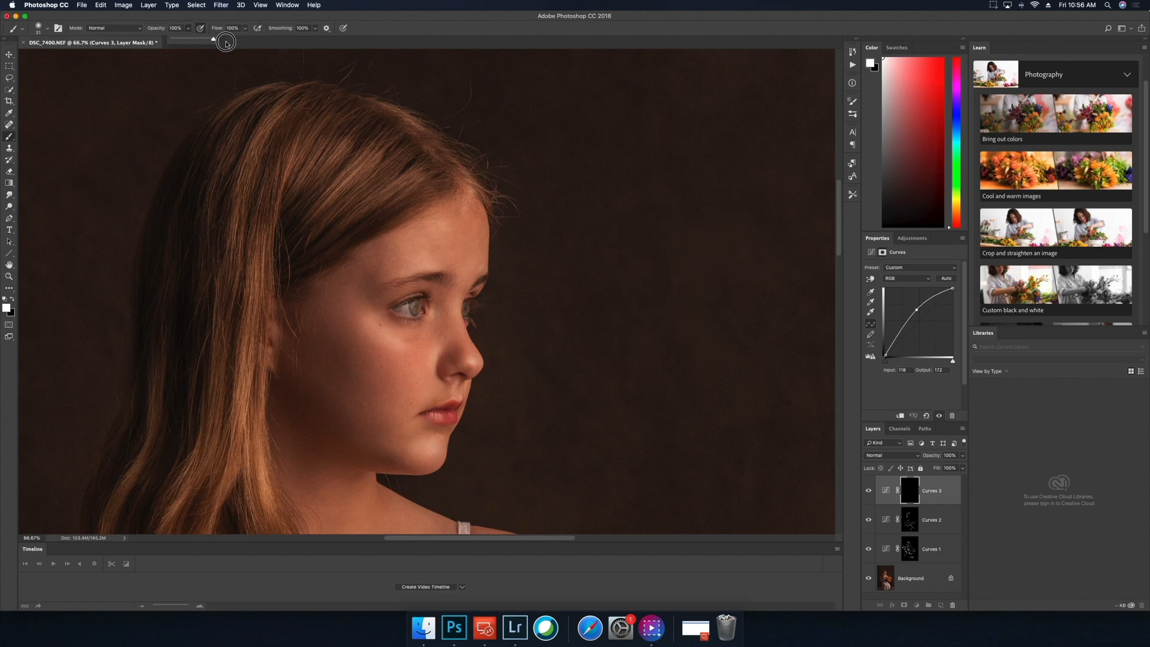
mouse_move(415, 304)
mouse_down()
mouse_move(467, 314)
mouse_move(472, 301)
mouse_move(414, 309)
mouse_up()
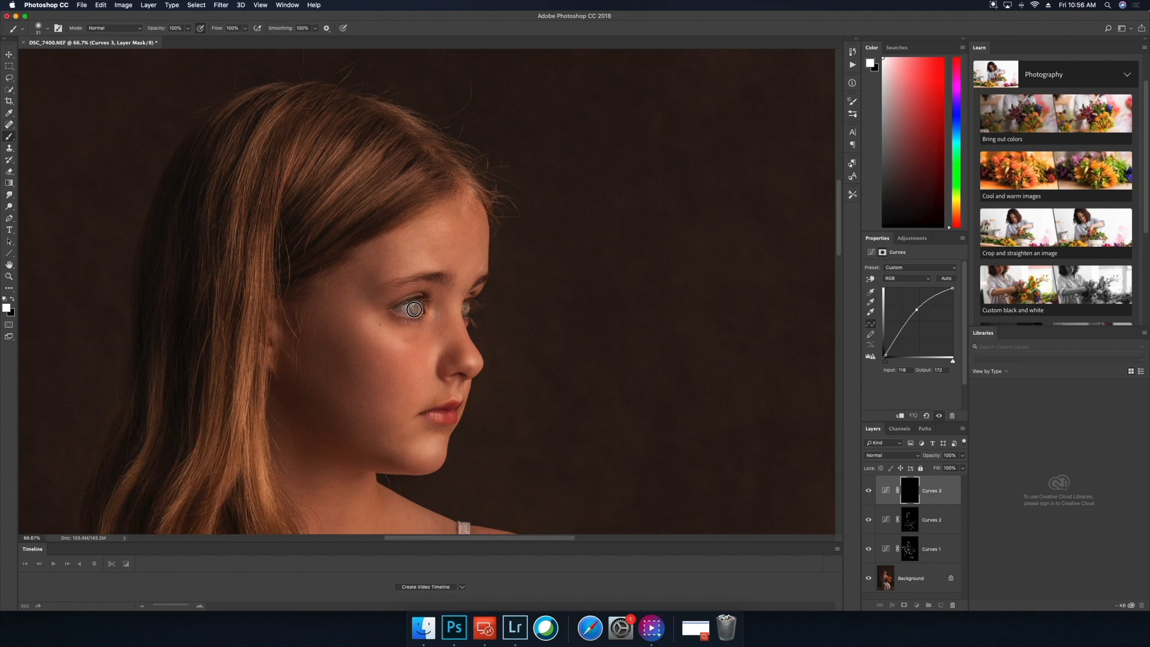
- Lower the Curves 3 layer's opacity to about 63% and compare the eye with the layer hidden and shown
click(963, 456)
drag(960, 468, 945, 468)
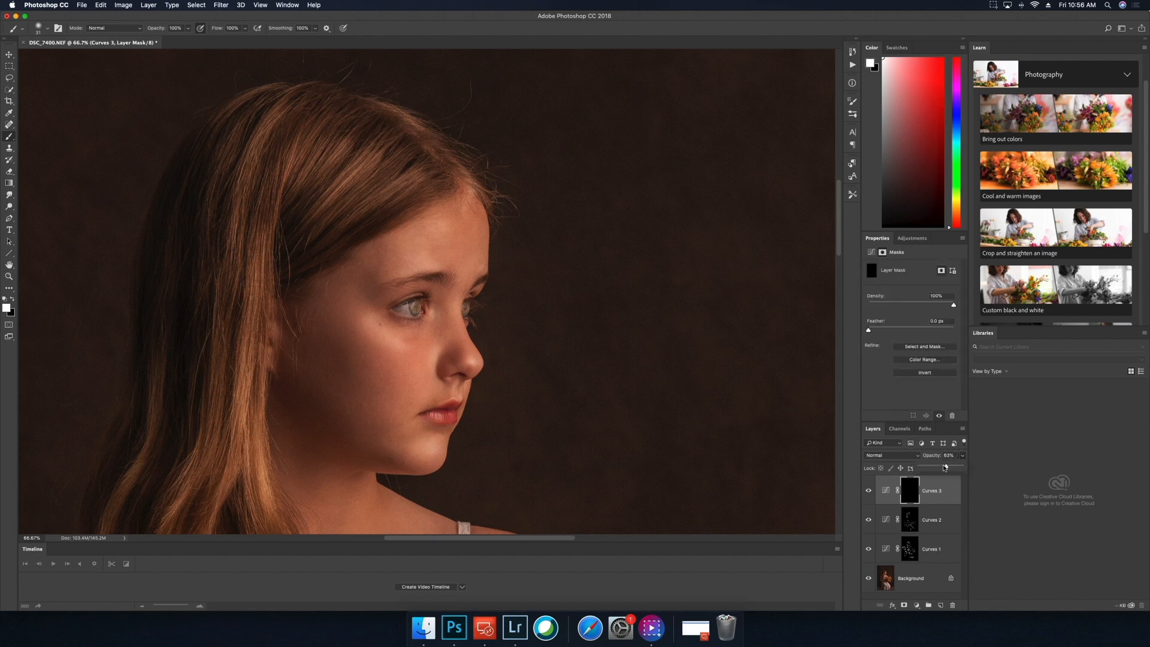
click(869, 491)
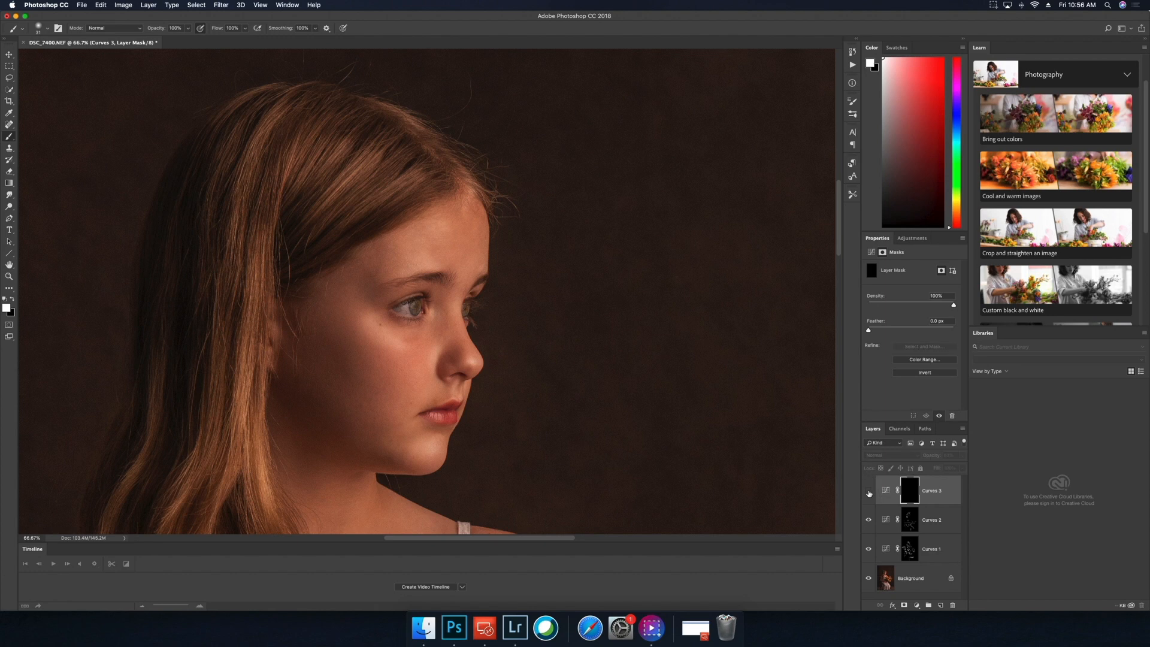
click(869, 492)
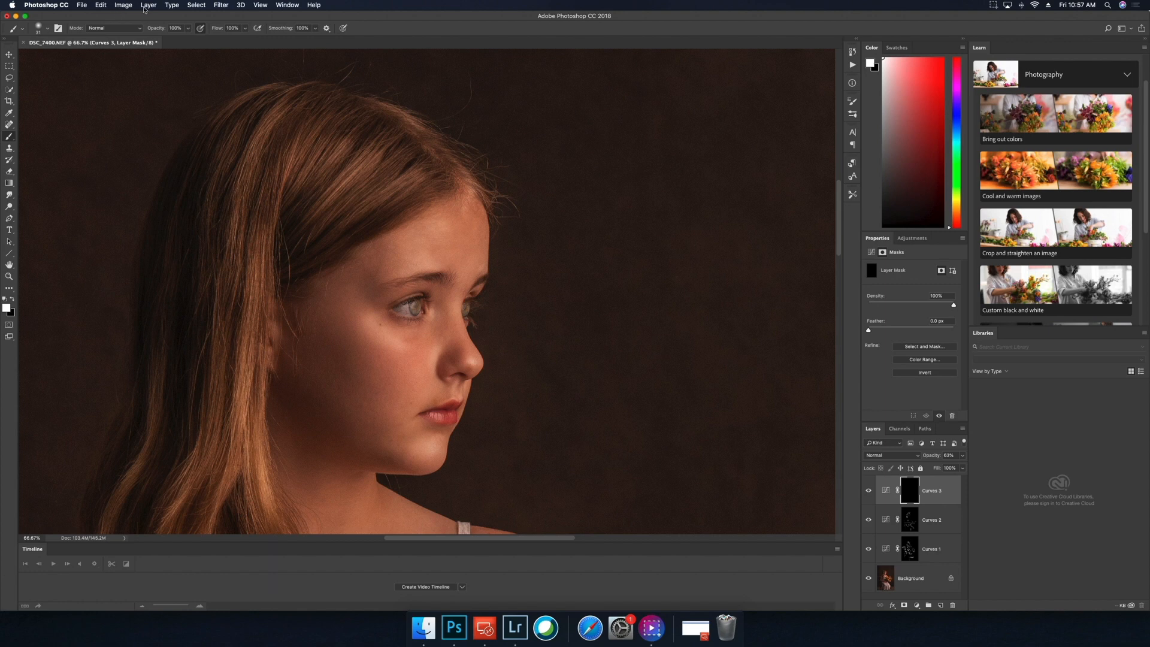
- Add a fourth Curves adjustment layer and darken its midtones with a curve point at about input 139, output 99
click(148, 6)
mouse_move(173, 125)
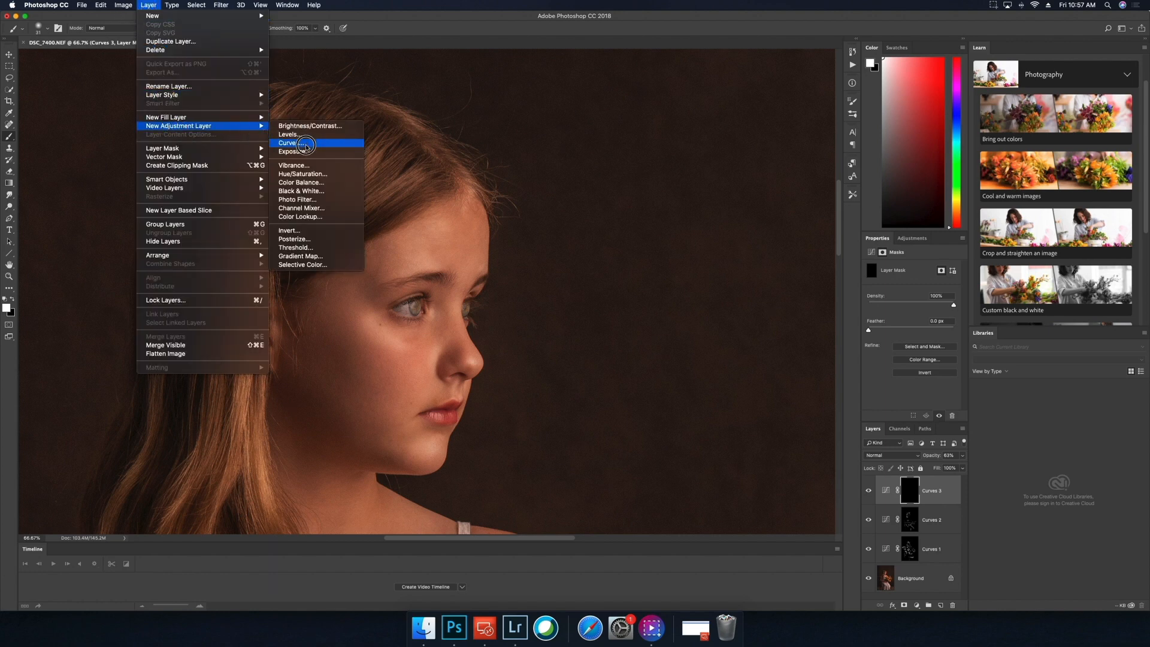
click(306, 146)
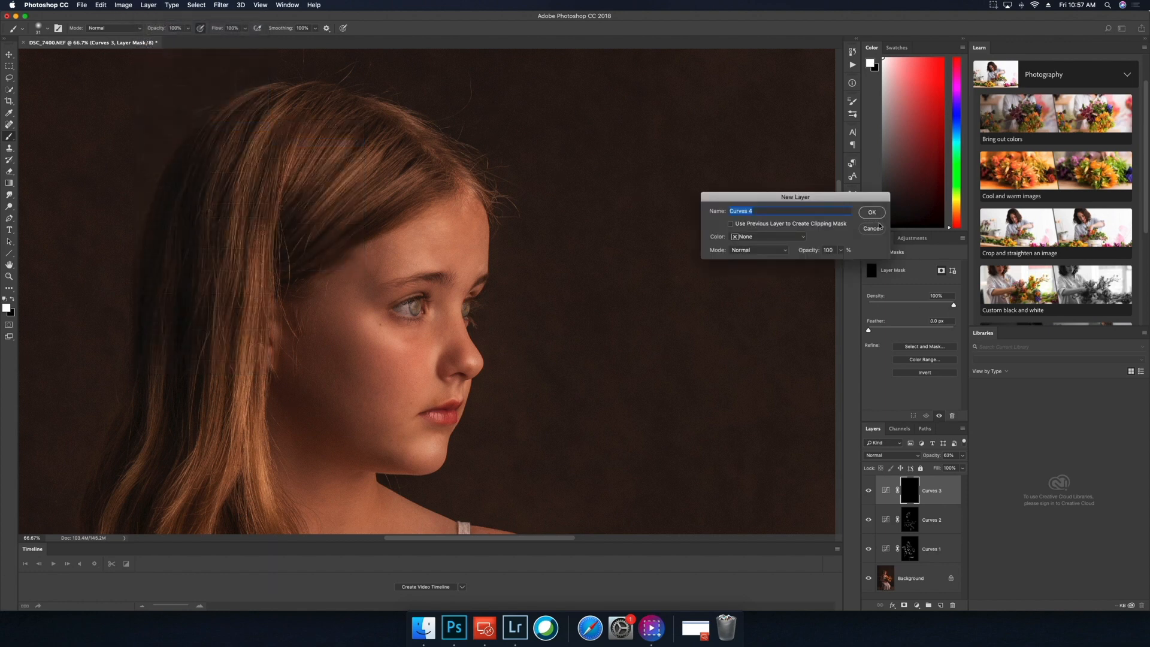
click(872, 212)
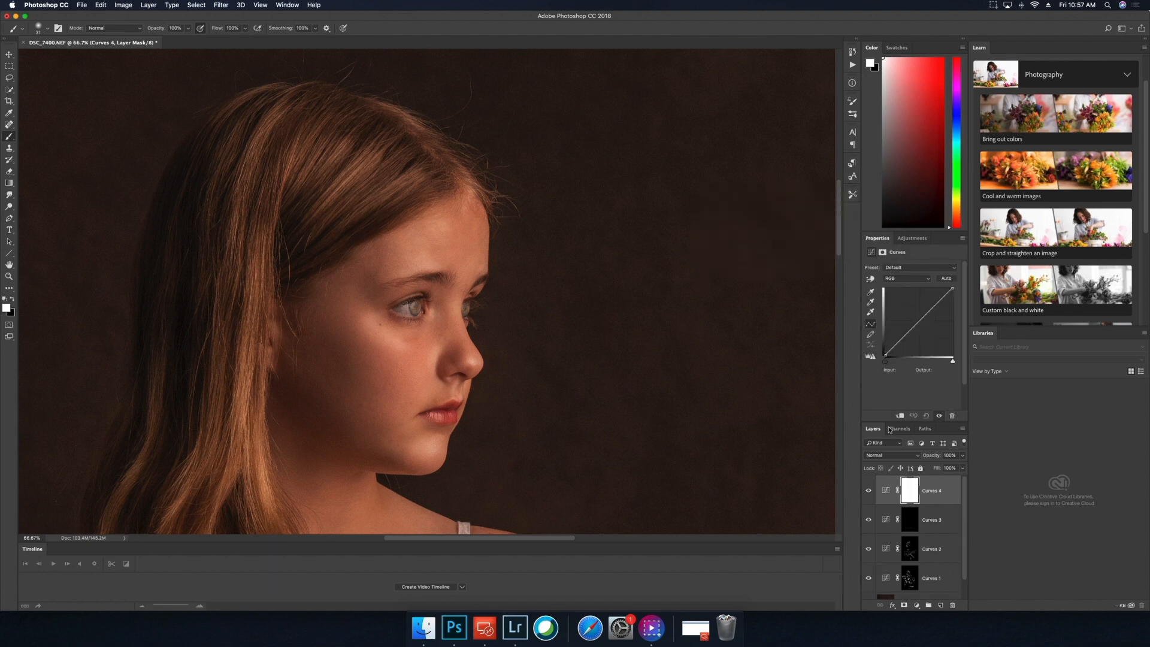
drag(921, 323, 925, 327)
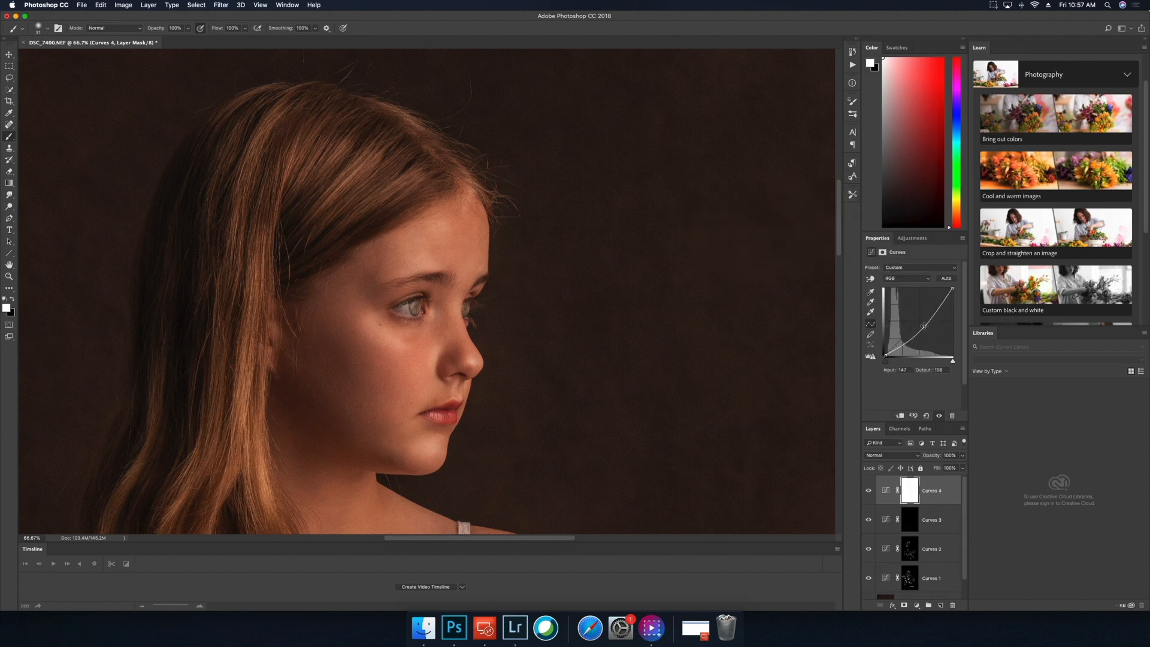
key(super+i)
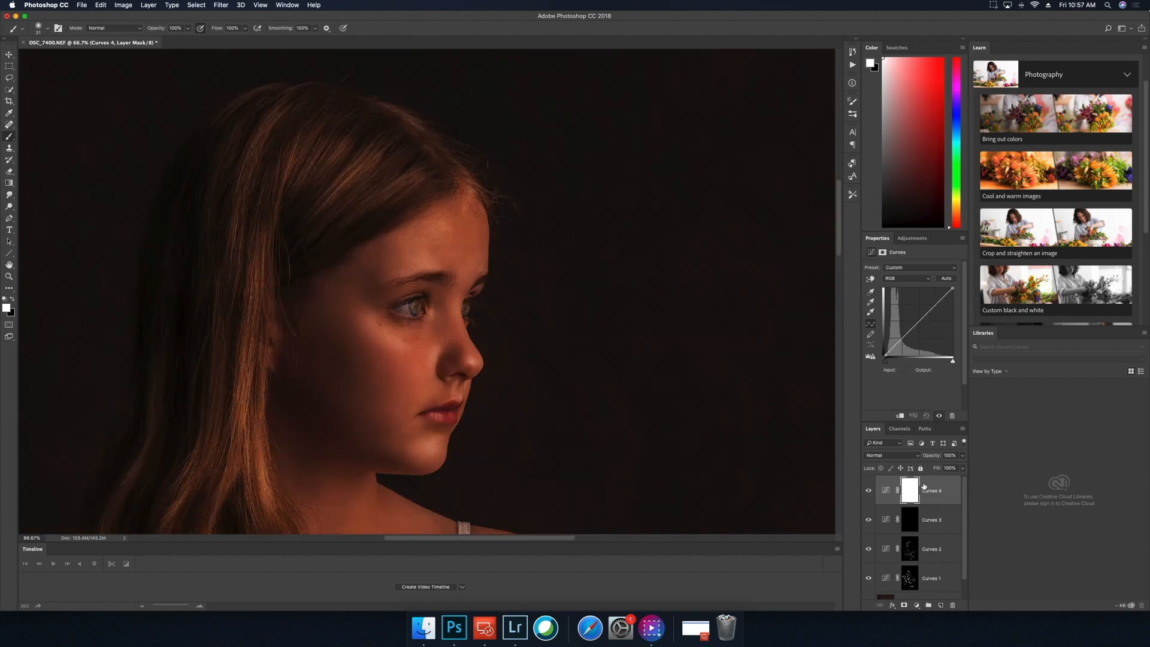
click(910, 489)
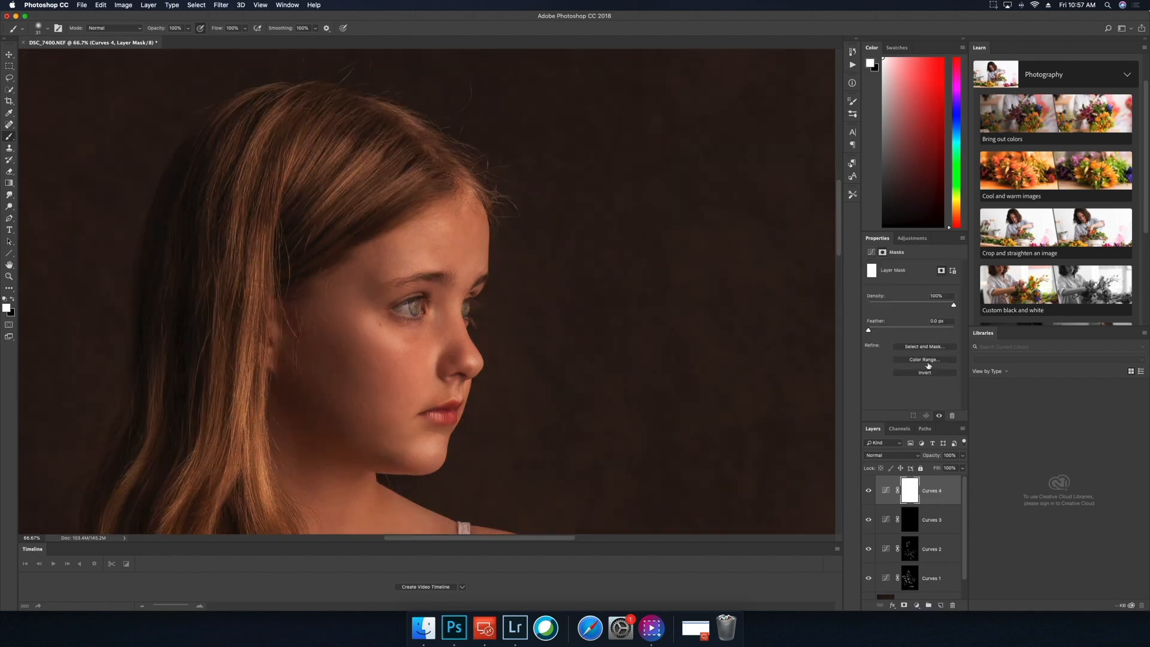
click(886, 491)
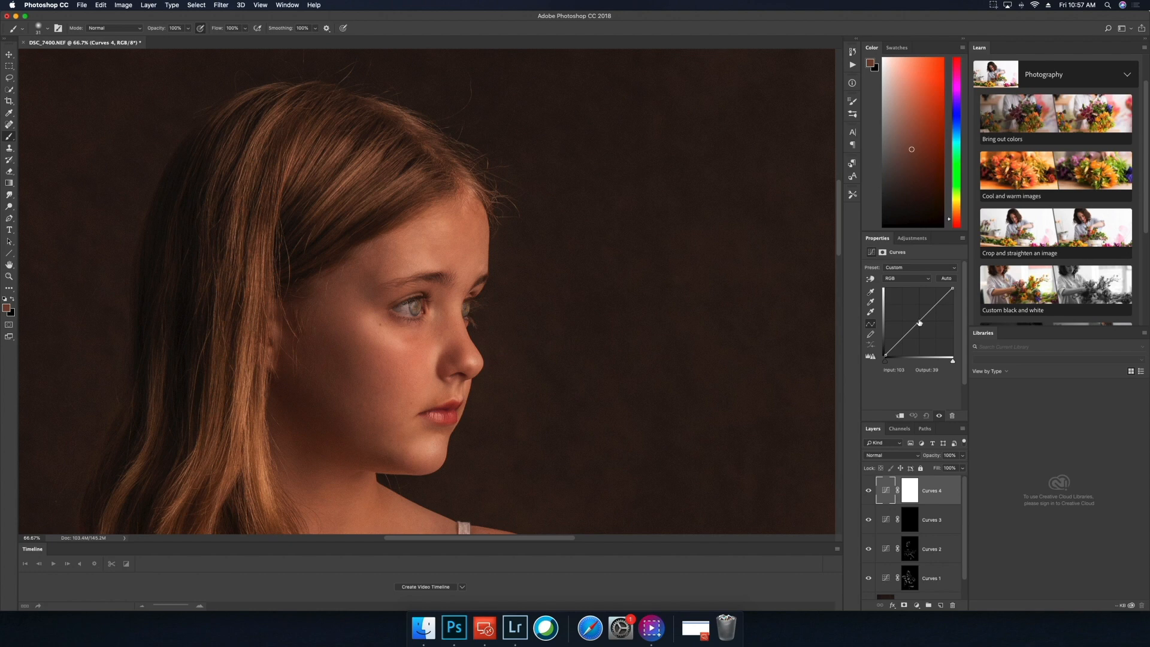
drag(920, 323, 922, 328)
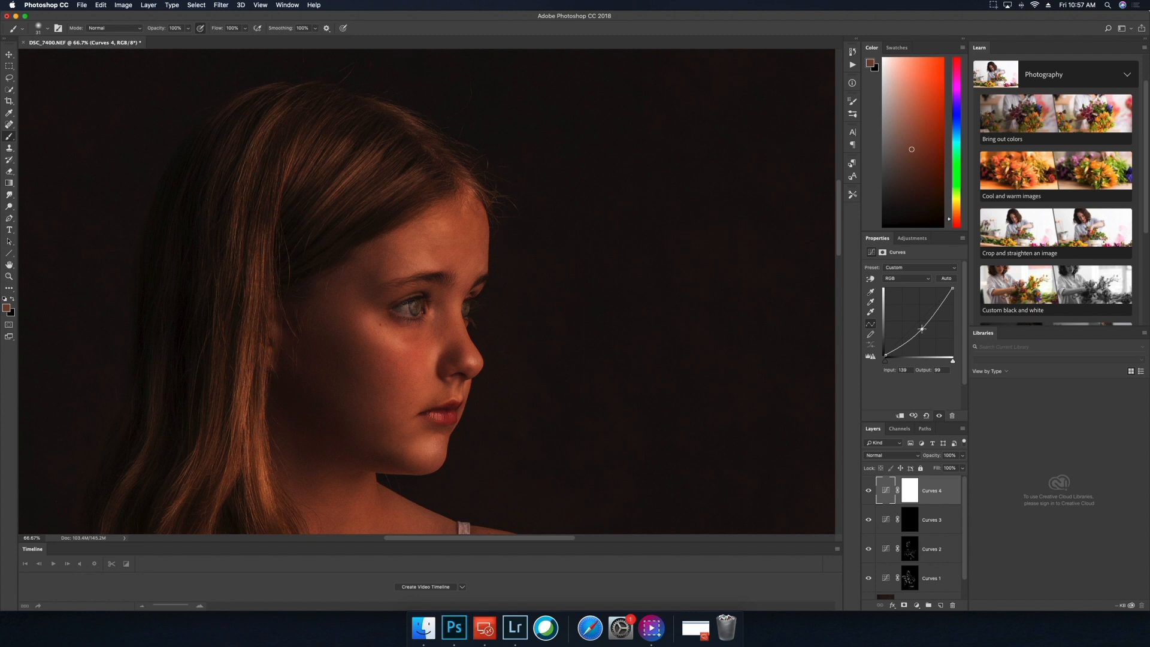
- Invert the Curves 4 mask to black and paint white around the irises of both the near and far eye
click(909, 491)
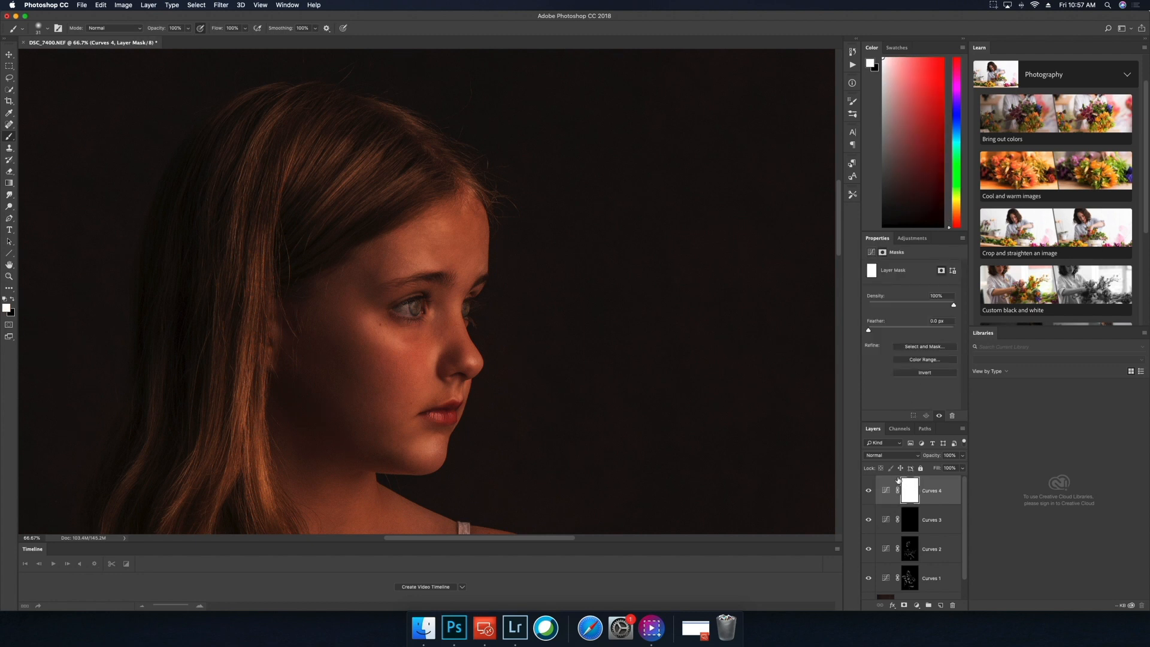
key(super+i)
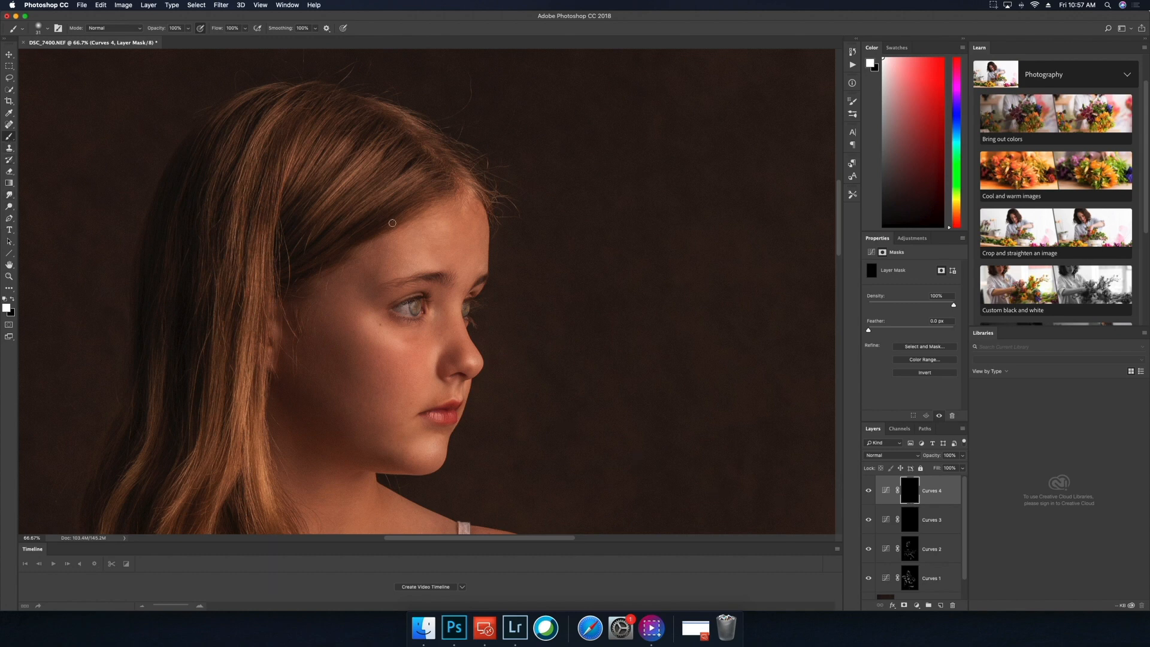
mouse_move(425, 297)
mouse_down()
mouse_move(391, 309)
mouse_move(429, 321)
mouse_move(400, 324)
mouse_move(423, 310)
mouse_move(410, 304)
mouse_up()
drag(467, 317, 466, 315)
- Compare the eyes with the Curves 4 layer hidden and shown
click(868, 492)
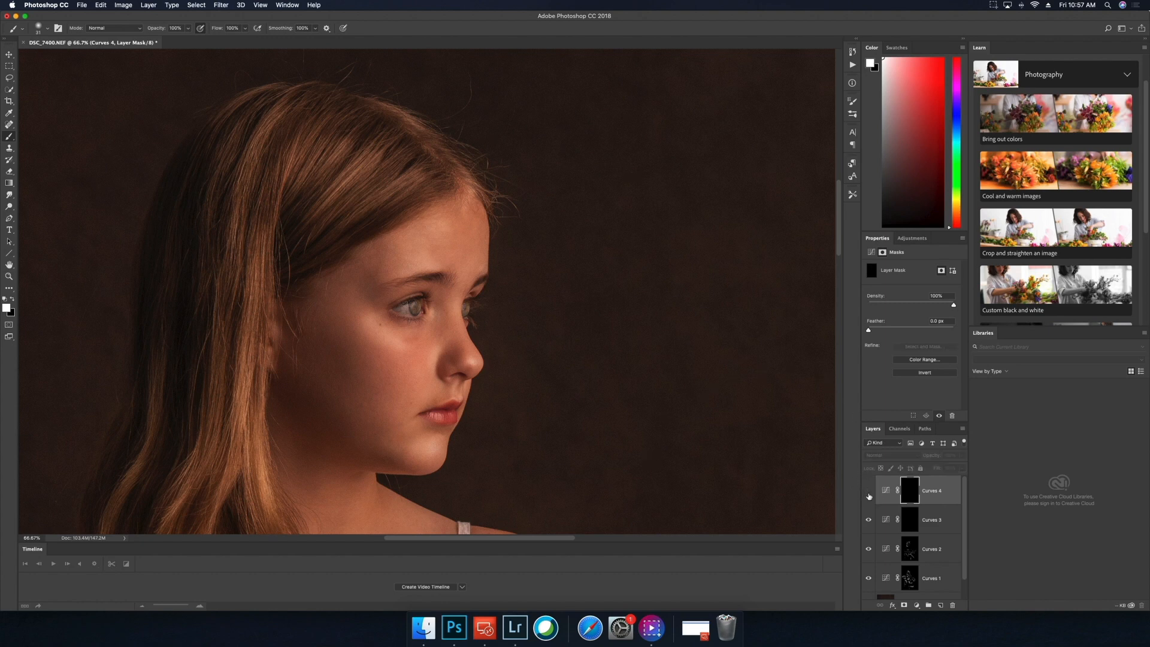
click(868, 493)
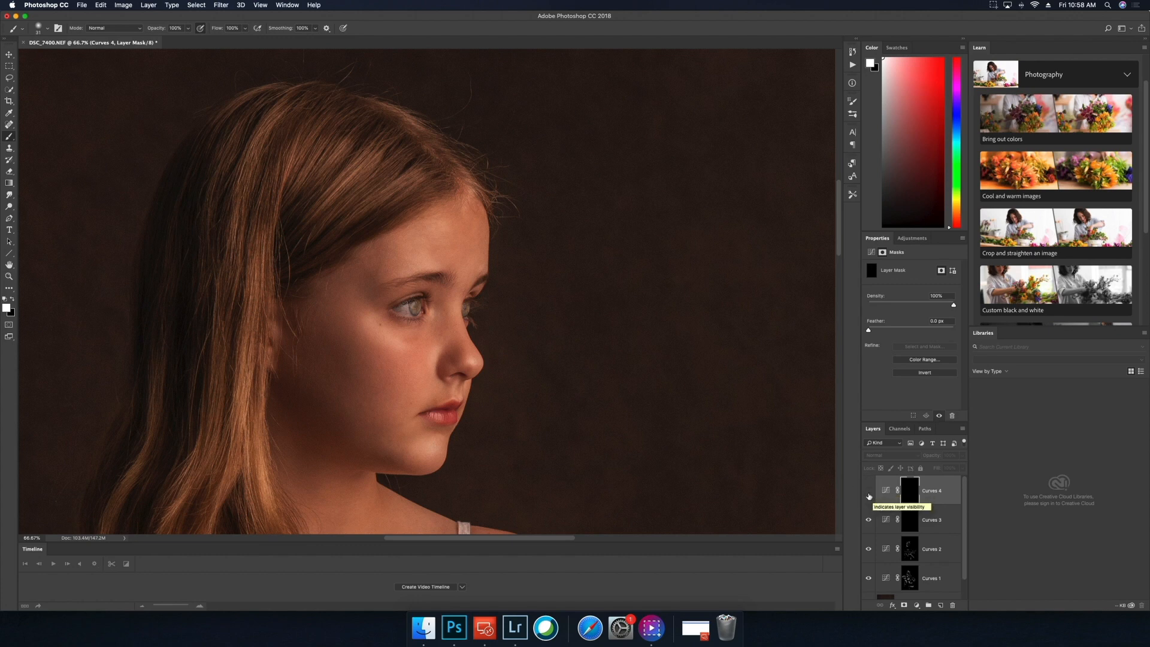
click(869, 492)
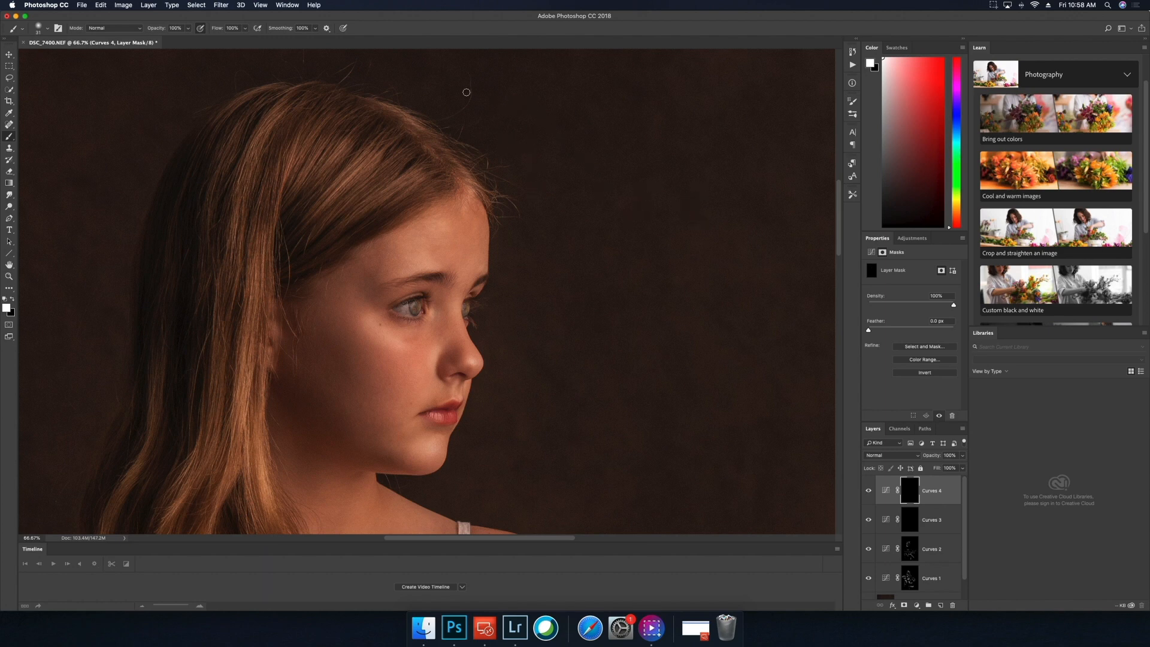
- Duplicate the Background layer beneath the Curves layers as Background copy
scroll(829, 216, down, 5)
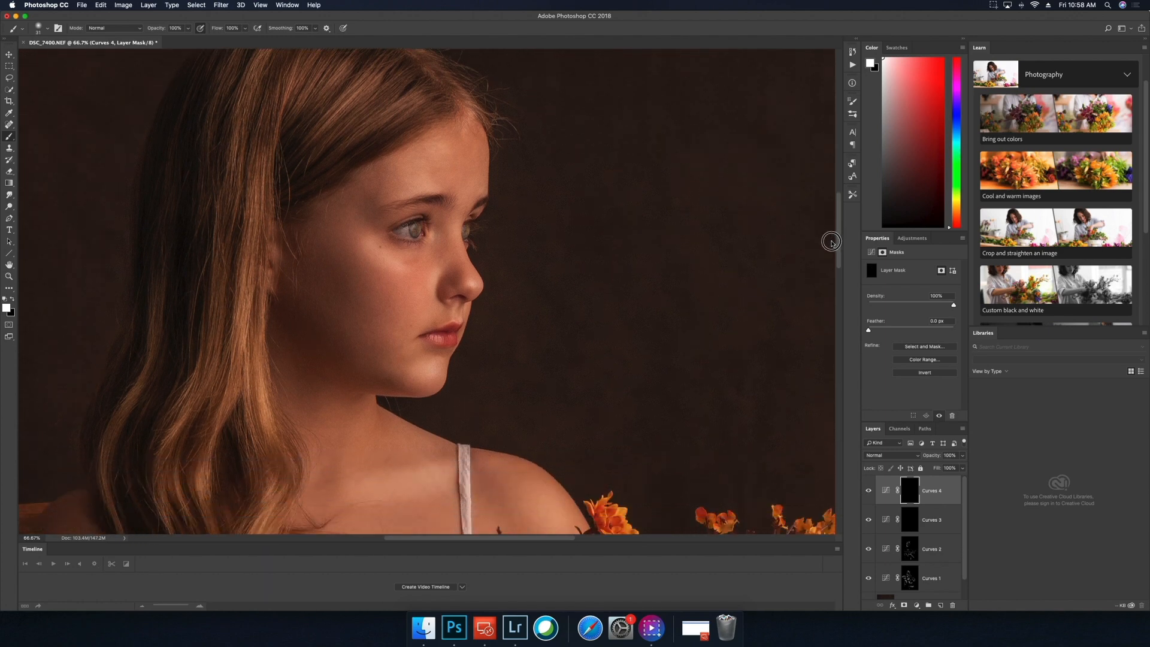
scroll(817, 321, down, 15)
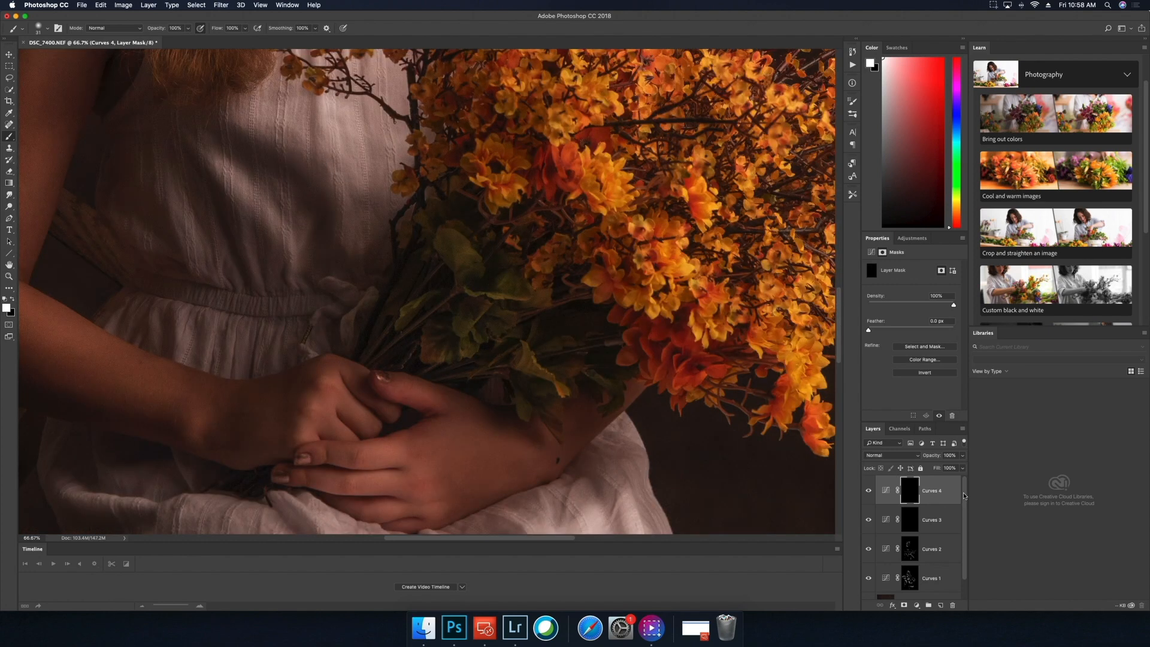
drag(965, 495, 963, 526)
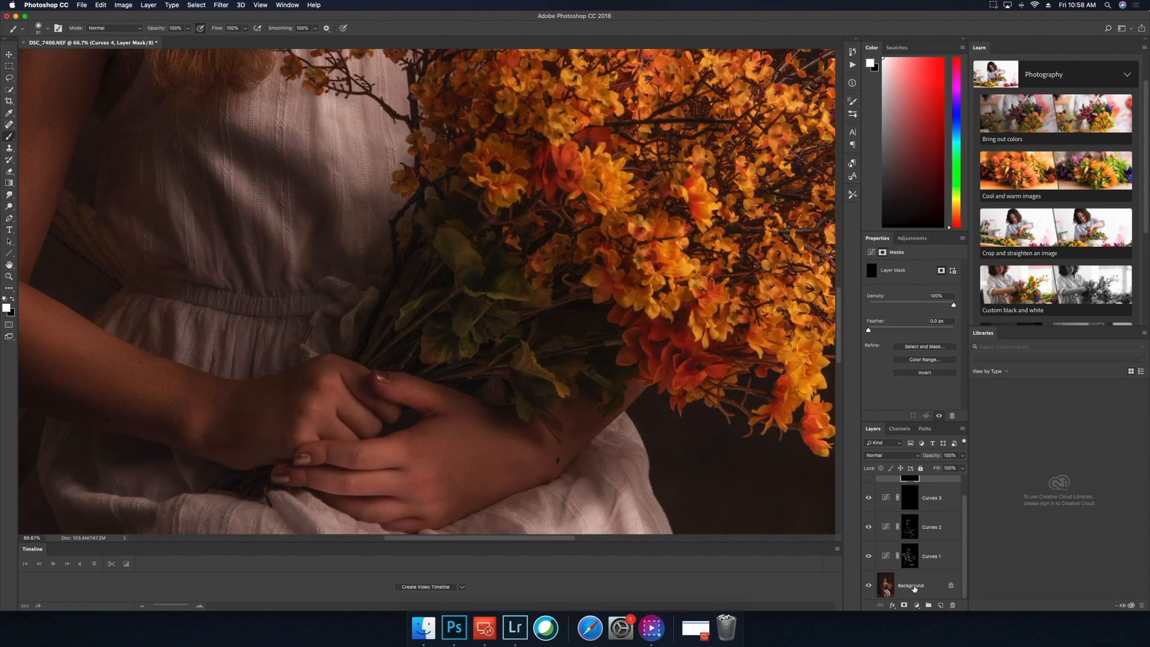
click(914, 589)
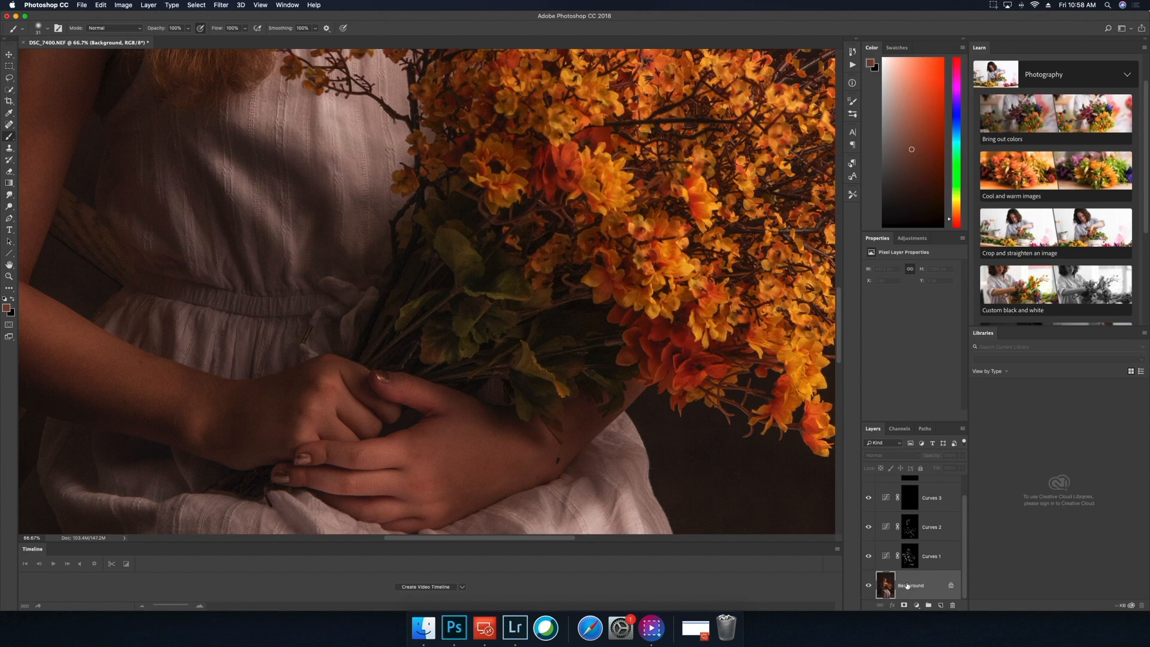
click(148, 6)
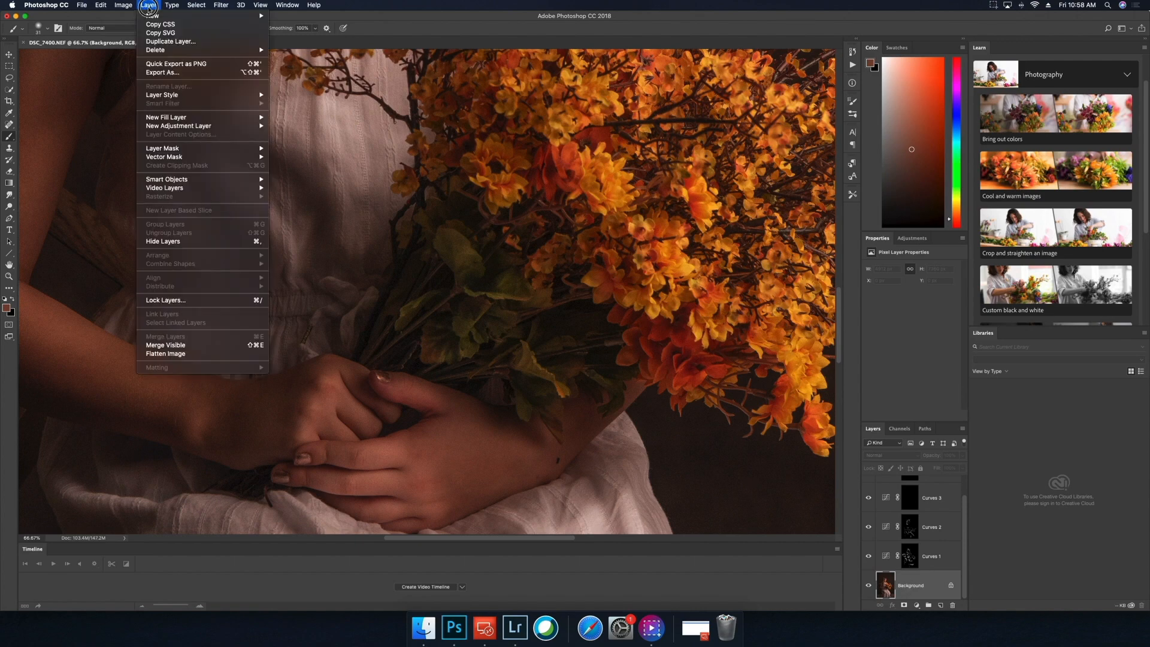
click(151, 43)
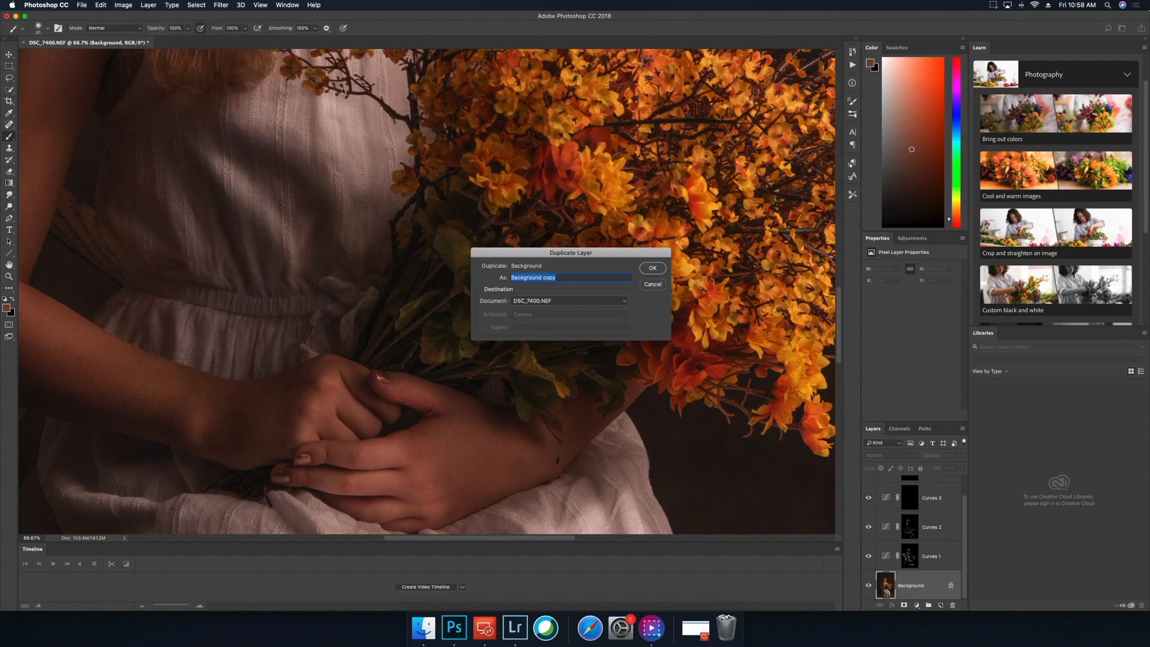
click(653, 269)
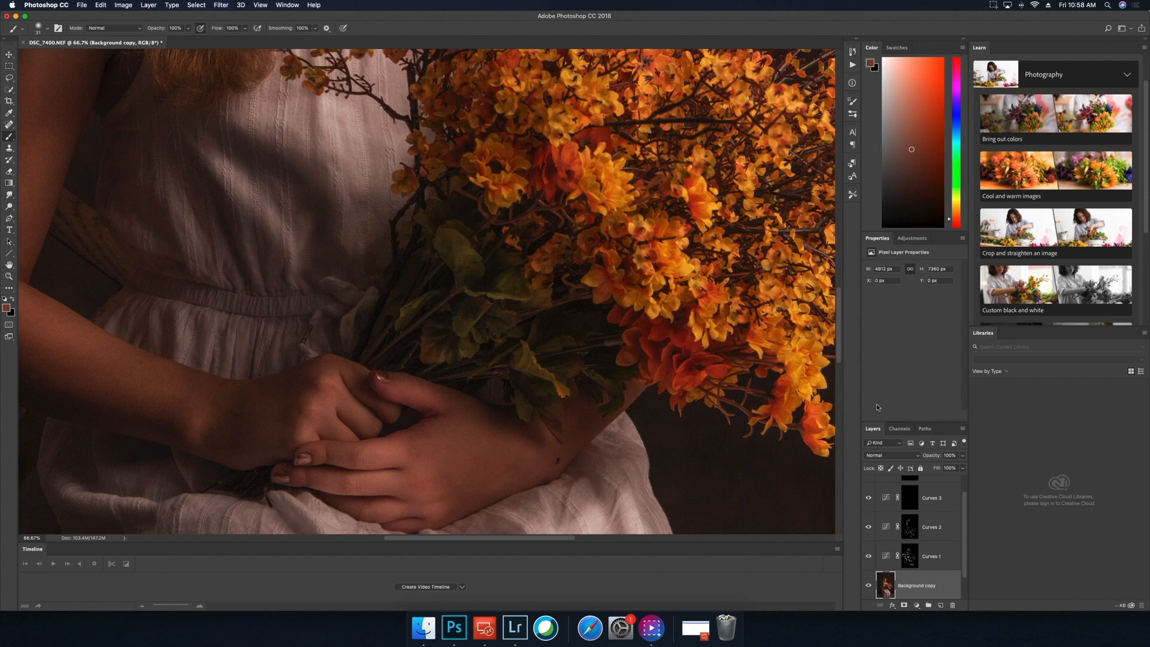
- Reset the colors to black and white, and set up the Clone Stamp tool with a soft brush of about 75 px
scroll(965, 504, down, 1)
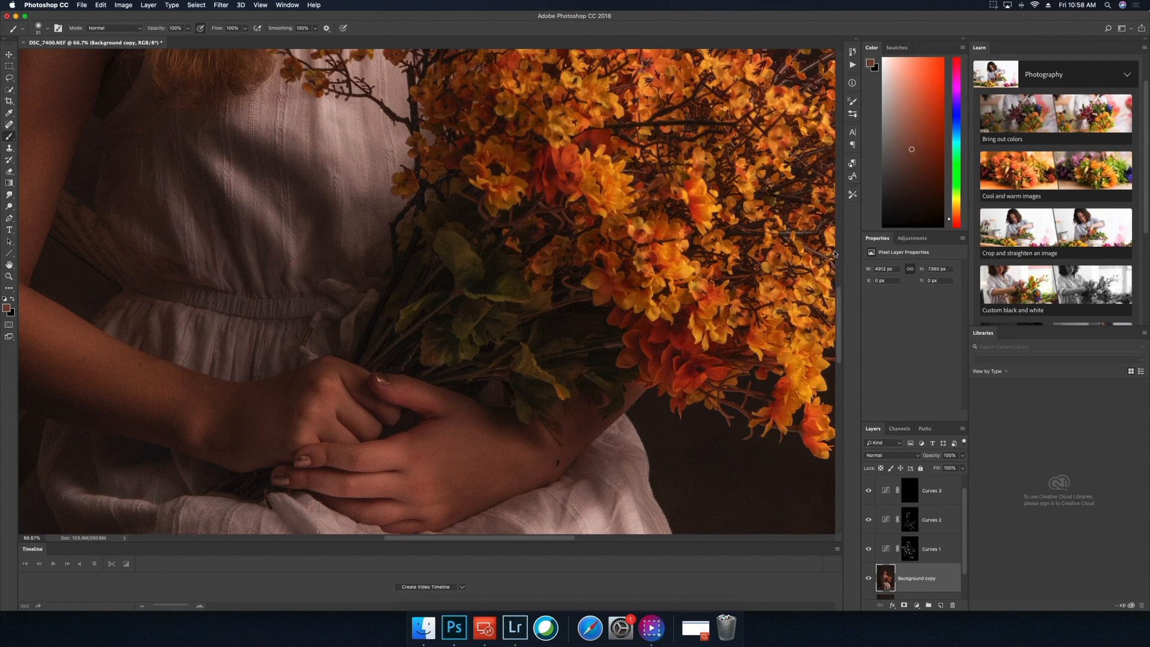
click(840, 284)
drag(839, 268, 846, 240)
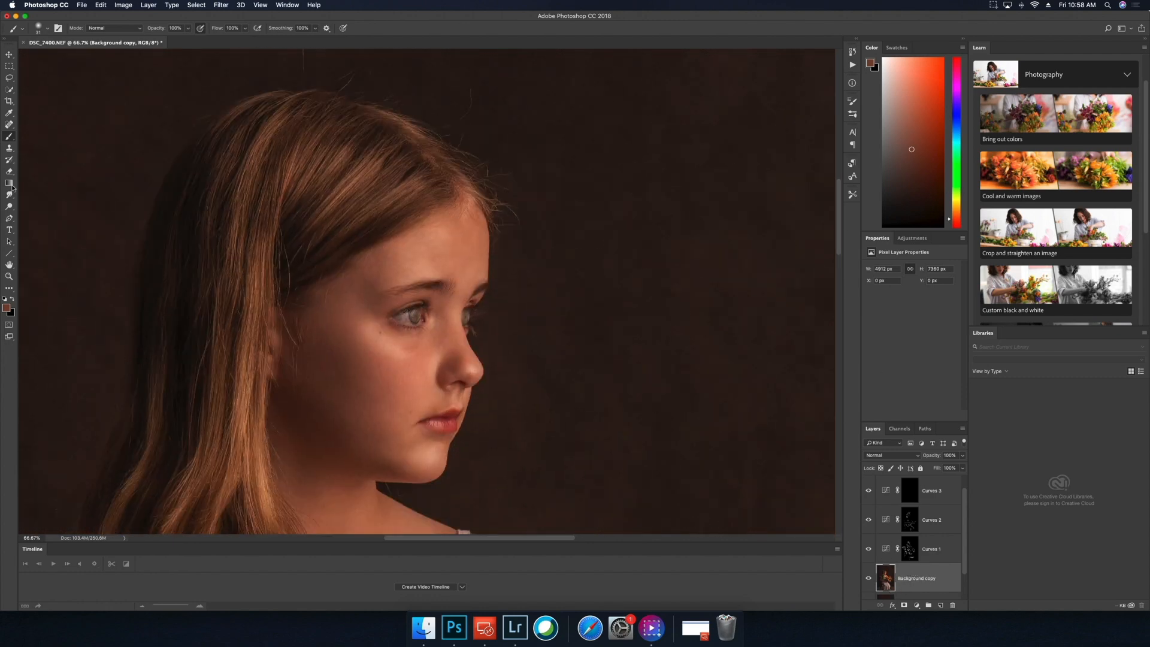
click(5, 300)
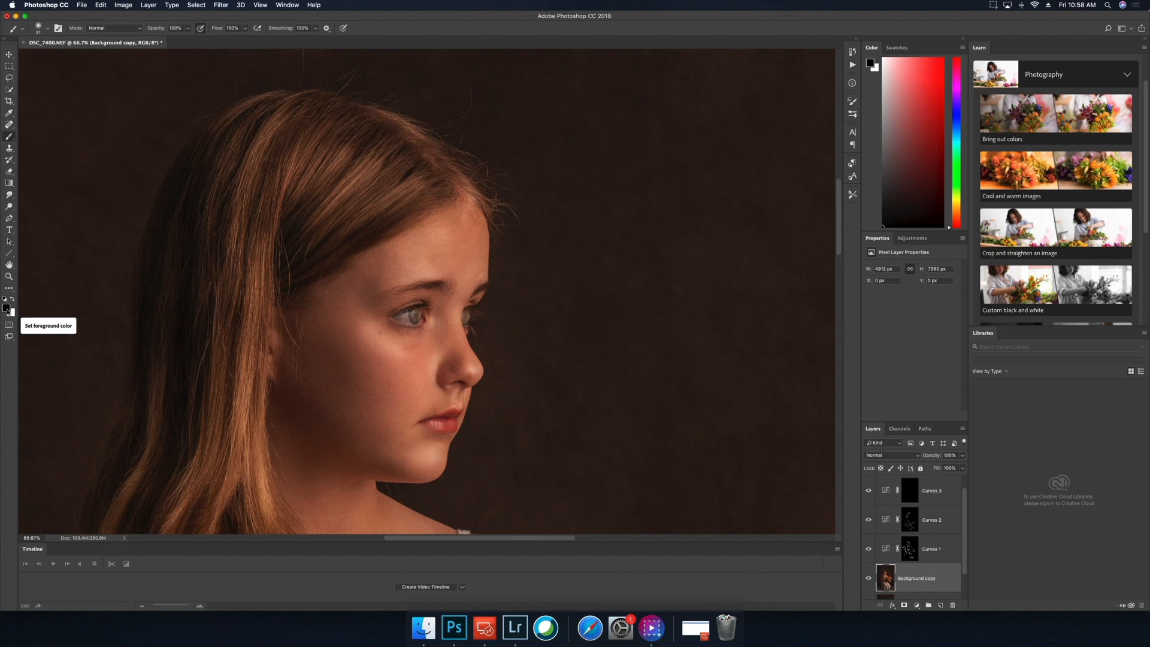
click(10, 149)
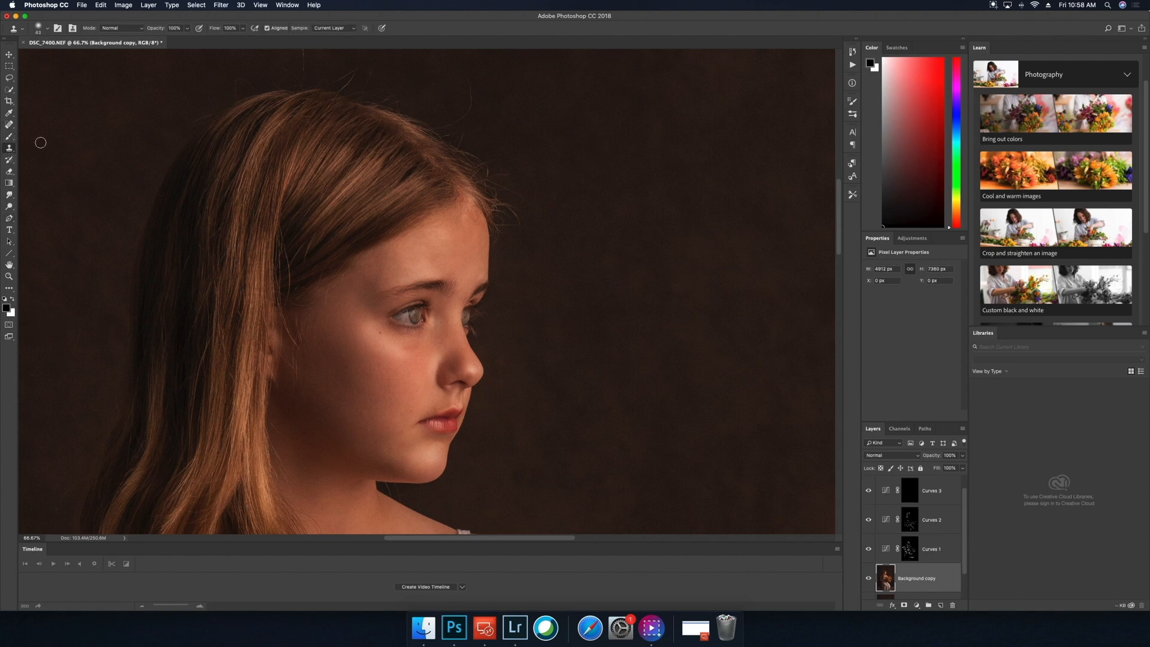
right_click(584, 169)
drag(640, 188, 642, 190)
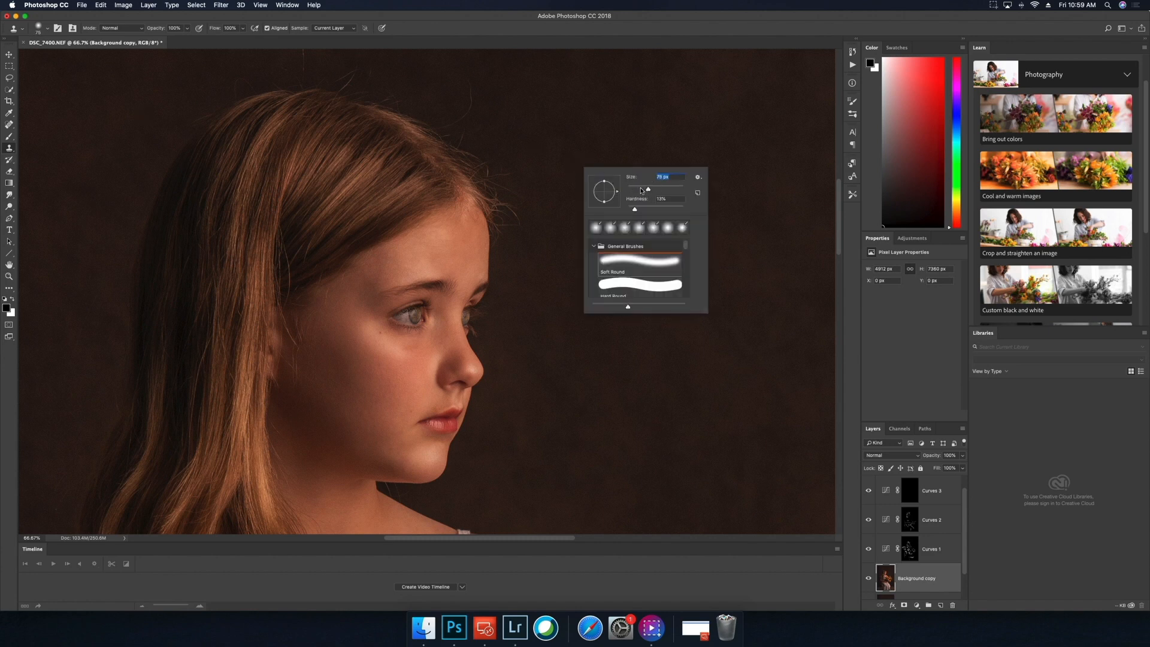
key(Return)
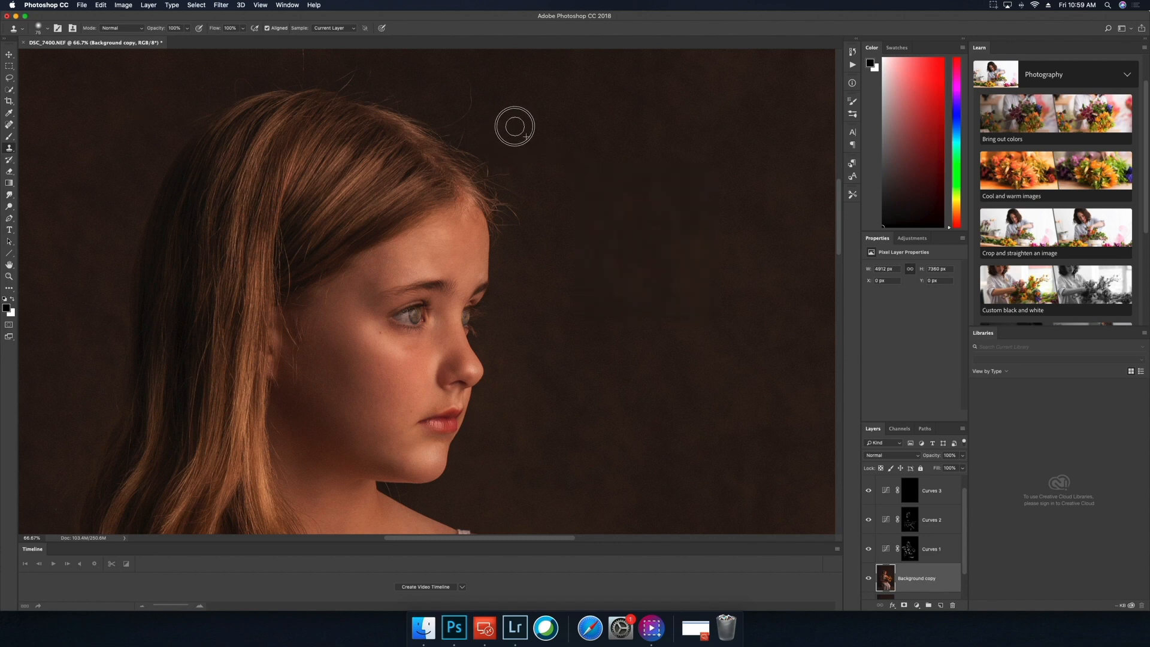
- Clone plain backdrop over the flyaway hairs in front of the forehead and above the crown of the girl's head
mouse_move(503, 150)
mouse_down()
mouse_move(511, 182)
mouse_move(534, 171)
mouse_move(498, 170)
mouse_move(519, 205)
mouse_move(509, 188)
mouse_move(514, 232)
mouse_move(488, 162)
mouse_move(471, 149)
mouse_move(506, 199)
mouse_move(463, 128)
mouse_move(442, 124)
mouse_move(474, 86)
mouse_move(447, 128)
mouse_up()
alt+click(534, 172)
scroll(837, 242, up, 5)
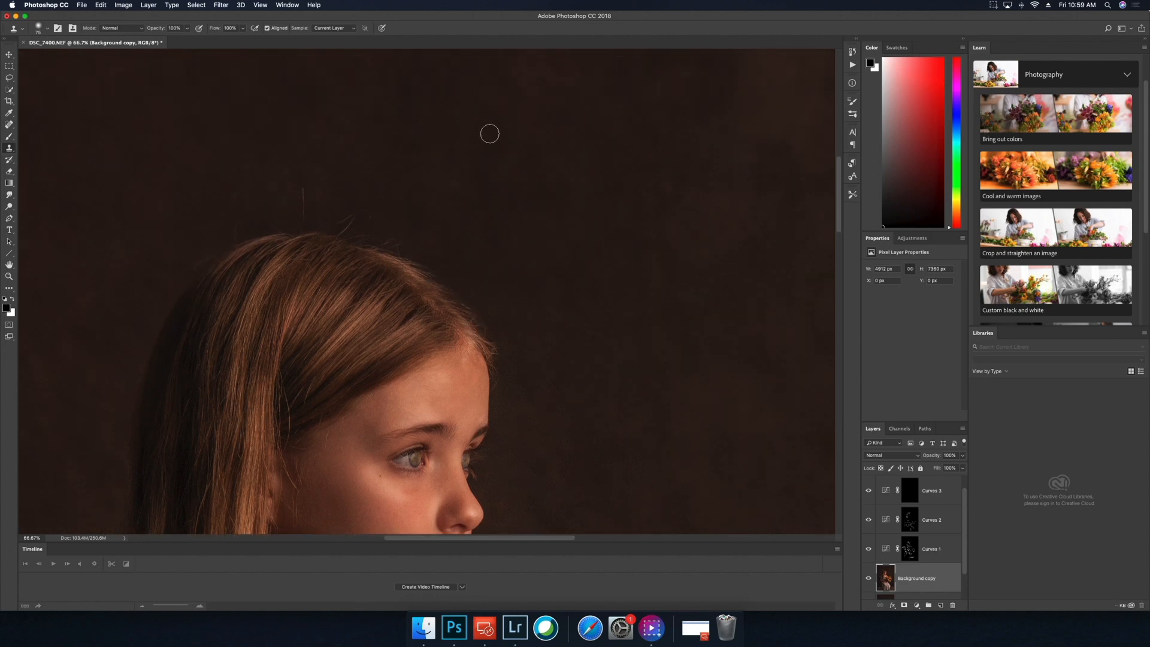
alt+click(419, 229)
drag(390, 240, 419, 249)
mouse_move(365, 229)
mouse_down()
mouse_move(357, 211)
mouse_move(331, 216)
mouse_move(367, 221)
mouse_up()
alt+click(377, 188)
alt+click(351, 167)
mouse_move(314, 178)
mouse_down()
mouse_move(303, 210)
mouse_move(308, 186)
mouse_move(305, 217)
mouse_move(247, 221)
mouse_move(185, 265)
mouse_up()
alt+click(281, 177)
- Clone over the stray hairs along the back edge of the girl's long hair and on her upper chest
drag(840, 217, 838, 254)
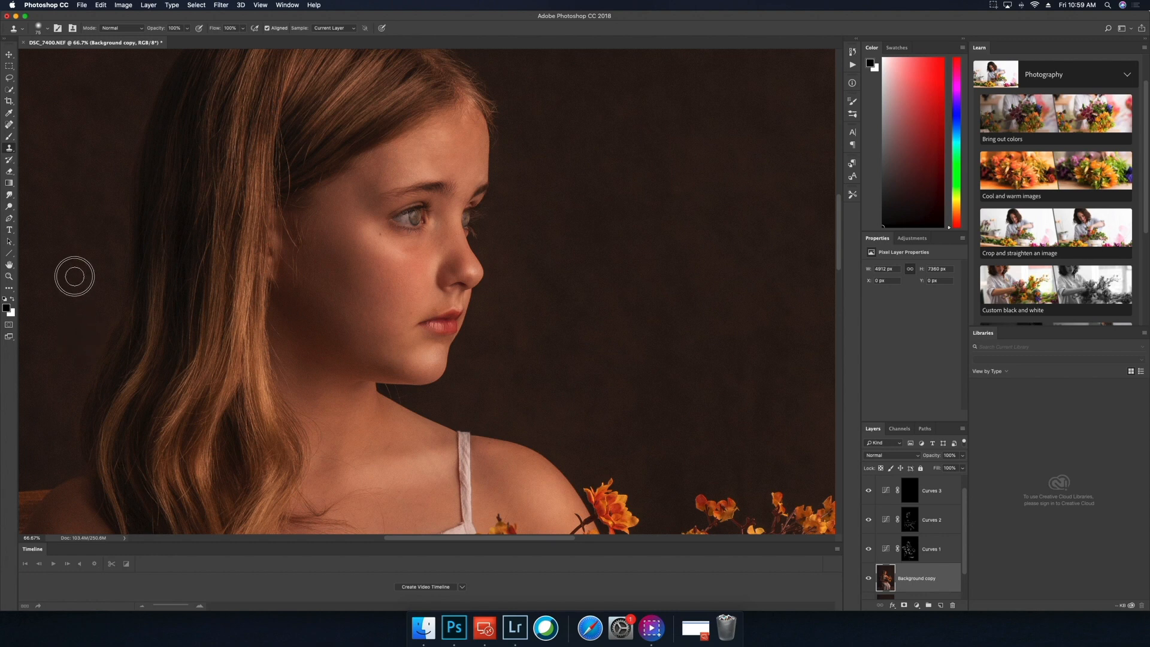
mouse_move(80, 318)
mouse_down()
mouse_move(78, 303)
mouse_move(77, 342)
mouse_move(77, 313)
mouse_up()
scroll(829, 260, down, 5)
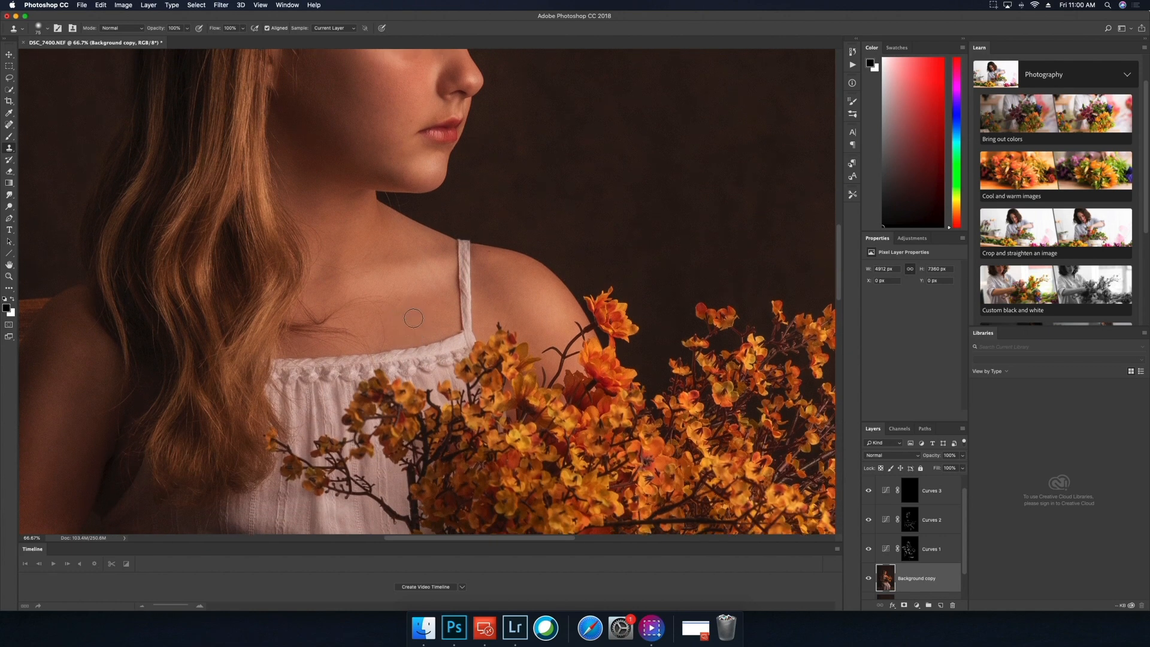
mouse_move(410, 319)
mouse_down()
mouse_move(380, 318)
mouse_move(431, 326)
mouse_move(391, 334)
mouse_up()
- Examine the cloned areas from the head to the bouquet, then review the whole portrait at 12.5% zoom
drag(840, 285, 841, 282)
scroll(836, 269, up, 3)
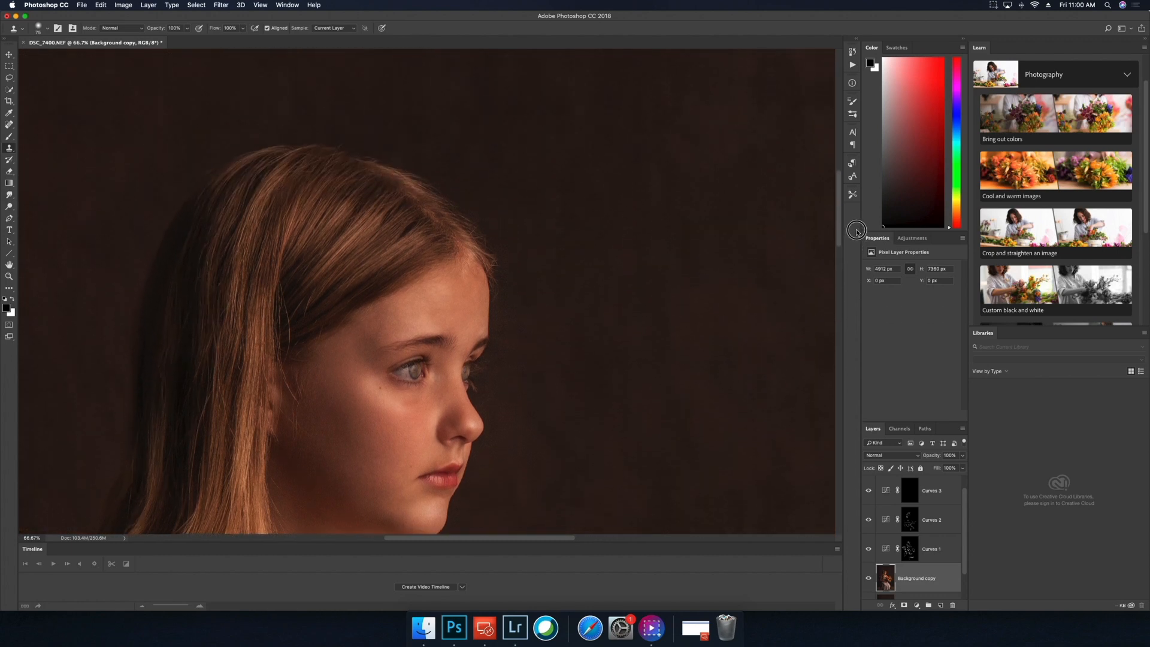
scroll(837, 271, down, 7)
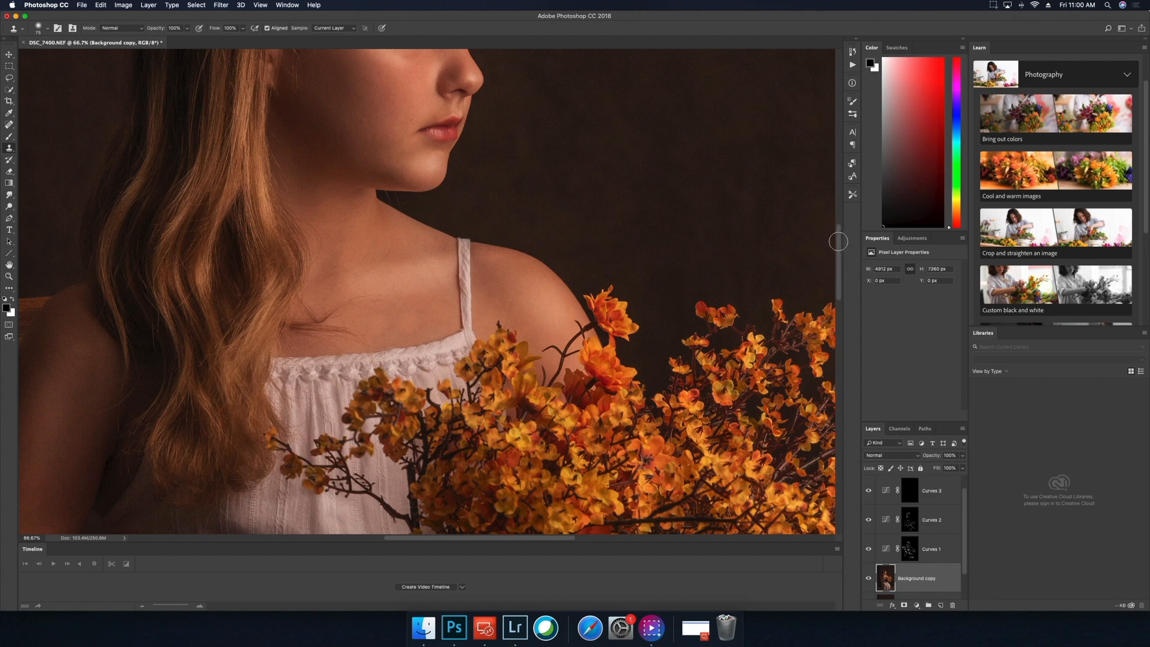
drag(838, 229, 835, 192)
mouse_move(838, 241)
mouse_down()
mouse_move(835, 223)
mouse_move(831, 242)
mouse_up()
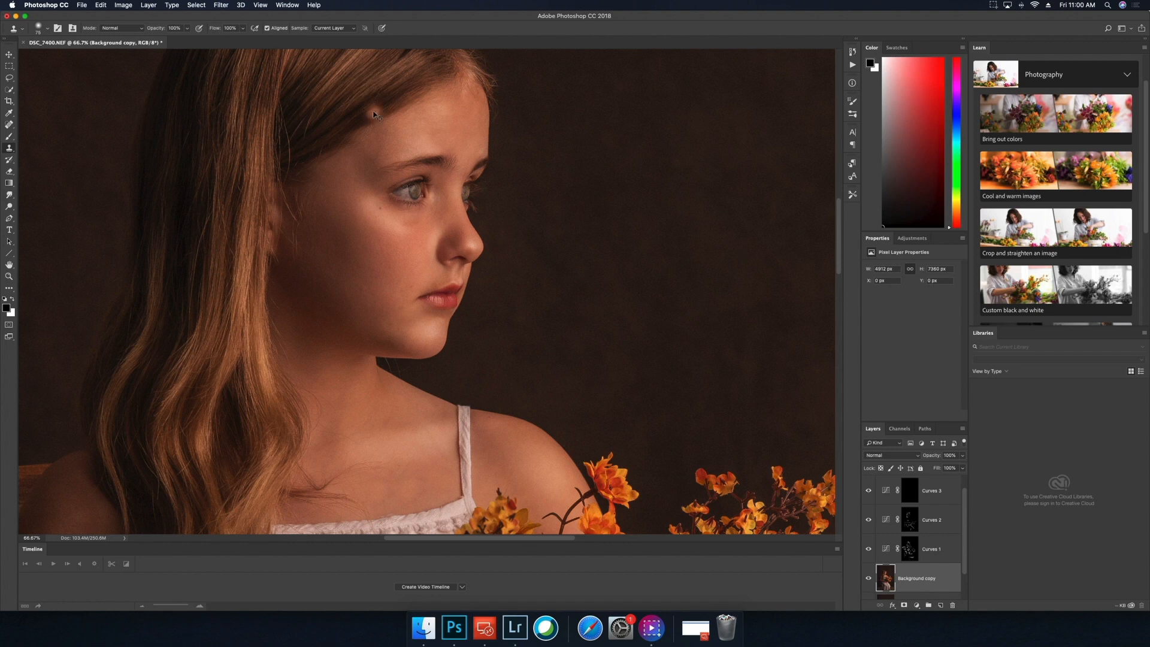
key(super+y)
key(super+minus)
key(super+minus)
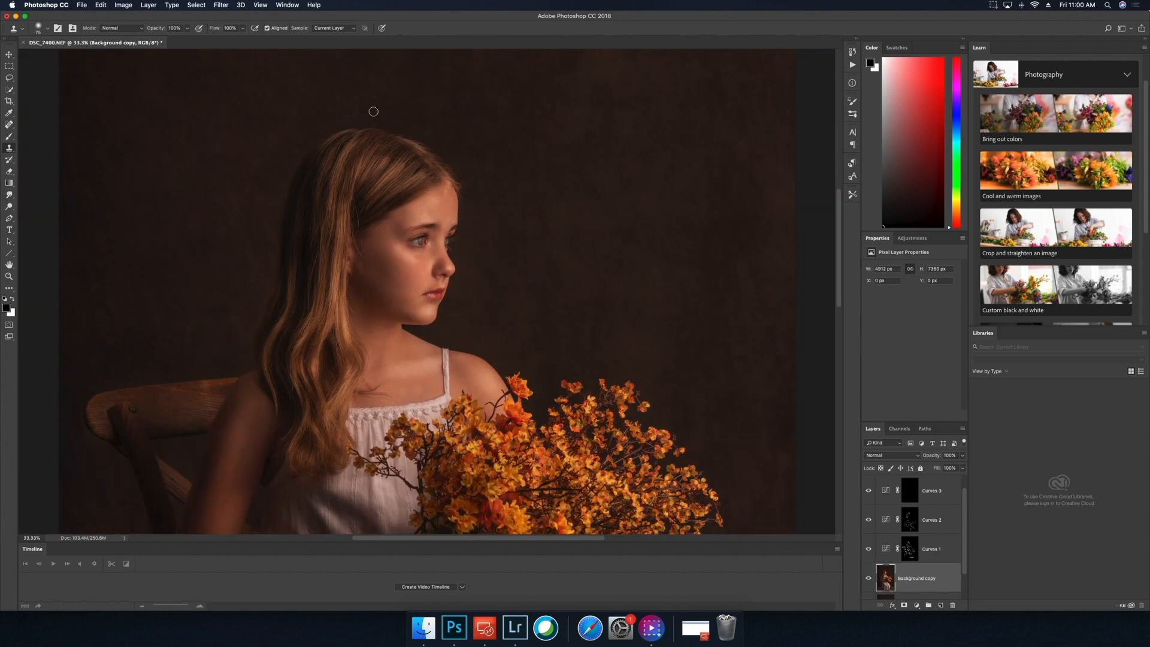
key(super+minus)
key(super+minus)
key(super+minus)
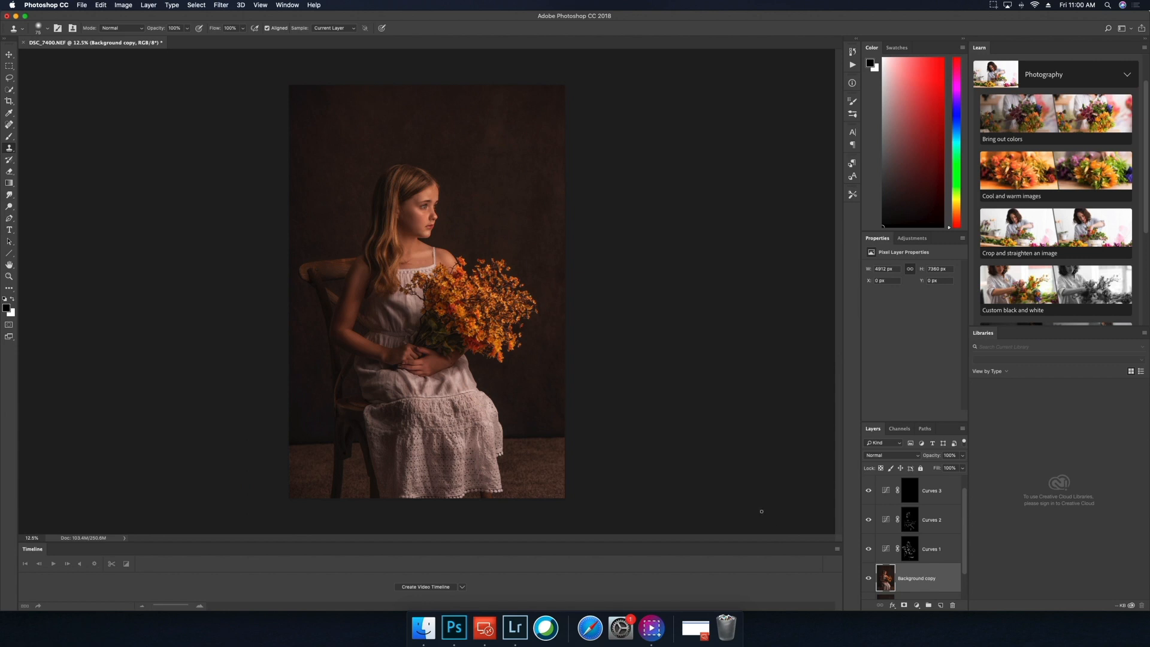
- Group the Curves 3, Curves 2, Curves 1 and Background copy layers as Group 1, and compare the portrait with the group hidden and shown
click(932, 501)
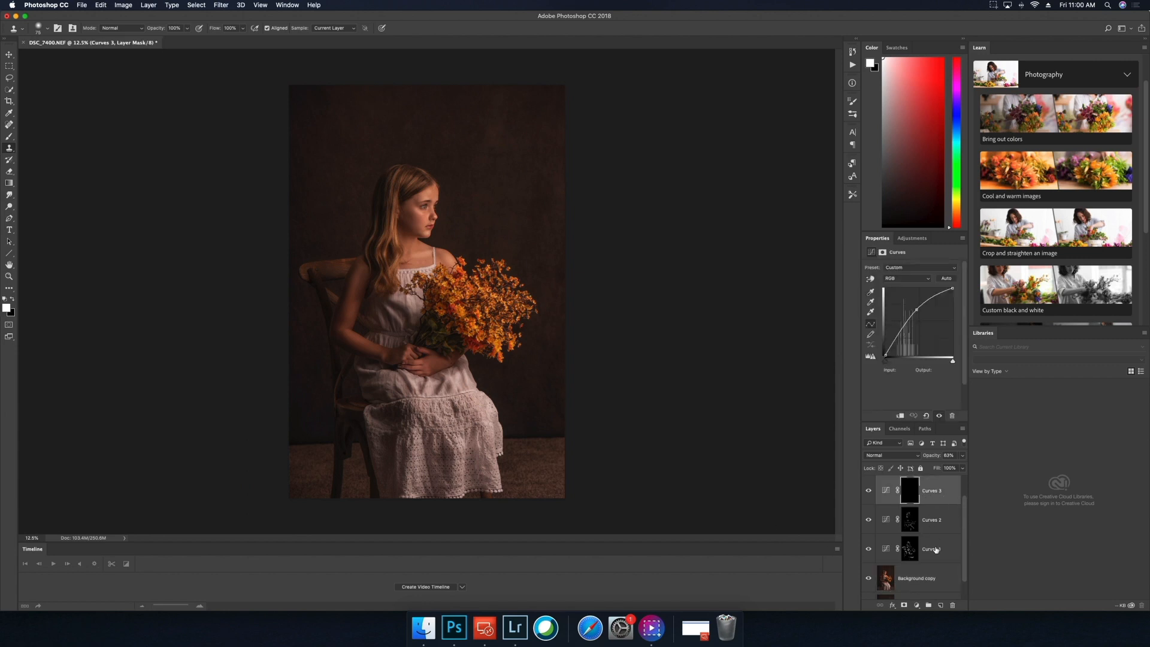
shift+click(925, 580)
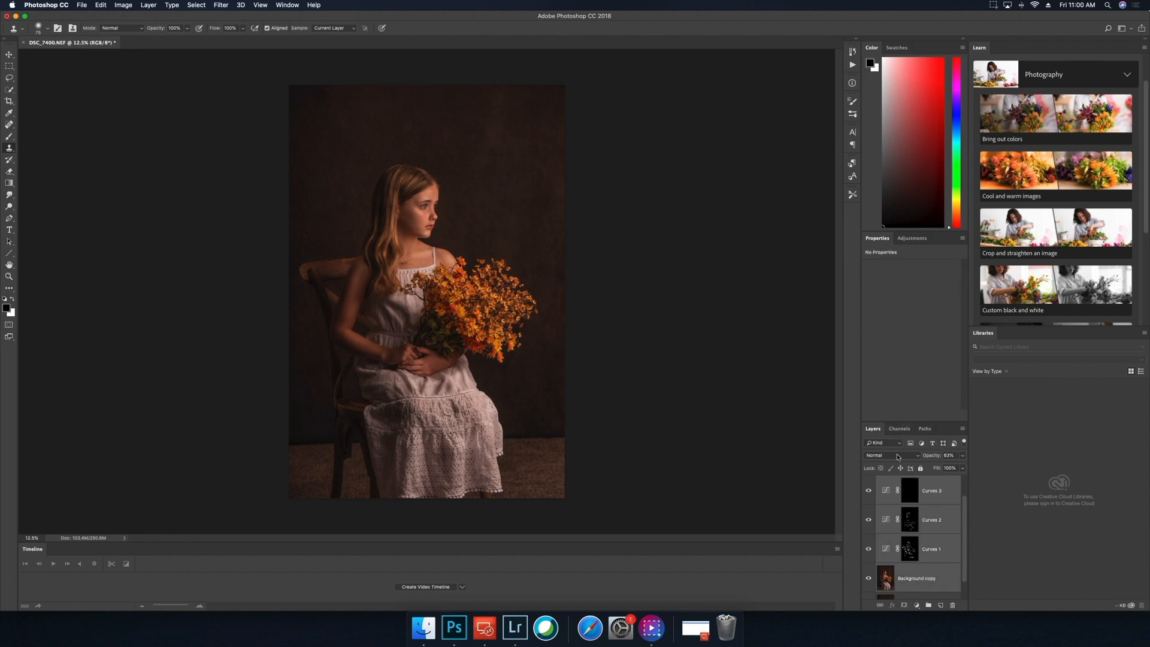
right_click(929, 502)
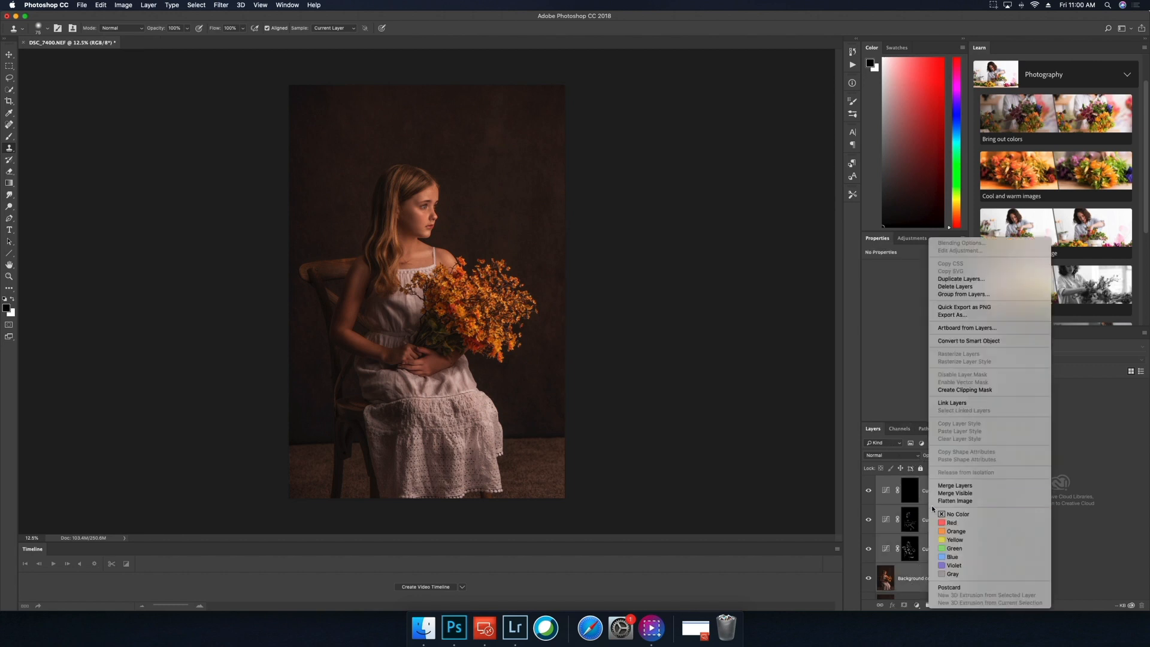
click(954, 294)
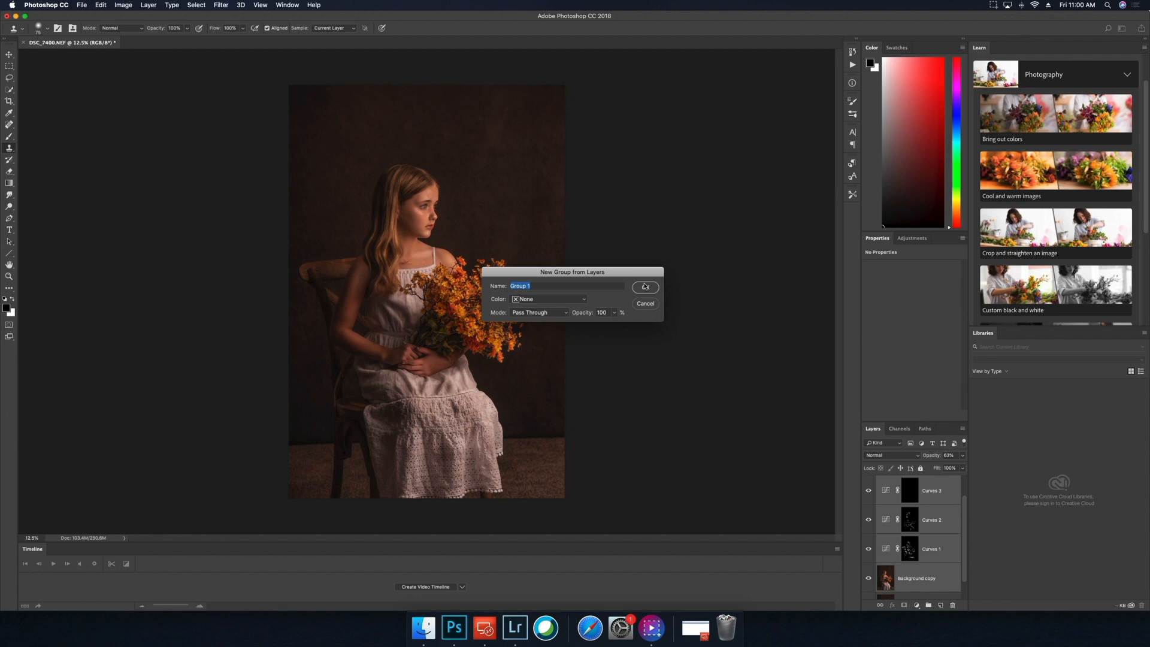
click(645, 286)
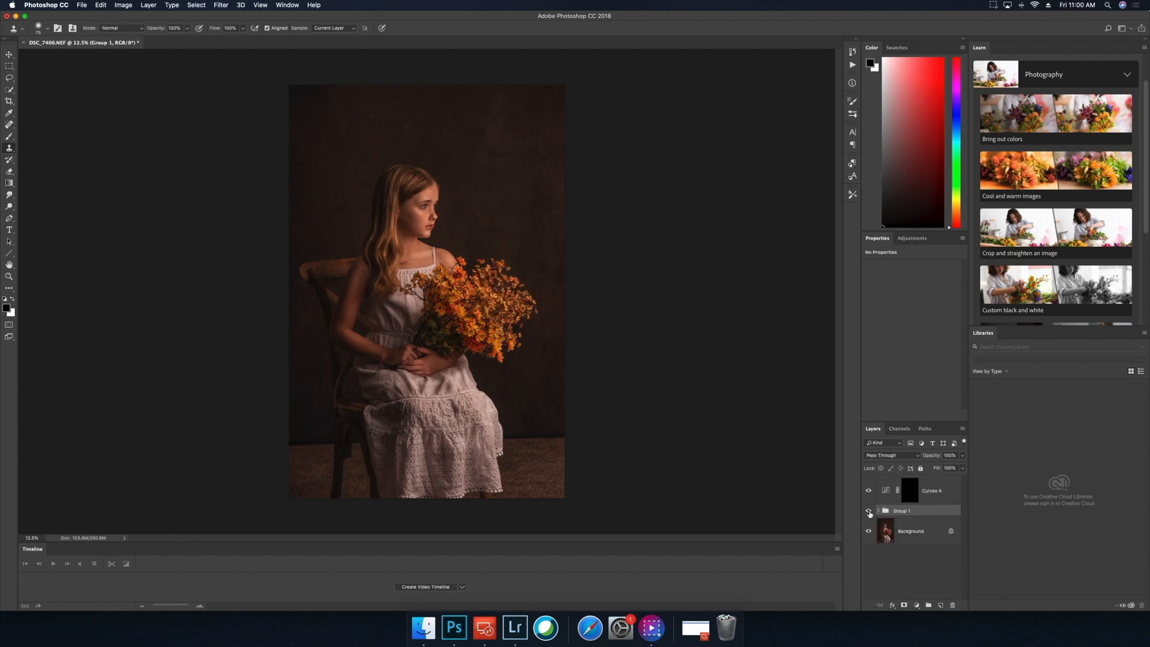
click(869, 511)
click(869, 511)
click(869, 511)
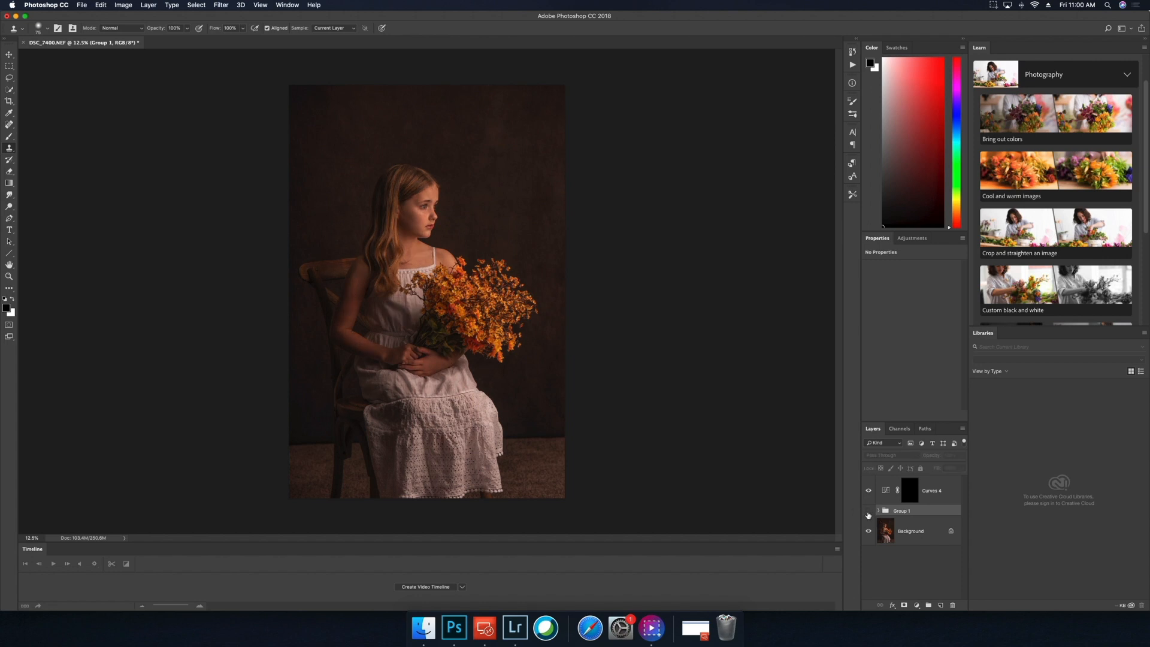
click(869, 511)
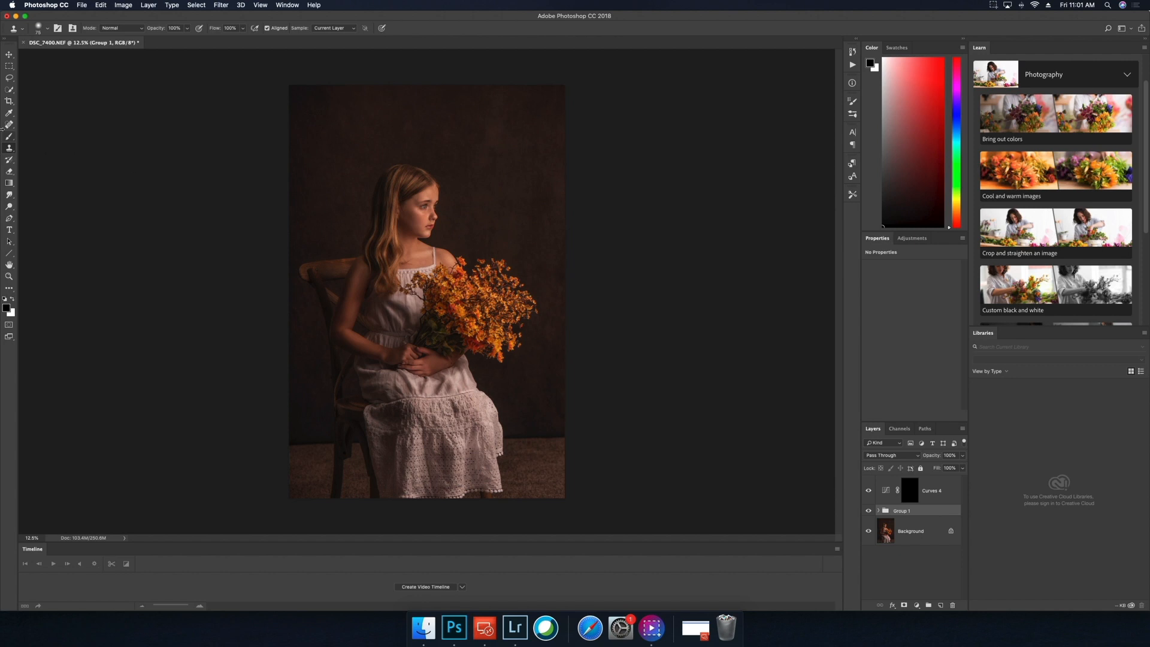
- Crop the portrait, trimming the lower edge below the dress and a narrow strip from the sides
click(9, 102)
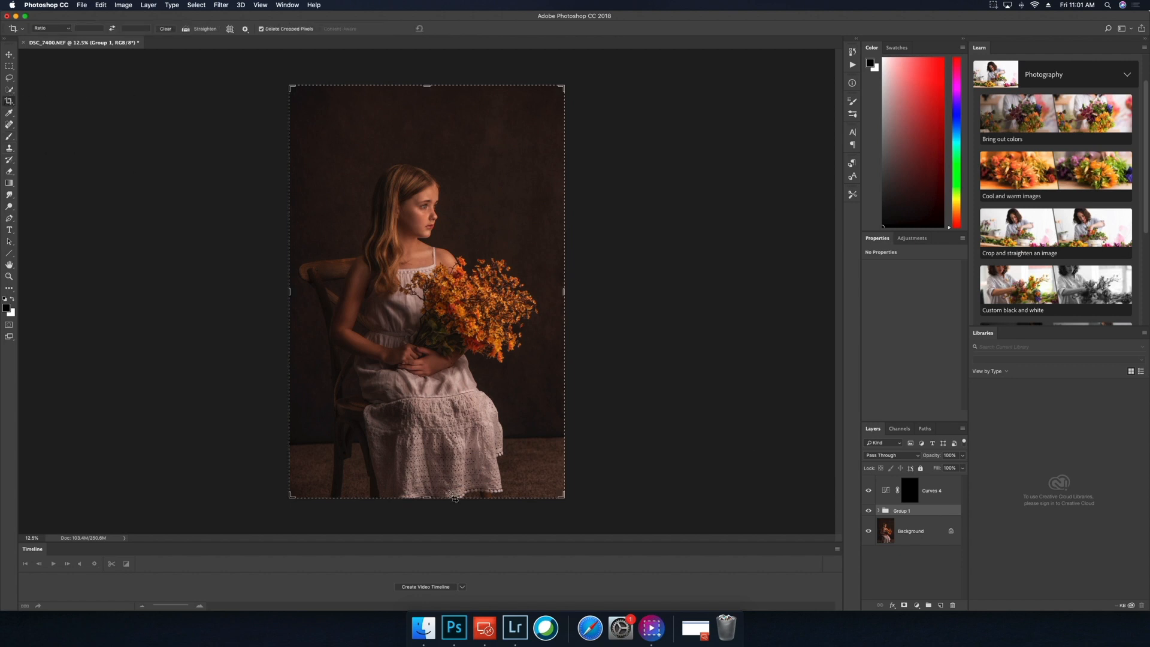
drag(432, 498, 437, 473)
drag(579, 481, 573, 463)
right_click(471, 369)
click(495, 546)
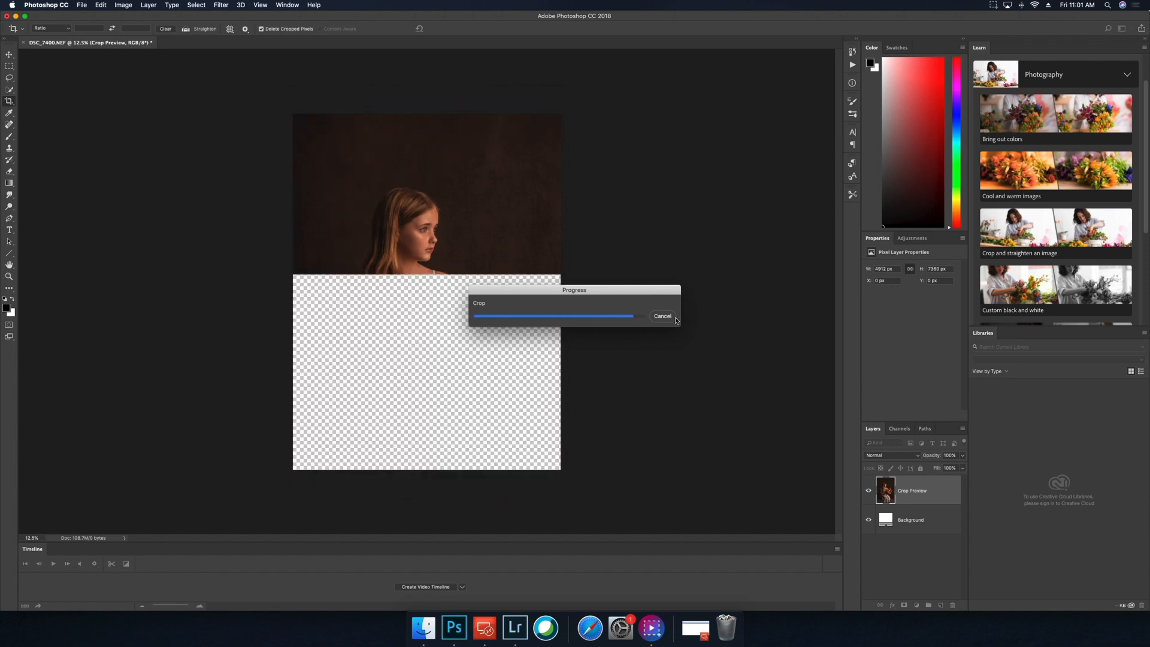
- Crop the lower edge further through the skirt, leaving the image about 6133 px high
click(9, 101)
click(428, 465)
drag(428, 464, 429, 463)
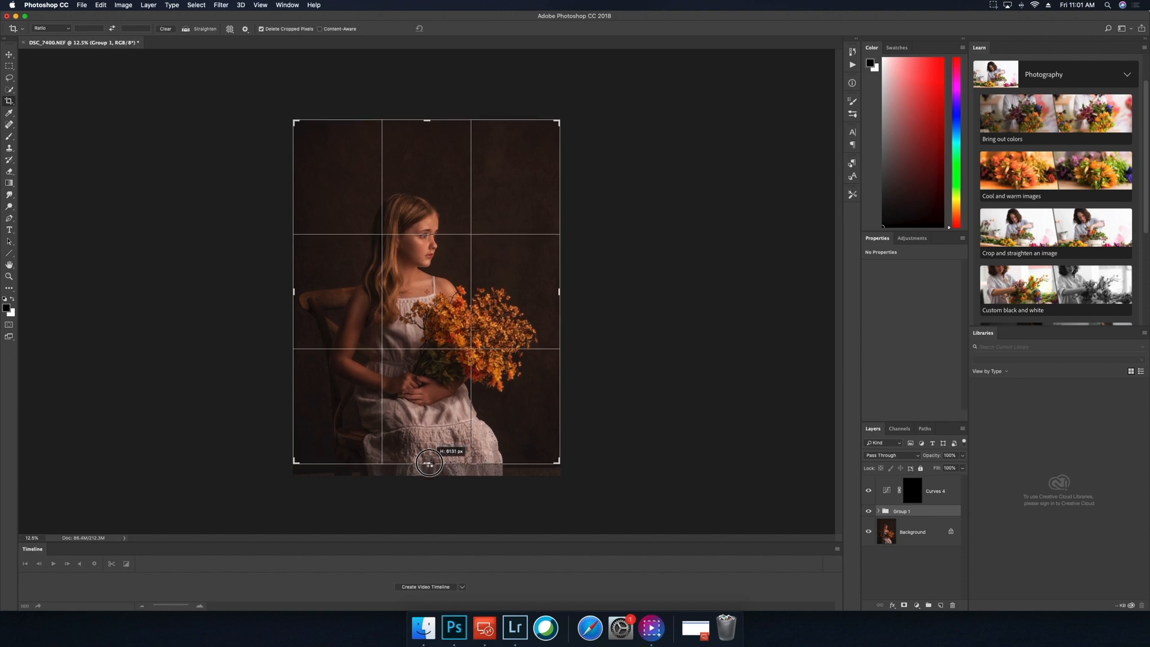
right_click(540, 332)
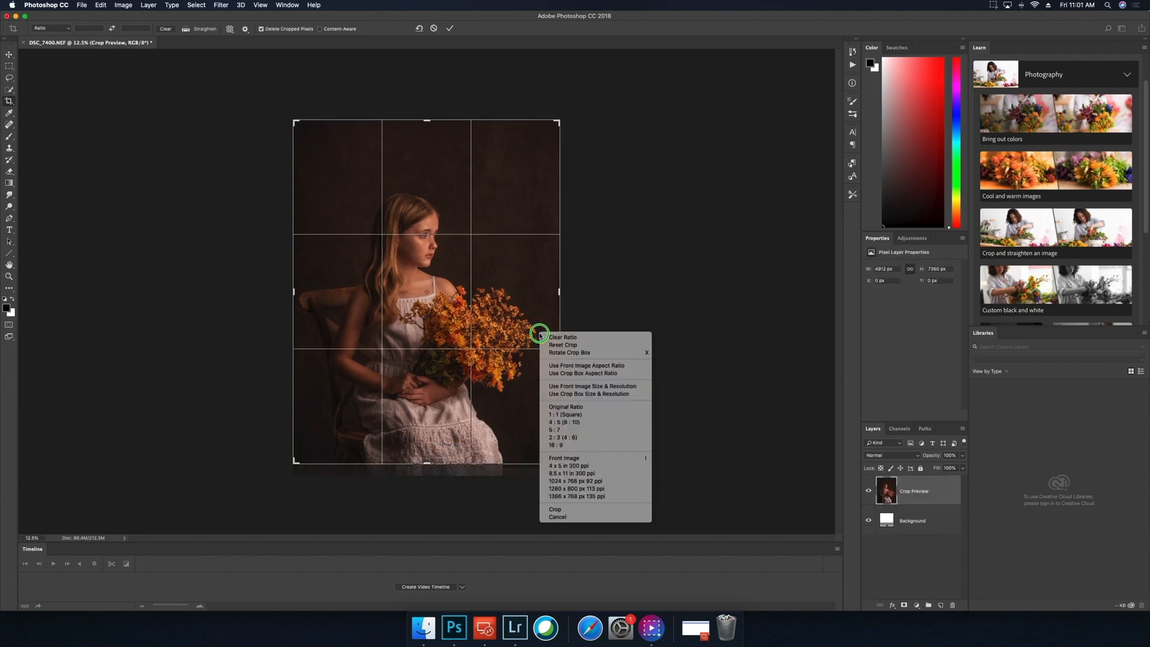
click(552, 509)
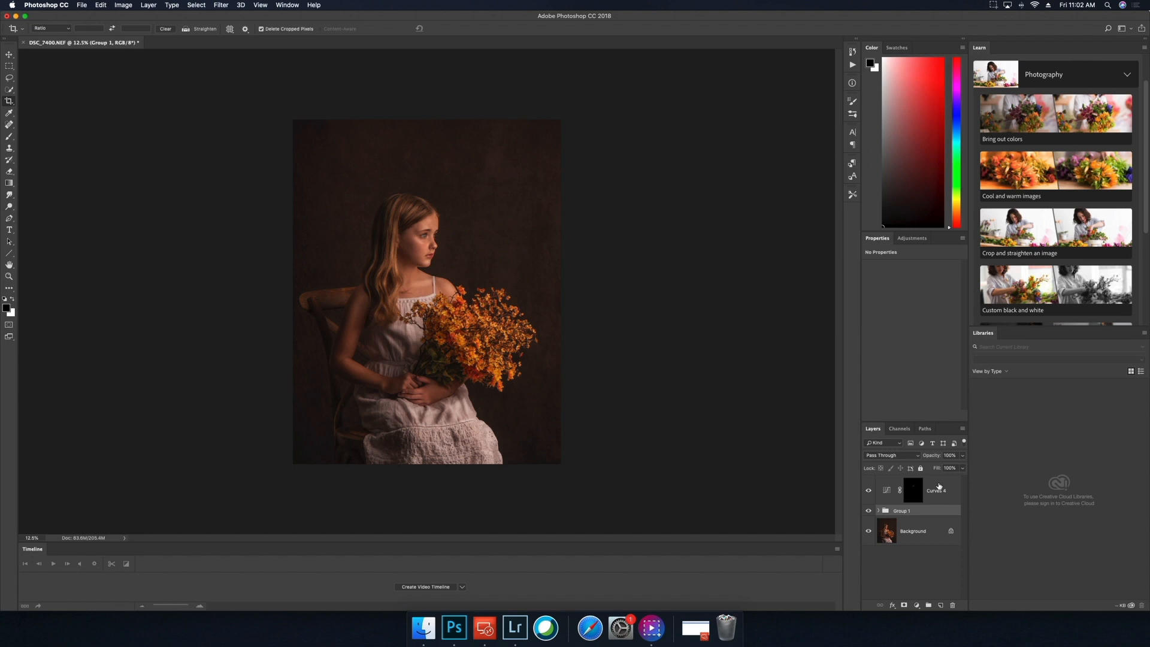
- Duplicate the Background layer, keeping the suggested name Background copy 2
click(888, 533)
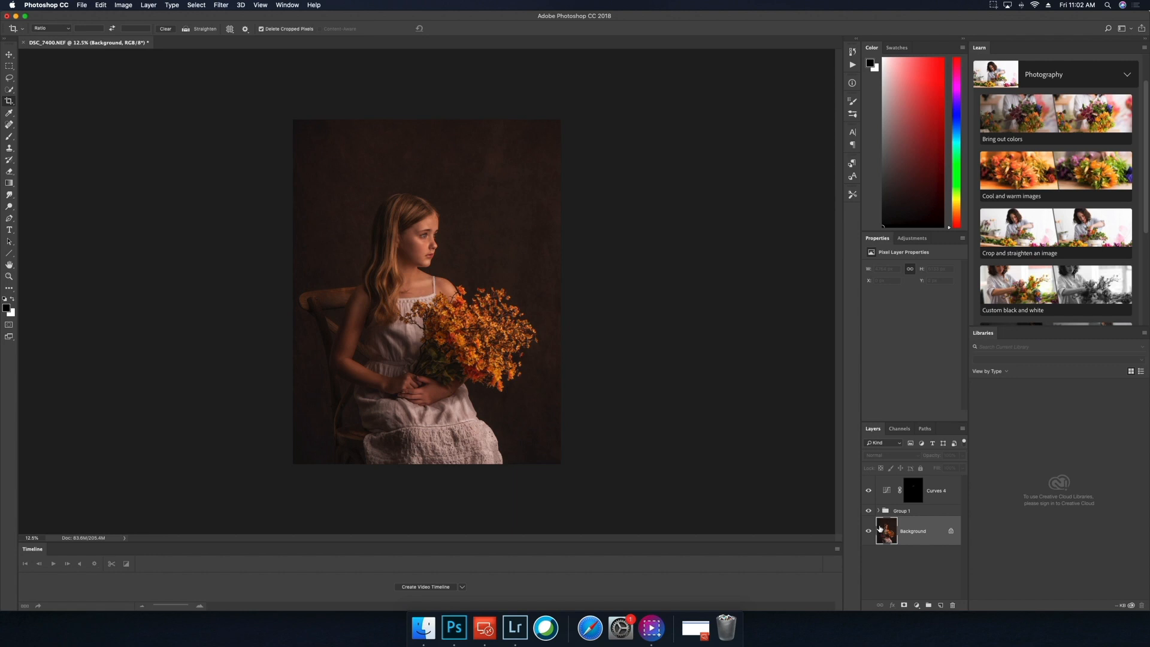
click(149, 5)
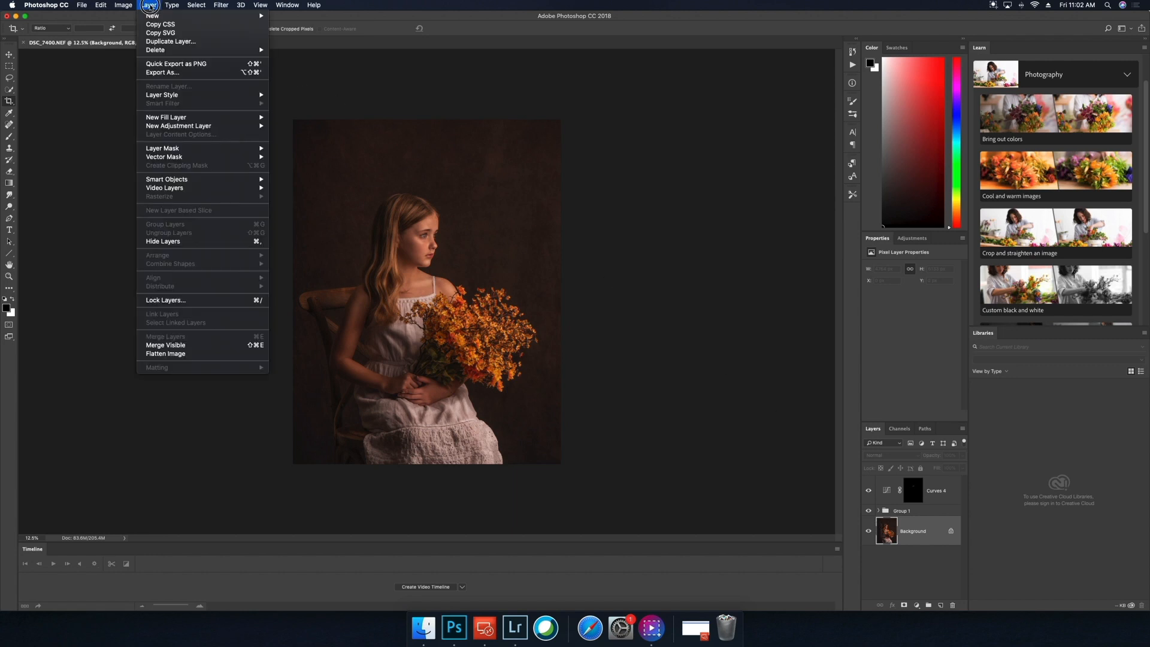
click(153, 40)
click(653, 267)
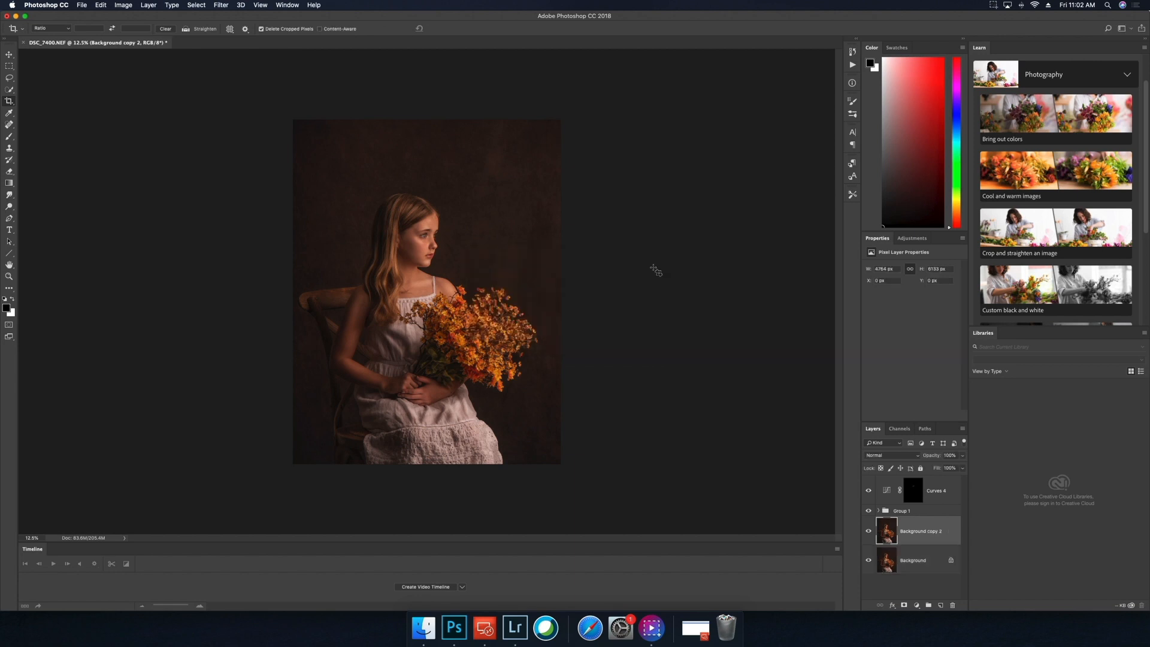
- Smooth the skin on Background copy 2 with the Imagenomic Portraiture 3 filter, using the Smoothing: Normal preset on the same layer
click(215, 4)
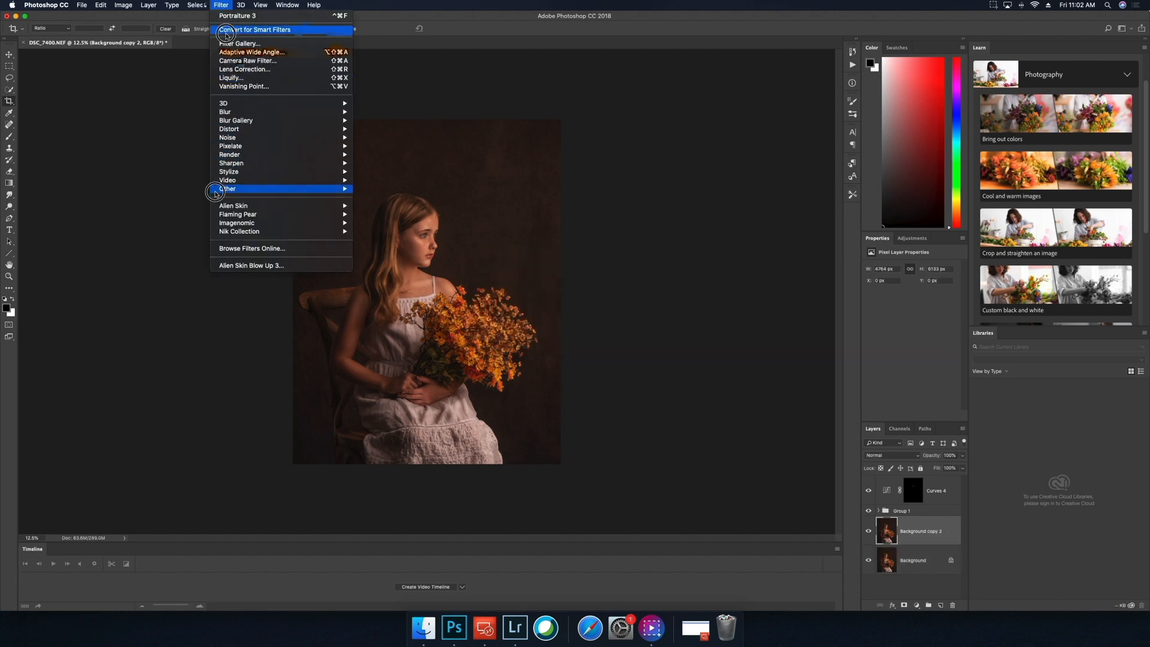
mouse_move(227, 225)
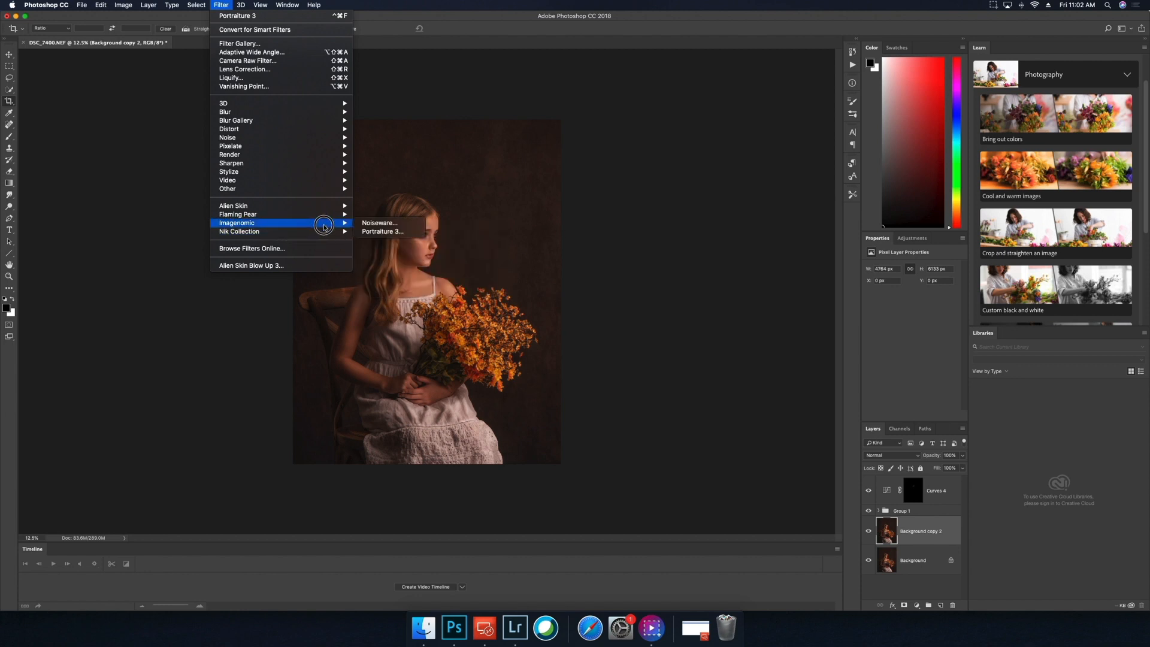
click(400, 233)
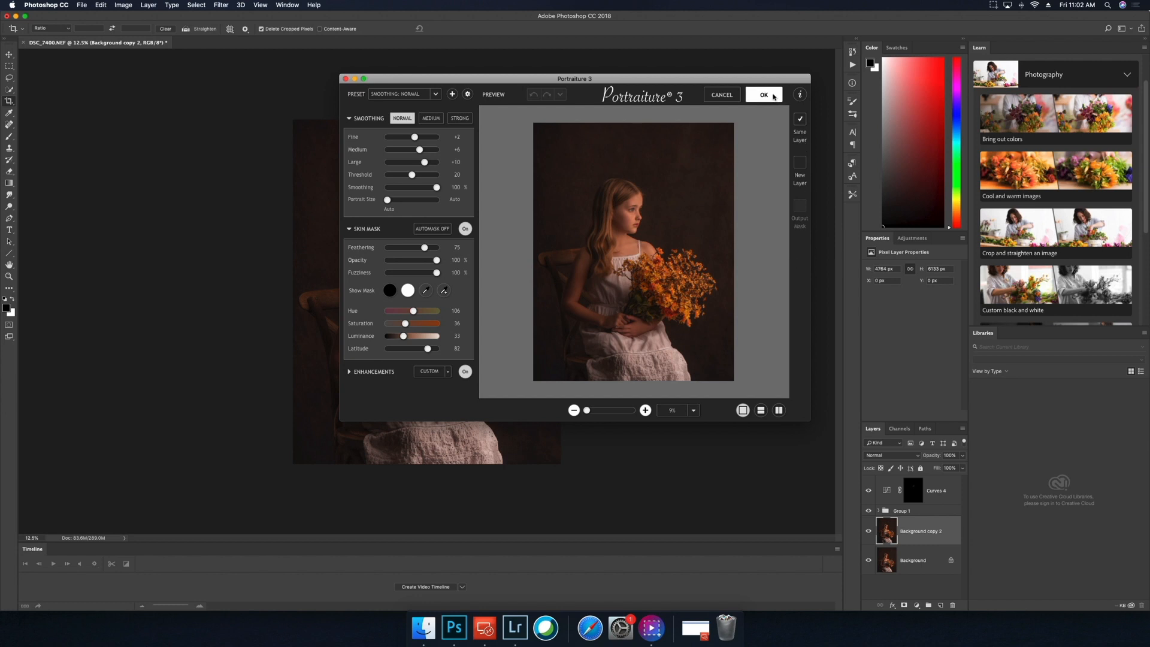
click(771, 96)
click(765, 99)
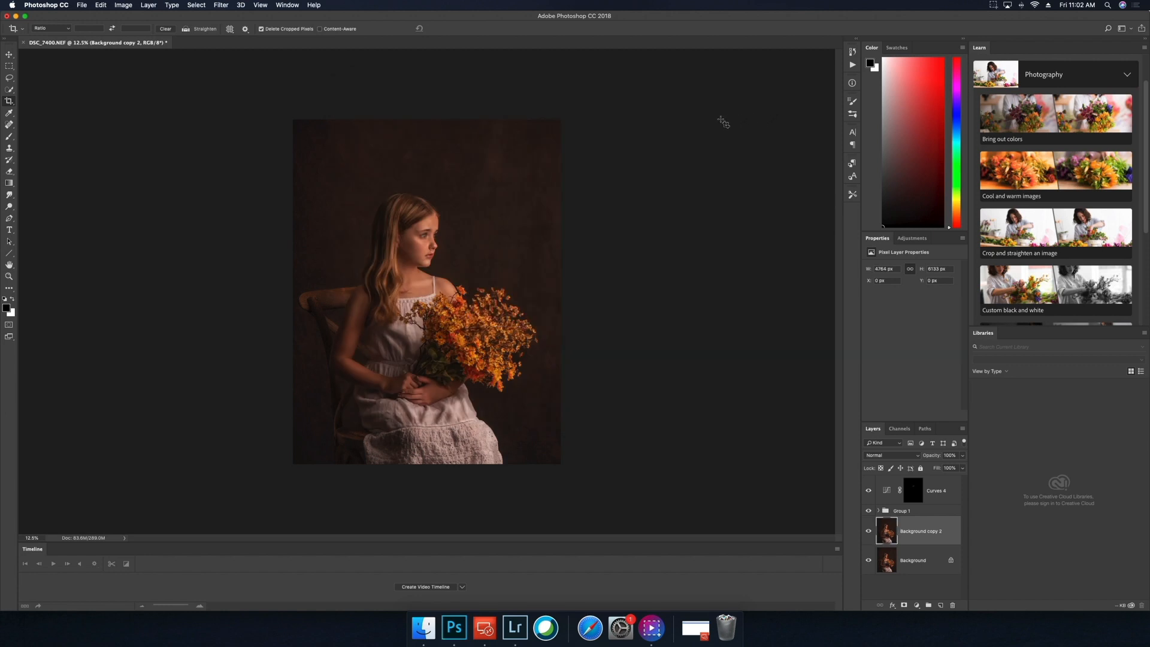
- Move the smoothed Background copy 2 layer above Curves 4, to the head of the layer stack
click(259, 5)
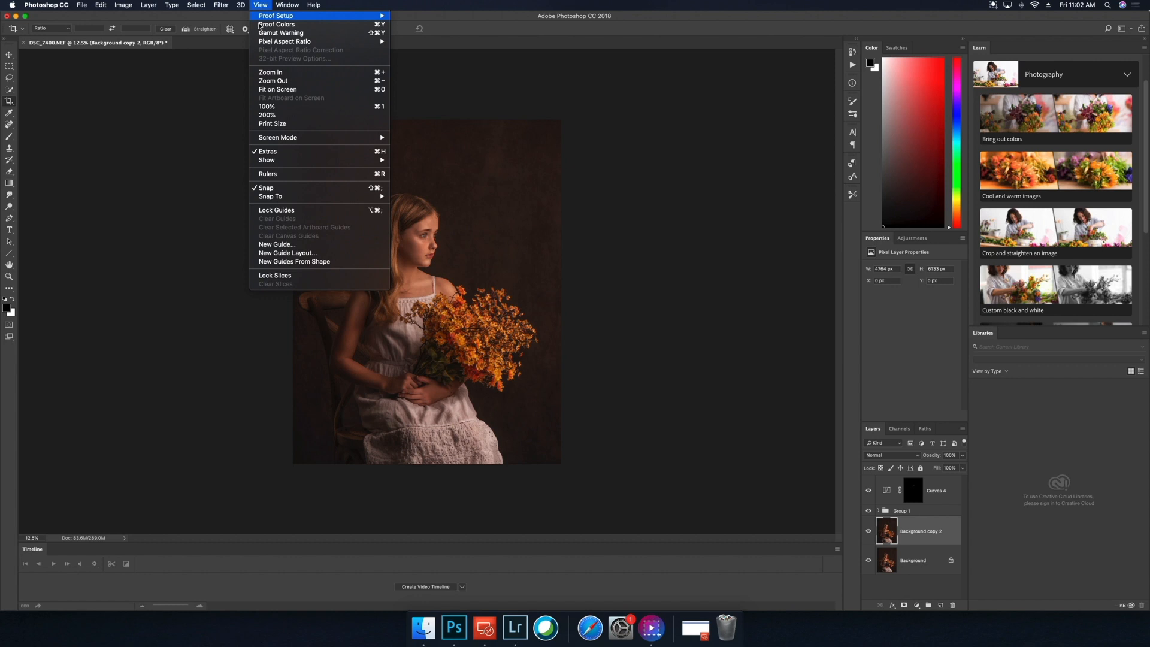
click(276, 72)
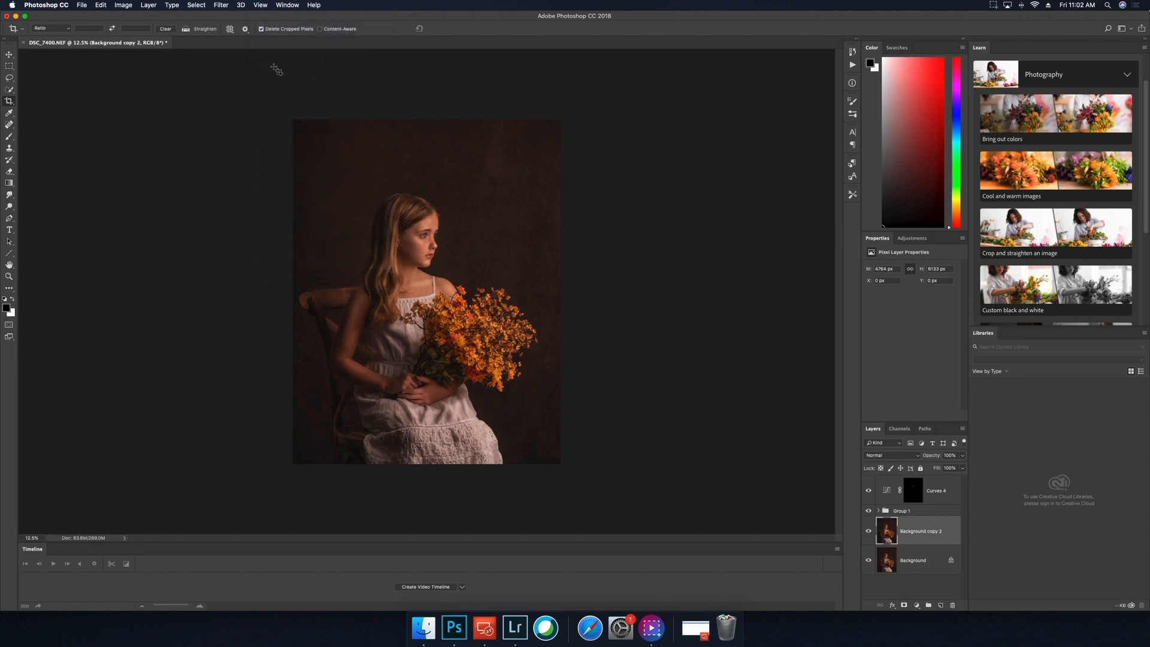
click(261, 4)
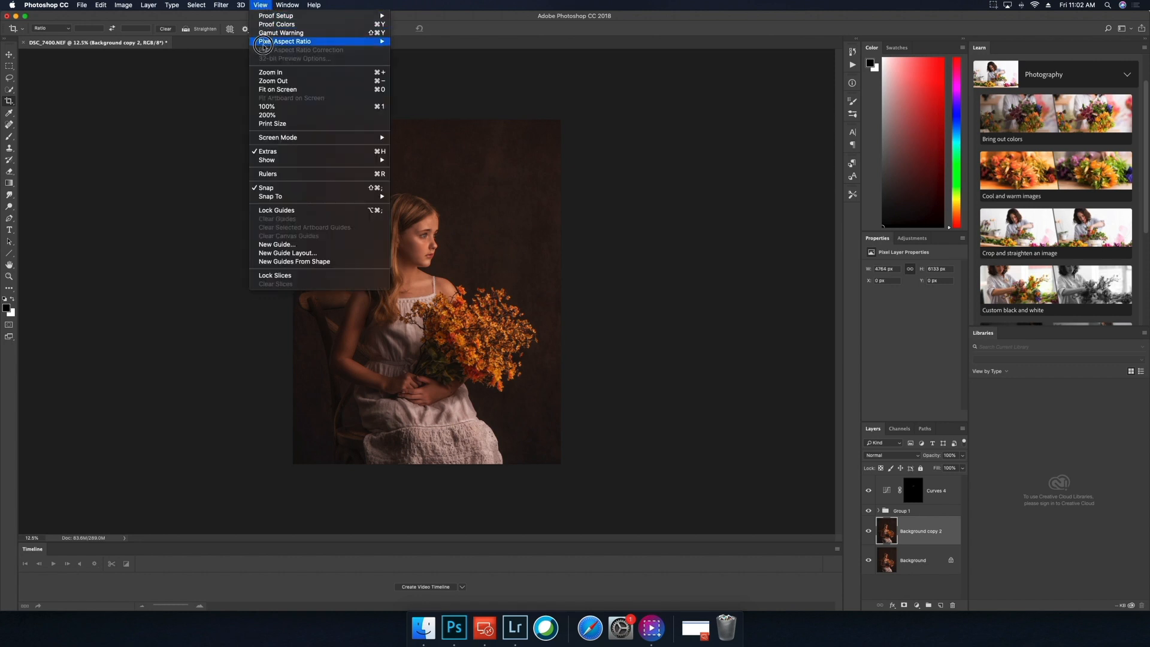
click(261, 72)
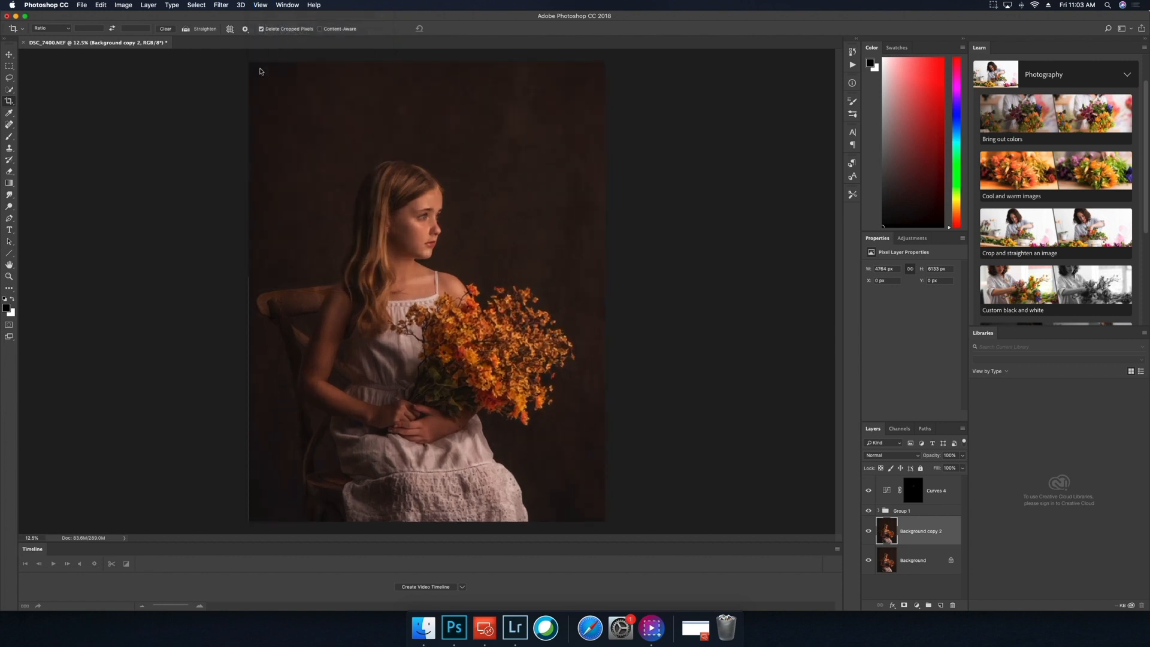
click(263, 6)
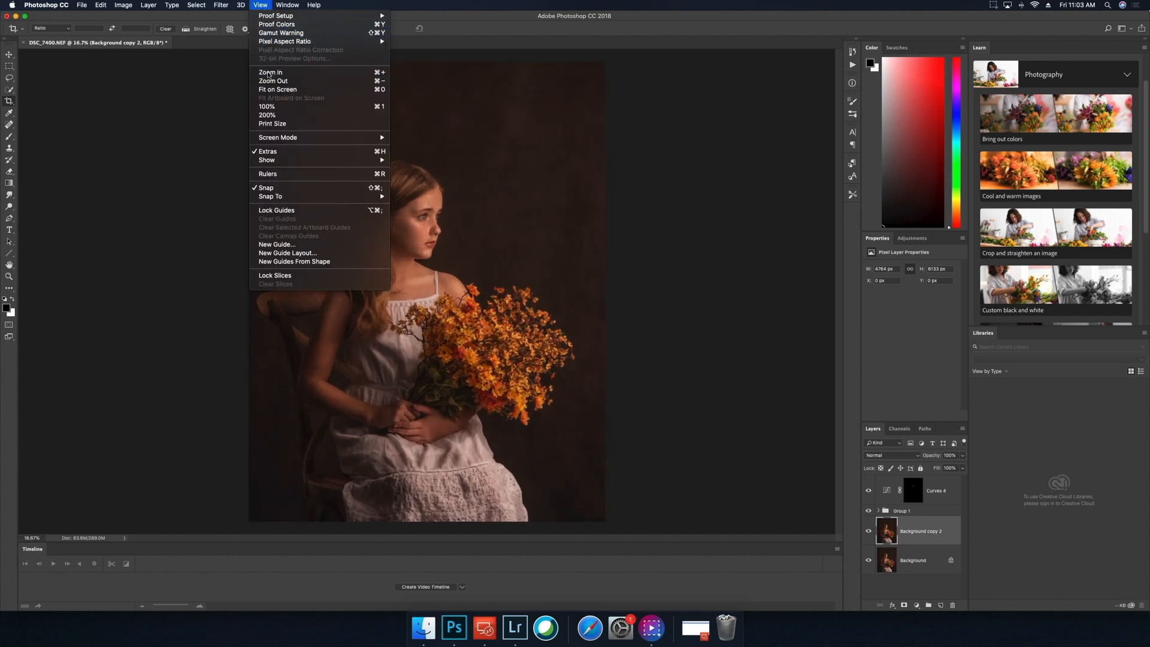
click(268, 74)
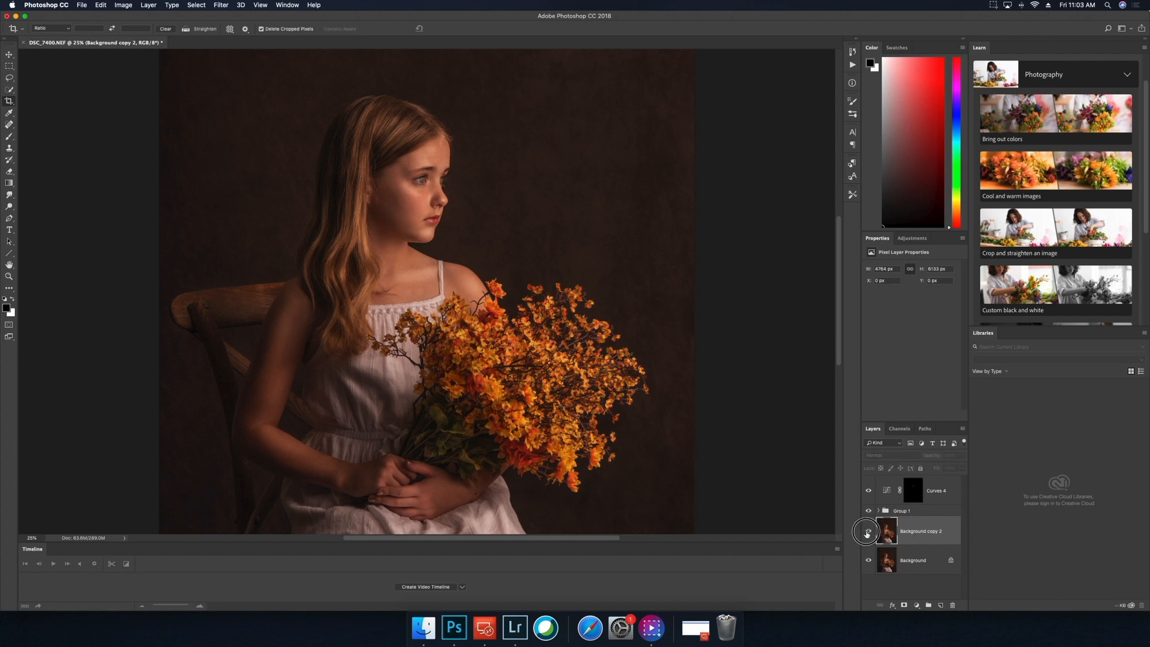
drag(924, 532, 924, 490)
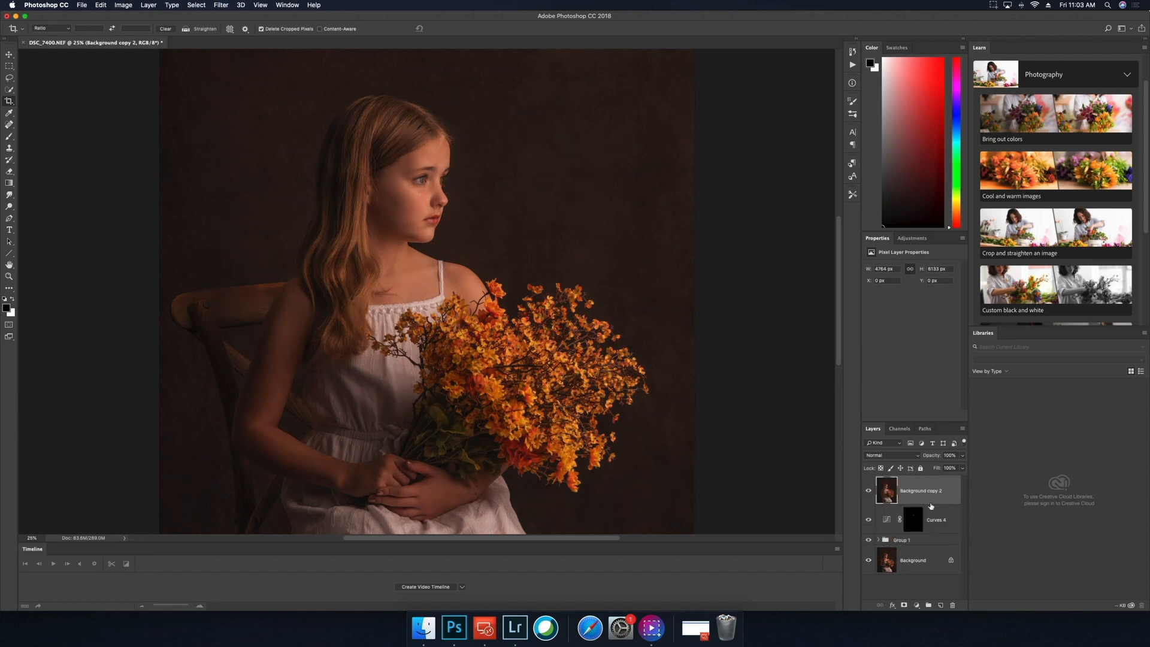
- Reduce the opacity of Background copy 2 to 51%, comparing the skin with the layer hidden and shown
click(962, 455)
drag(961, 466, 946, 469)
click(869, 492)
click(870, 492)
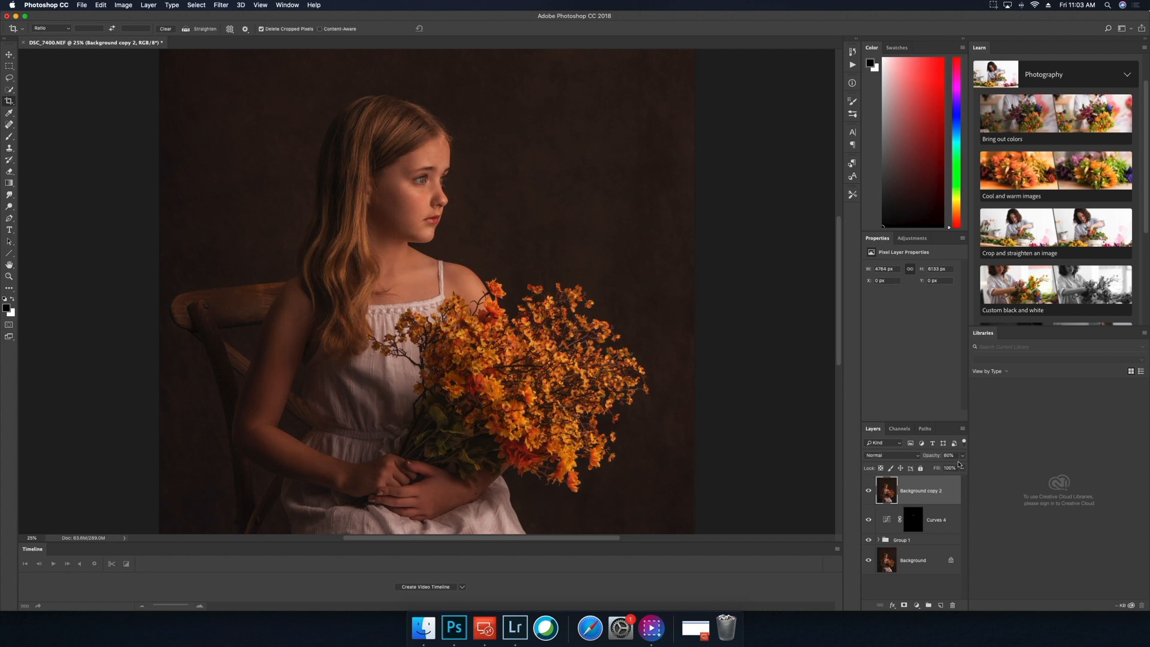
click(963, 455)
drag(946, 467, 942, 467)
click(869, 492)
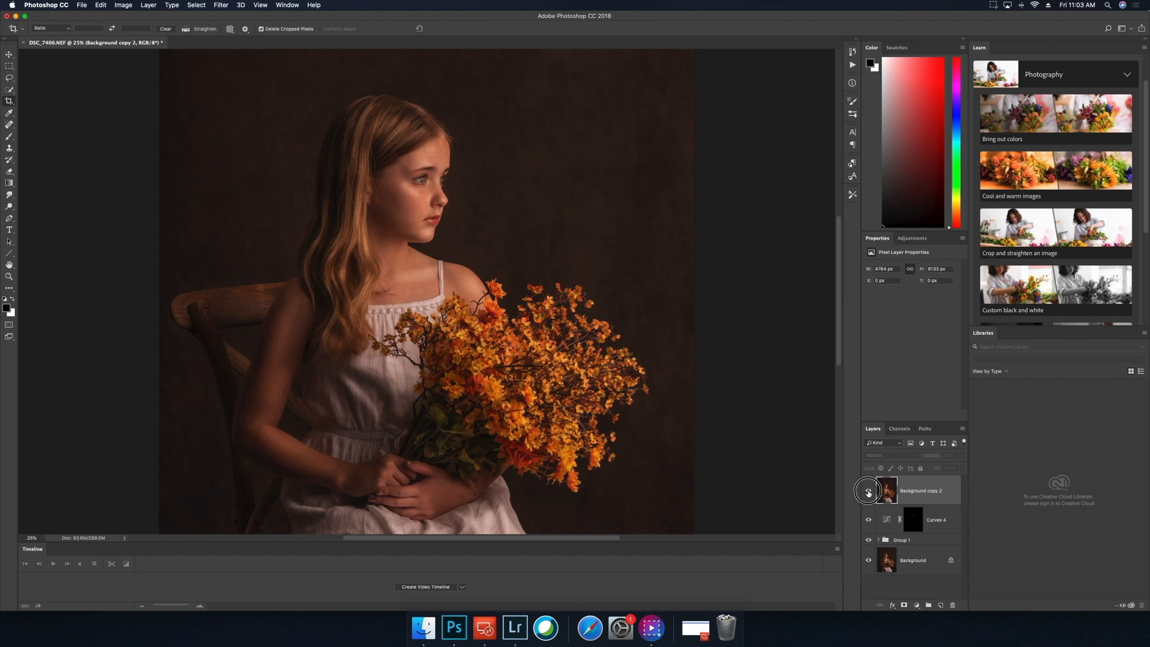
click(869, 491)
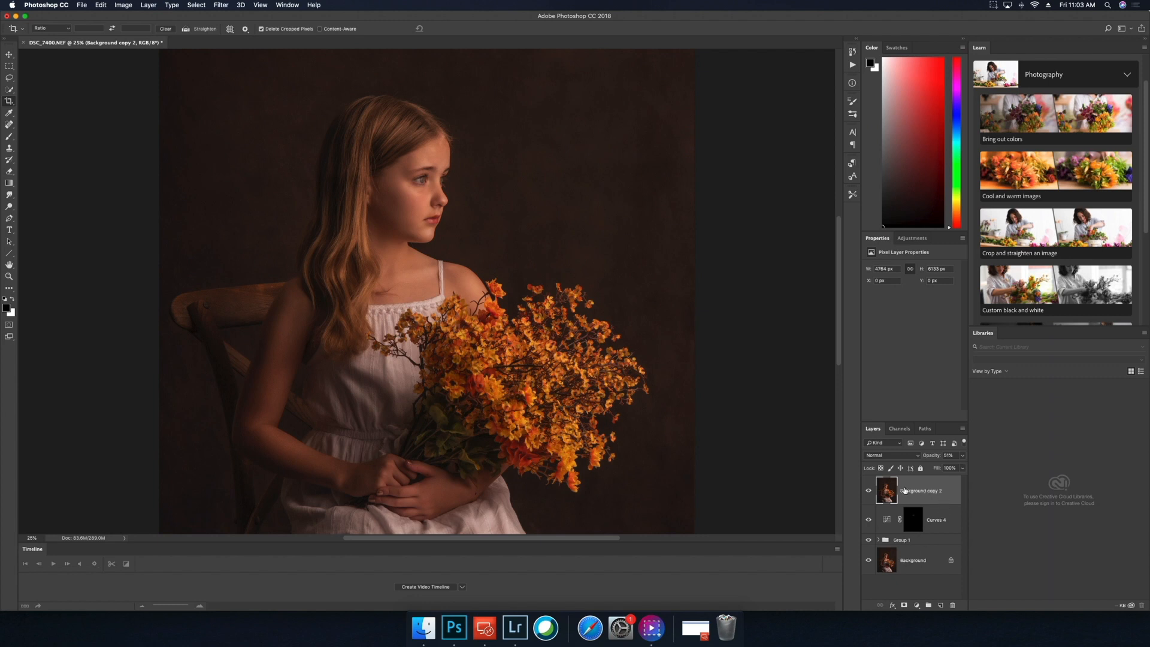
click(869, 493)
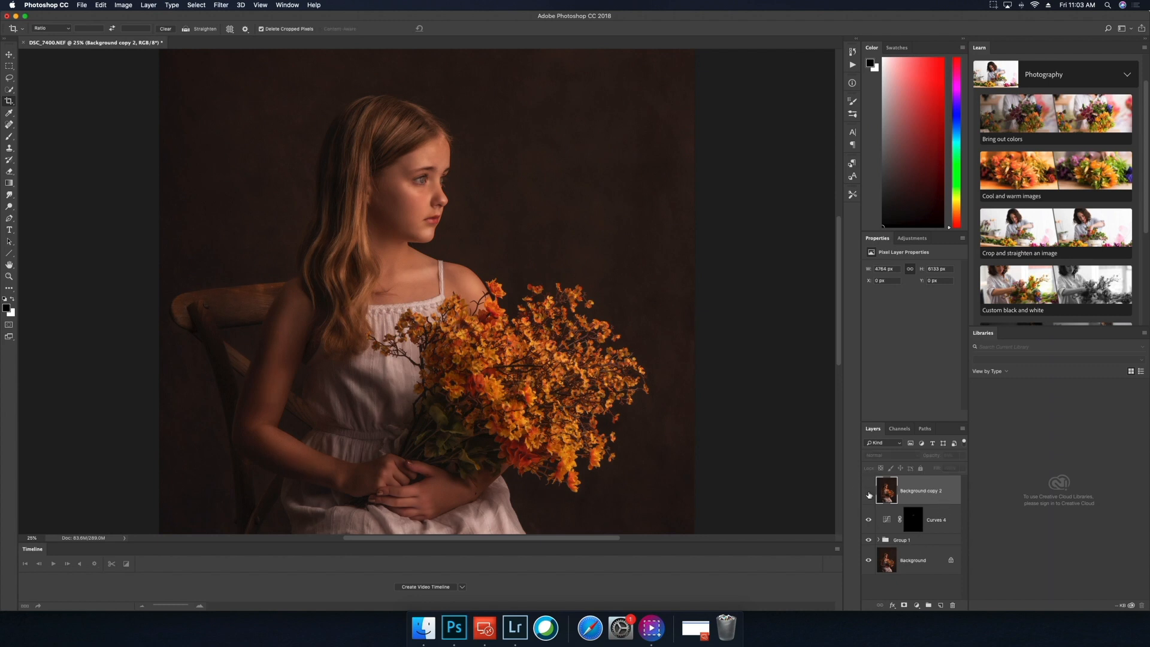
click(869, 493)
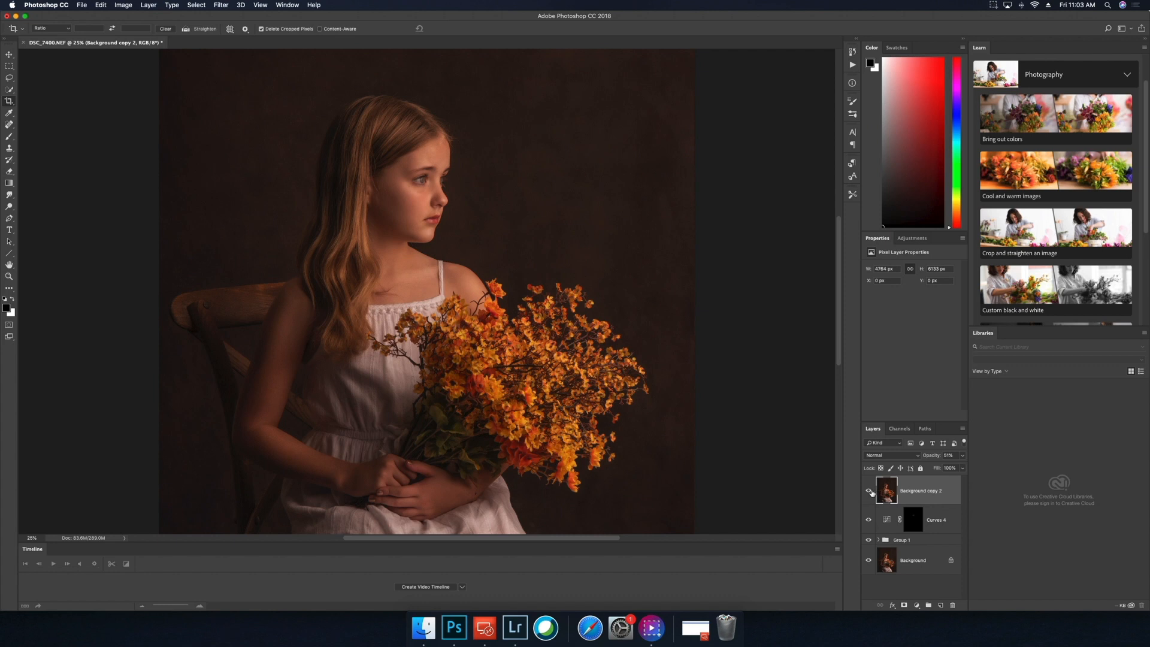
click(869, 493)
click(869, 491)
- Move Background copy 2 into Group 1, expand the group and check the smoothing layer's effect and the layers beneath it
drag(913, 493, 914, 539)
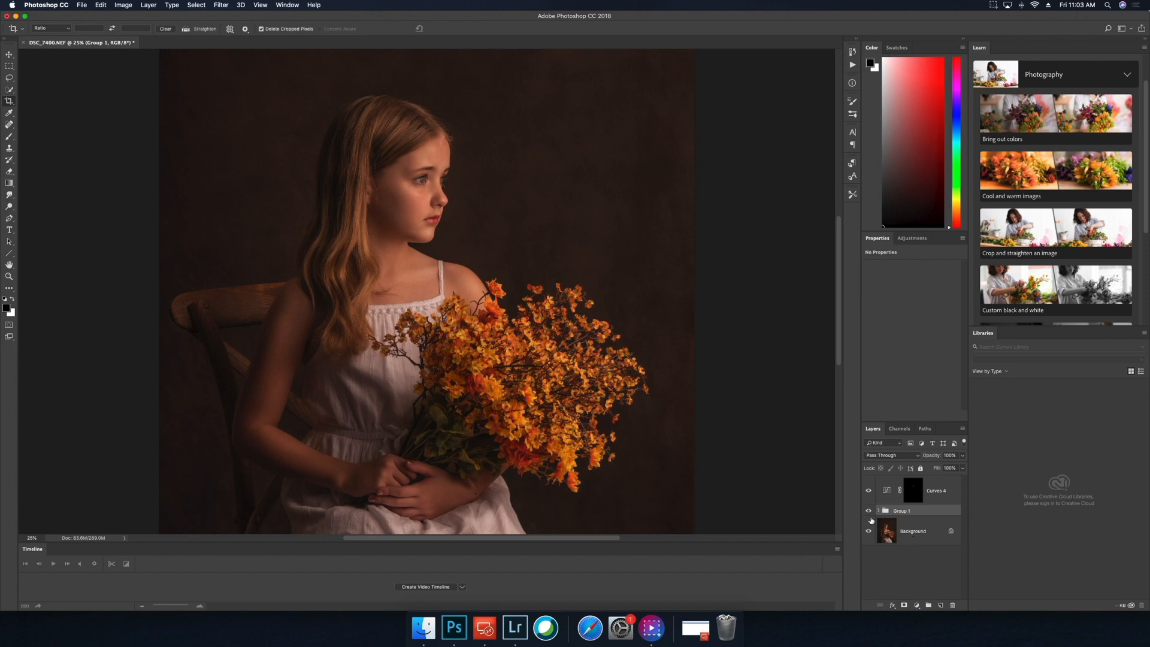
click(878, 511)
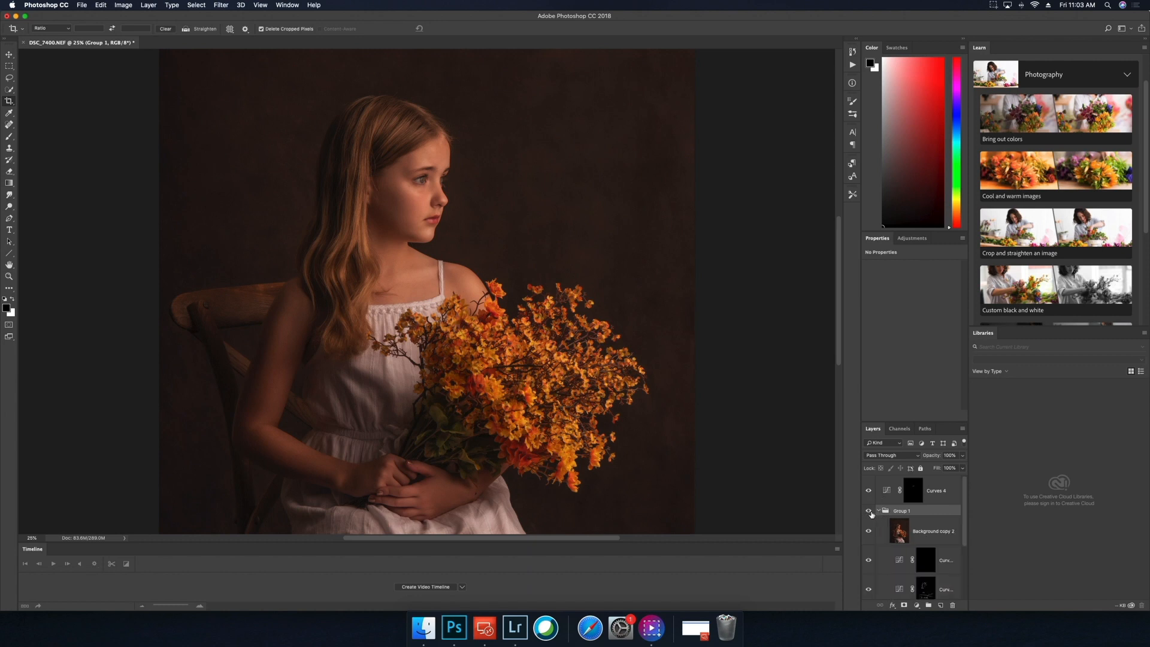
click(867, 532)
click(868, 532)
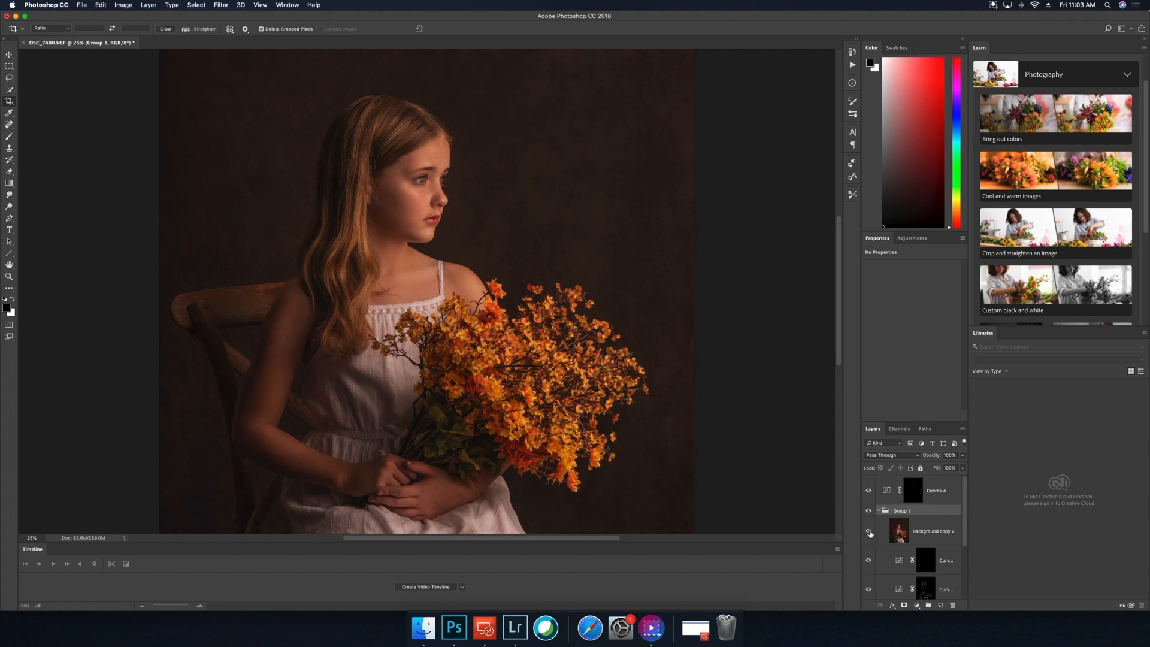
click(961, 540)
drag(964, 535, 959, 569)
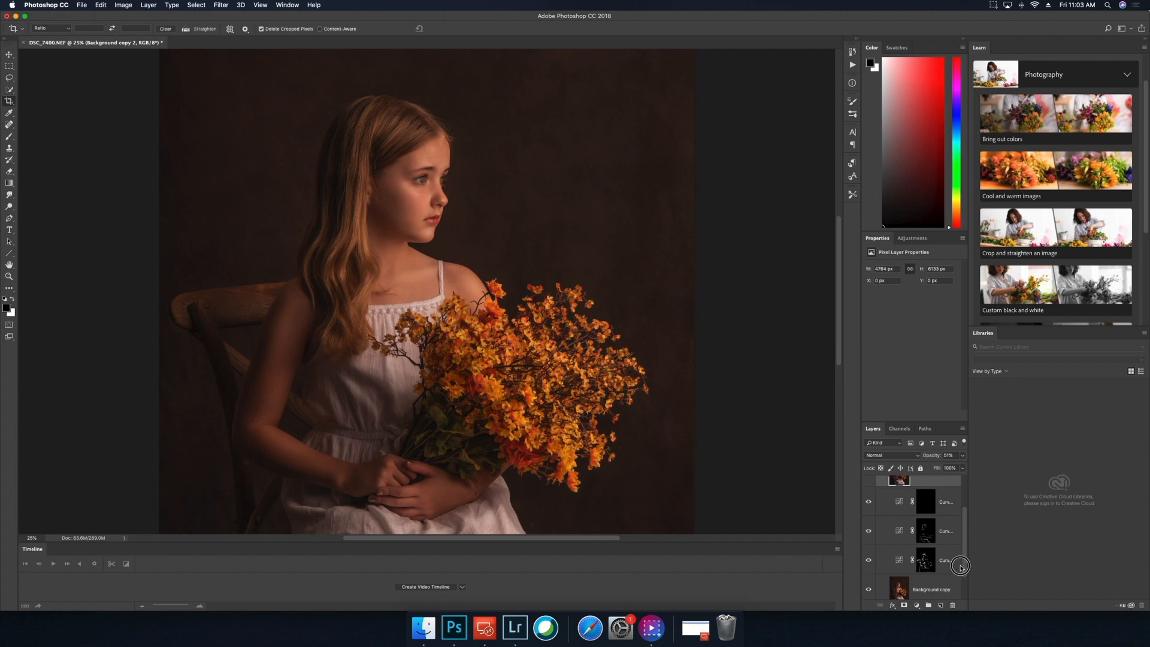
- Move Background copy 2 below the Curves layers, directly above Background copy, and compare the image with the layer hidden and shown
click(924, 483)
drag(924, 483, 918, 565)
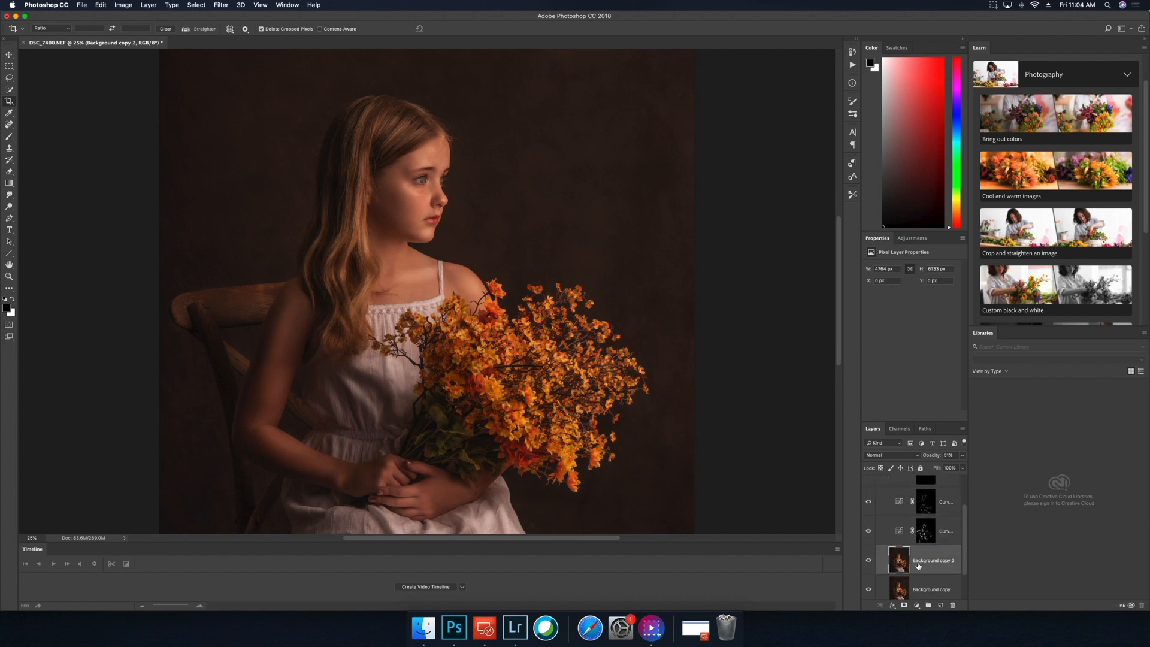
click(866, 562)
click(867, 562)
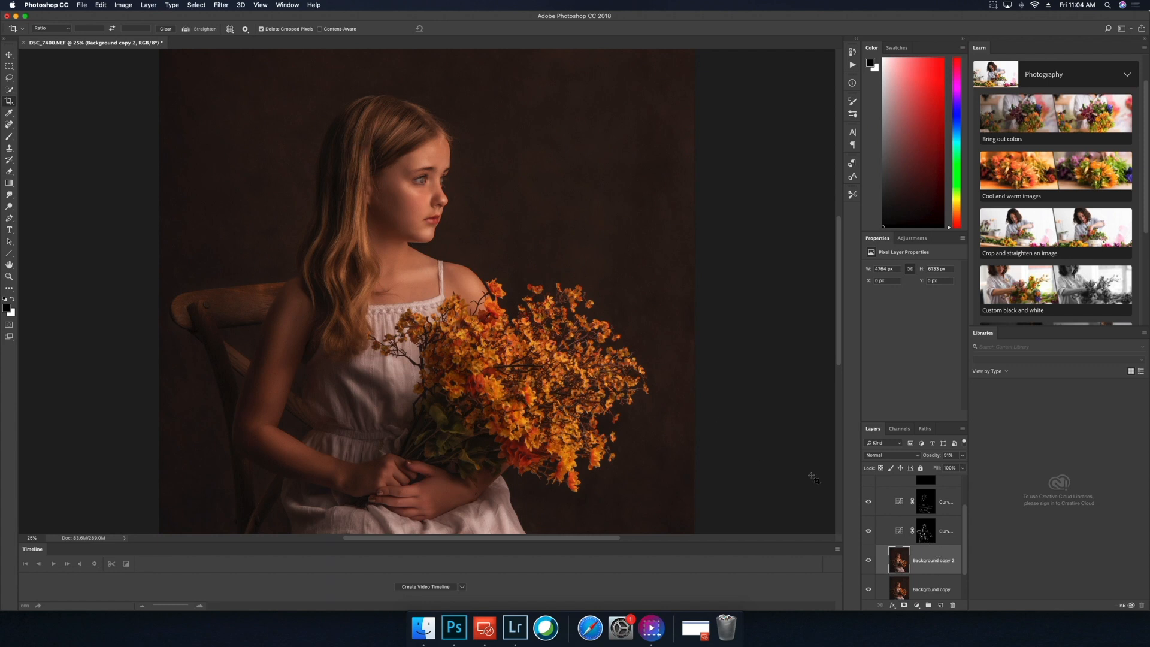
- Add a new Gradient fill layer above Background copy 2, keeping the default name, Normal mode and 100% opacity
drag(966, 523, 969, 482)
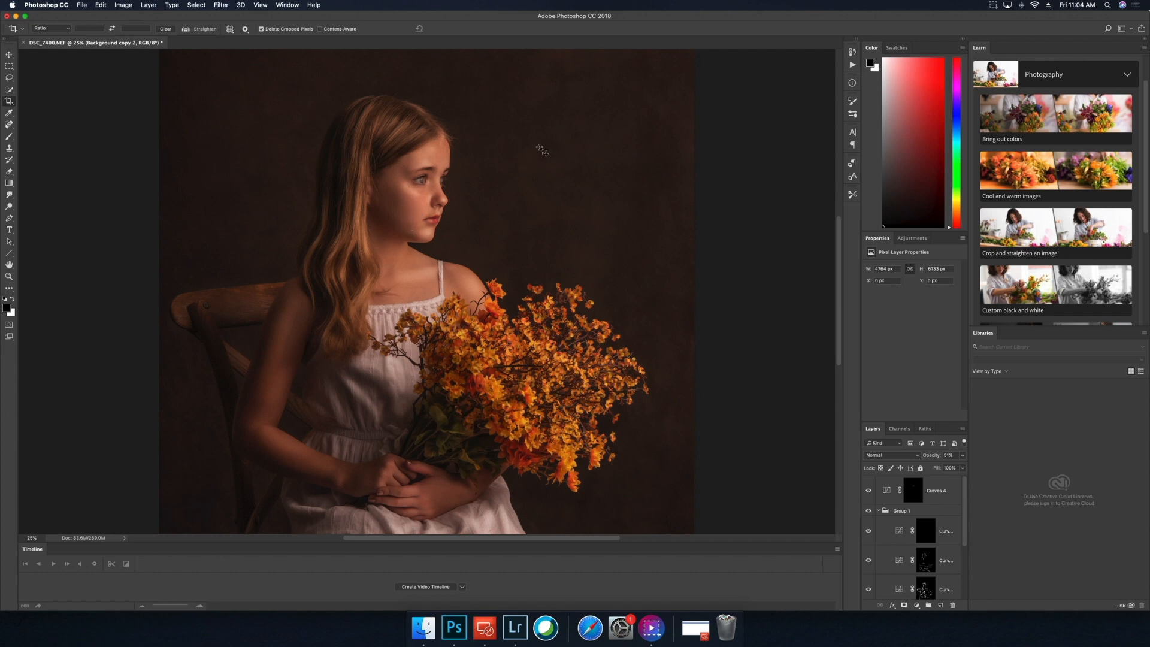
click(262, 5)
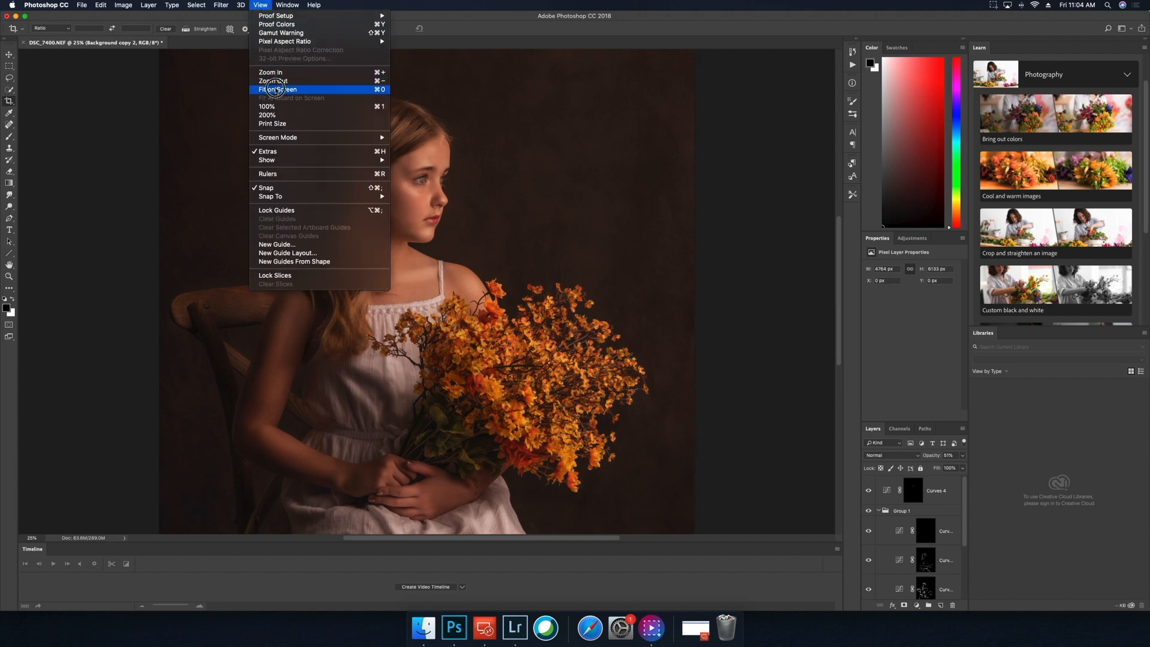
click(279, 89)
click(260, 5)
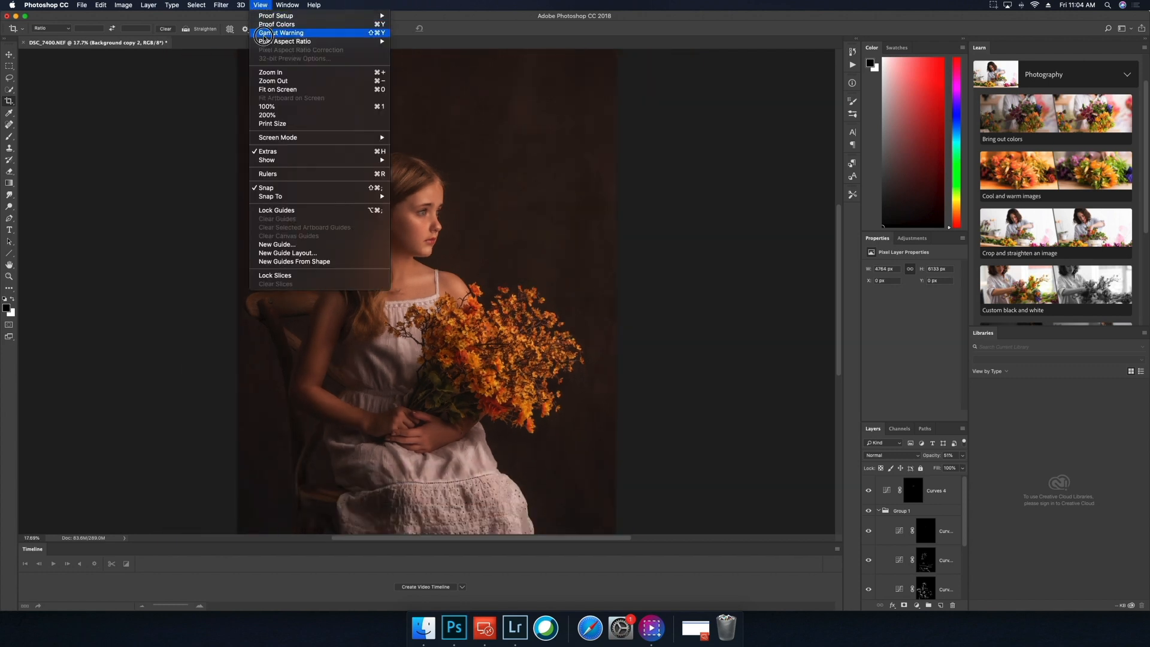
click(276, 79)
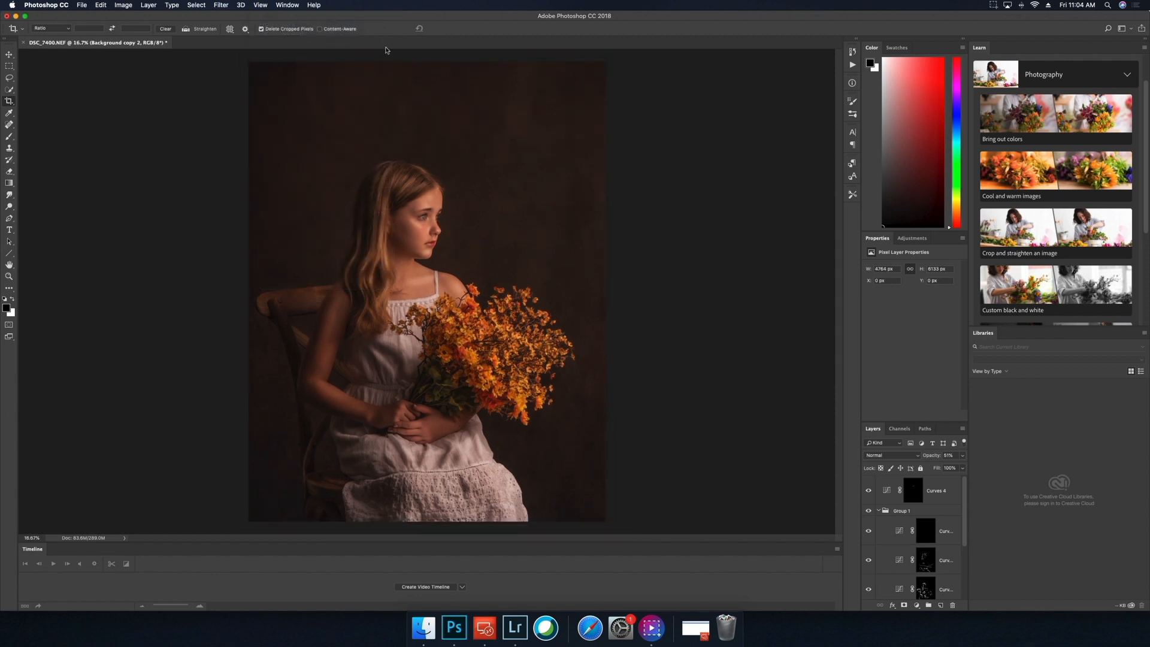
click(146, 5)
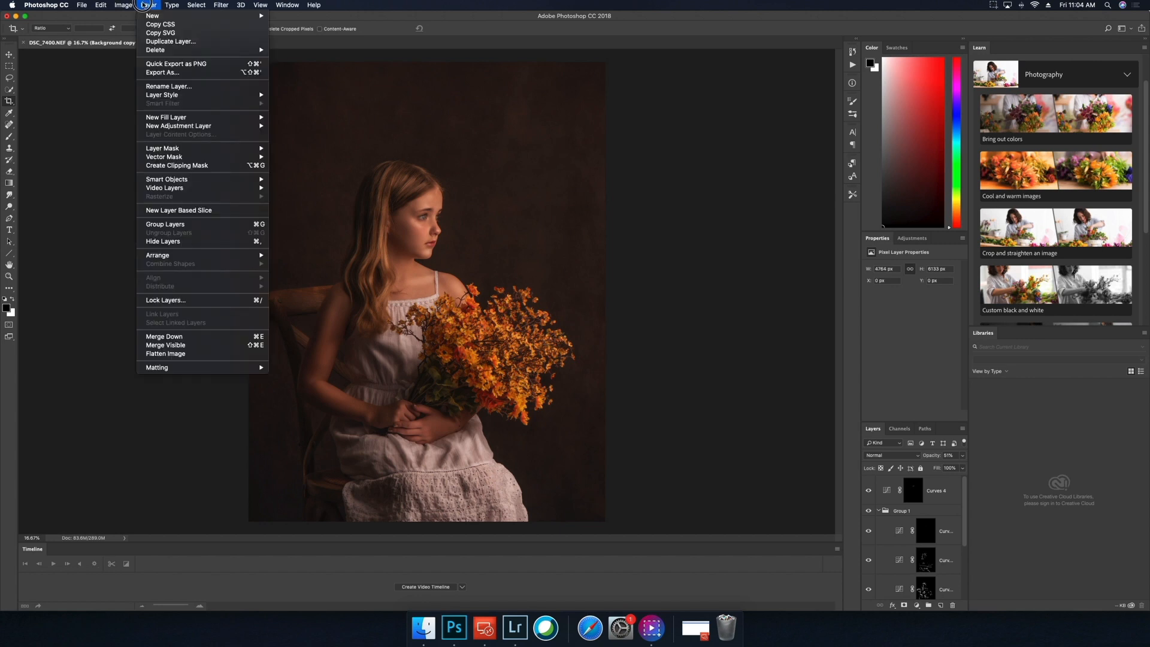
mouse_move(176, 126)
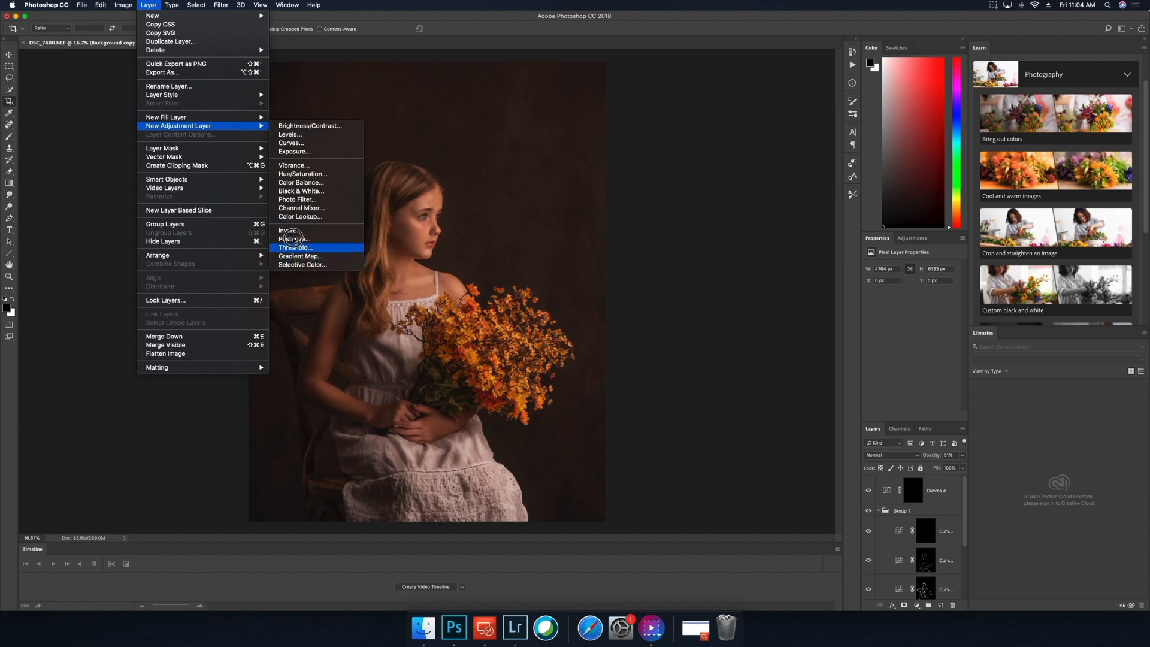
mouse_move(212, 118)
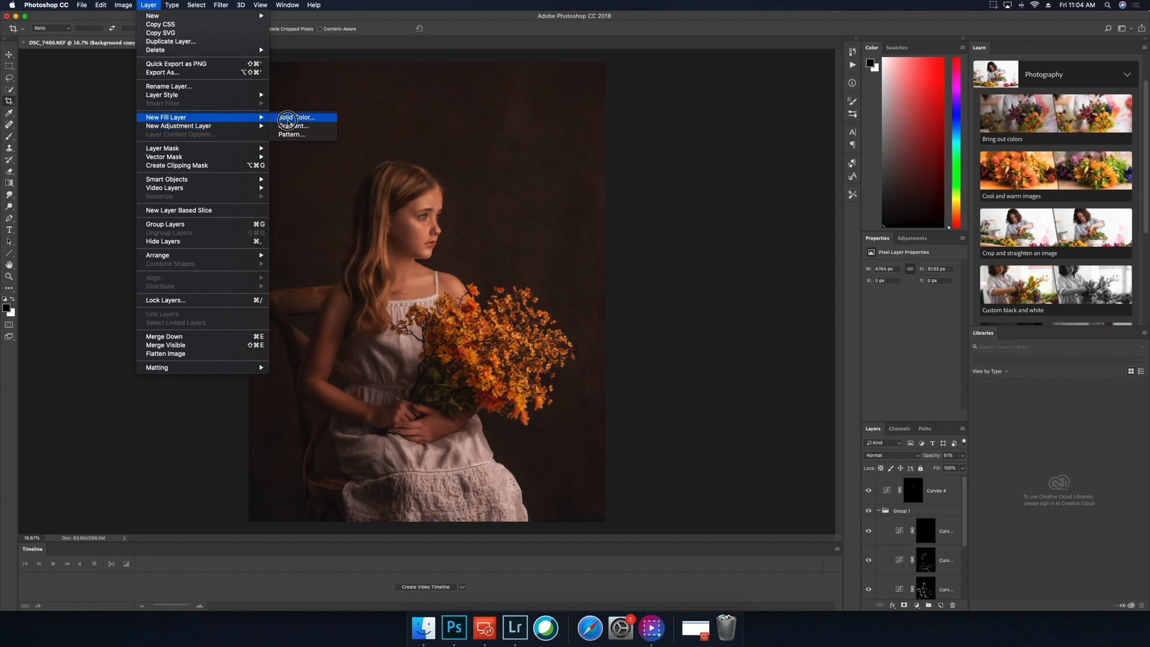
click(873, 171)
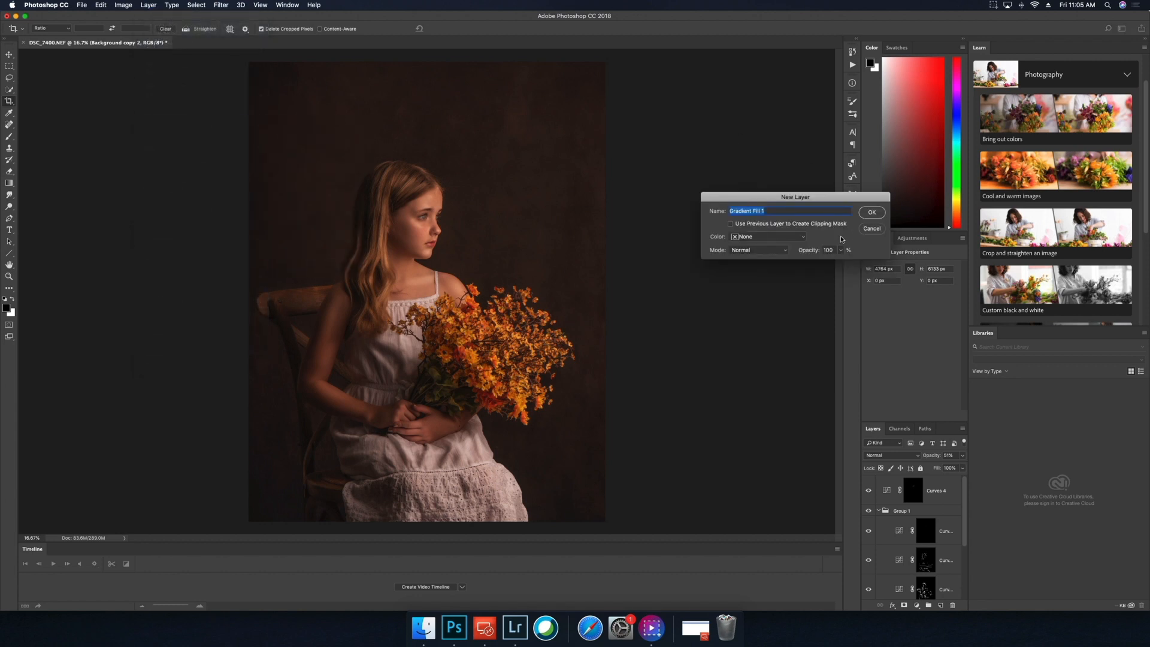
click(872, 212)
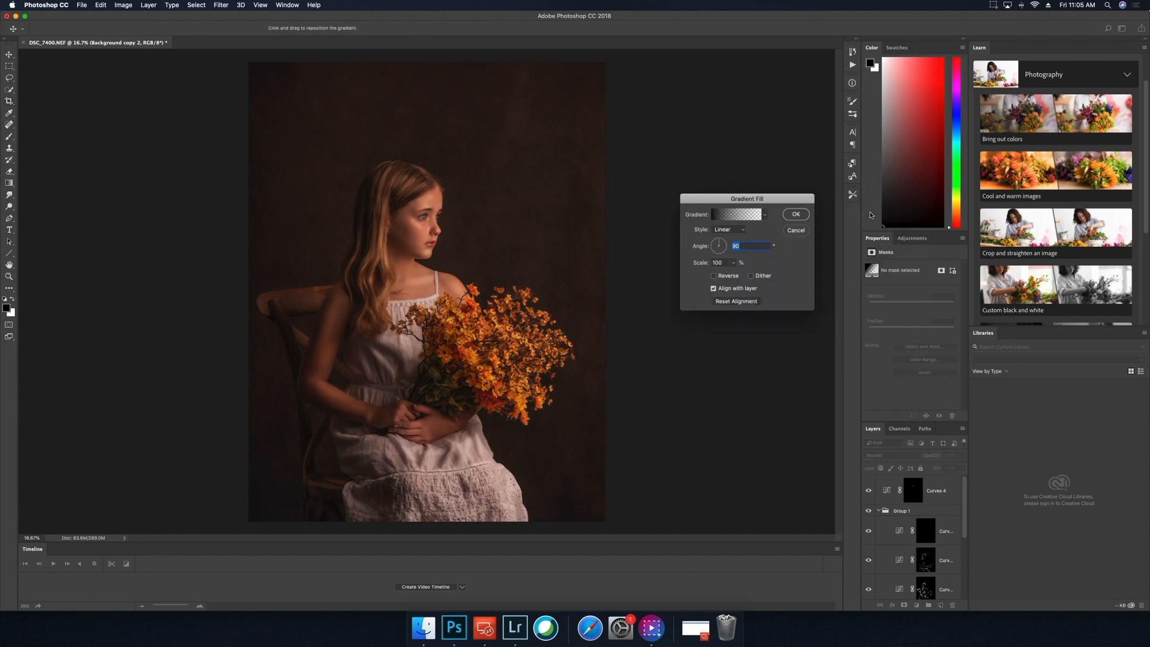
- Edit the fill's gradient and set its starting color stop to a brown-orange sampled from the flowers, #7a5223
click(725, 214)
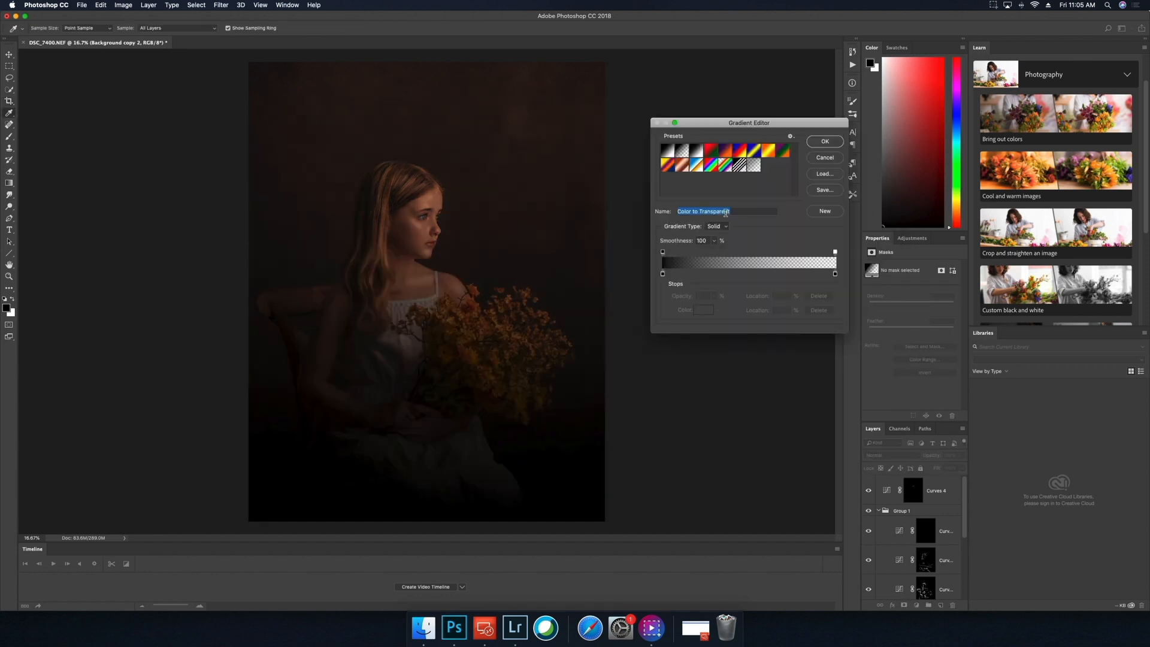
click(664, 274)
click(704, 310)
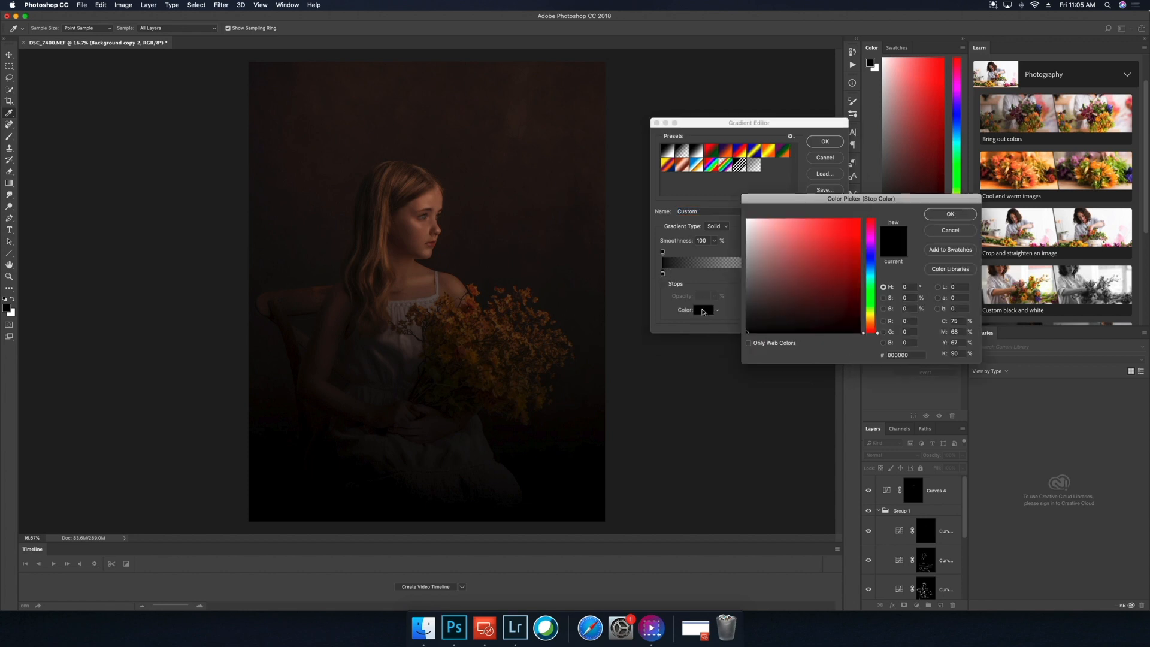
click(513, 316)
click(466, 336)
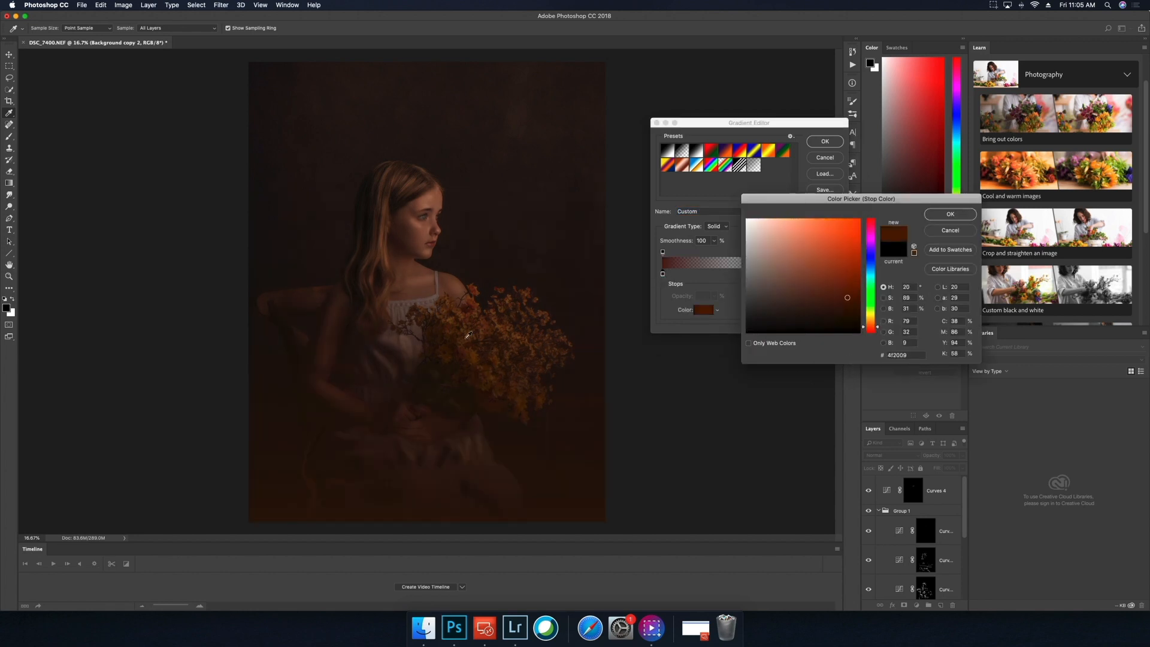
click(473, 311)
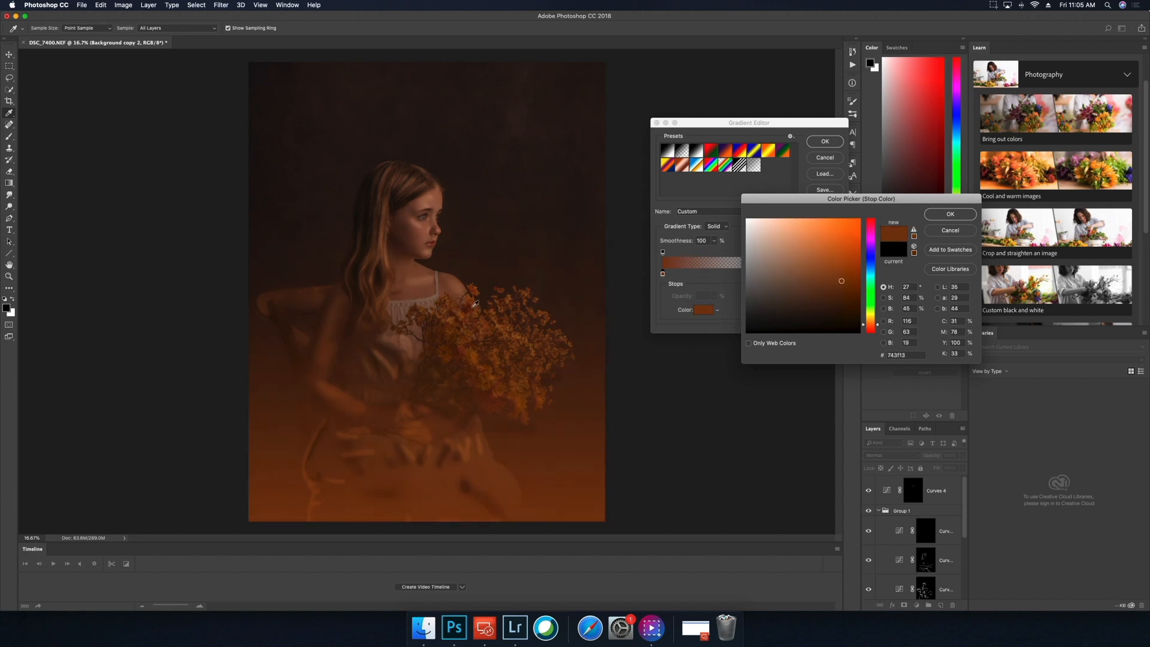
click(475, 305)
click(465, 309)
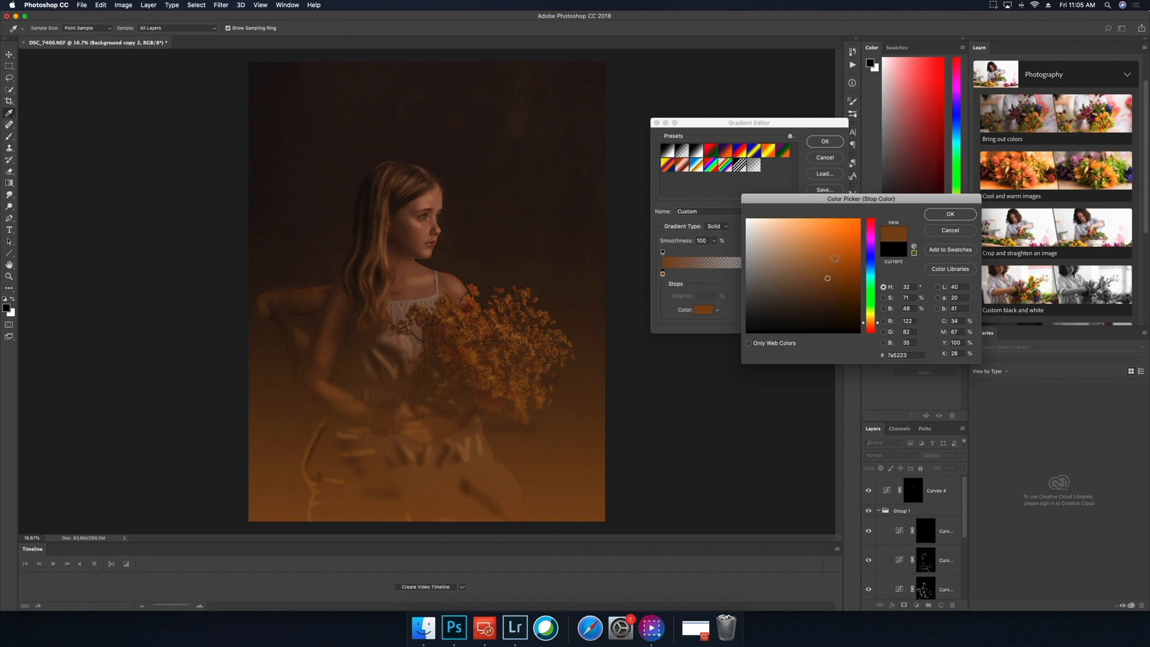
click(947, 216)
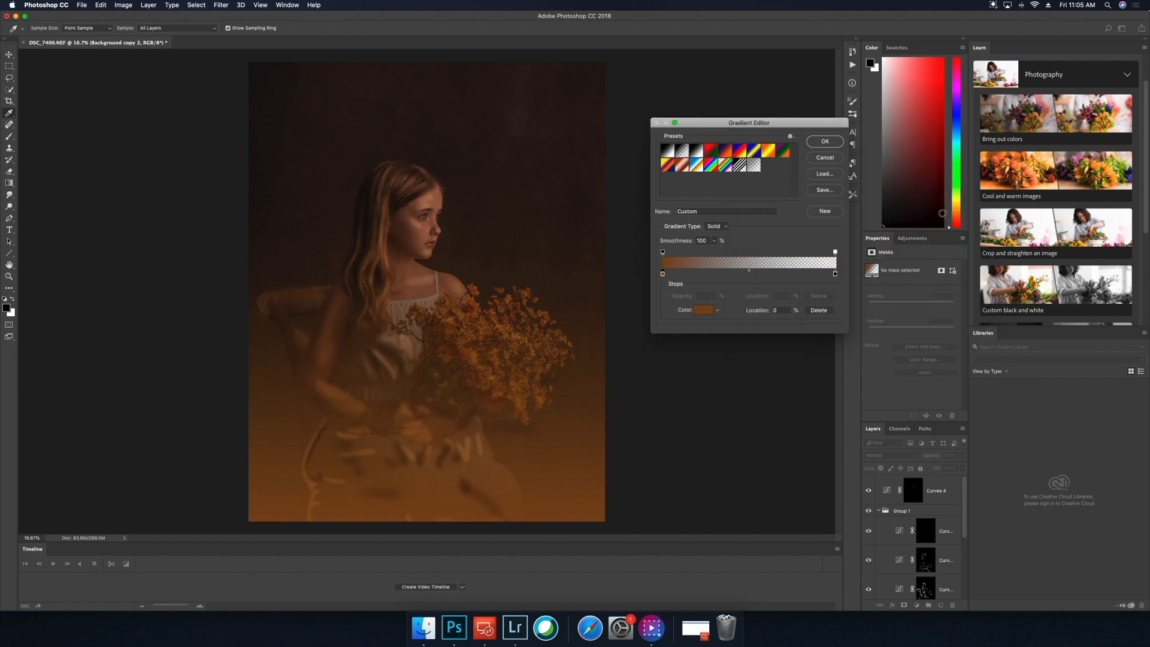
- Set the gradient's end color stop to a skin tone sampled from the girl's face, #c08e6c, and accept the gradient fill
click(835, 275)
click(705, 310)
click(404, 156)
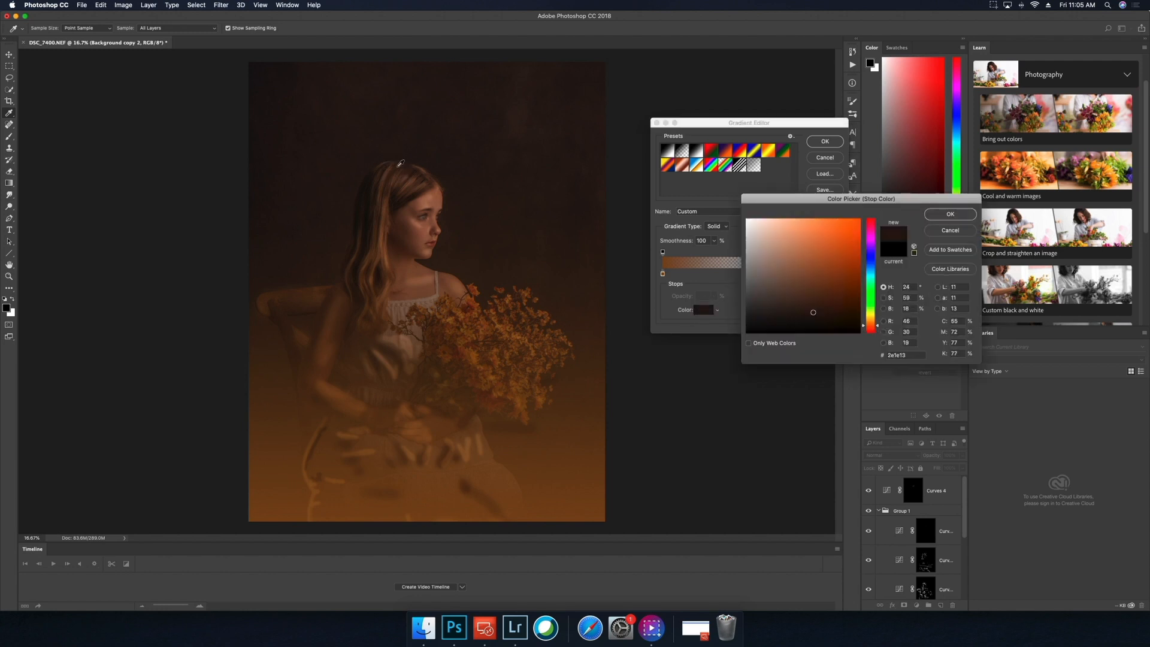
click(438, 195)
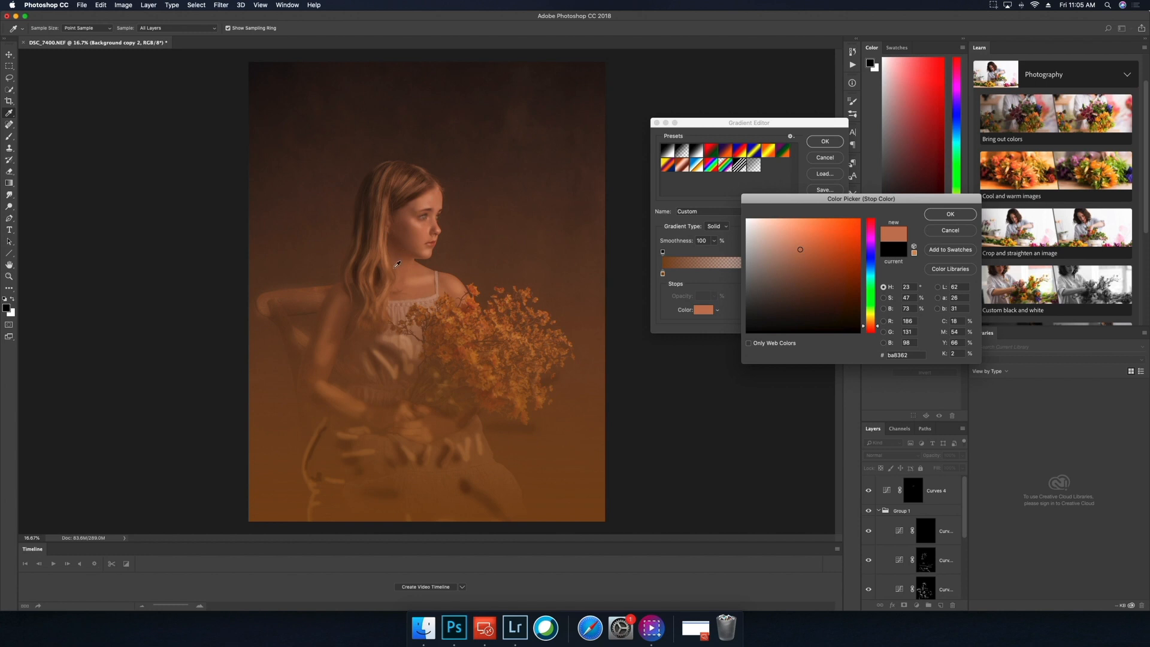
click(411, 246)
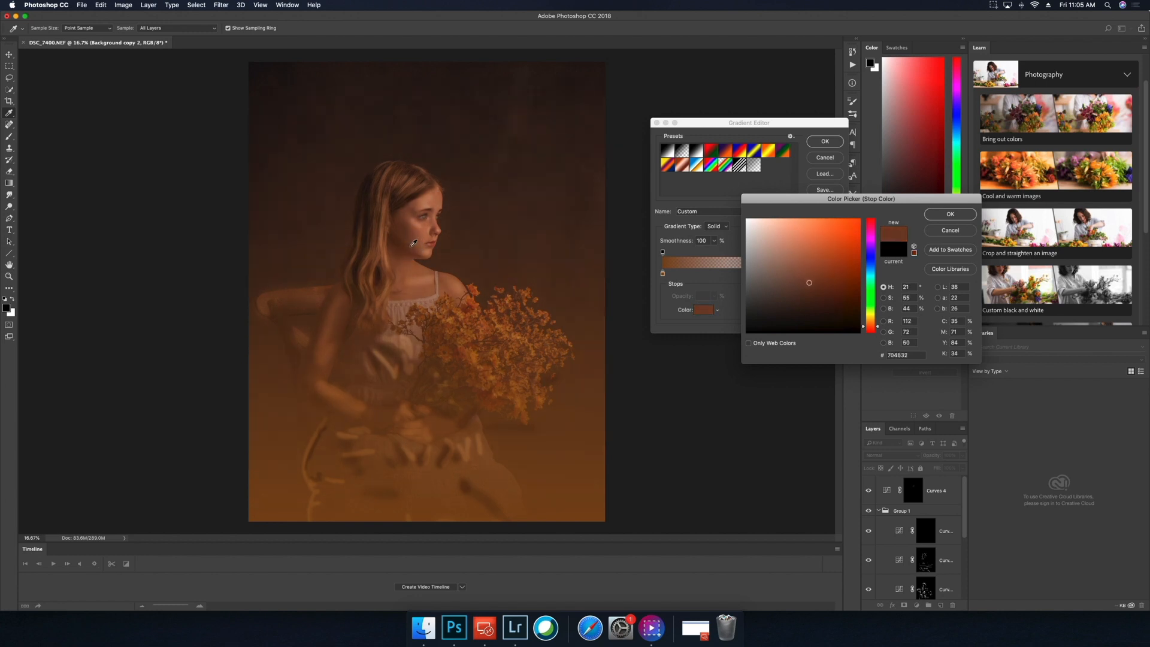
click(434, 199)
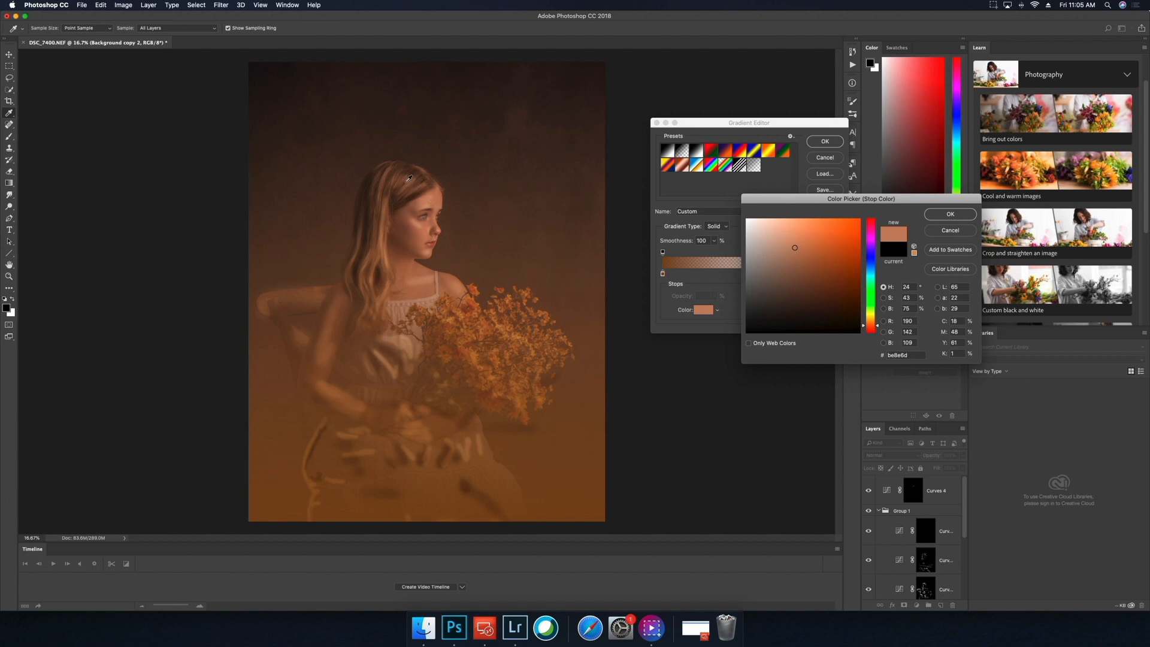
click(371, 133)
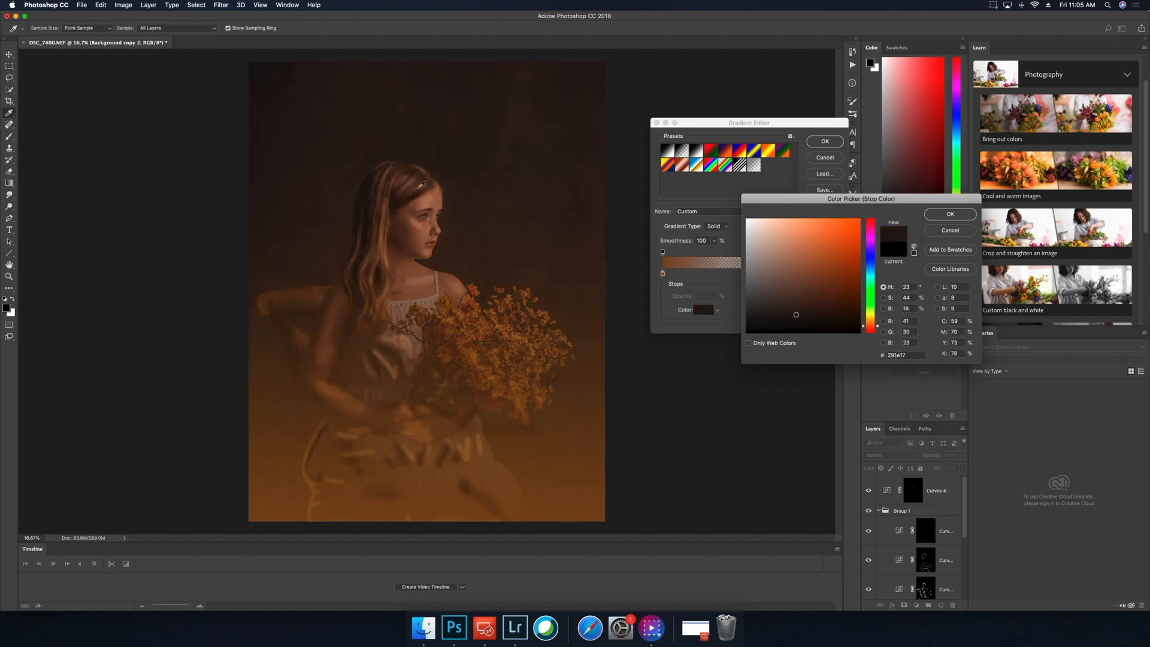
click(434, 196)
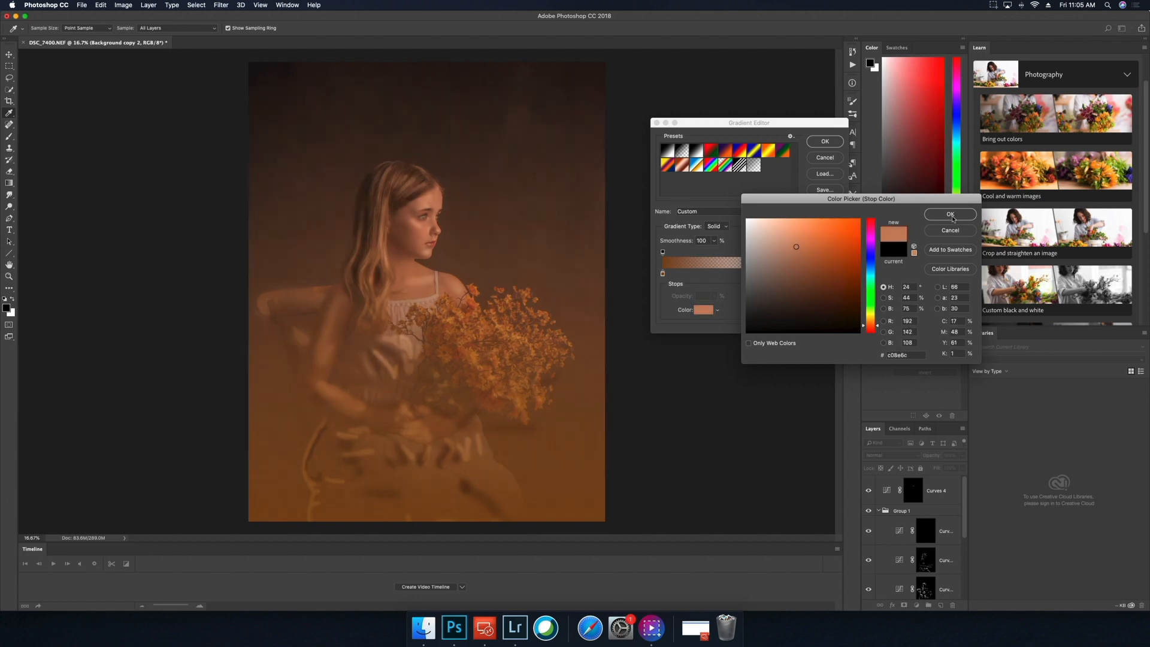
click(950, 215)
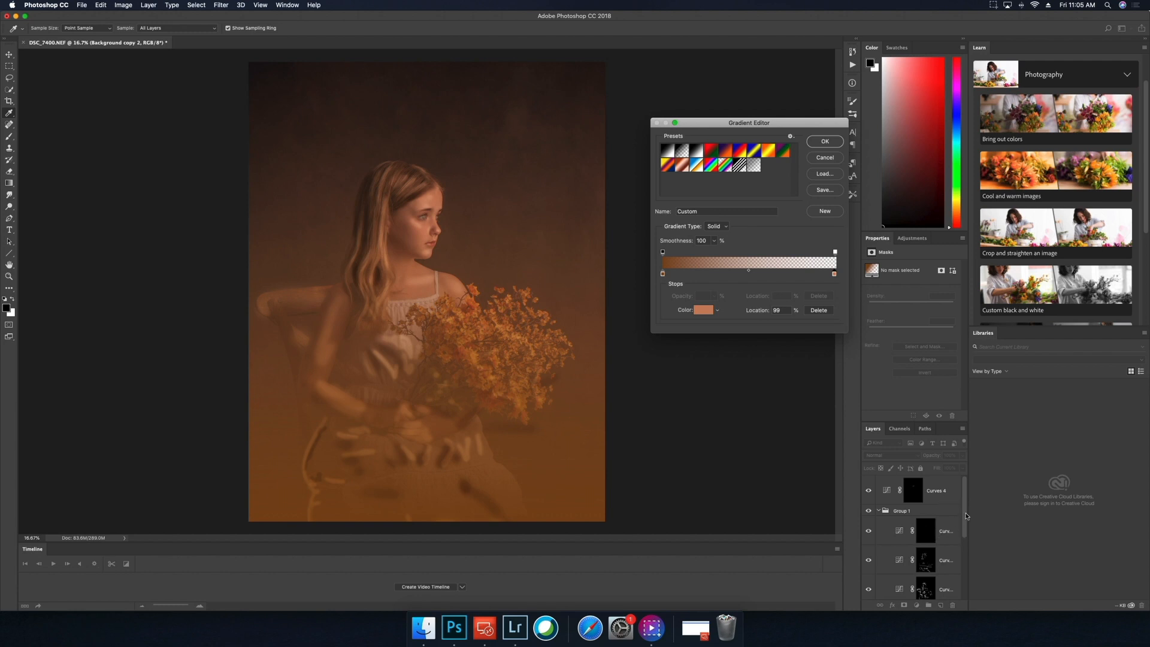
click(816, 143)
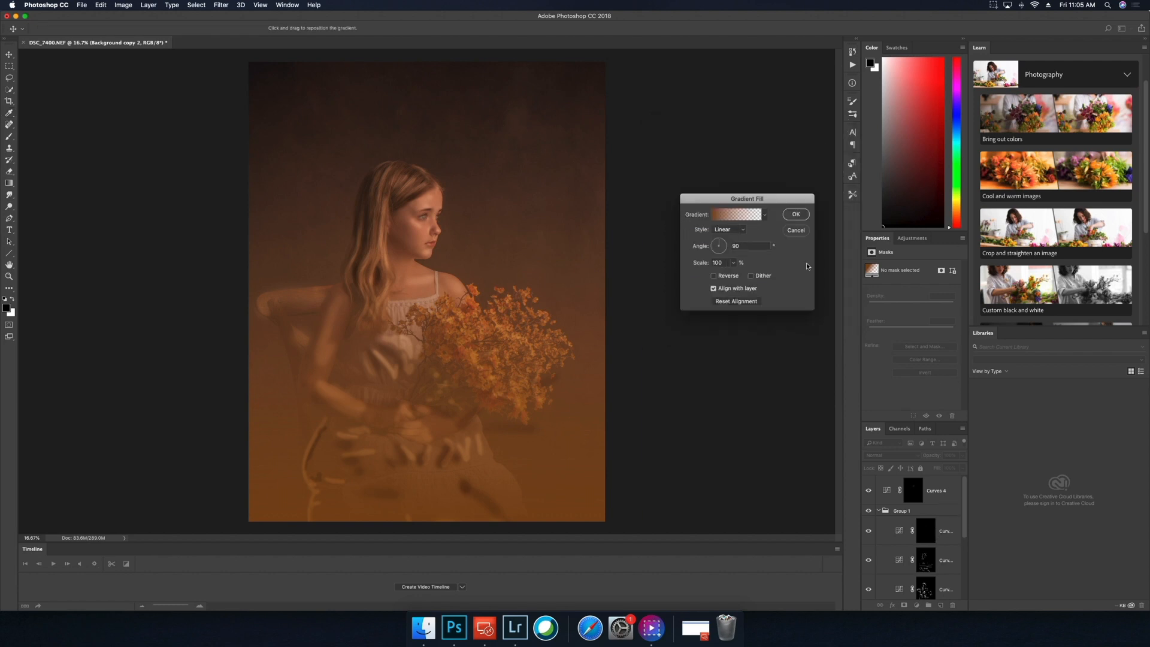
click(797, 214)
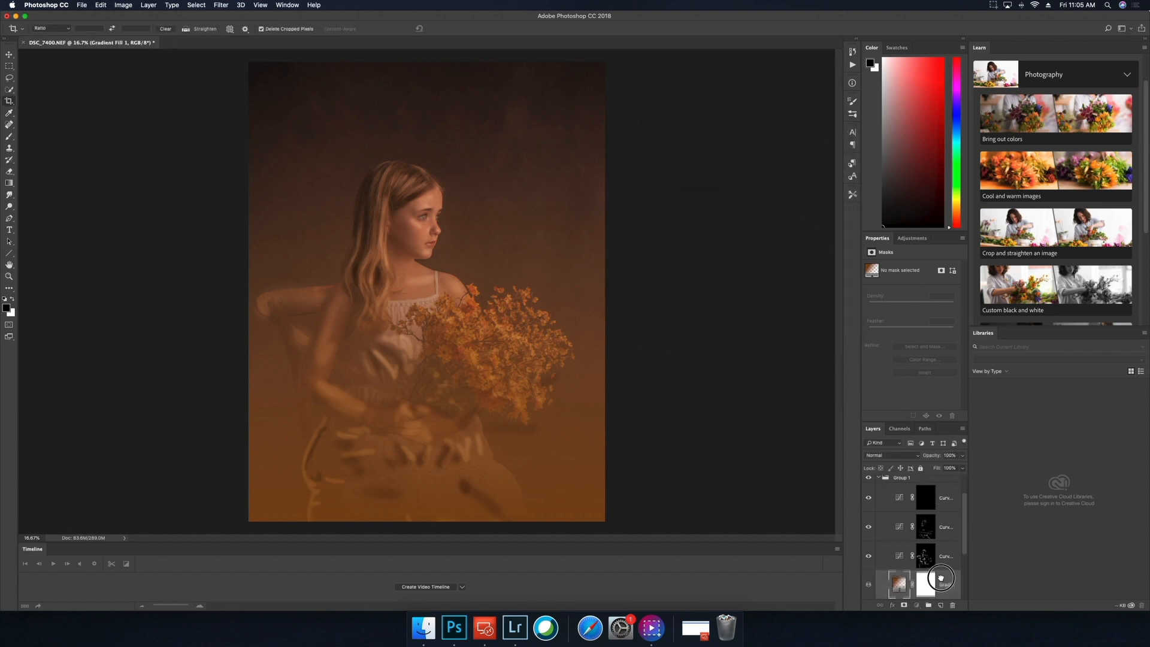
- Move the gradient fill layer out of Group 1 to above Curves 4 and reduce its opacity to about 59%
drag(941, 578, 947, 496)
scroll(964, 519, up, 2)
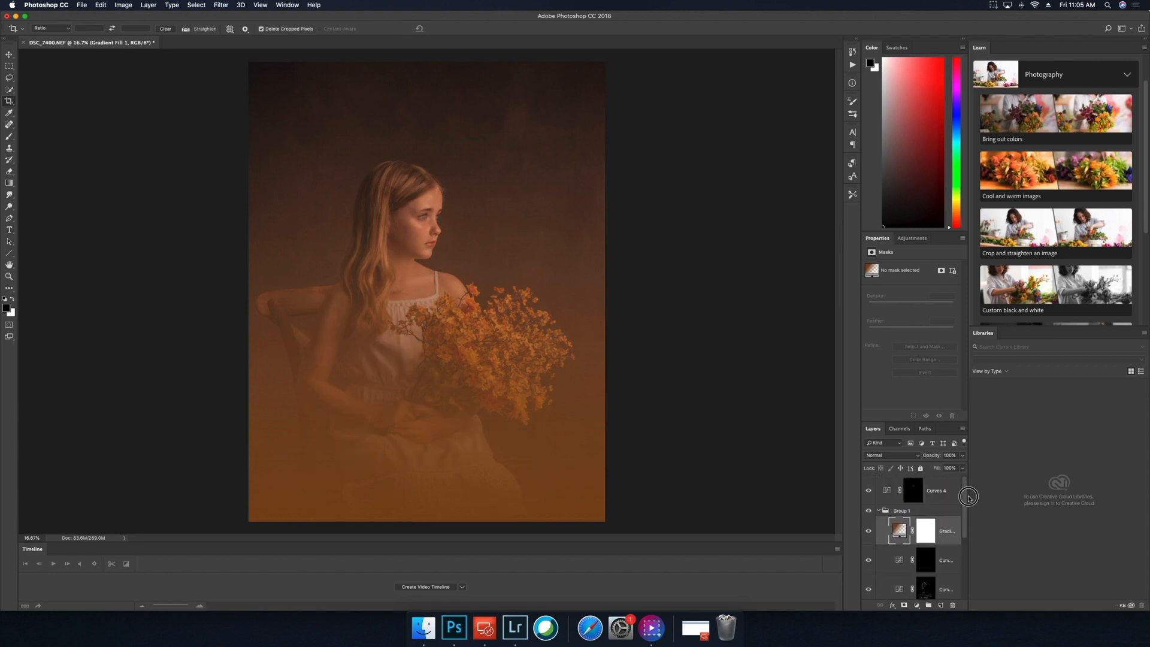
drag(941, 526, 945, 490)
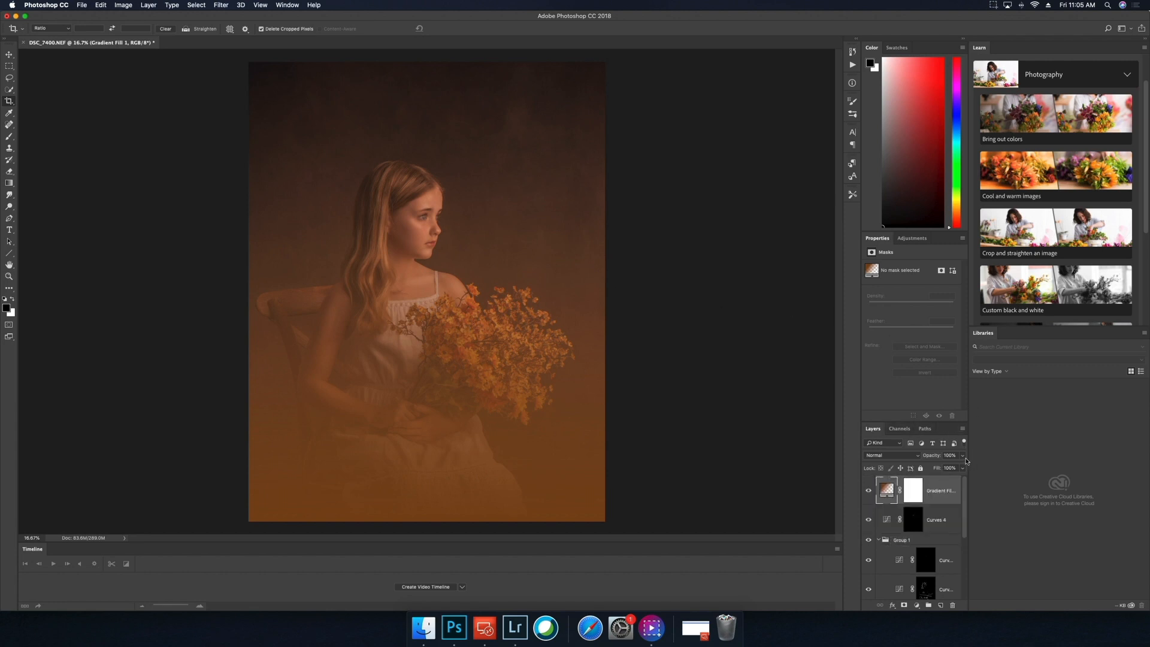
mouse_move(962, 467)
mouse_down()
mouse_move(930, 467)
mouse_move(945, 468)
mouse_up()
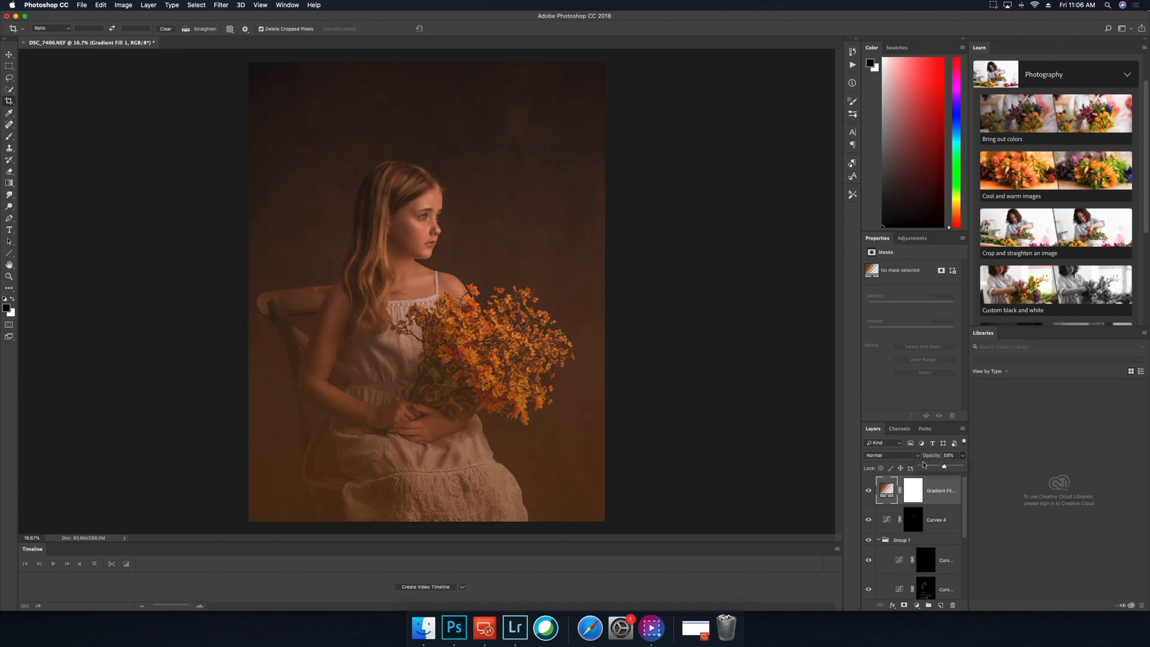
- Try the Soft Light and Overlay blend modes on the gradient fill layer and return it to Normal
click(916, 456)
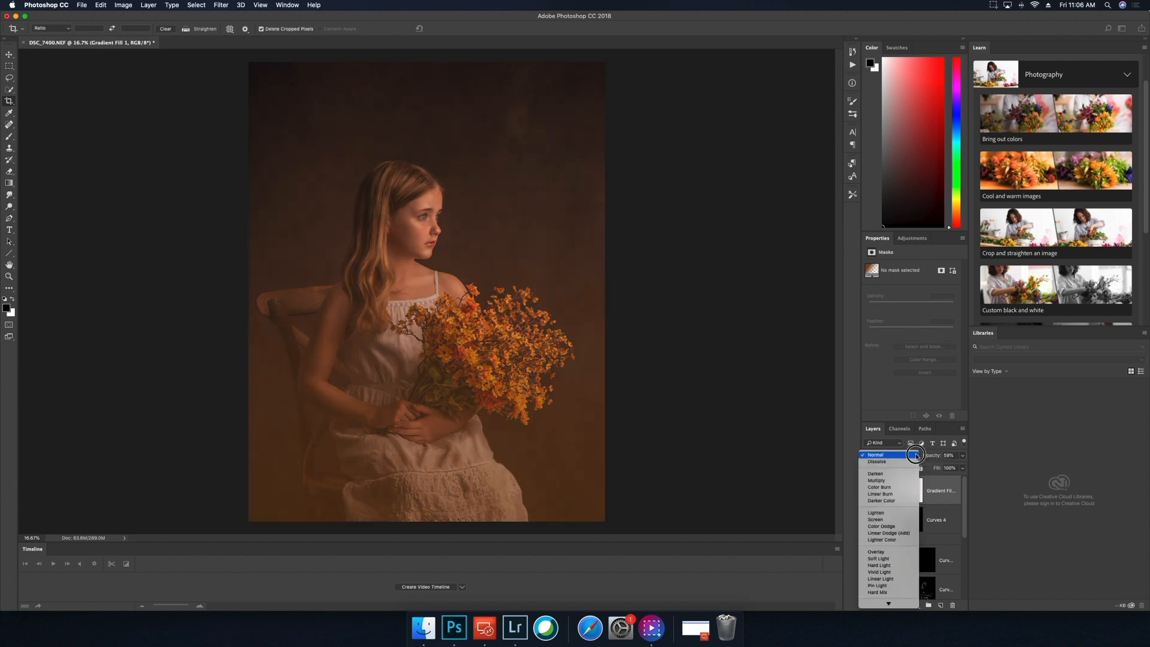
click(886, 558)
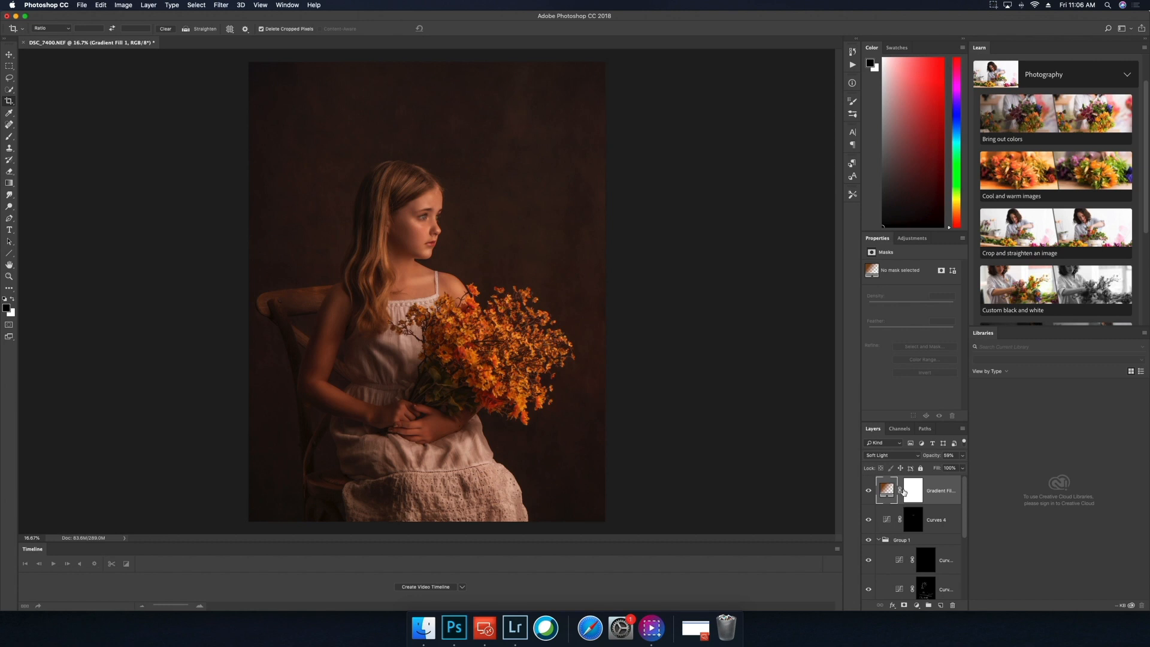
click(918, 458)
click(917, 451)
click(916, 457)
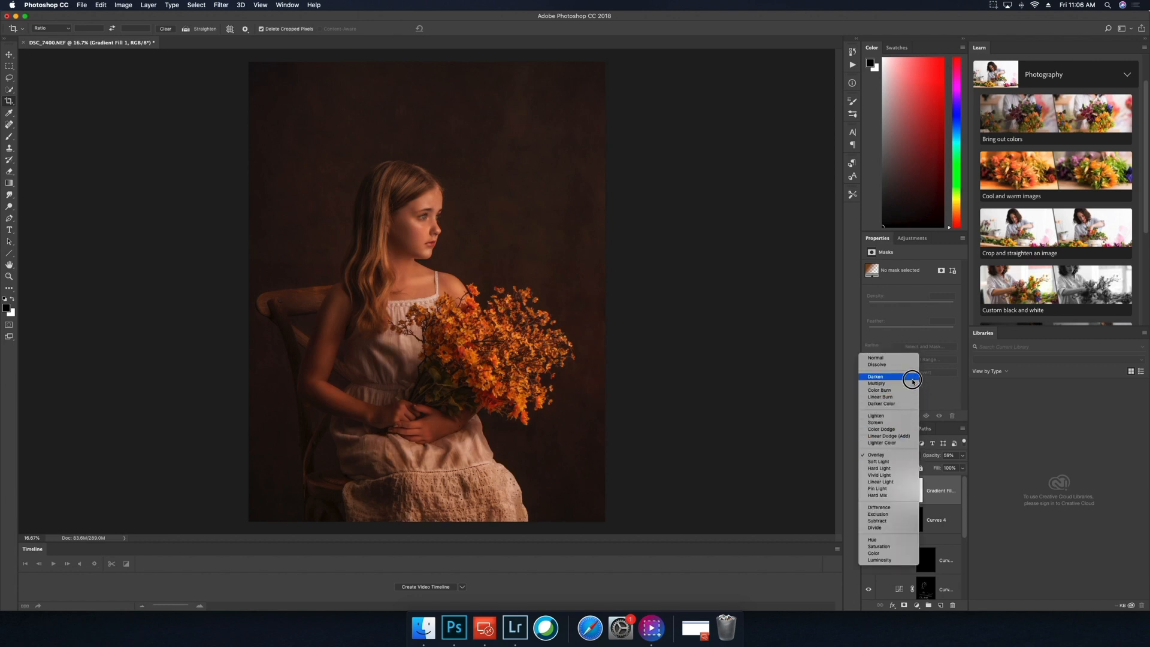
click(914, 359)
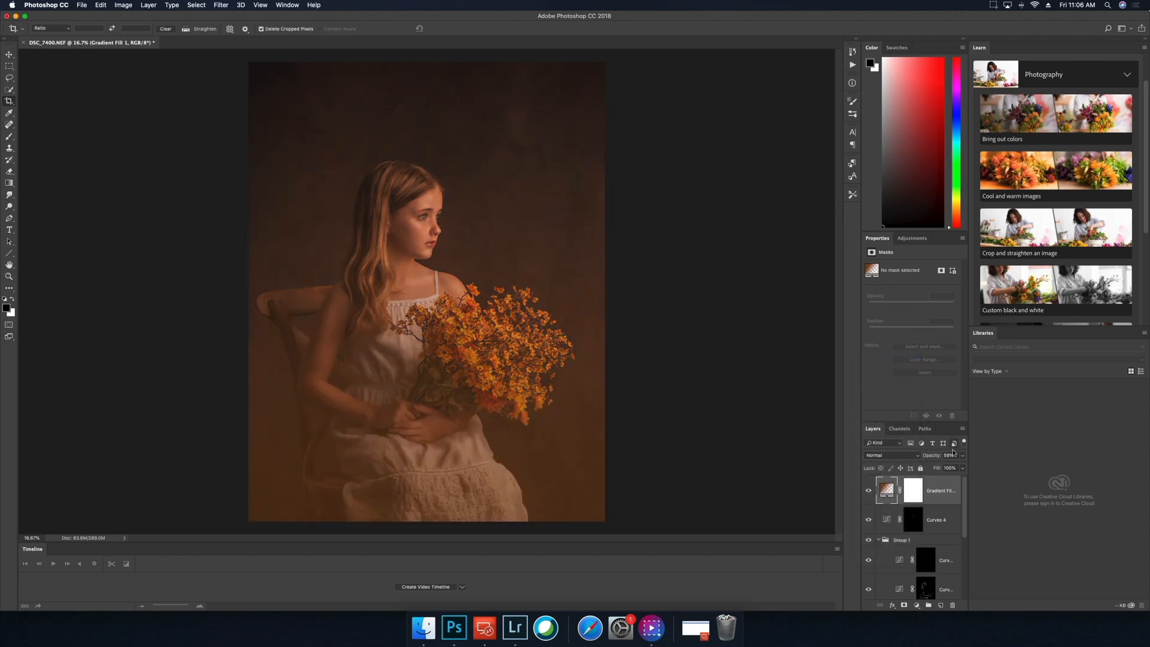
- Reduce the opacity of the gradient fill layer to 51%
click(962, 456)
drag(945, 467, 942, 468)
- Paint the gradient fill layer's mask with a large soft black brush over the girl's face, upper body and bouquet
click(913, 494)
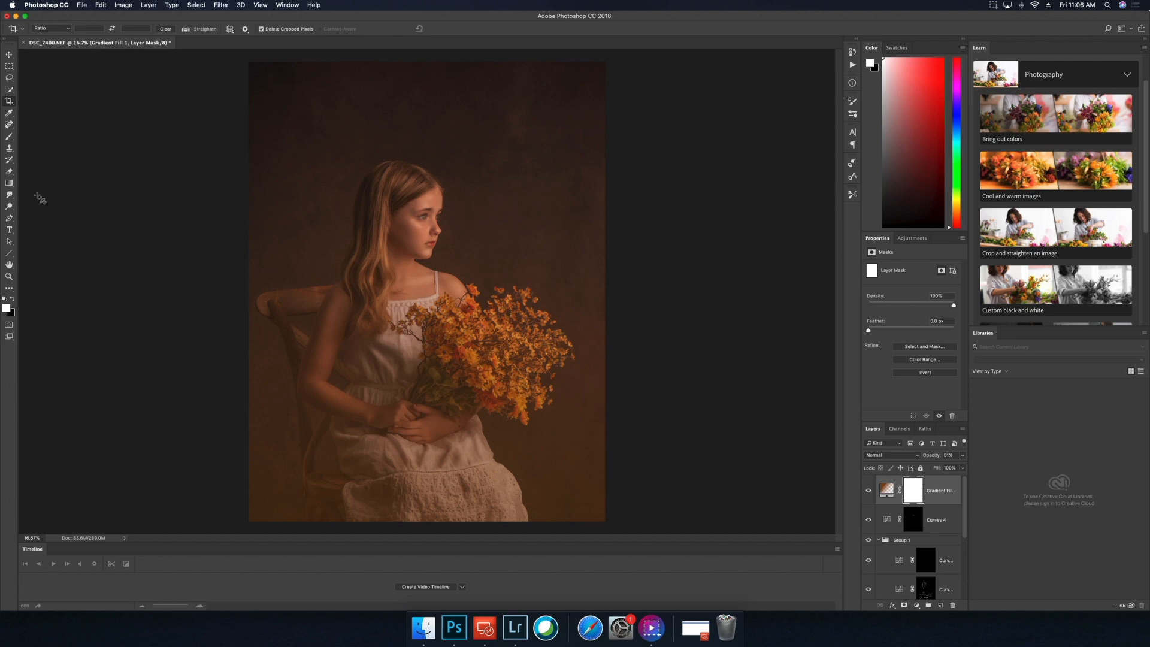
click(10, 137)
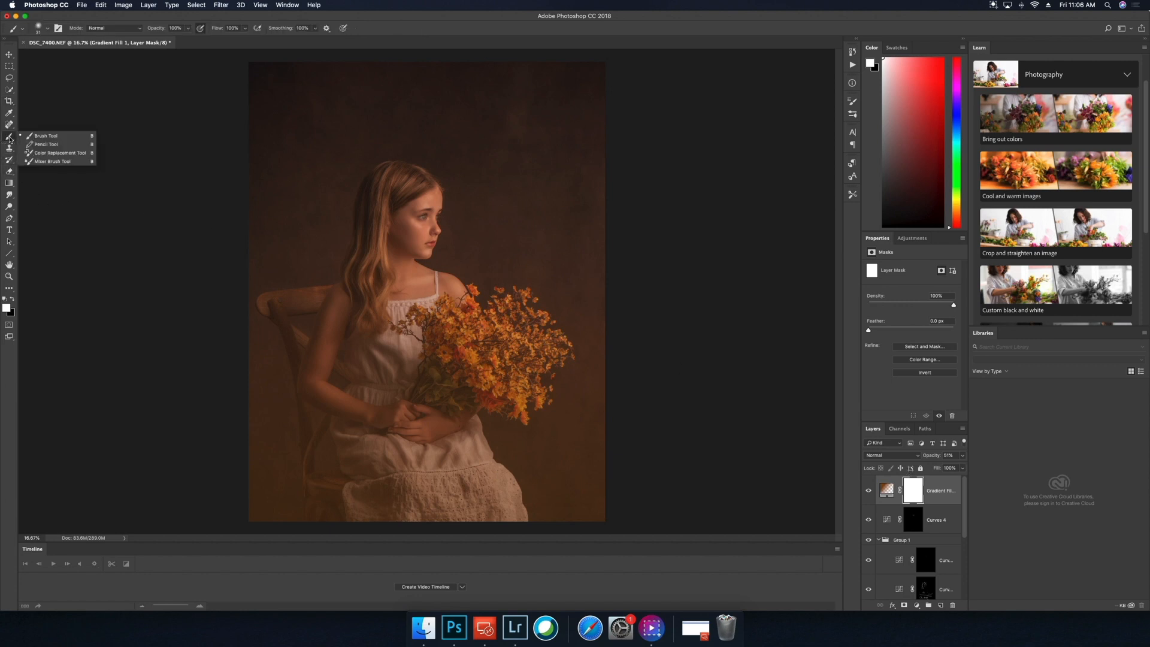
click(11, 300)
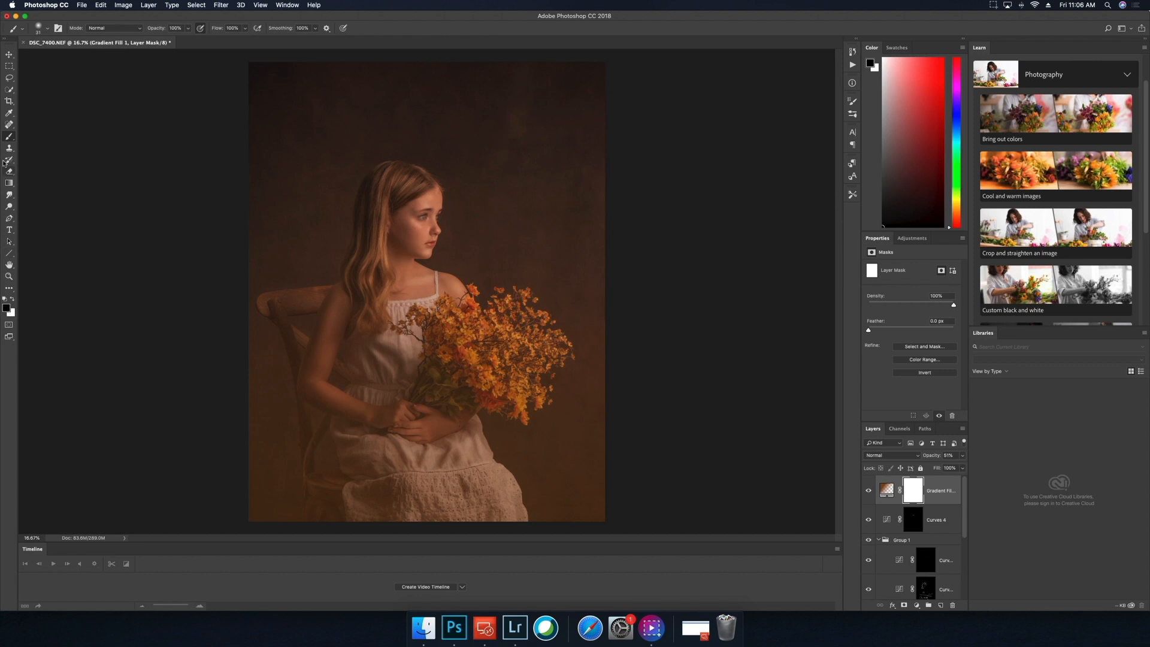
right_click(476, 281)
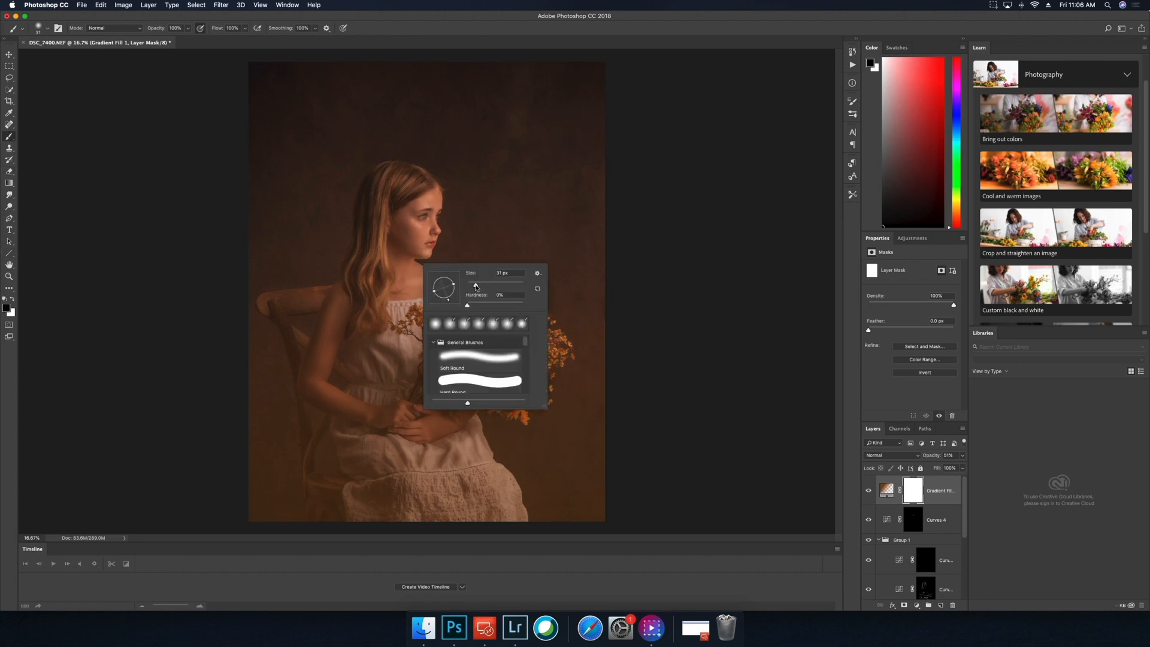
drag(477, 286, 516, 286)
drag(518, 288, 520, 286)
mouse_move(395, 234)
mouse_down()
mouse_move(361, 284)
mouse_move(354, 370)
mouse_move(405, 433)
mouse_move(358, 396)
mouse_move(329, 336)
mouse_move(363, 400)
mouse_move(447, 427)
mouse_move(506, 374)
mouse_move(517, 334)
mouse_move(472, 313)
mouse_move(425, 359)
mouse_move(459, 366)
mouse_move(407, 220)
mouse_move(426, 204)
mouse_move(393, 226)
mouse_move(420, 199)
mouse_move(392, 197)
mouse_move(405, 220)
mouse_move(369, 317)
mouse_move(334, 360)
mouse_move(342, 405)
mouse_move(371, 434)
mouse_move(435, 432)
mouse_move(485, 392)
mouse_move(509, 337)
mouse_move(475, 324)
mouse_move(512, 334)
mouse_move(518, 315)
mouse_move(542, 352)
mouse_move(489, 392)
mouse_move(540, 366)
mouse_move(527, 290)
mouse_up()
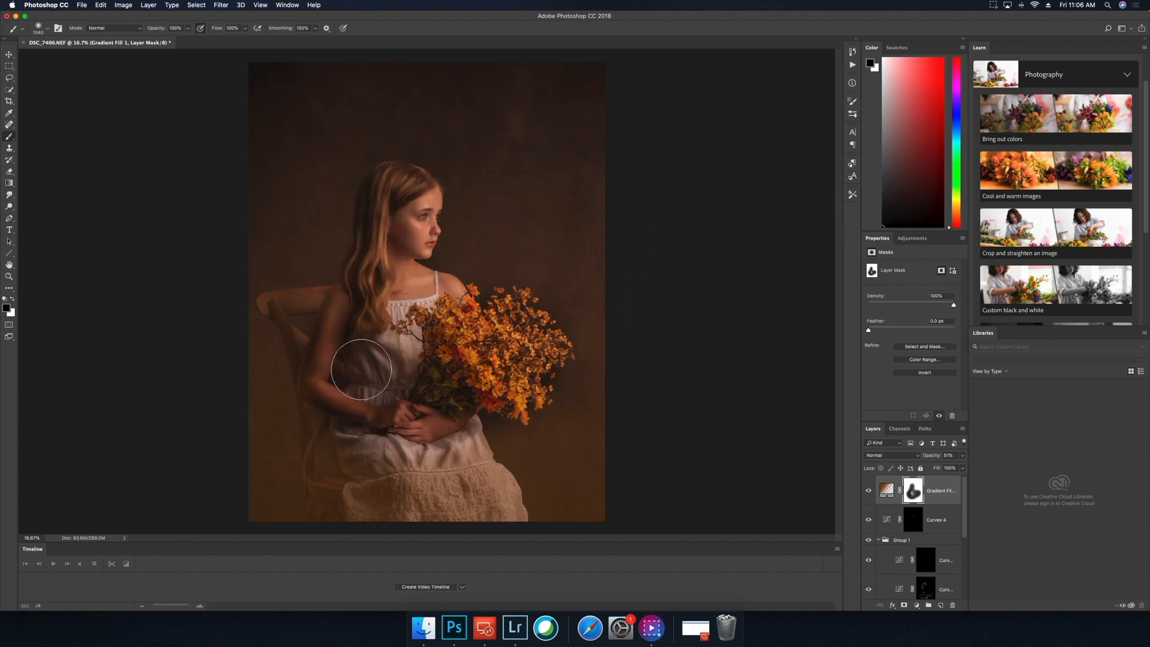
- Mask out more of the gradient haze around the girl's arm, hair, lower dress and the background beside the bouquet
mouse_move(293, 380)
mouse_down()
mouse_move(282, 275)
mouse_move(337, 350)
mouse_move(407, 389)
mouse_move(389, 422)
mouse_move(359, 374)
mouse_move(308, 381)
mouse_move(379, 315)
mouse_move(432, 355)
mouse_move(420, 371)
mouse_move(507, 379)
mouse_move(592, 441)
mouse_move(546, 405)
mouse_move(566, 432)
mouse_move(599, 388)
mouse_move(598, 414)
mouse_up()
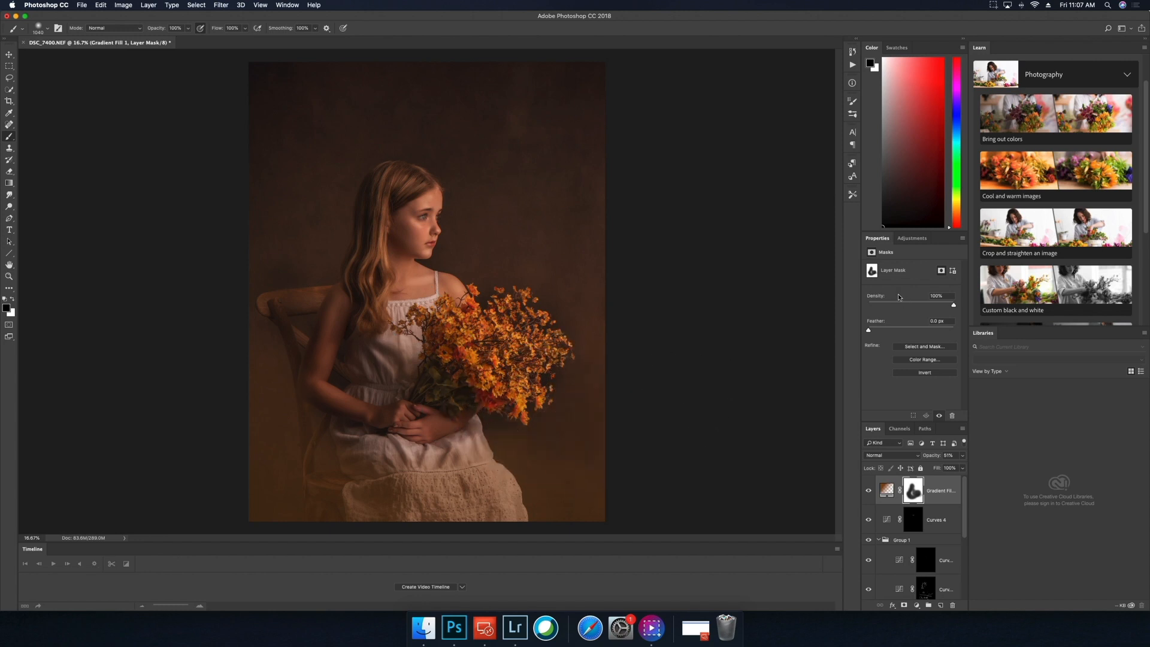
click(415, 173)
mouse_move(415, 172)
mouse_down()
mouse_move(346, 218)
mouse_move(380, 175)
mouse_move(415, 209)
mouse_move(380, 193)
mouse_up()
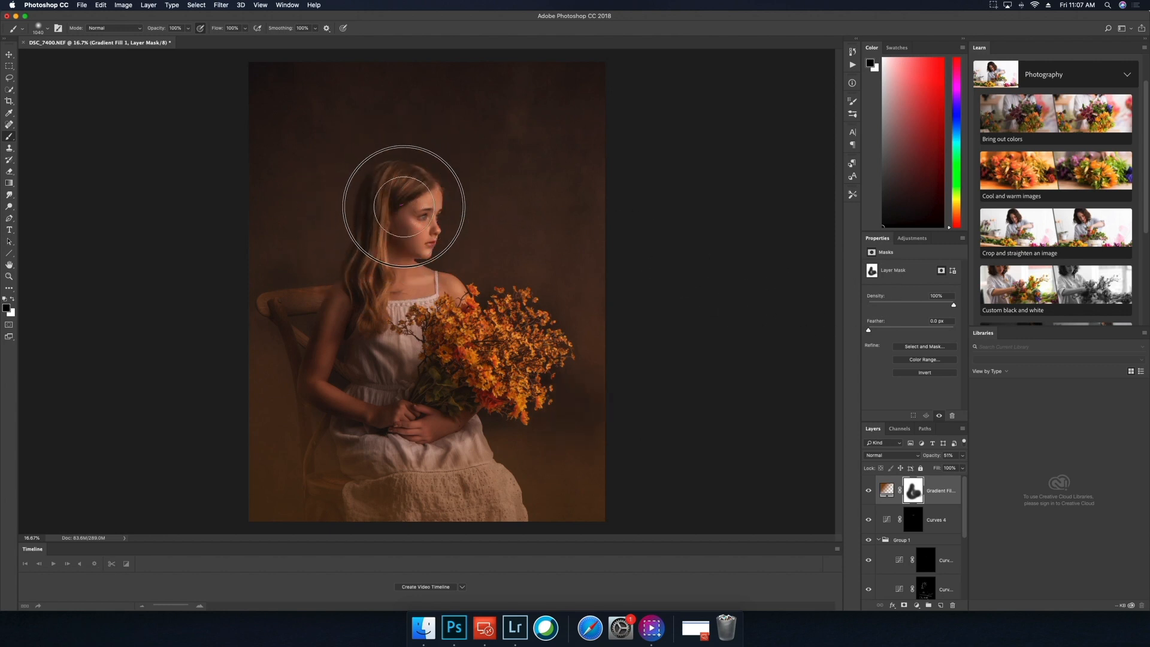
drag(581, 377, 608, 310)
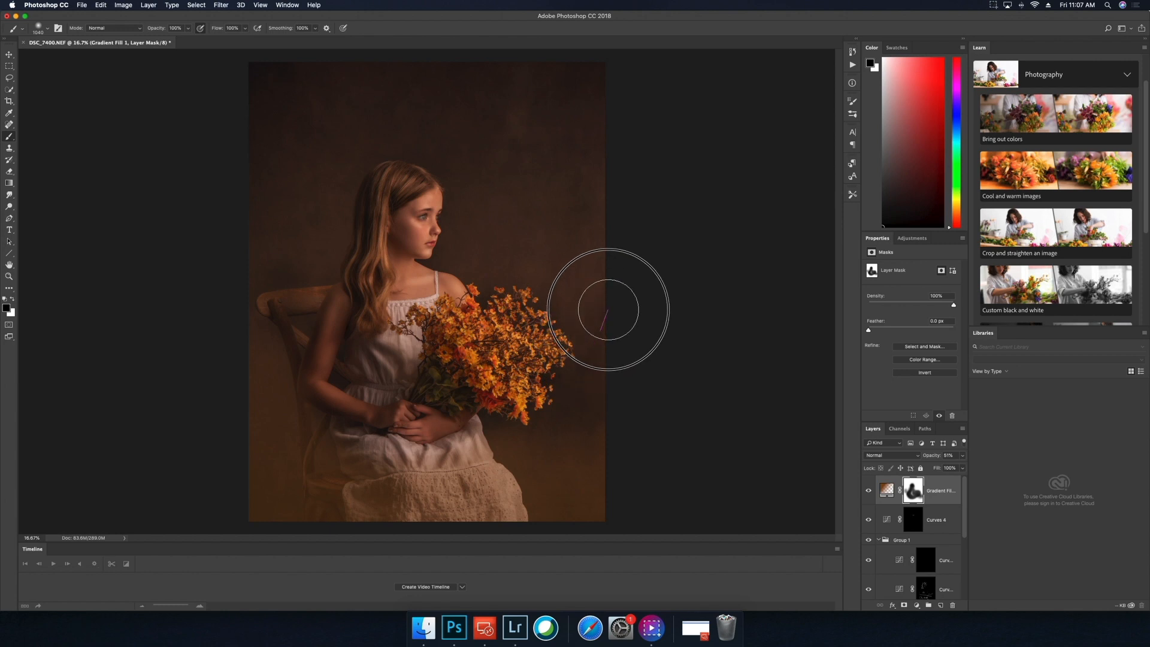
mouse_move(571, 429)
mouse_down()
mouse_move(528, 475)
mouse_move(510, 446)
mouse_move(495, 446)
mouse_move(542, 459)
mouse_move(596, 443)
mouse_move(533, 470)
mouse_move(443, 455)
mouse_move(346, 475)
mouse_move(332, 459)
mouse_move(397, 473)
mouse_move(339, 465)
mouse_move(386, 475)
mouse_move(473, 470)
mouse_move(458, 477)
mouse_move(379, 475)
mouse_move(453, 473)
mouse_move(458, 462)
mouse_move(348, 456)
mouse_move(329, 433)
mouse_move(419, 467)
mouse_move(465, 465)
mouse_up()
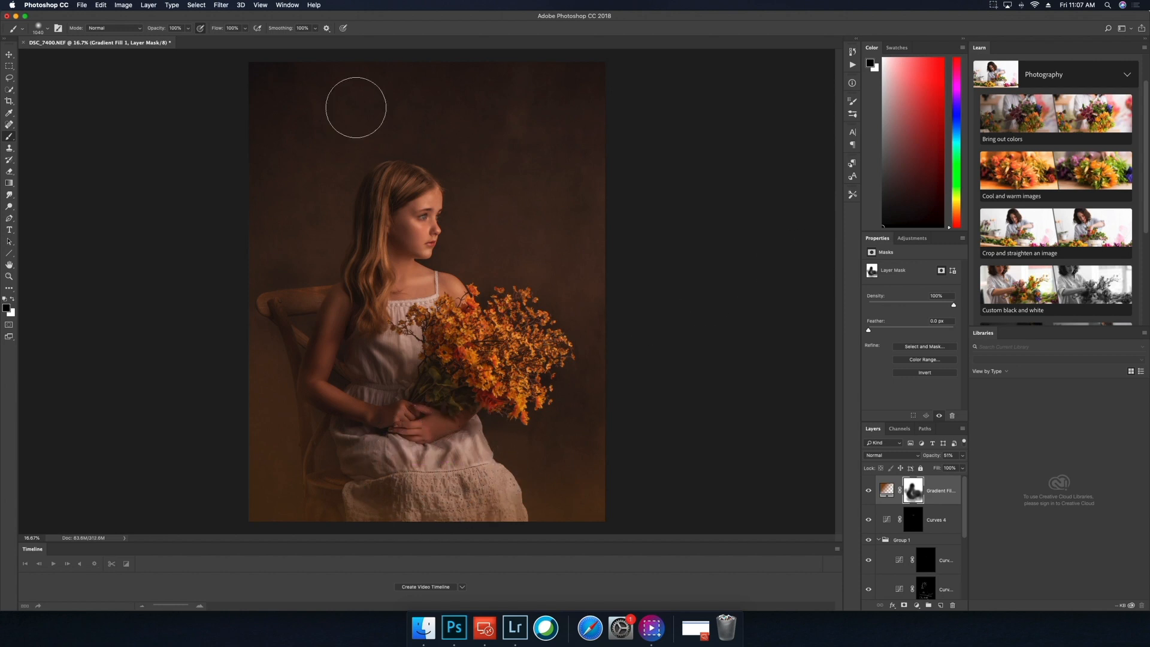
- Switch to the Elliptical Marquee tool
click(8, 68)
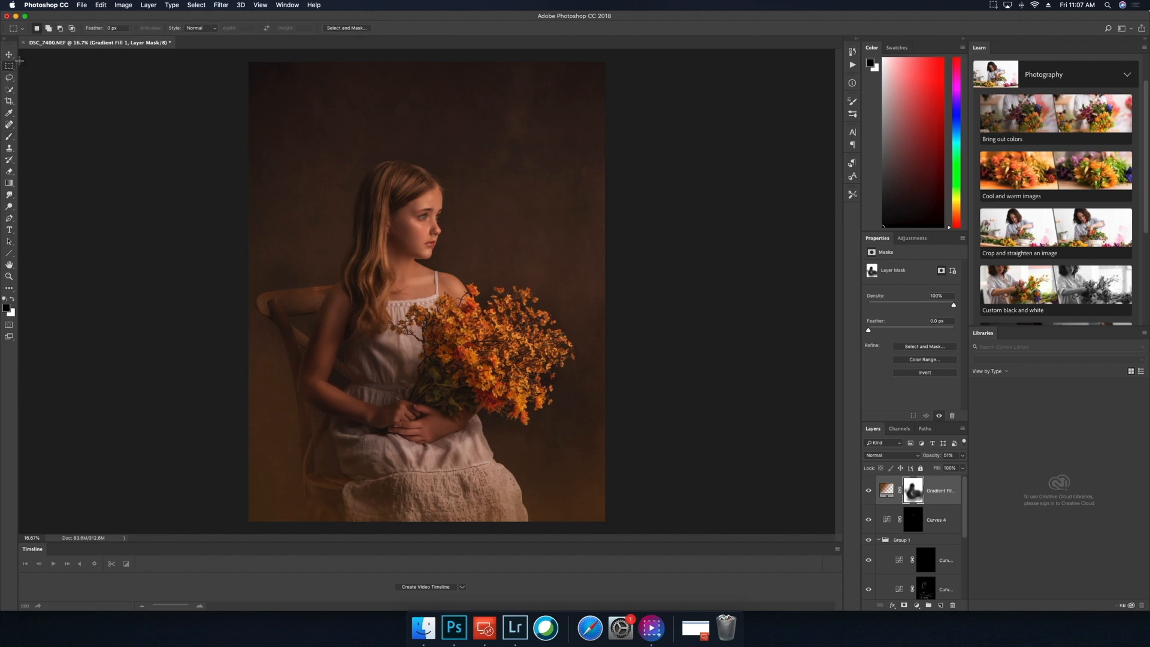
click(8, 69)
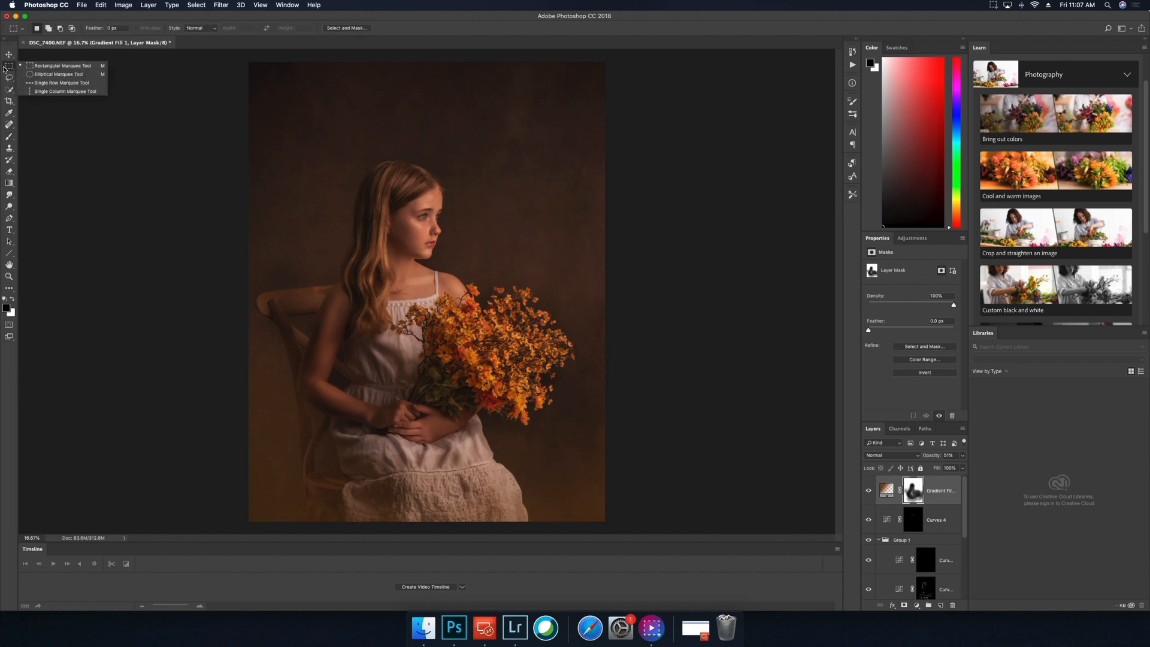
click(42, 75)
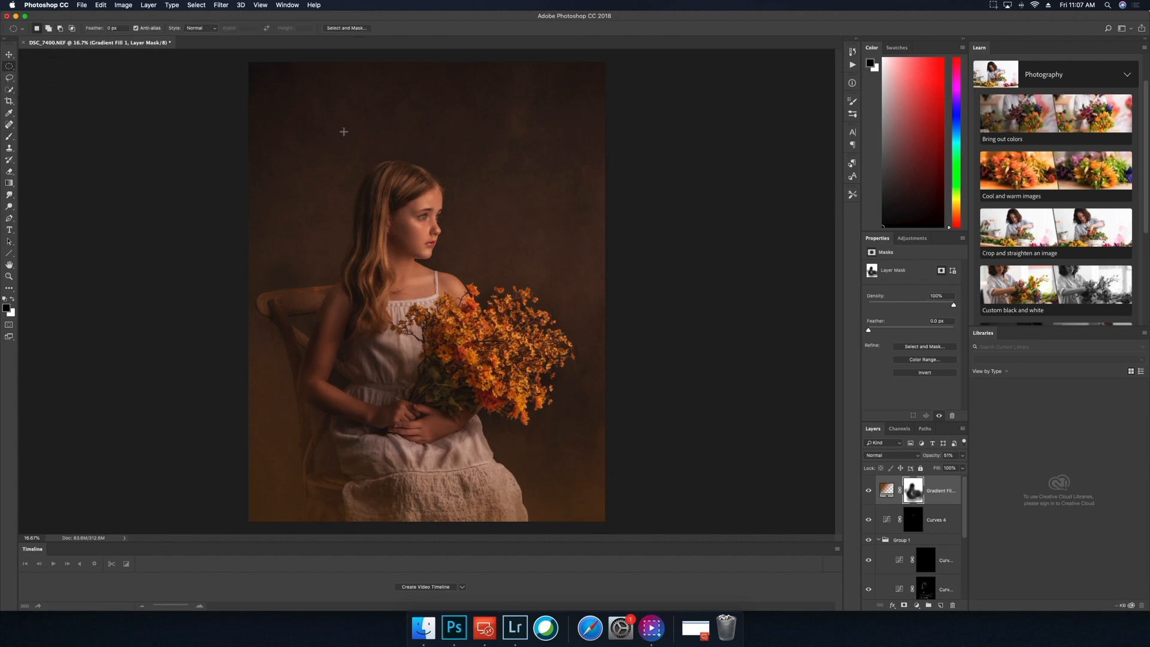
drag(343, 131, 519, 520)
drag(322, 304, 335, 306)
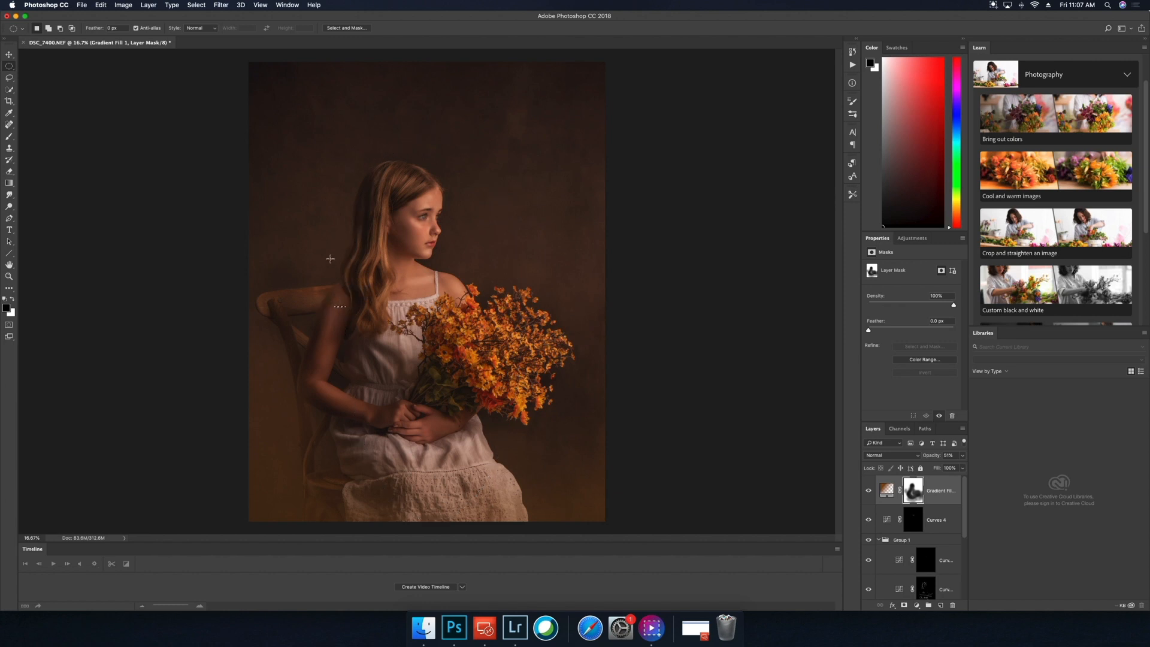
click(99, 6)
click(100, 16)
click(100, 5)
click(100, 16)
- Make a tall elliptical selection around the girl, feathered by 400 pixels, and invert it to cover the image edges
drag(326, 130, 518, 474)
right_click(439, 245)
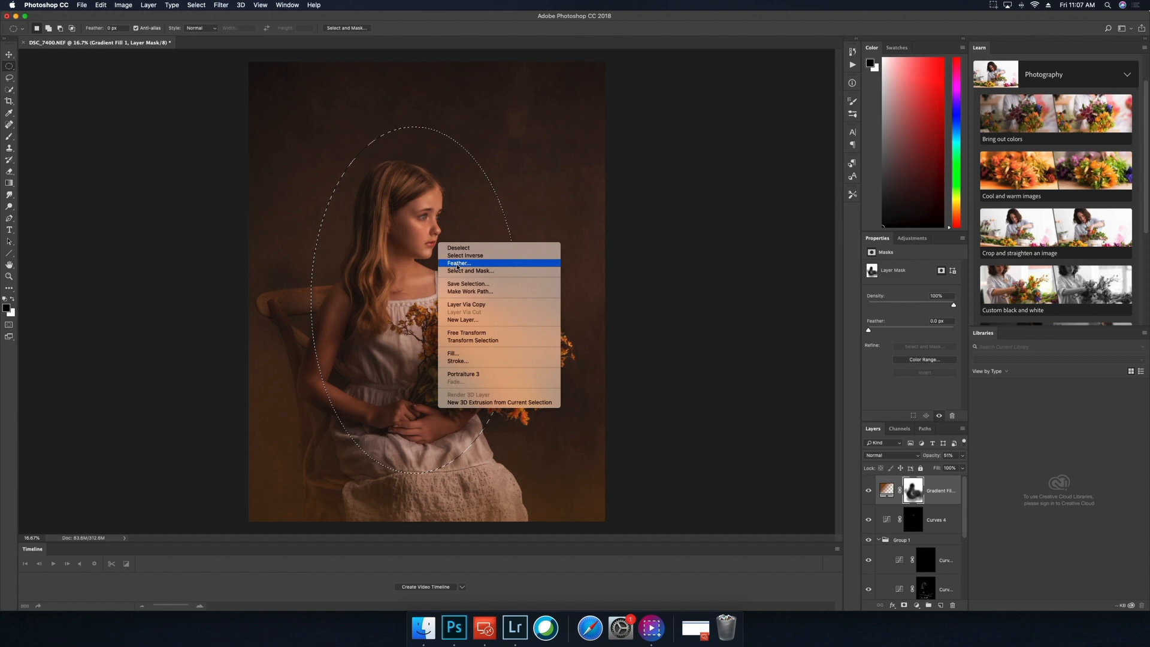
click(457, 264)
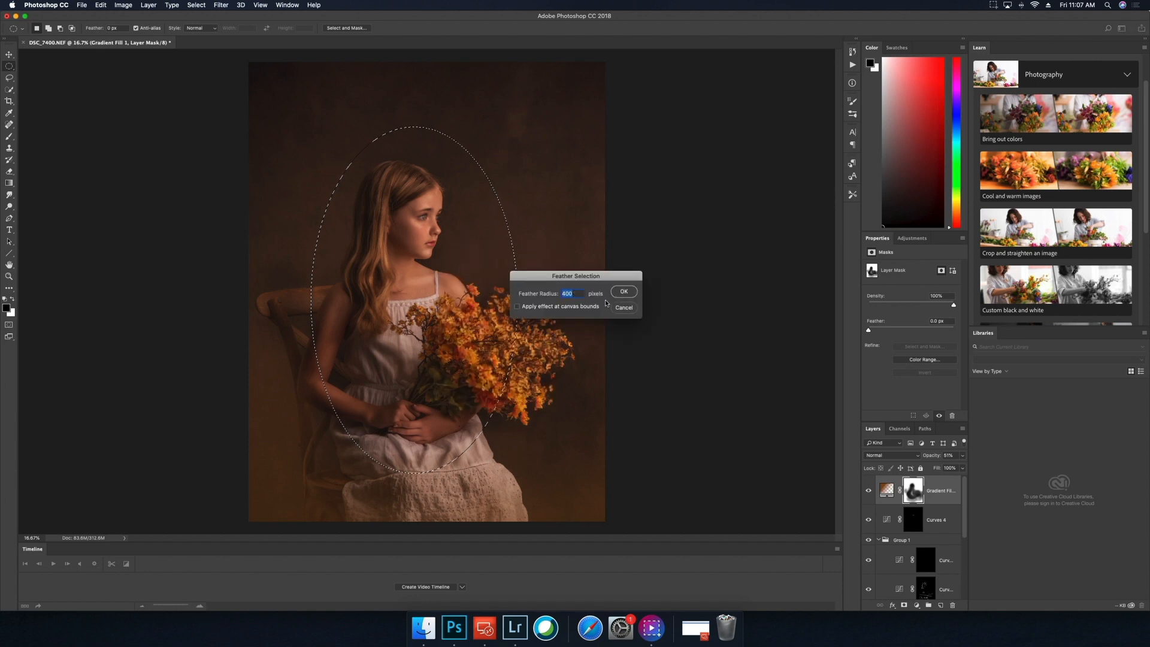
click(624, 291)
click(625, 291)
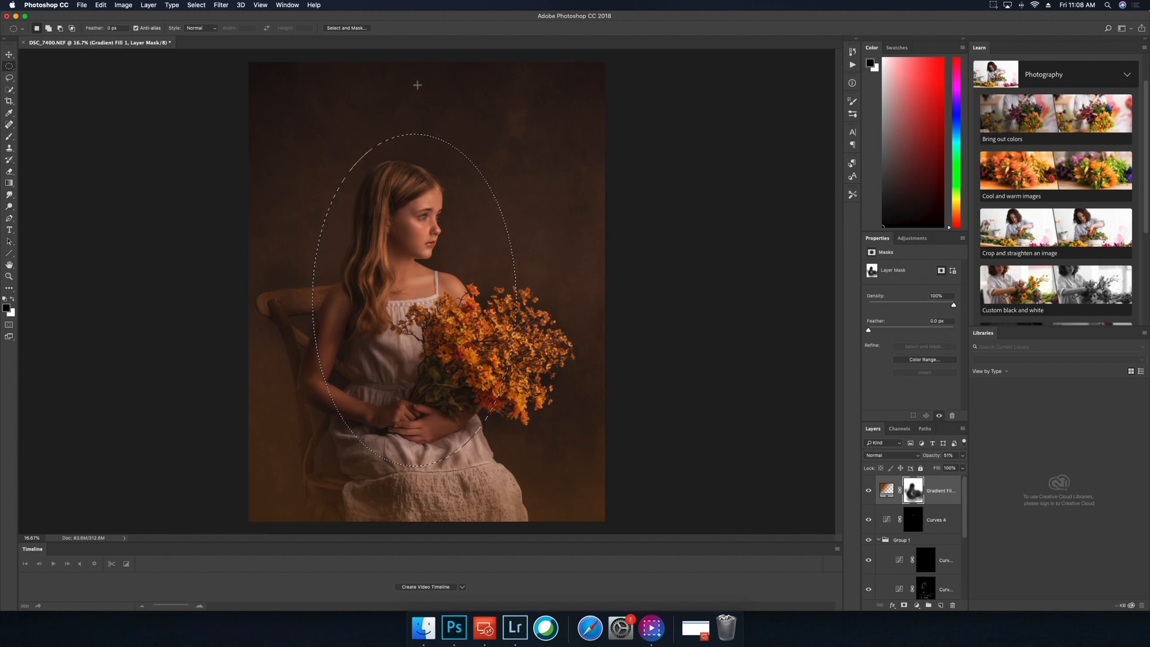
click(198, 6)
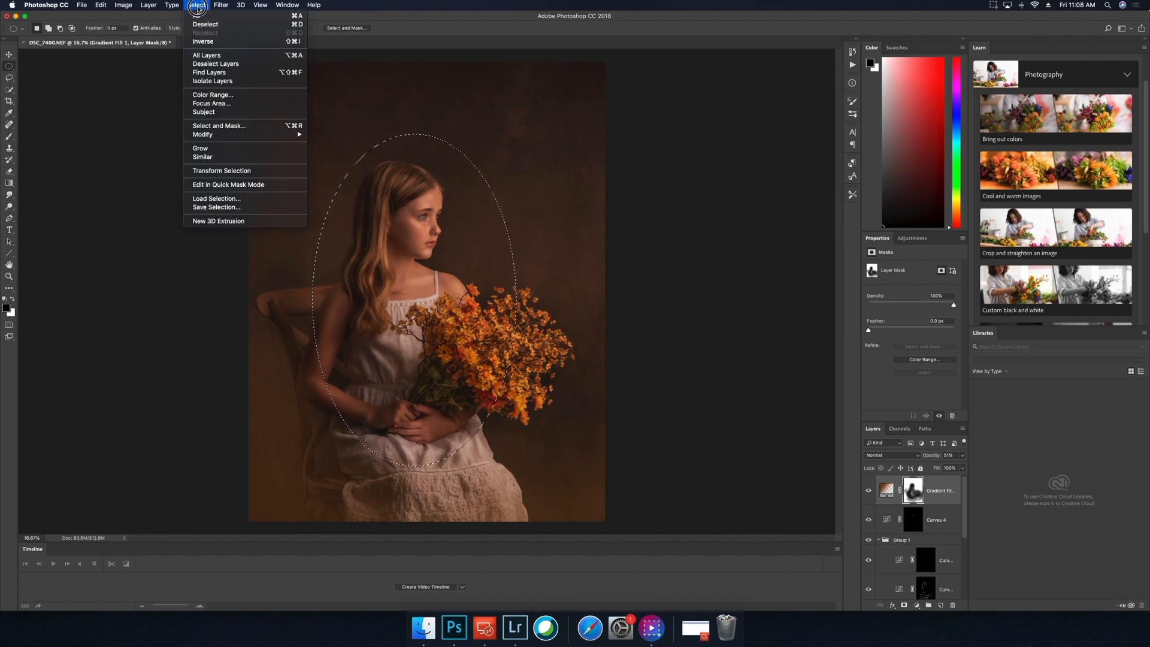
click(200, 42)
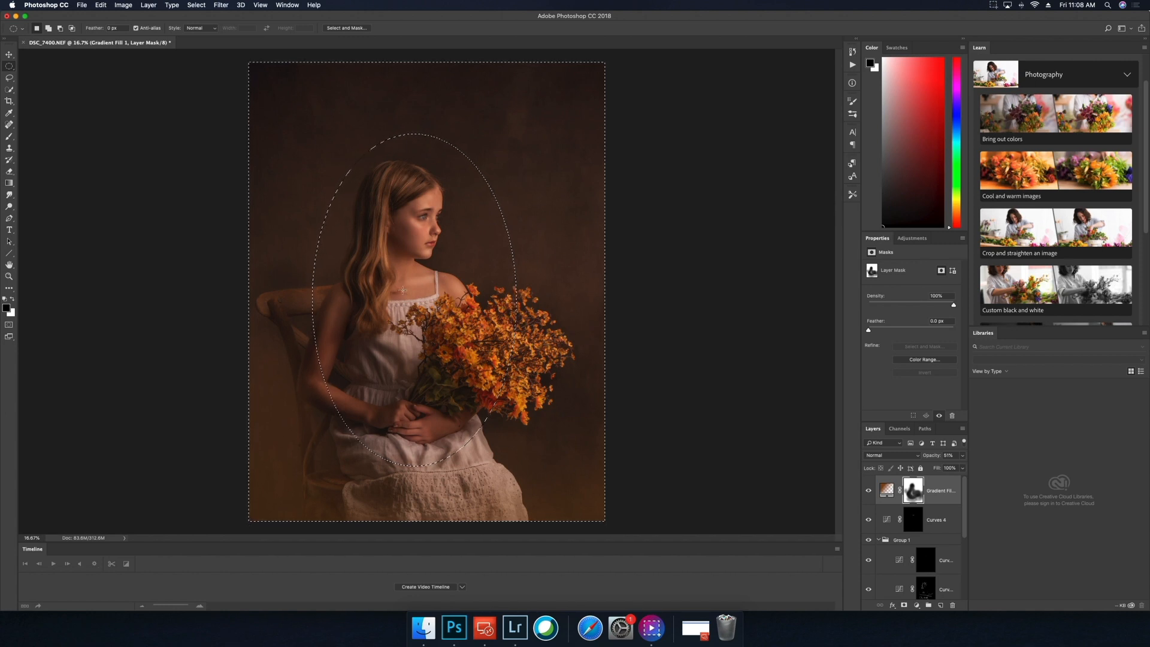
- Add a Curves adjustment layer from the inverted selection and lower a shadow point to output 60 to darken the edges
click(149, 5)
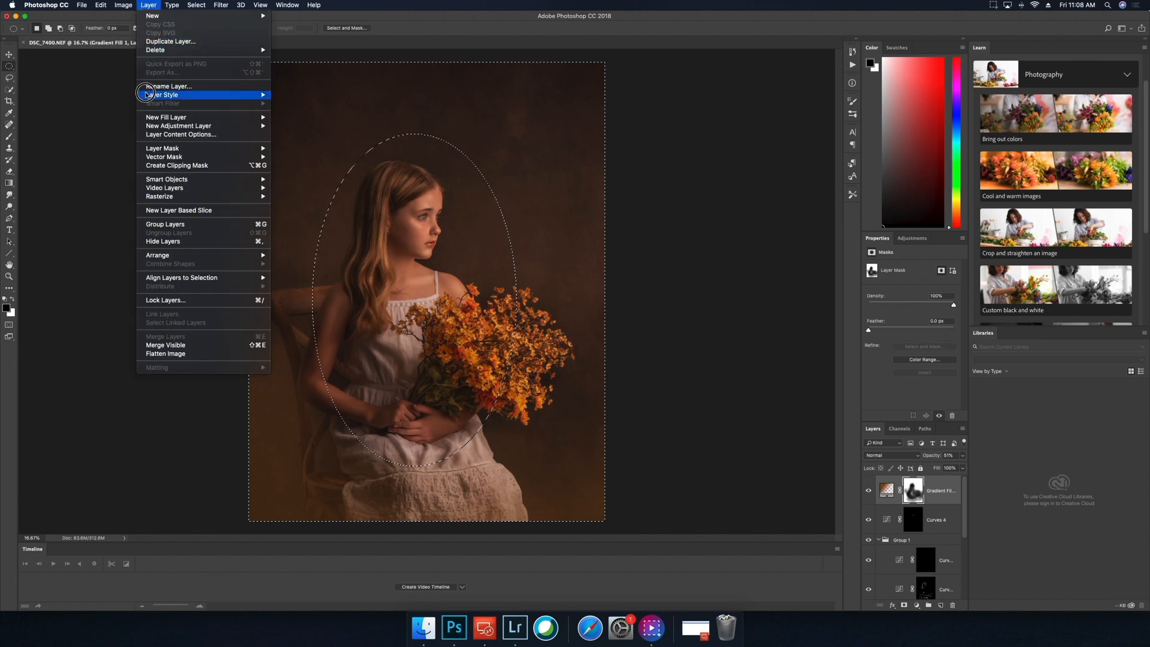
mouse_move(147, 126)
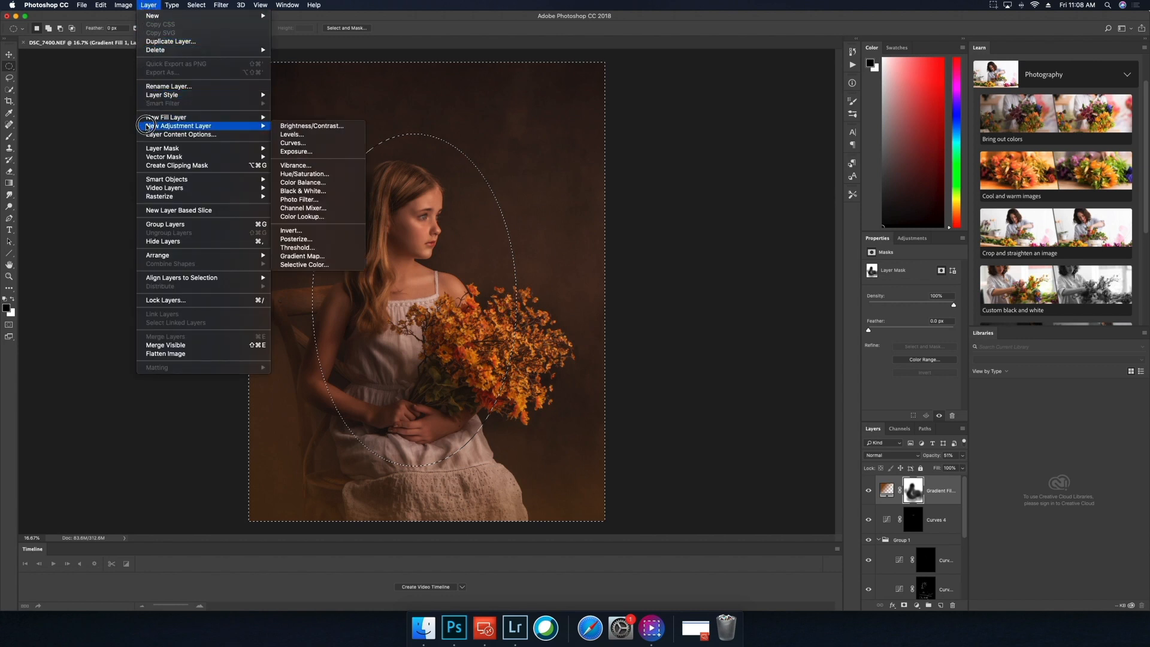
click(292, 144)
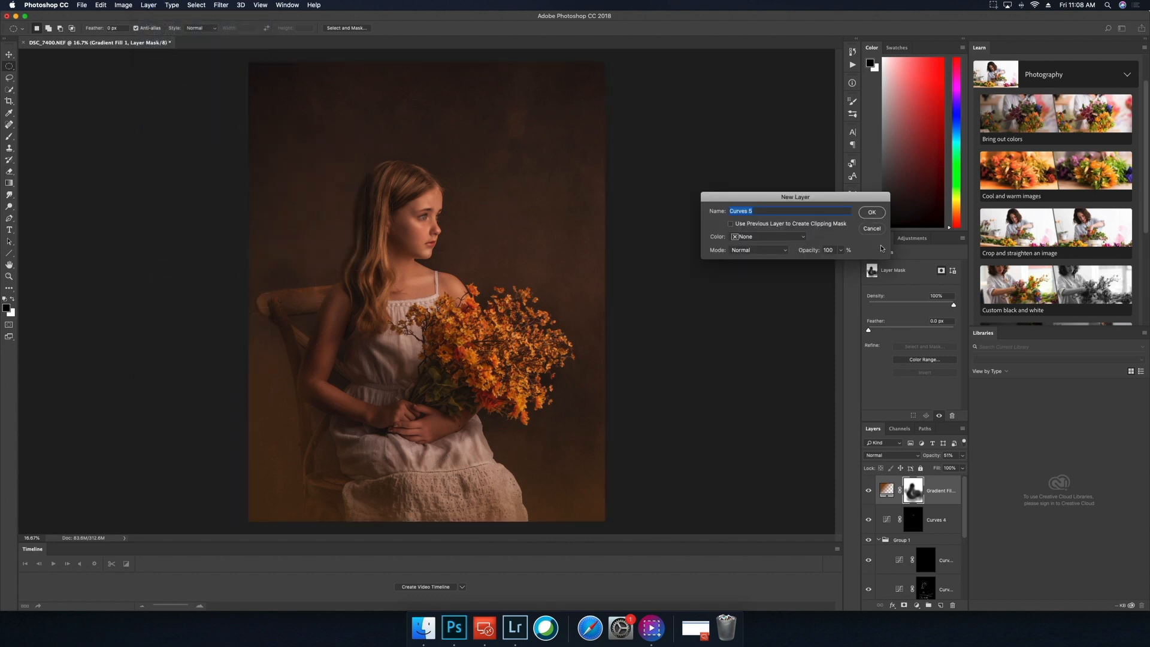
click(868, 215)
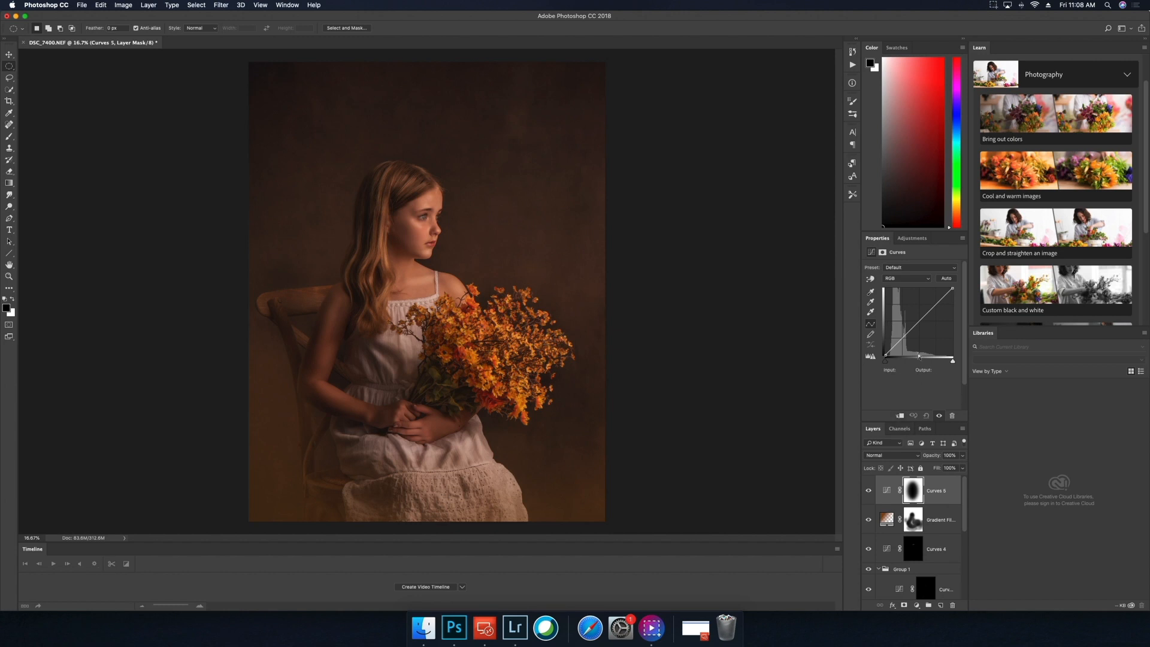
drag(909, 333, 909, 338)
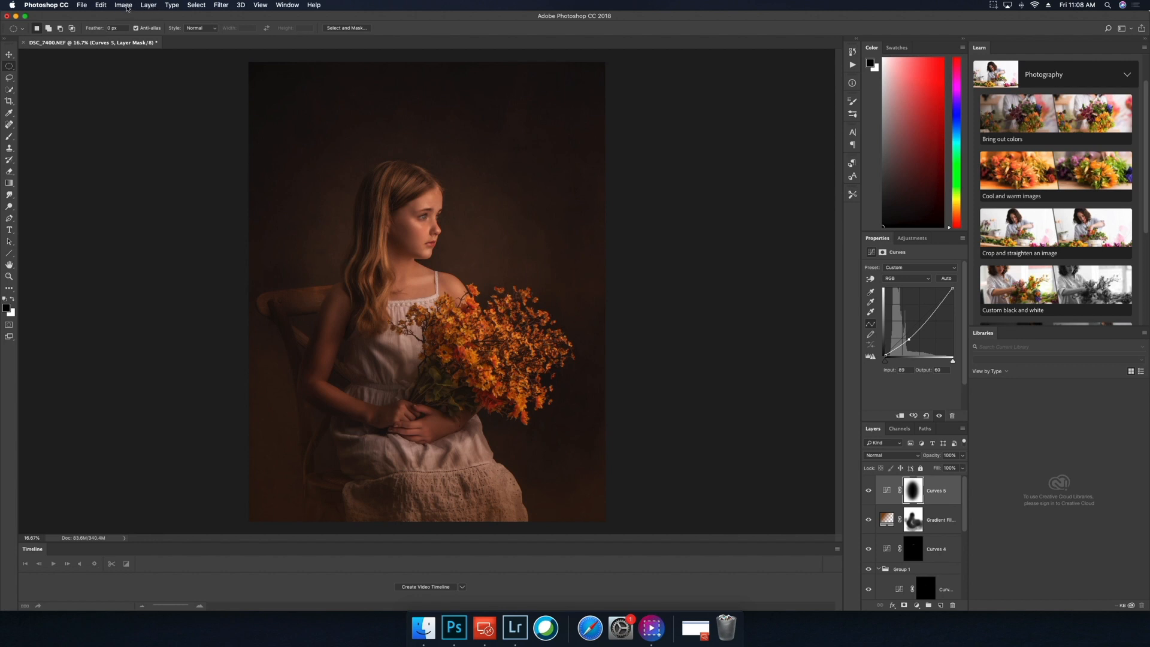
- Add a pattern fill layer above the vignette Curves layer, in Normal mode at 100% opacity
click(149, 5)
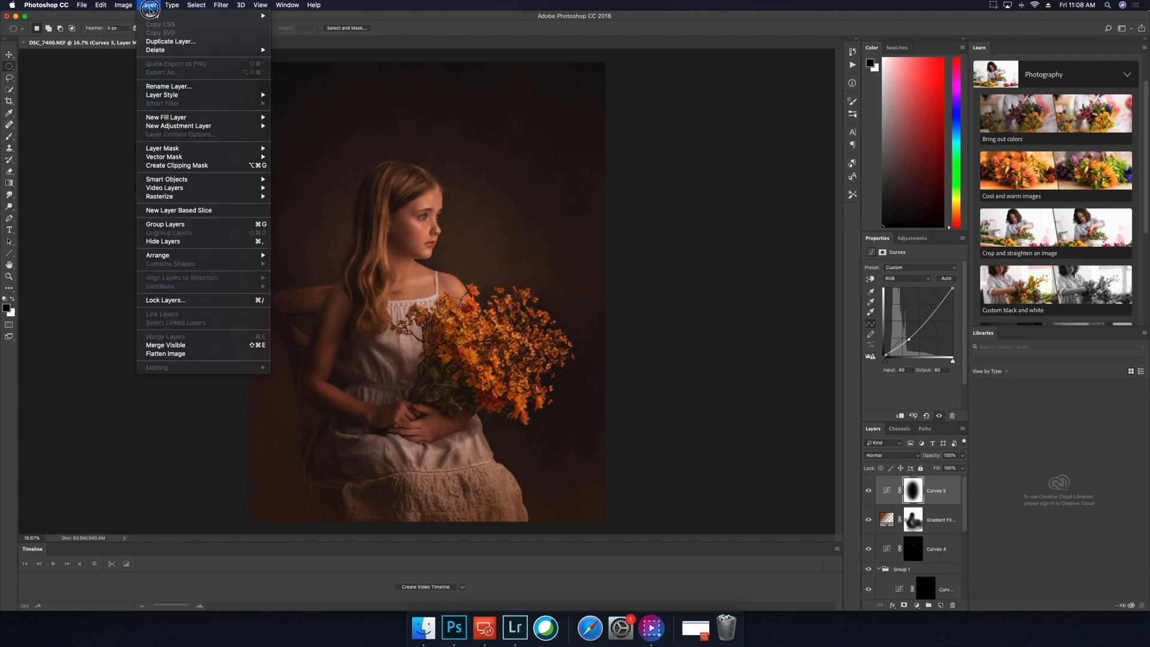
mouse_move(228, 117)
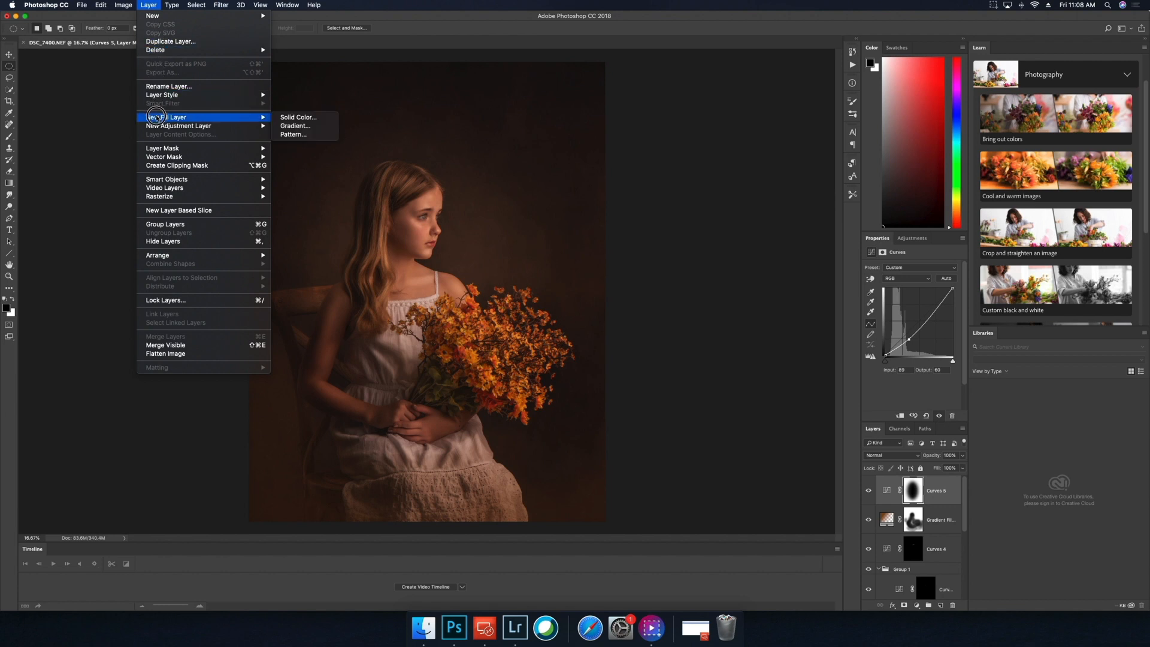
click(297, 136)
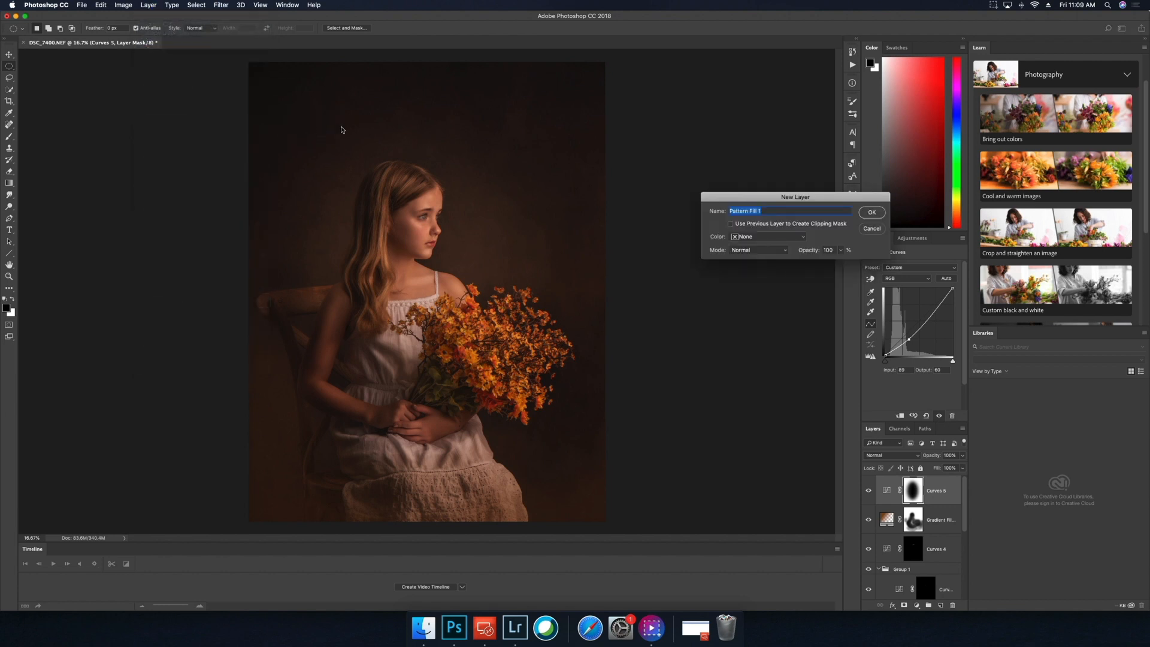
click(868, 213)
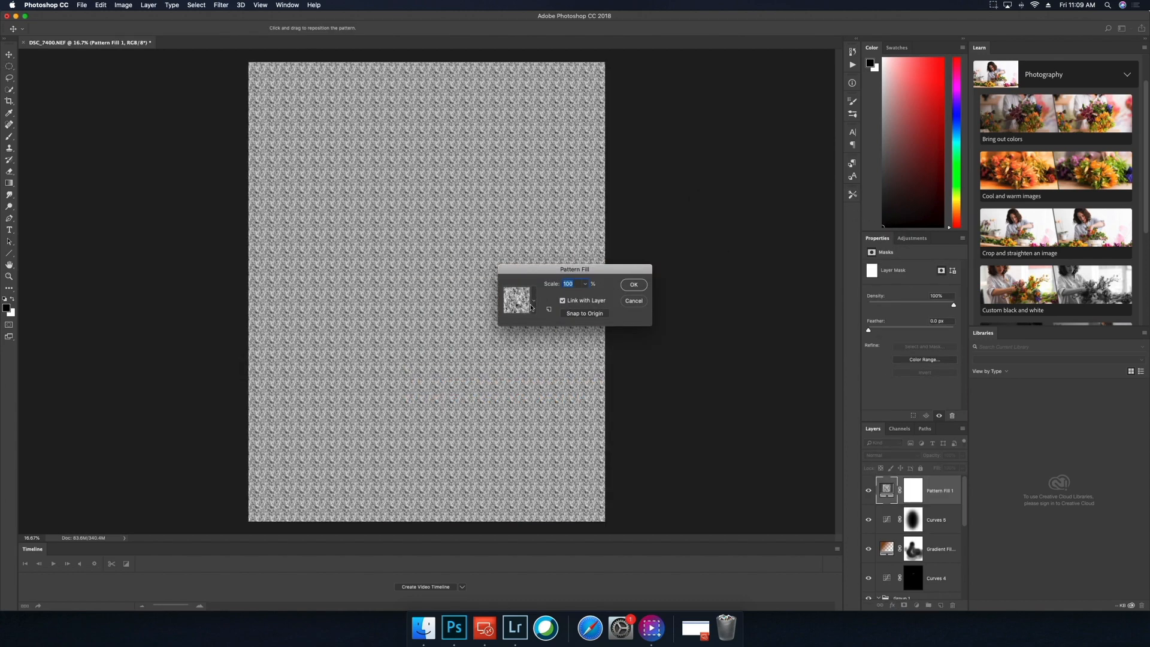
- Replace the available fill patterns with the Erodible Textures set
click(534, 307)
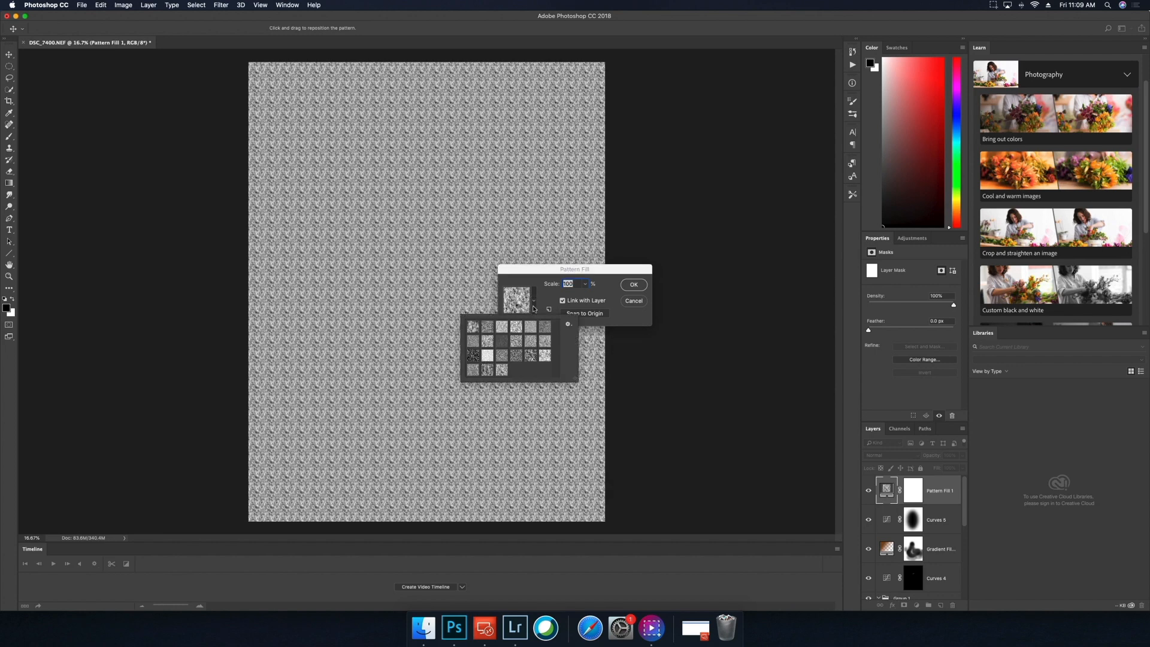
click(569, 326)
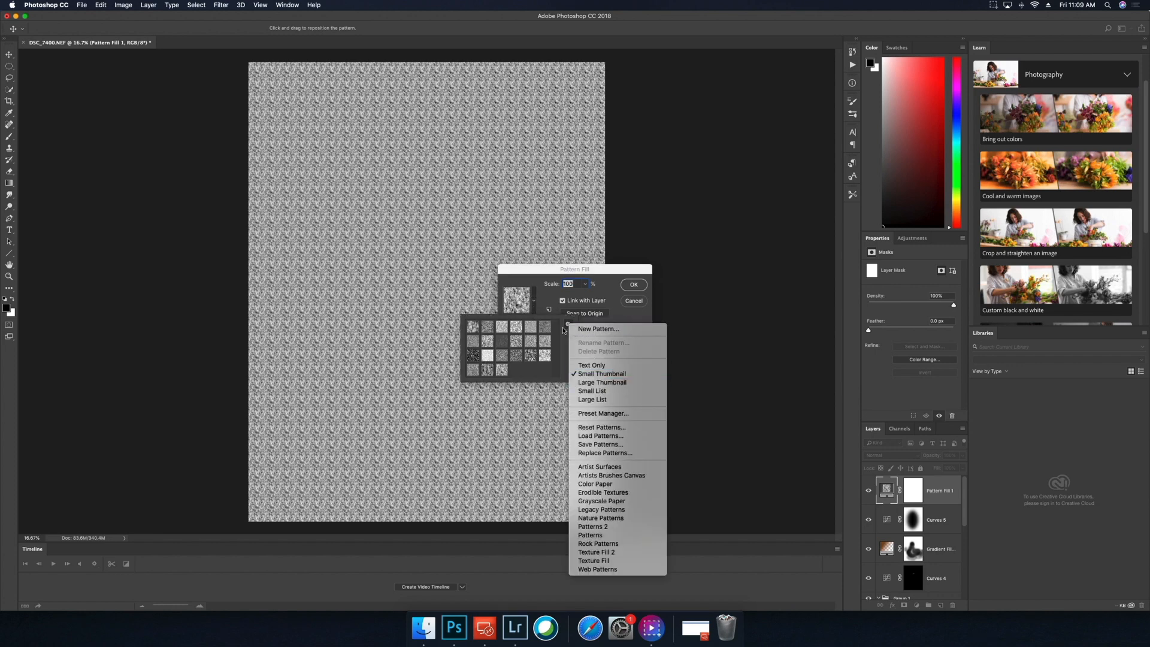
click(566, 333)
click(569, 327)
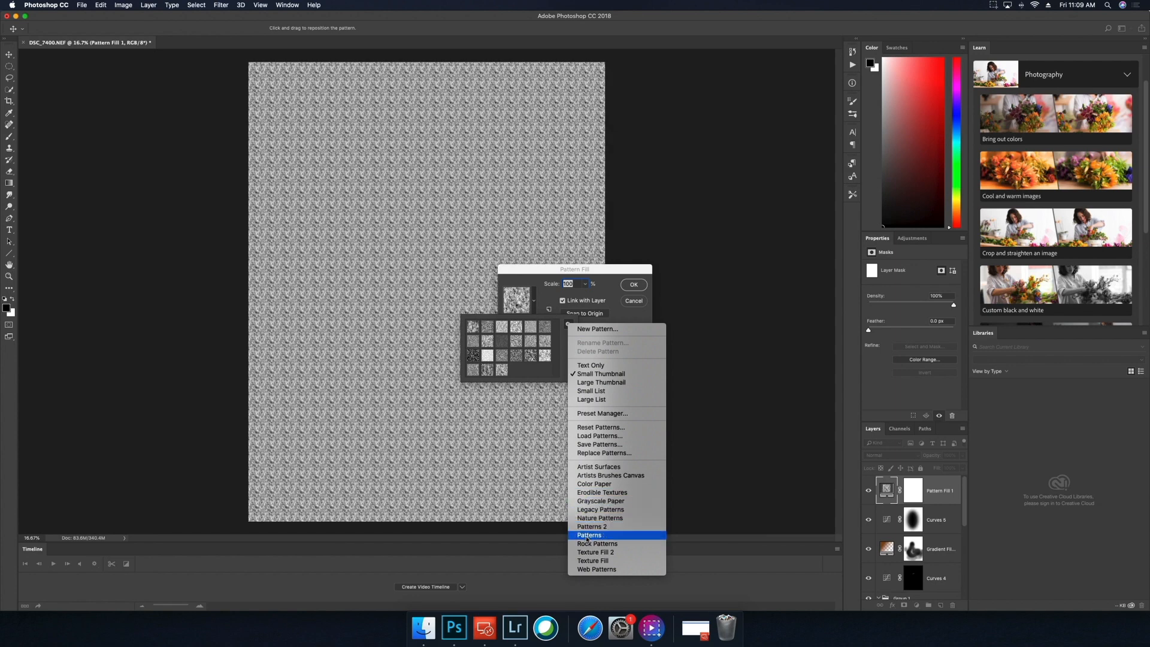
click(595, 493)
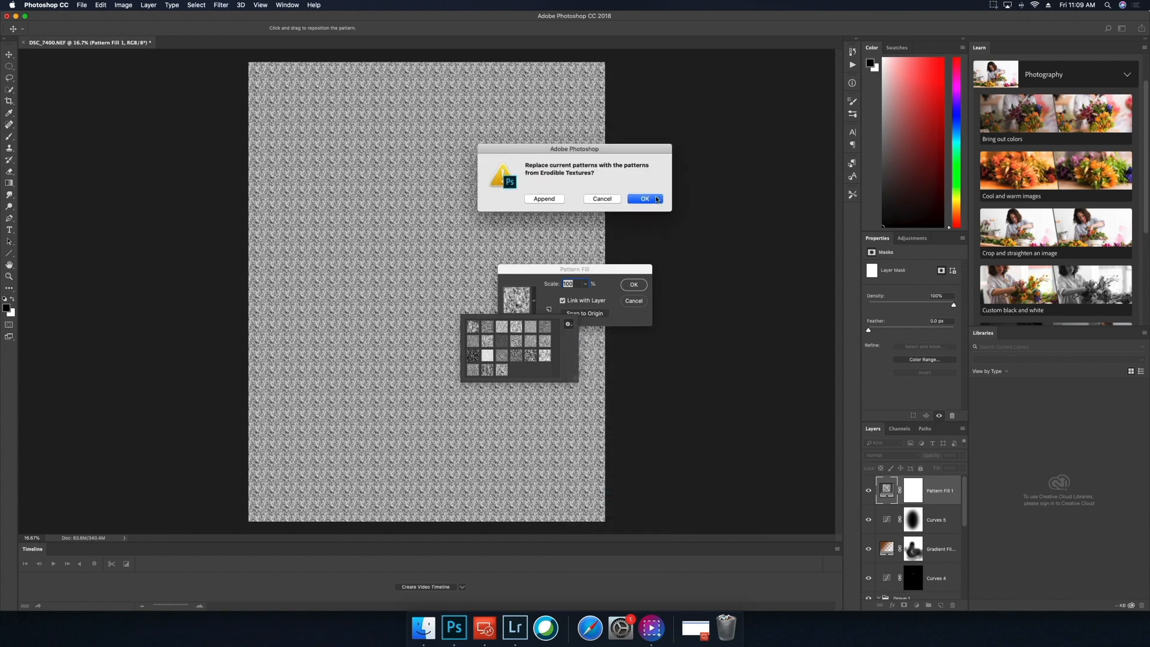
click(658, 198)
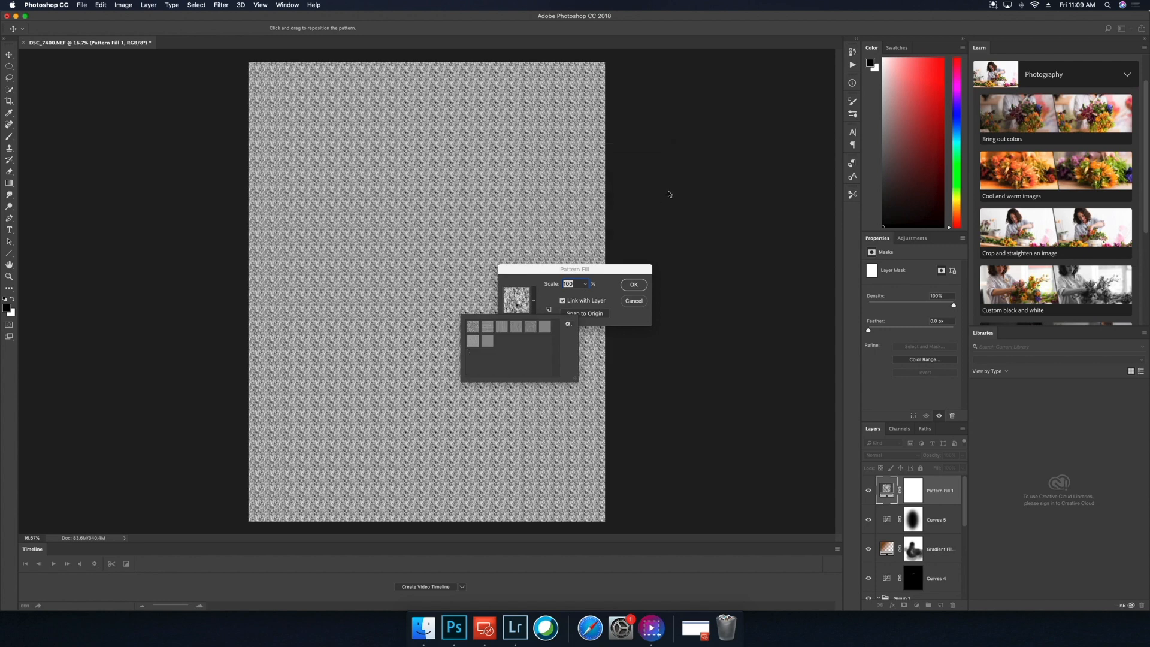
- Try several Erodible Textures patterns as the fill and scale the sixth one to 210%
click(504, 332)
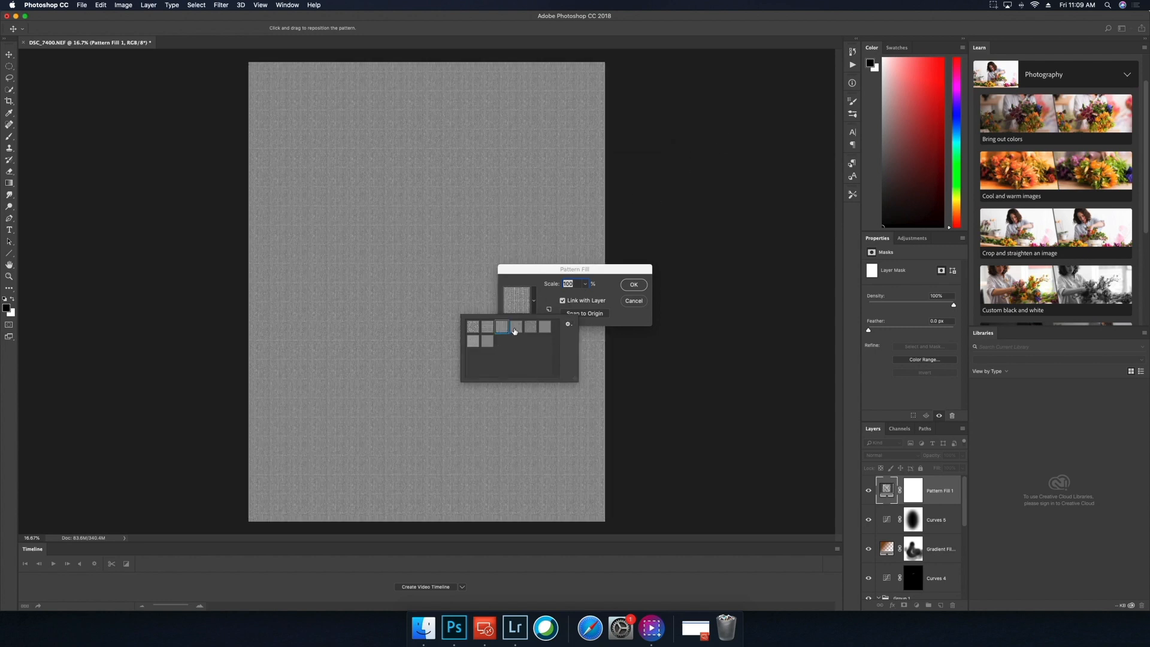
click(515, 330)
click(530, 330)
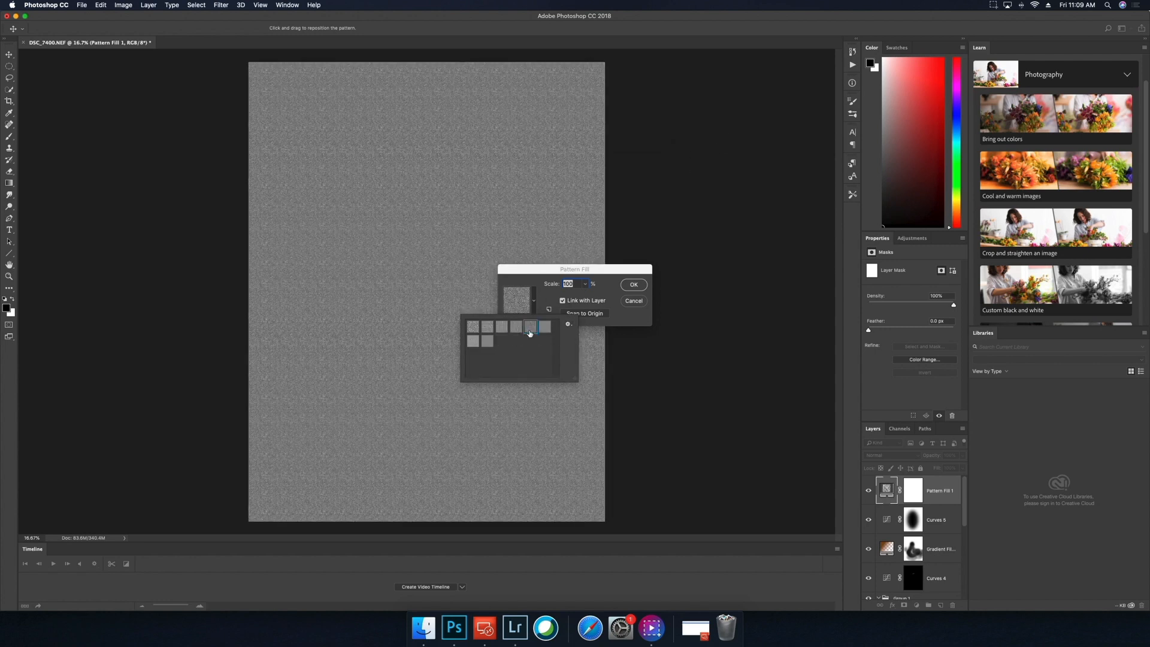
click(544, 329)
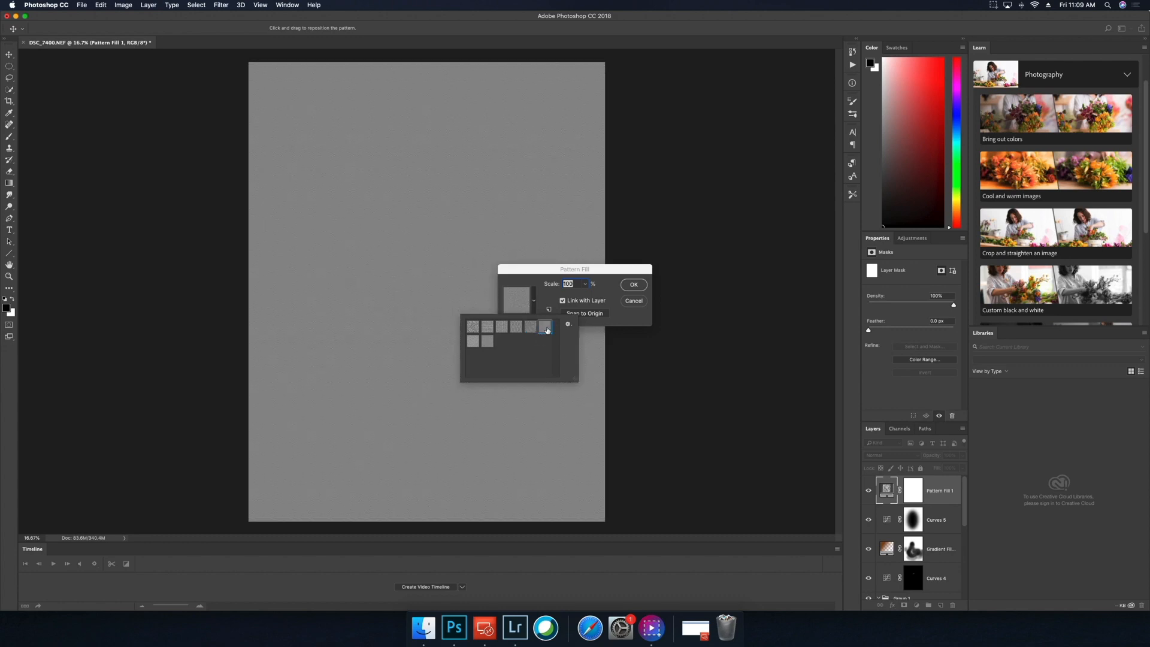
click(553, 292)
click(585, 285)
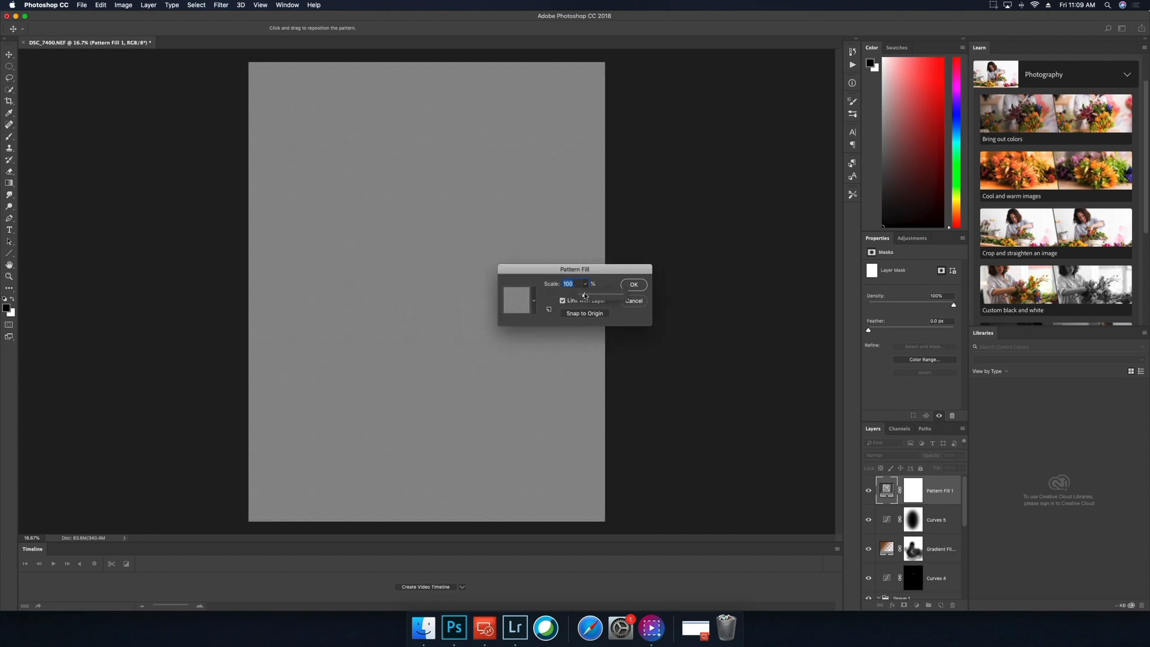
drag(582, 296, 589, 296)
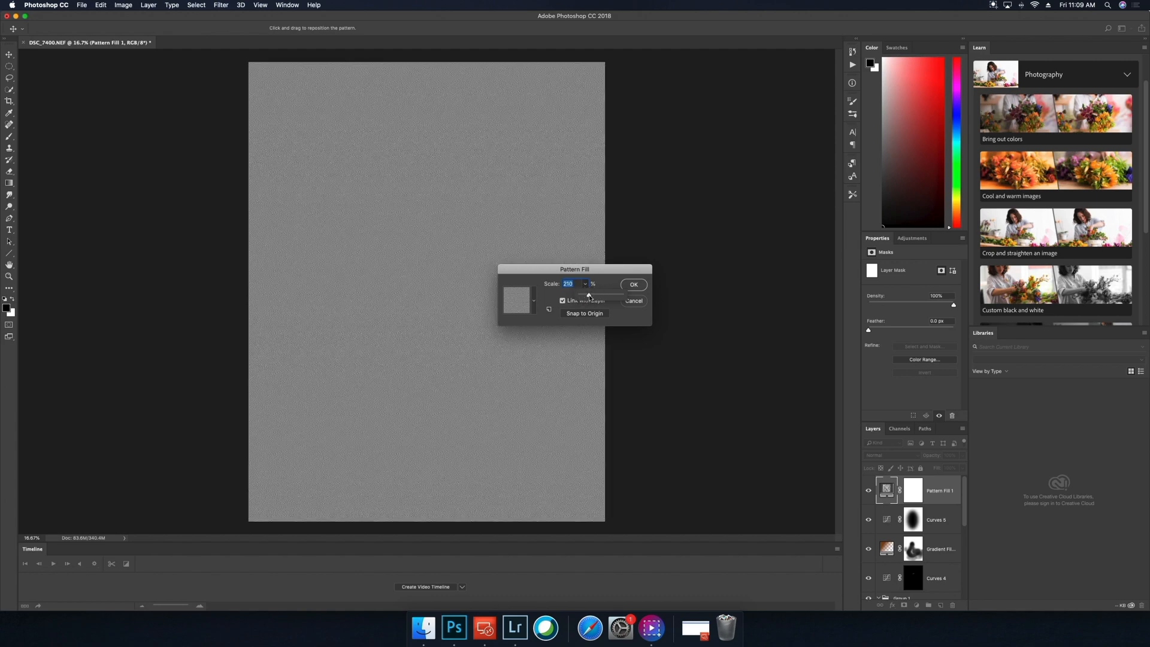
- Fill the layer with the first Erodible Textures pattern and reduce its scale to a fine, even grain
click(535, 304)
click(474, 327)
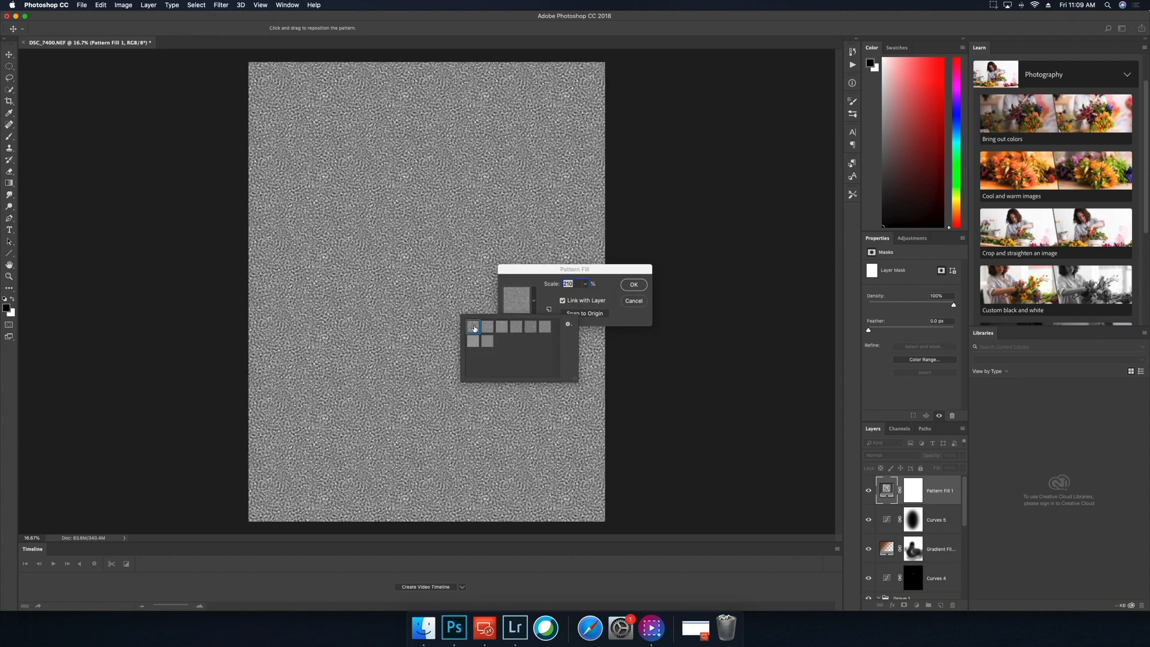
click(585, 285)
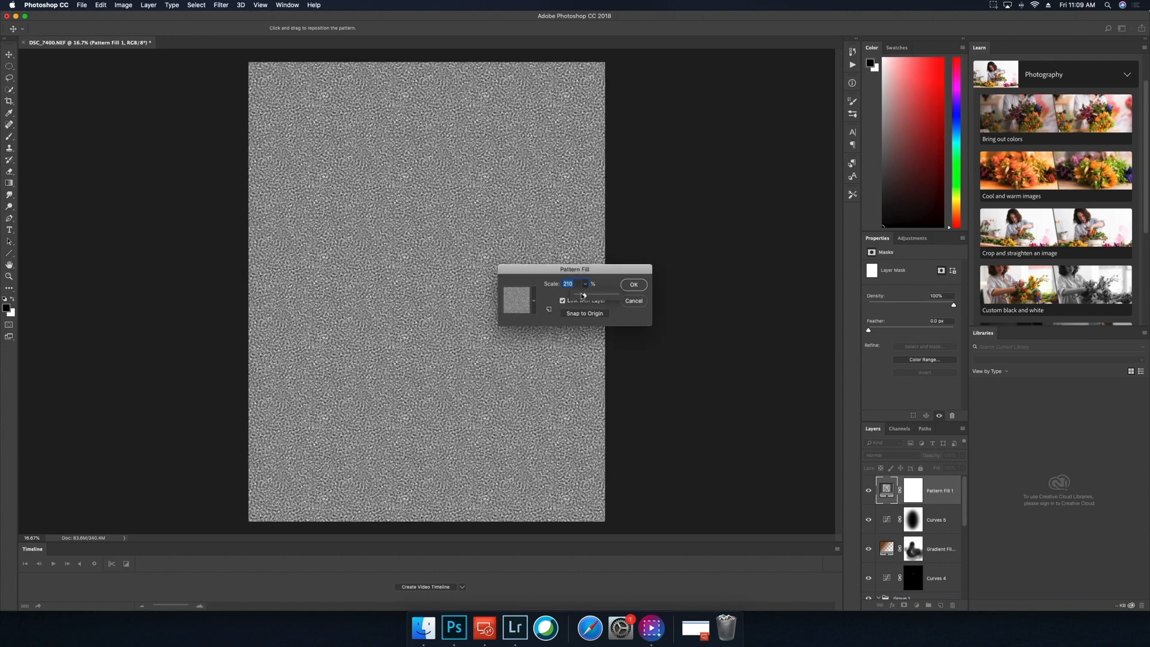
drag(583, 296, 578, 296)
click(633, 285)
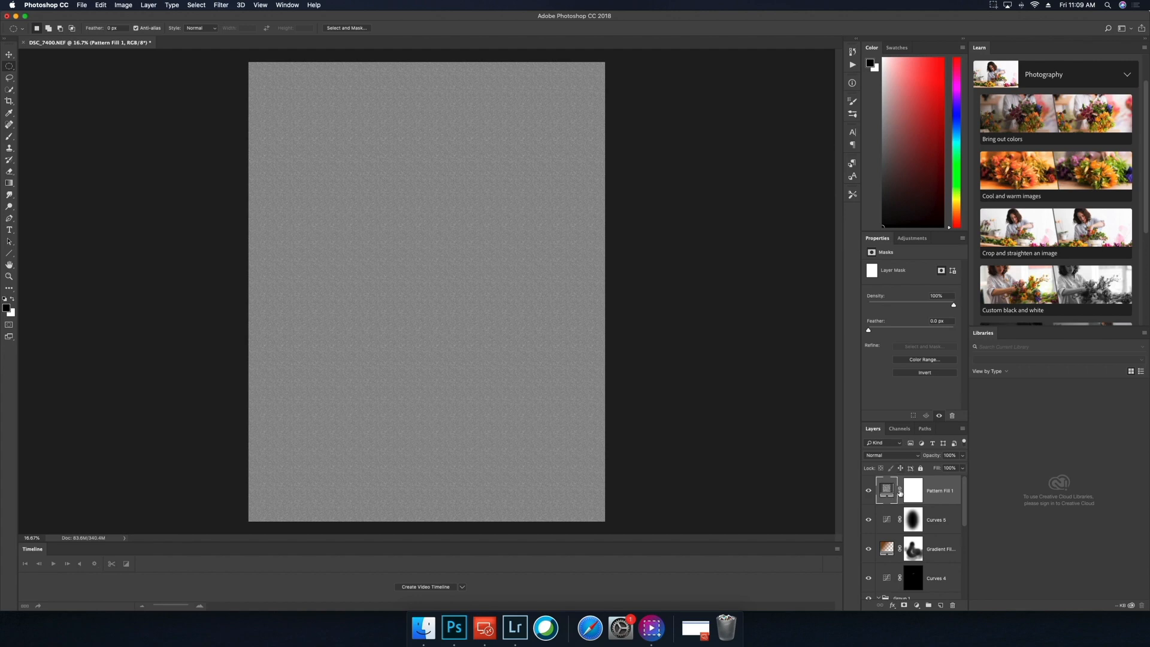
- Try Lighten blending on the pattern fill layer and settle on Soft Light
click(915, 457)
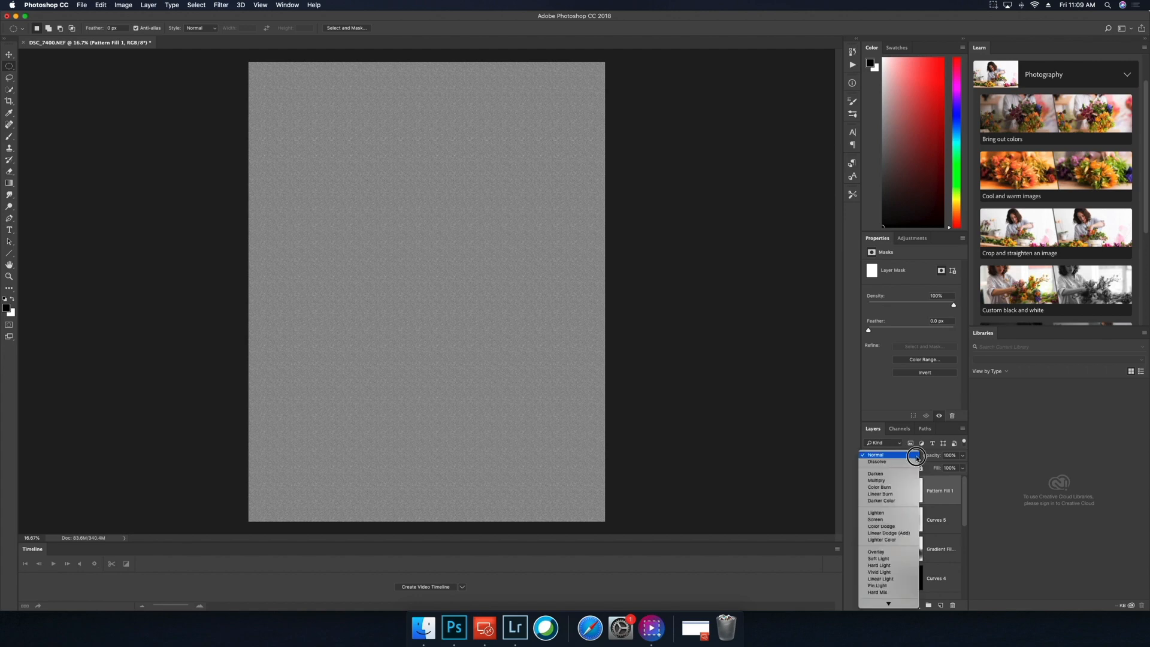
click(888, 512)
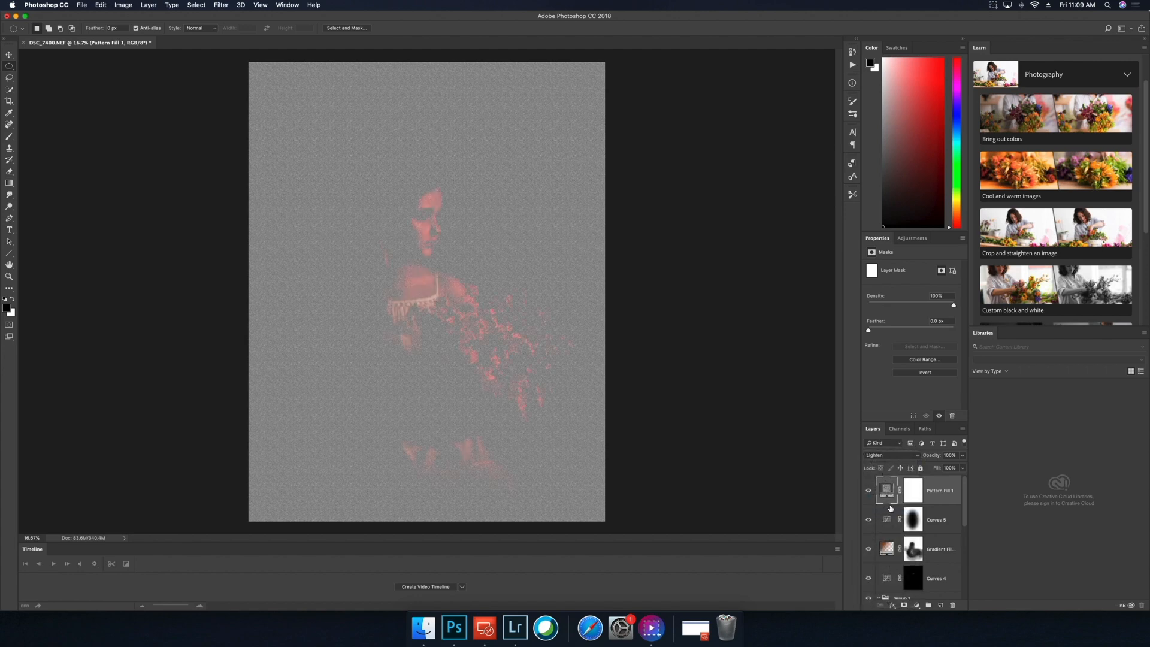
click(910, 457)
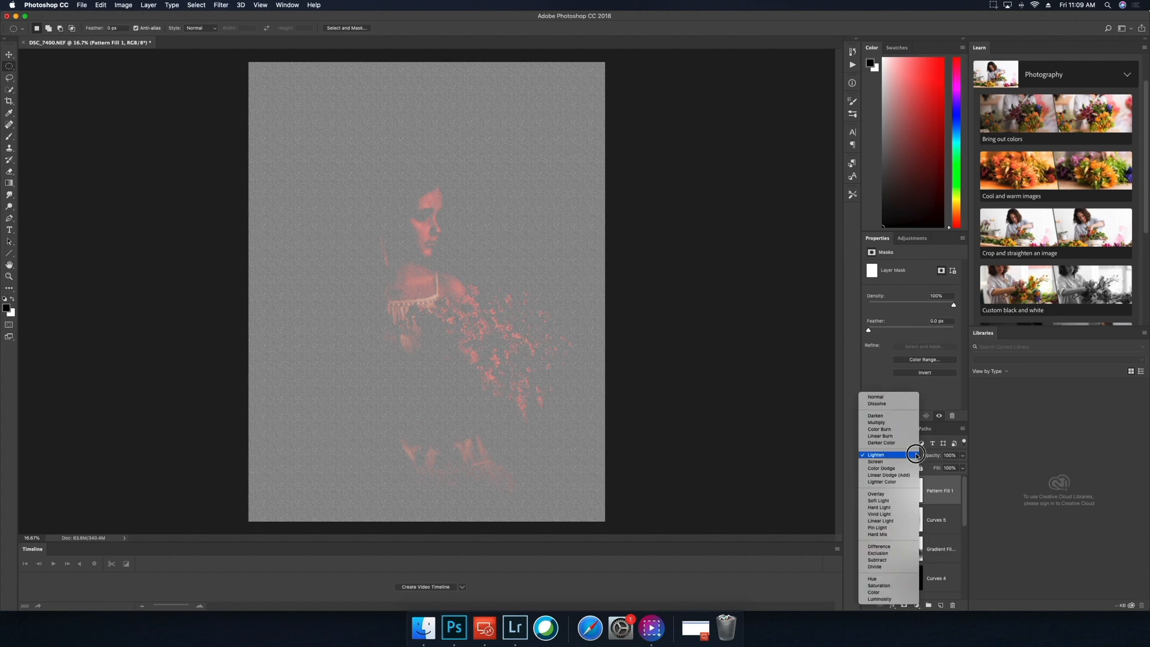
click(900, 501)
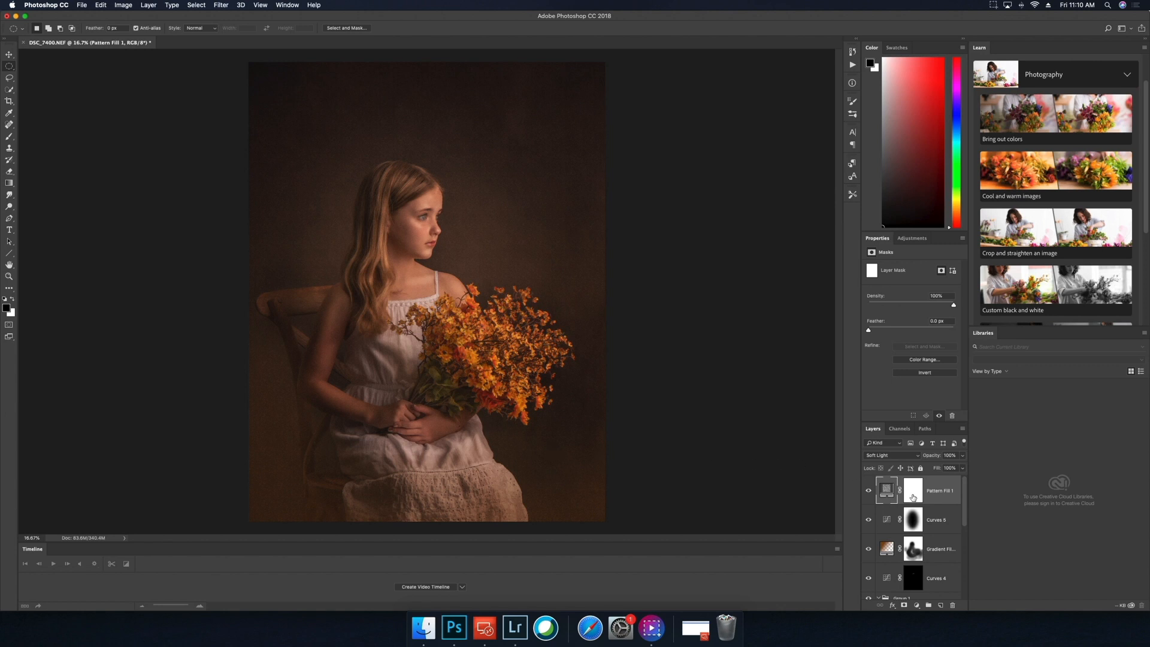
- Paint black on the pattern layer's mask over the girl and bouquet, and lower the layer's opacity to 49%
click(913, 497)
click(9, 137)
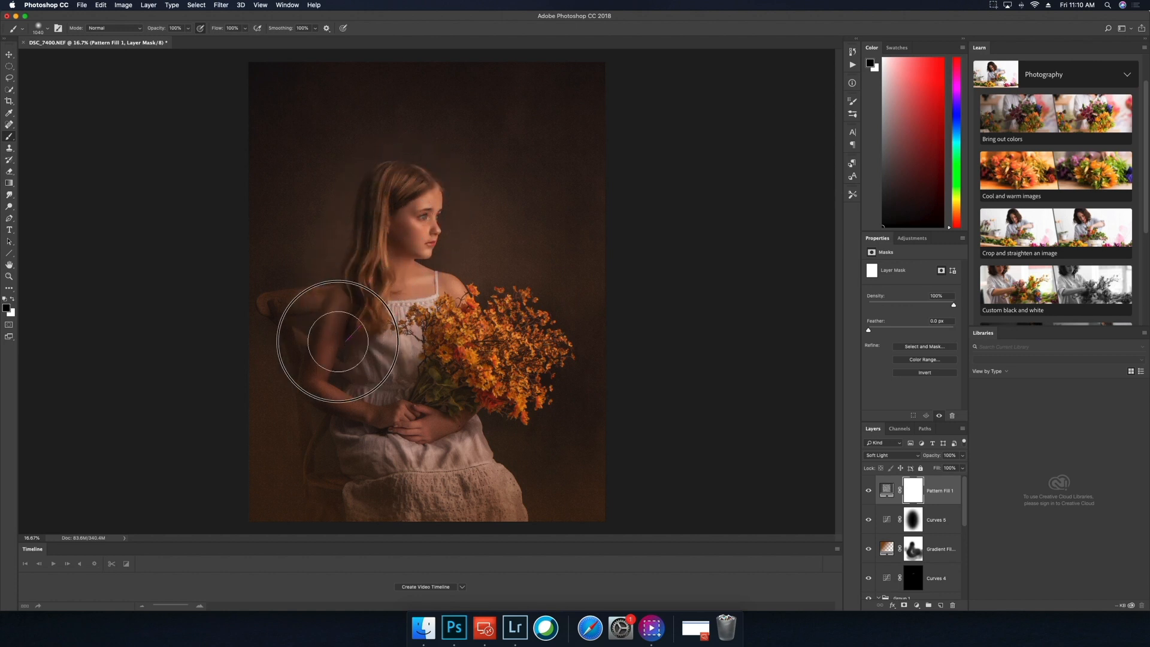
mouse_move(387, 409)
mouse_down()
mouse_move(416, 409)
mouse_move(311, 385)
mouse_move(320, 379)
mouse_move(282, 307)
mouse_move(390, 316)
mouse_move(447, 352)
mouse_move(530, 343)
mouse_move(502, 394)
mouse_up()
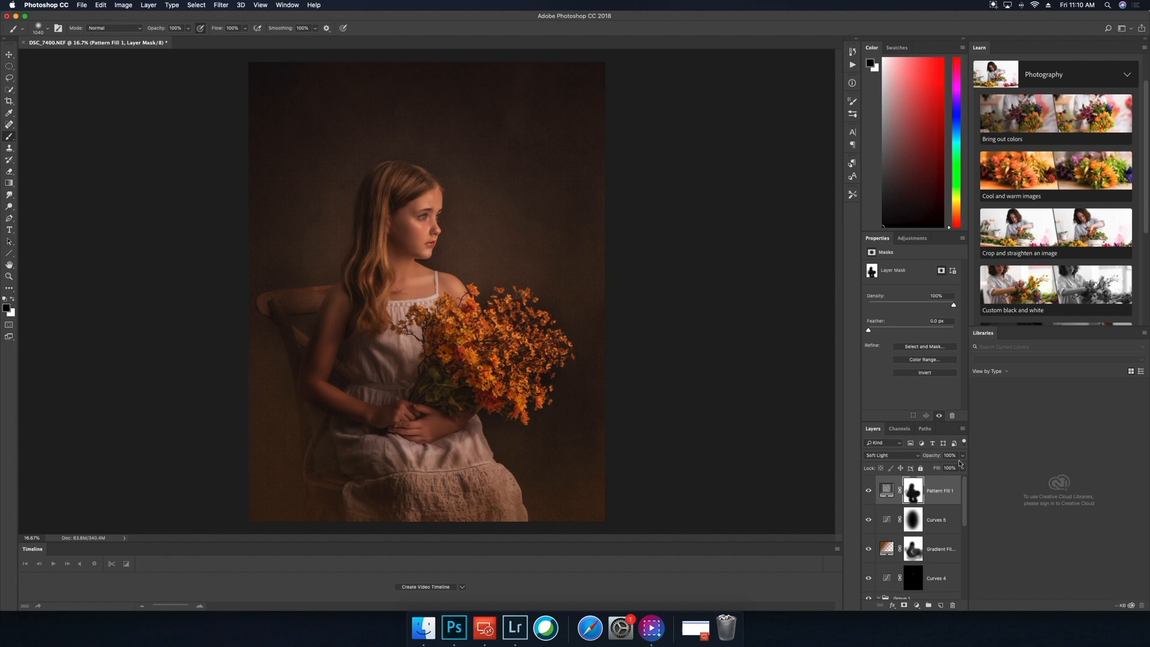
click(963, 455)
drag(962, 467, 937, 469)
- Add a gradient fill layer in Normal mode at 100% opacity, with a Radial style and Reverse enabled
click(148, 5)
mouse_move(196, 118)
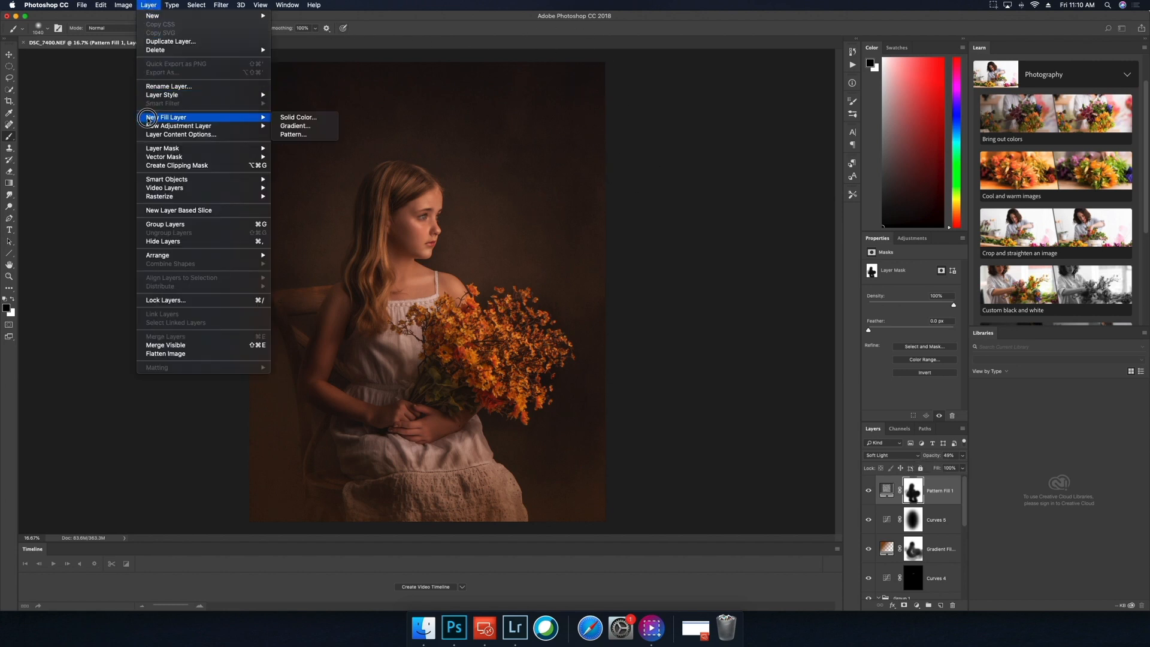
click(291, 127)
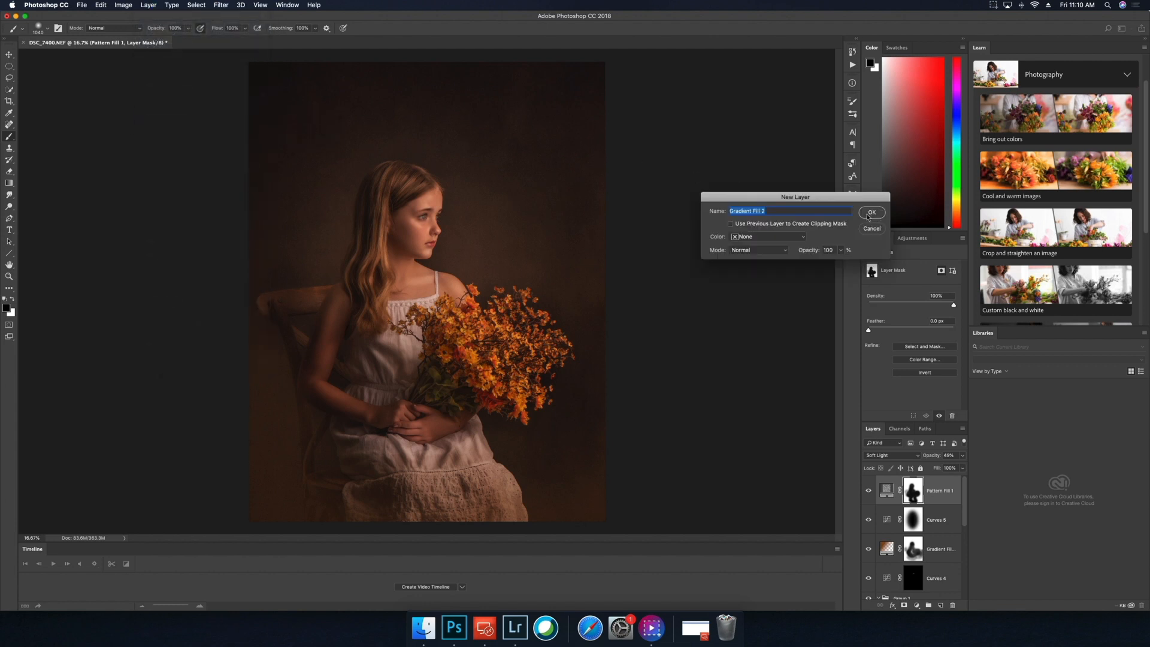
click(872, 213)
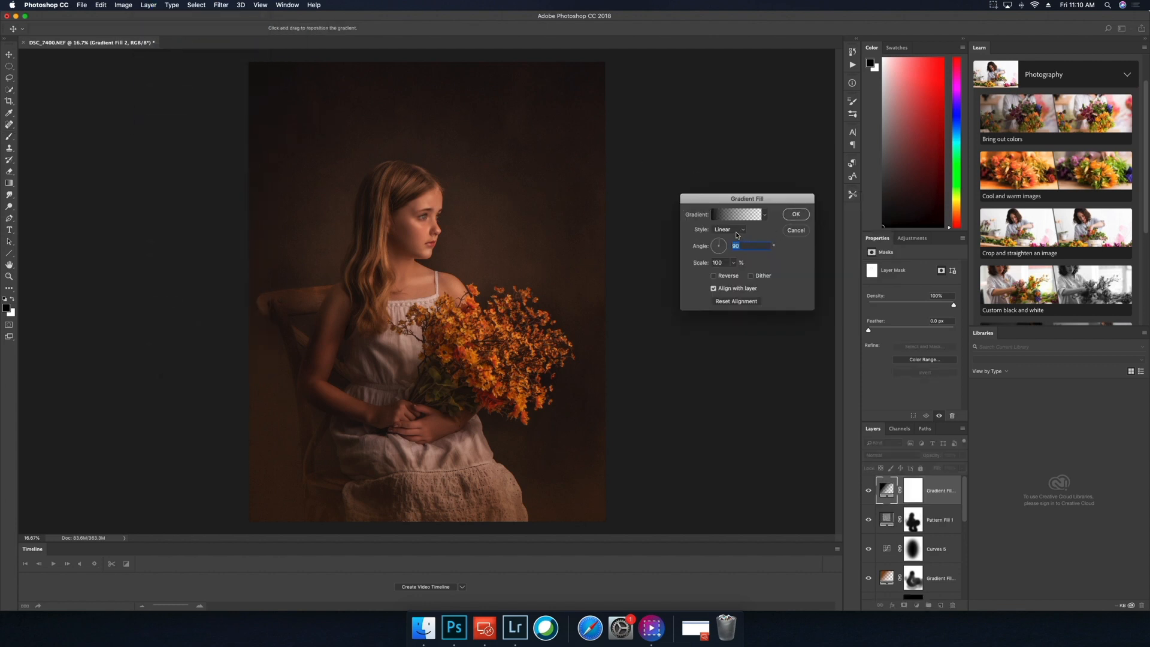
click(737, 235)
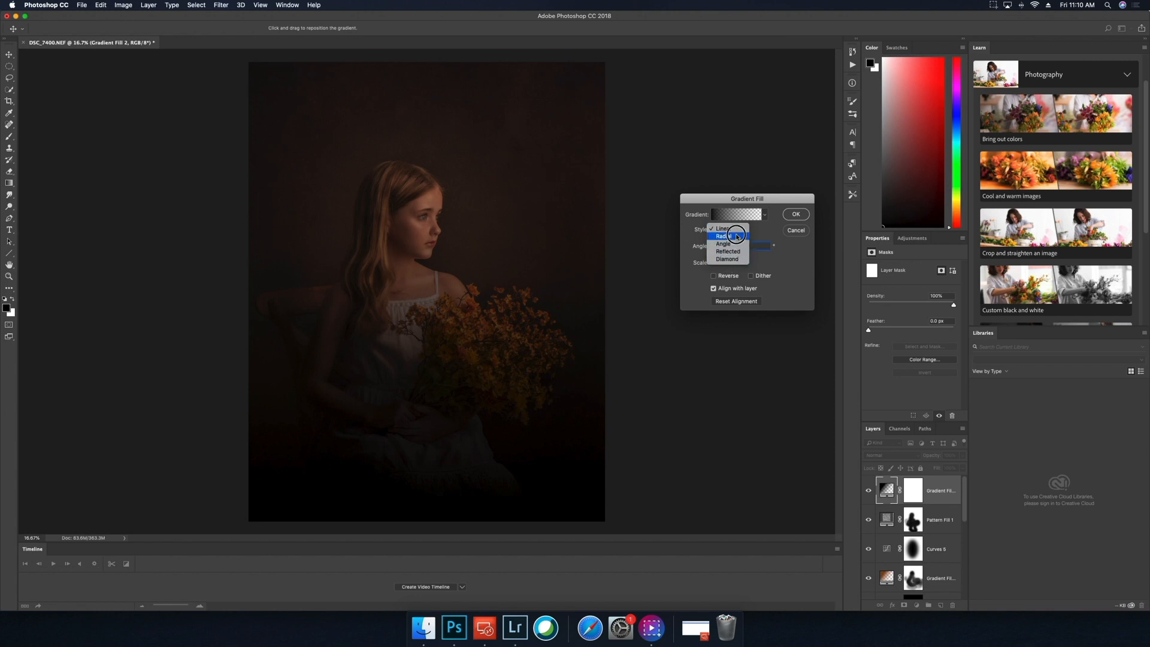
click(736, 236)
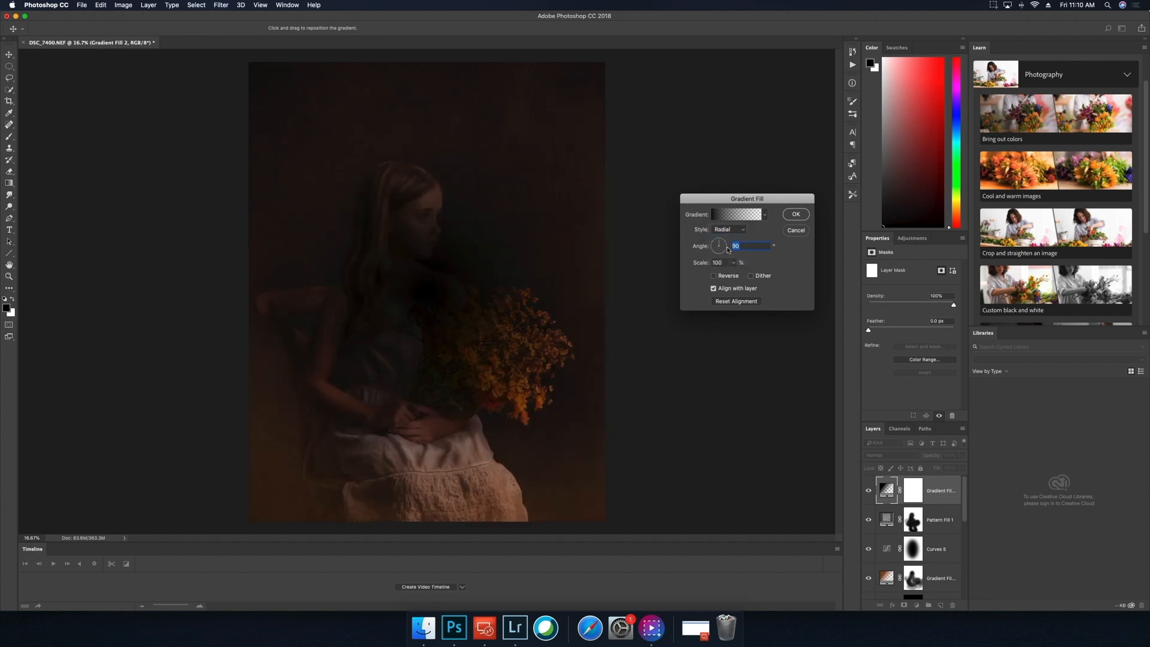
click(715, 276)
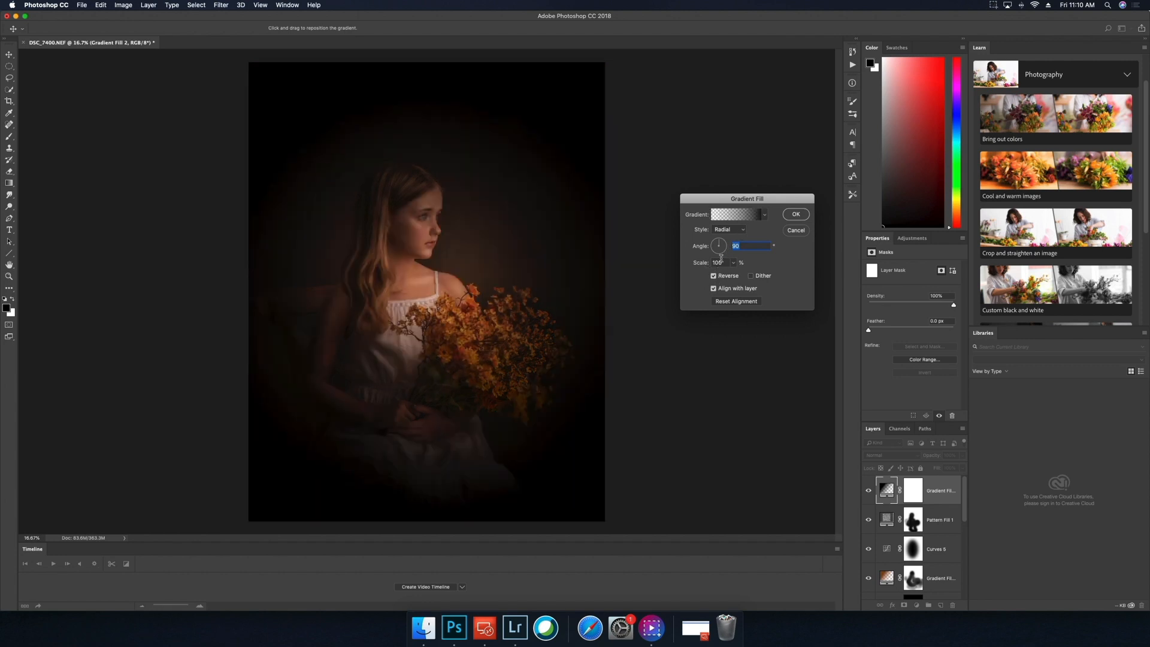
- Edit the fill's gradient and set its starting colour stop to light orange, #e9bf7c
click(736, 217)
drag(662, 274, 670, 277)
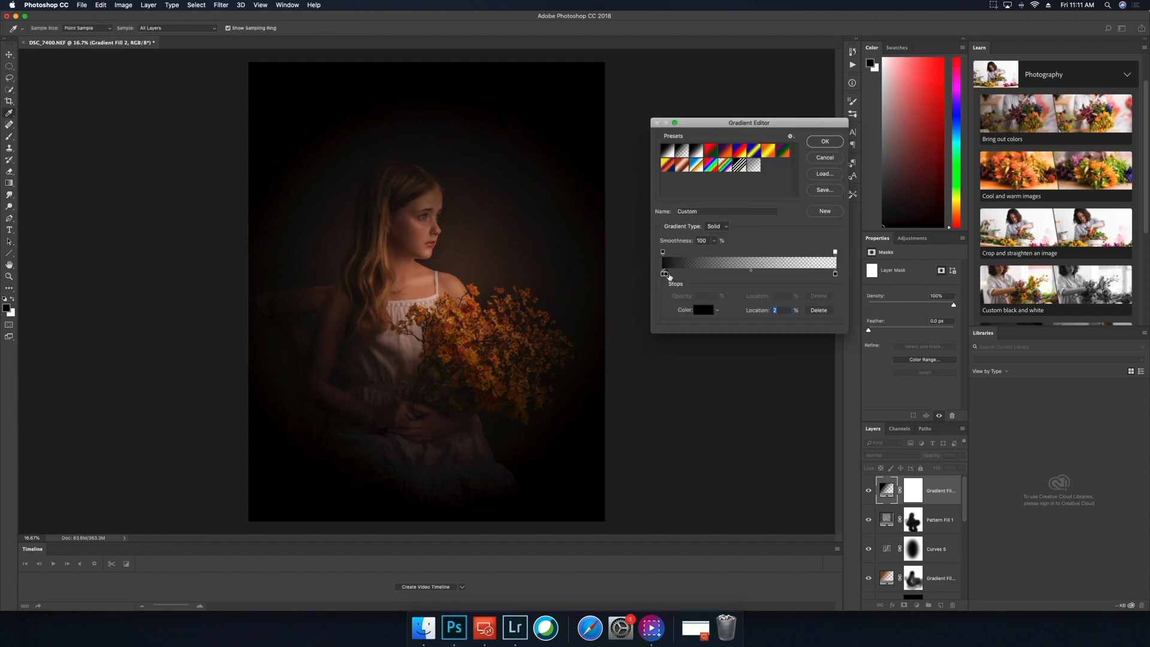
click(818, 310)
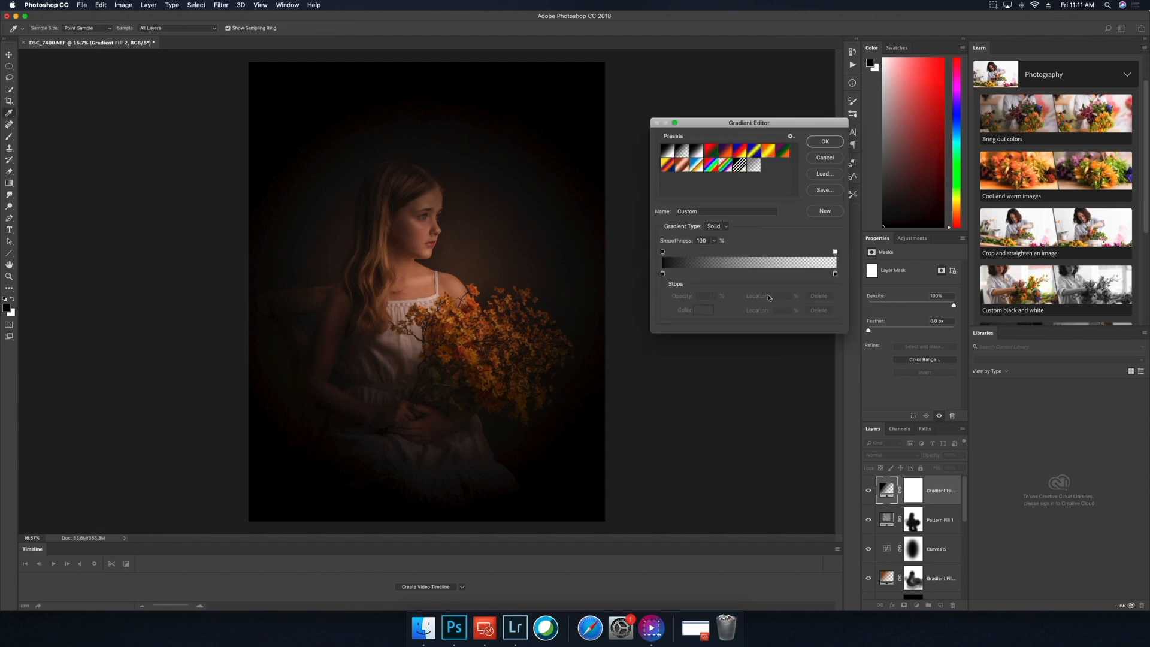
click(663, 275)
click(703, 311)
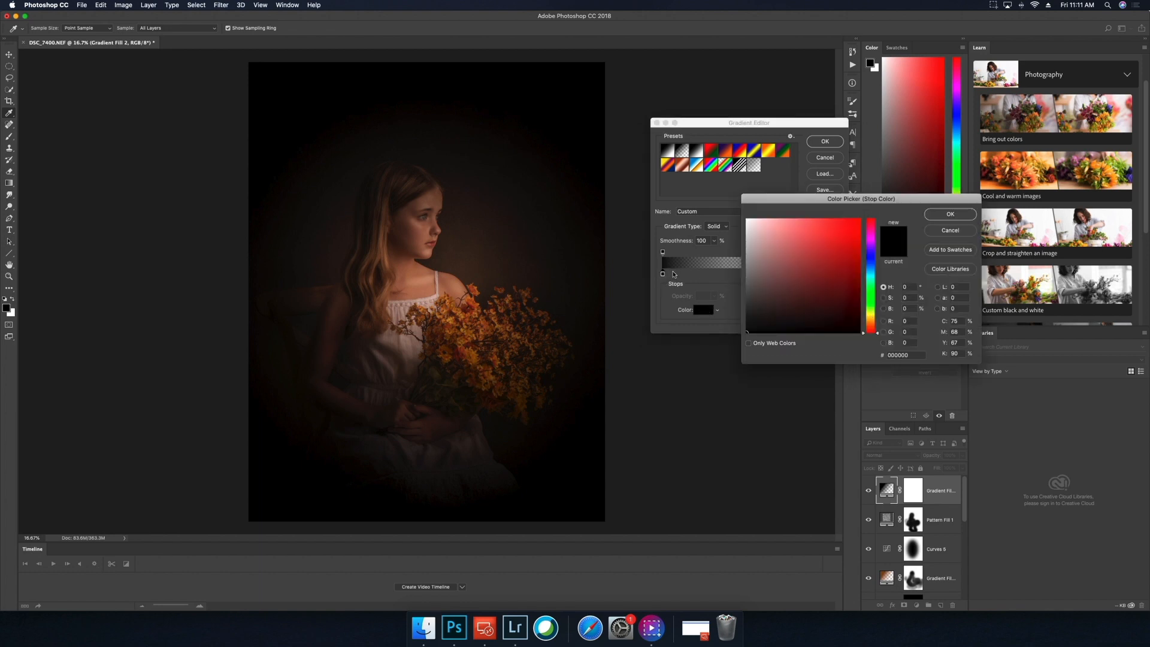
click(872, 321)
click(800, 228)
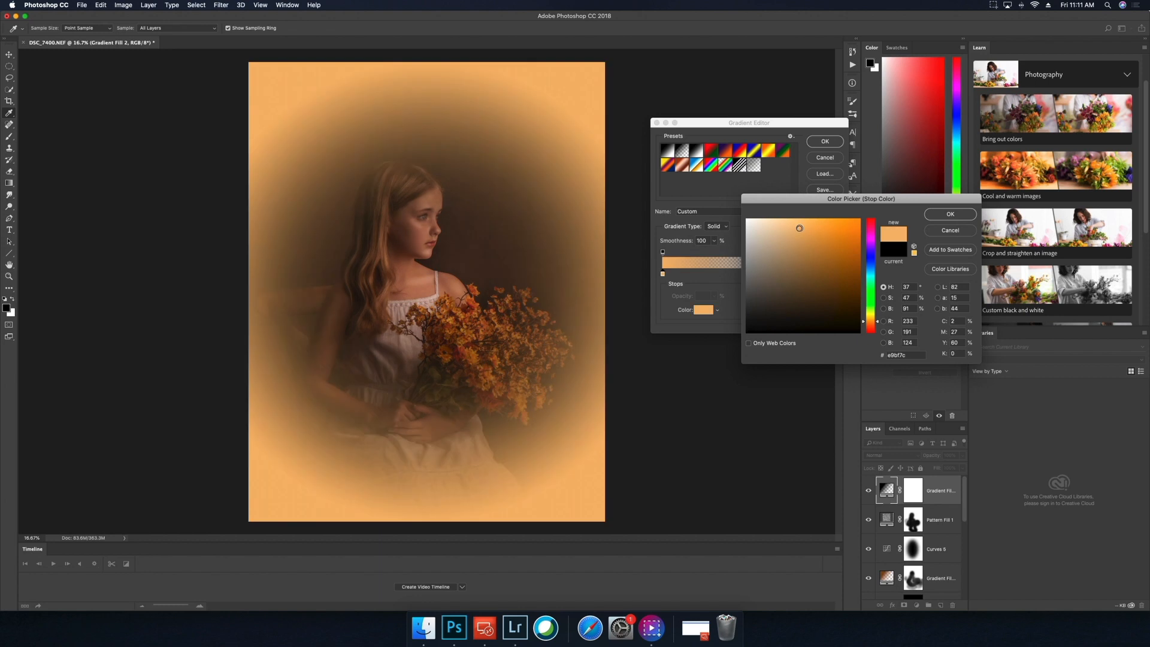
click(949, 215)
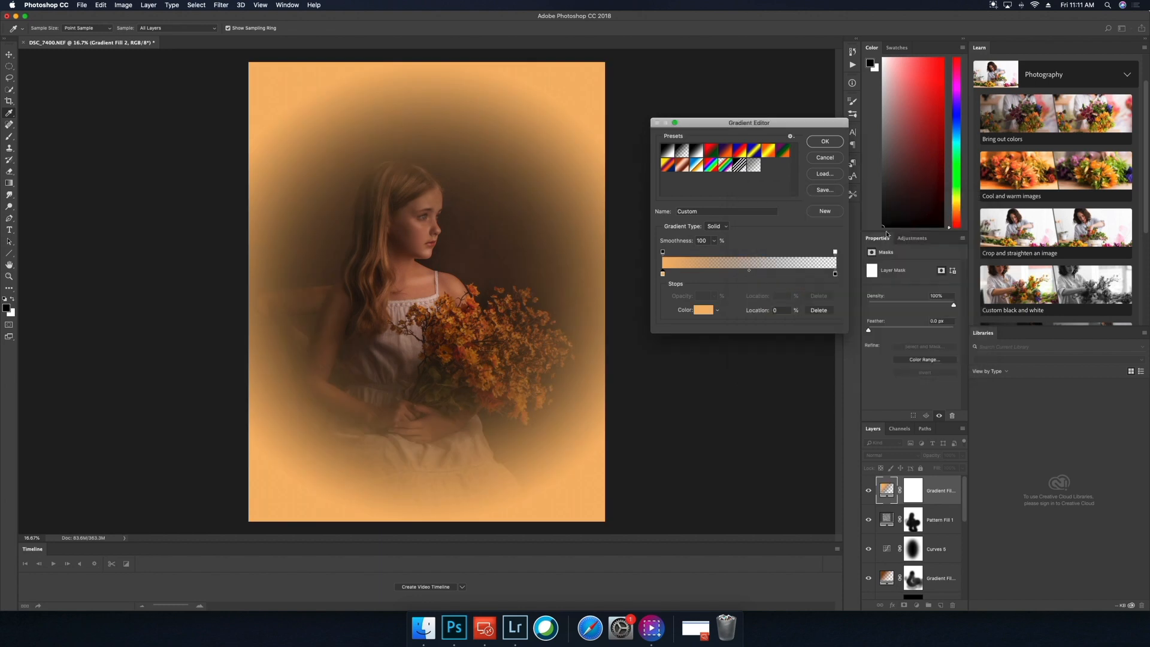
- Sample an orange from the bouquet for the gradient's end colour stop and accept the edited gradient
click(832, 274)
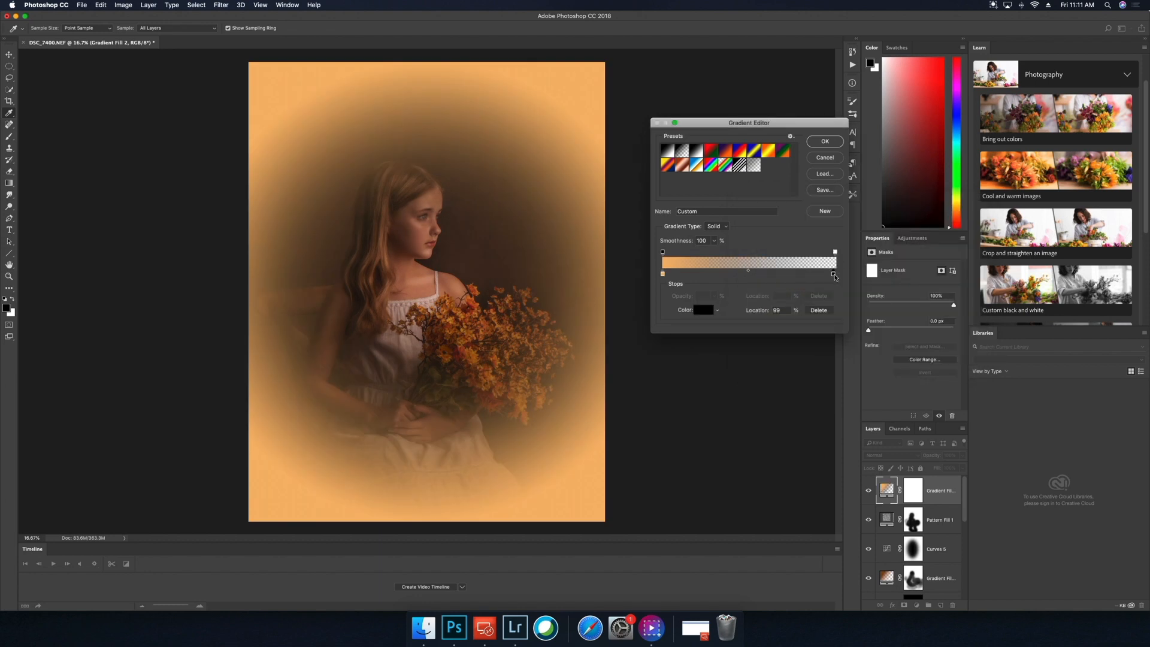
click(498, 326)
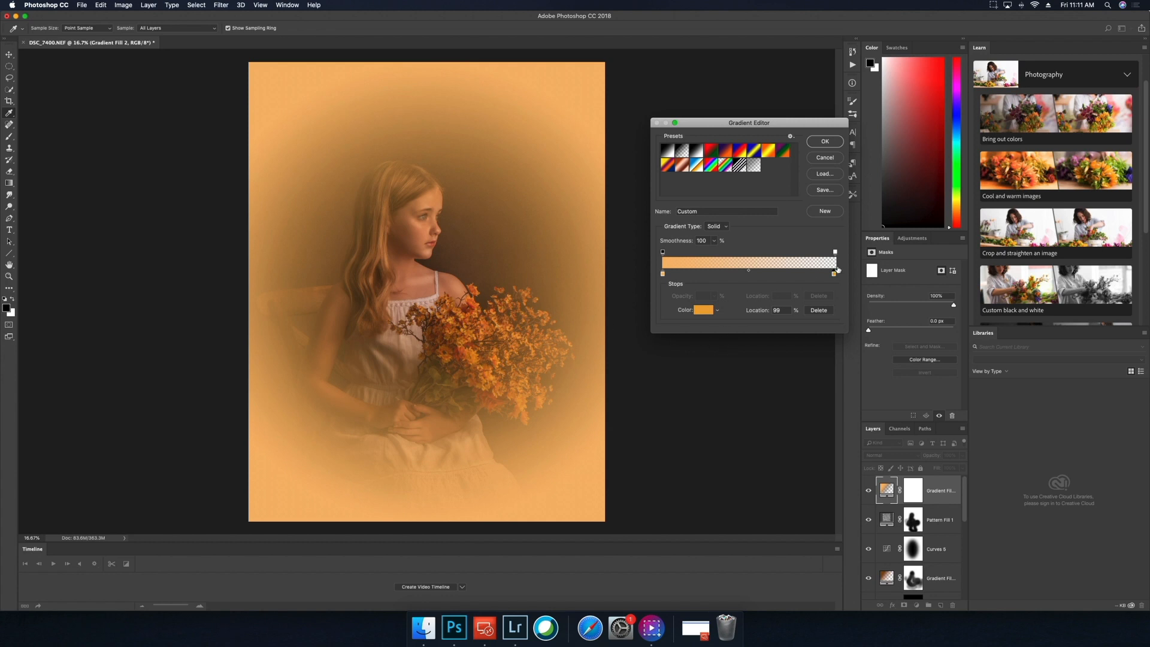
click(839, 142)
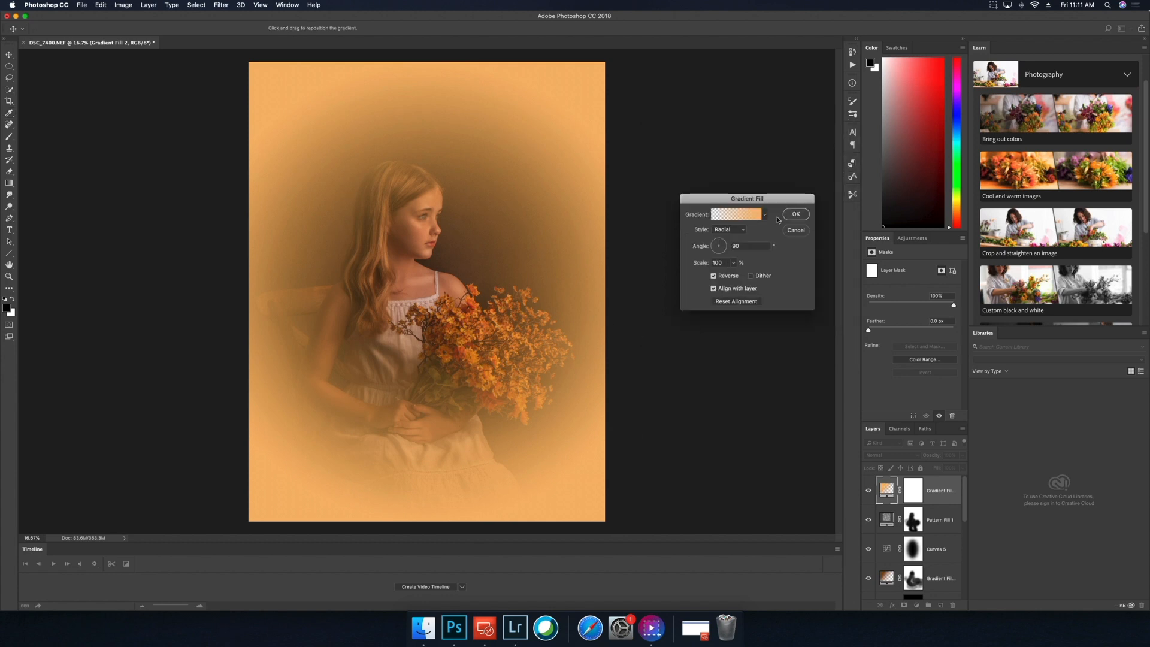
- Place the radial glow, unreversed, in the image's upper-right corner with an angle of -59.01° and a scale of 111%
click(714, 276)
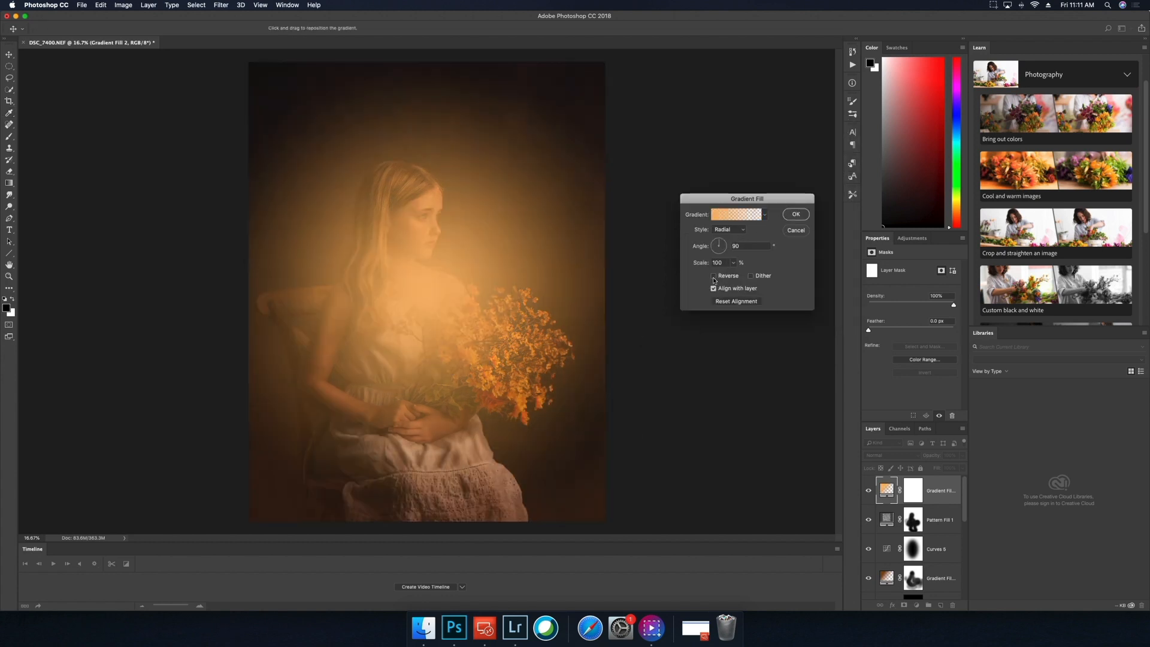
drag(426, 272, 567, 128)
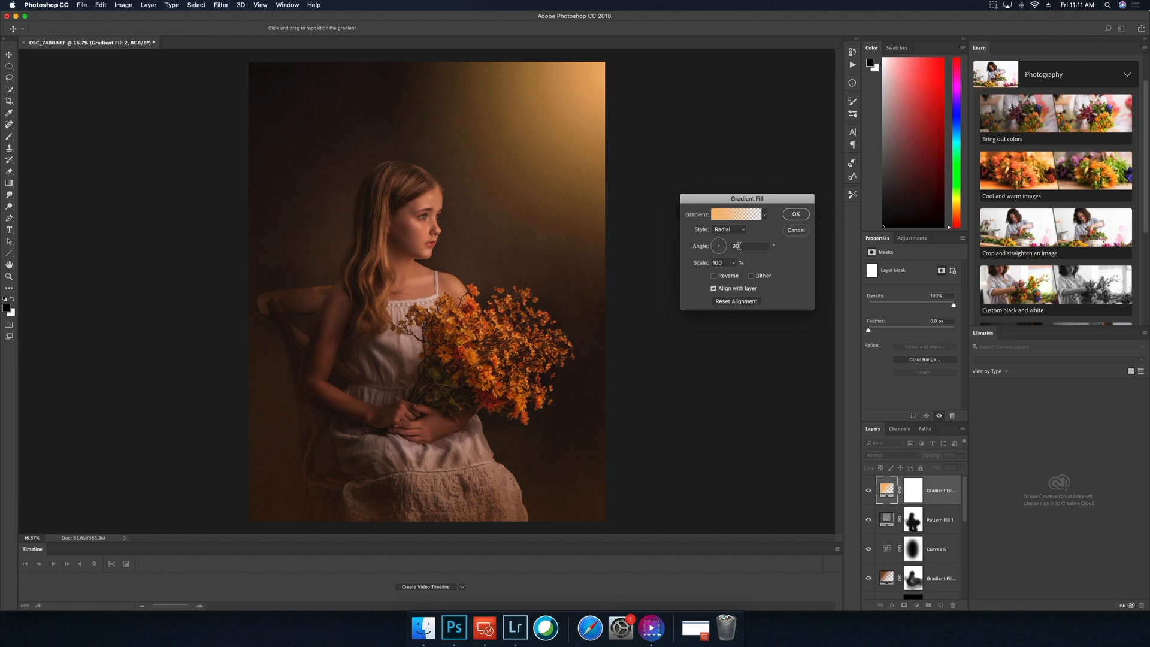
drag(719, 243, 733, 274)
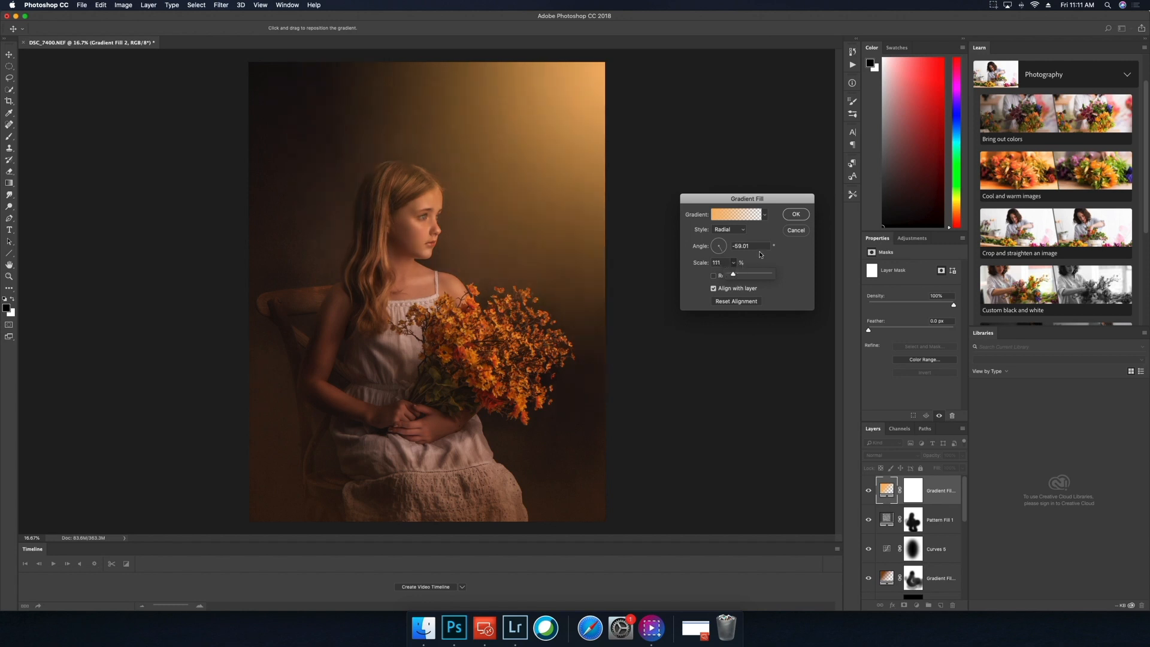
click(800, 216)
click(800, 216)
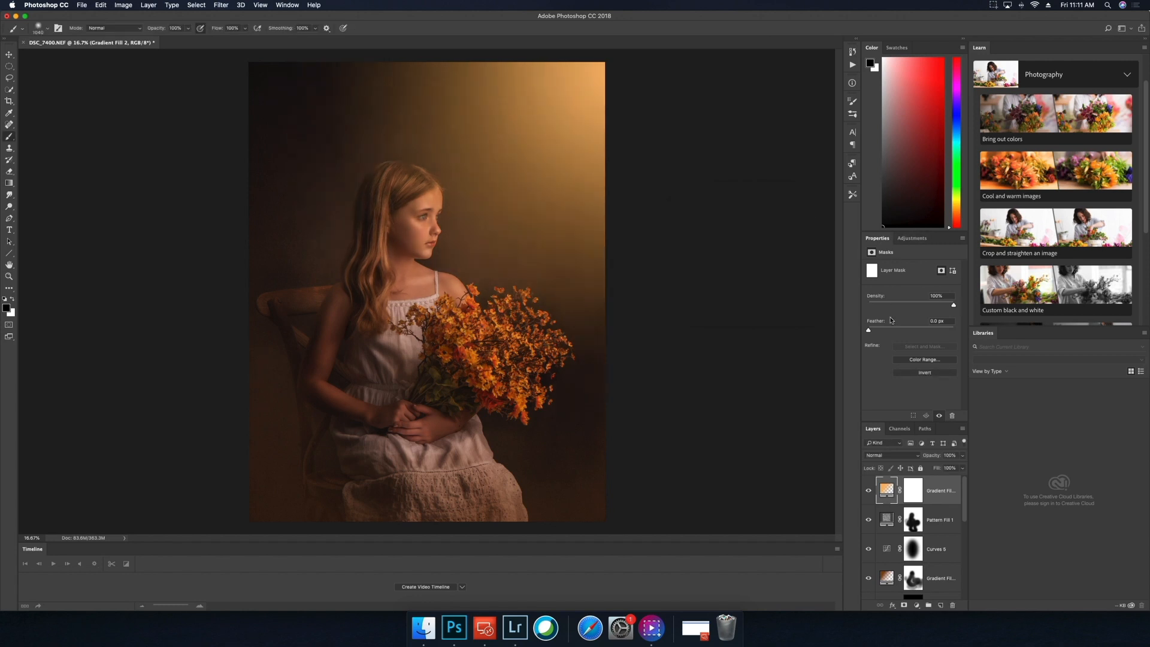
- Lower the orange gradient fill layer's opacity to 49%
click(963, 457)
drag(956, 469, 940, 469)
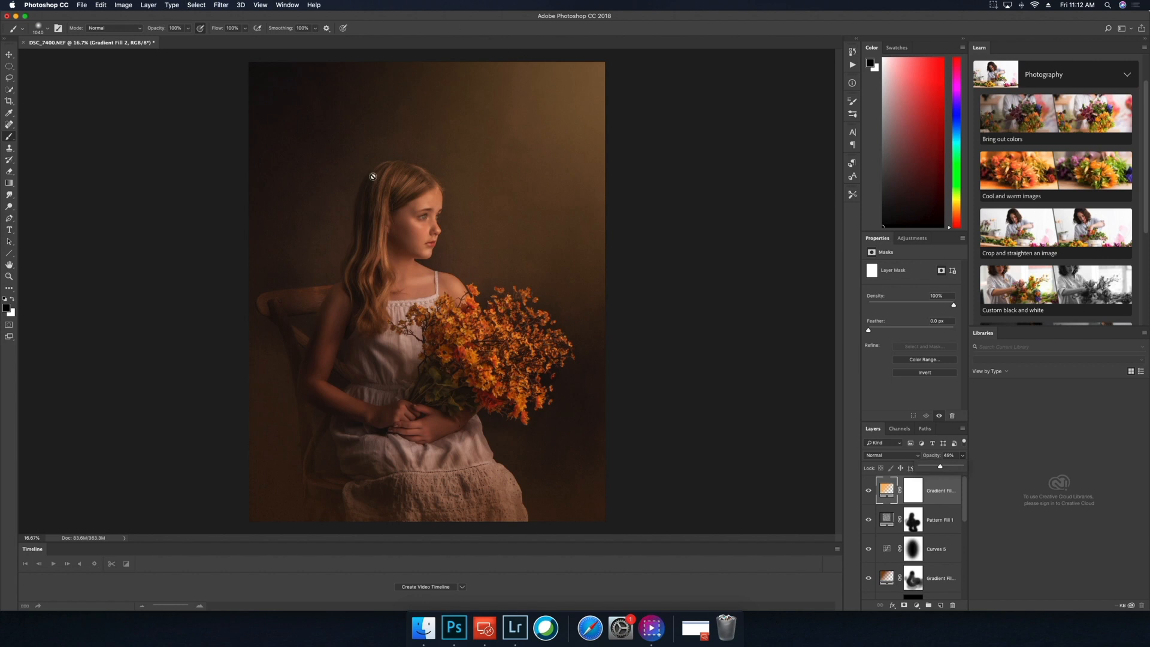
- Create a new empty layer above the gradient fill with its blend mode set to Soft Light
click(148, 5)
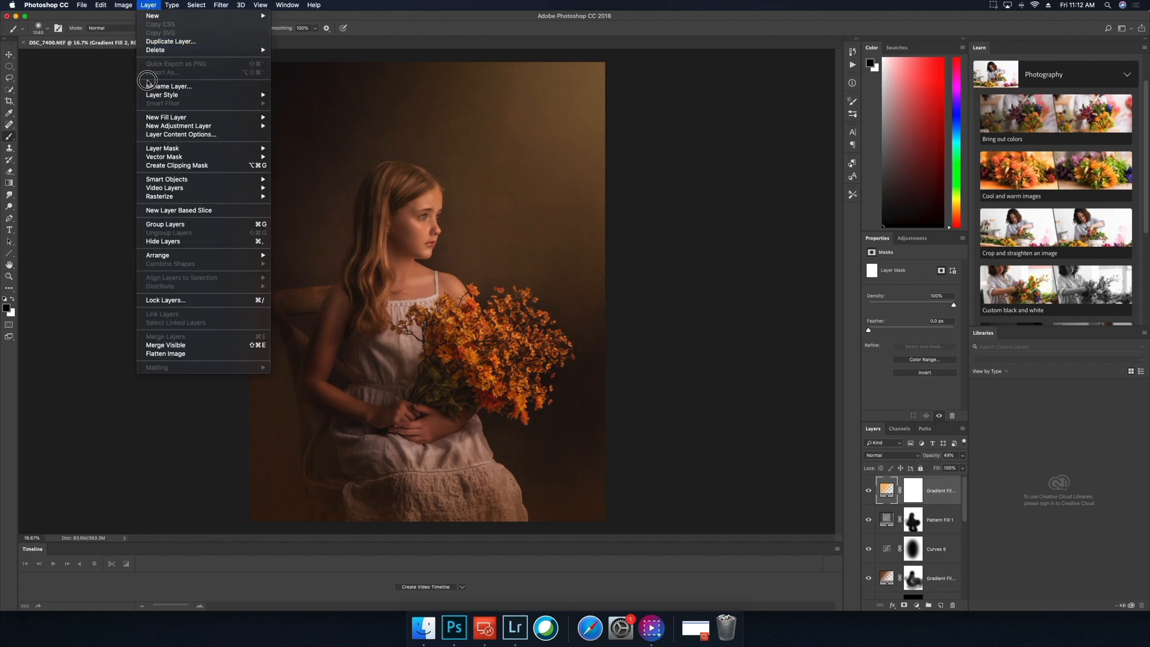
mouse_move(186, 117)
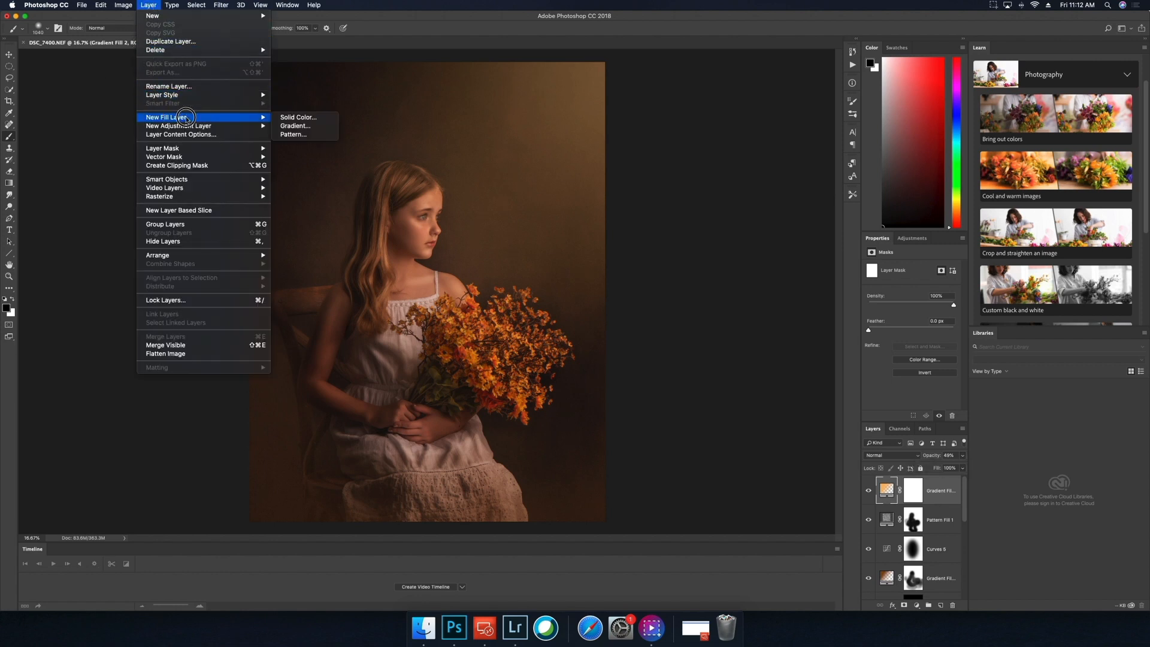
click(259, 117)
click(149, 5)
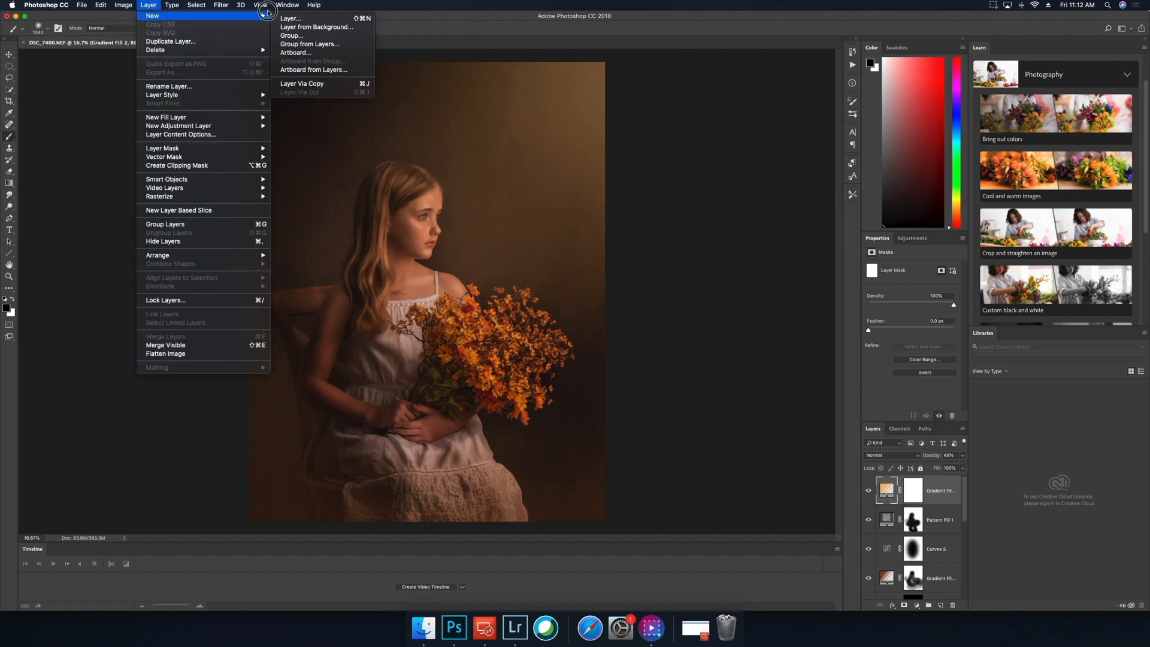
click(291, 19)
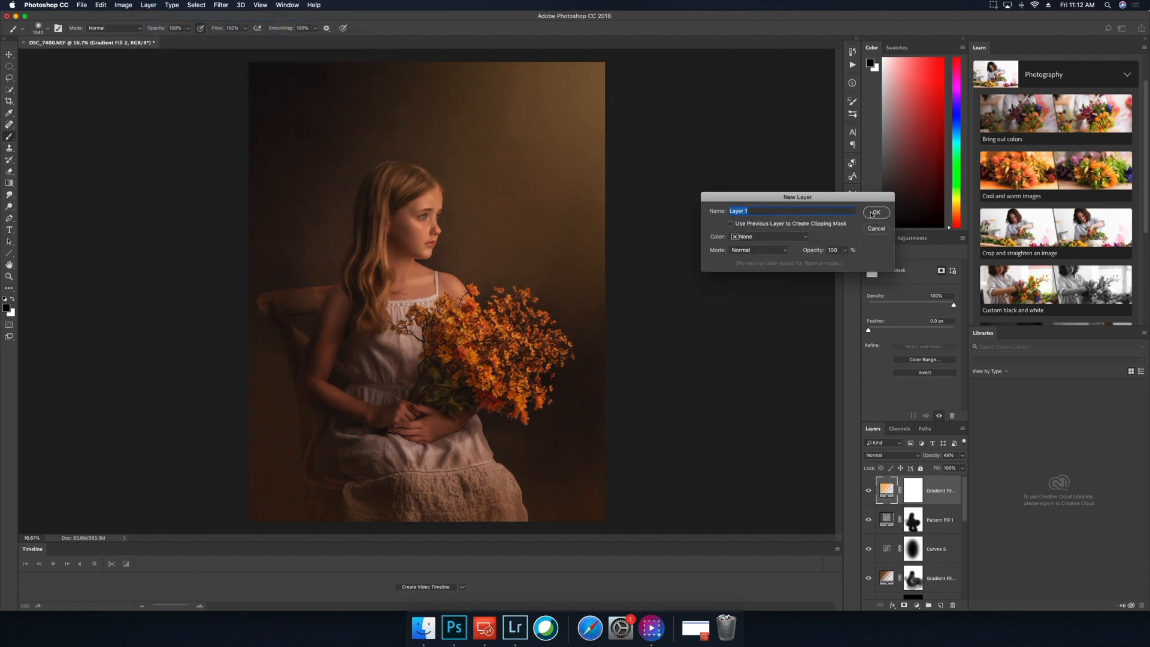
click(789, 252)
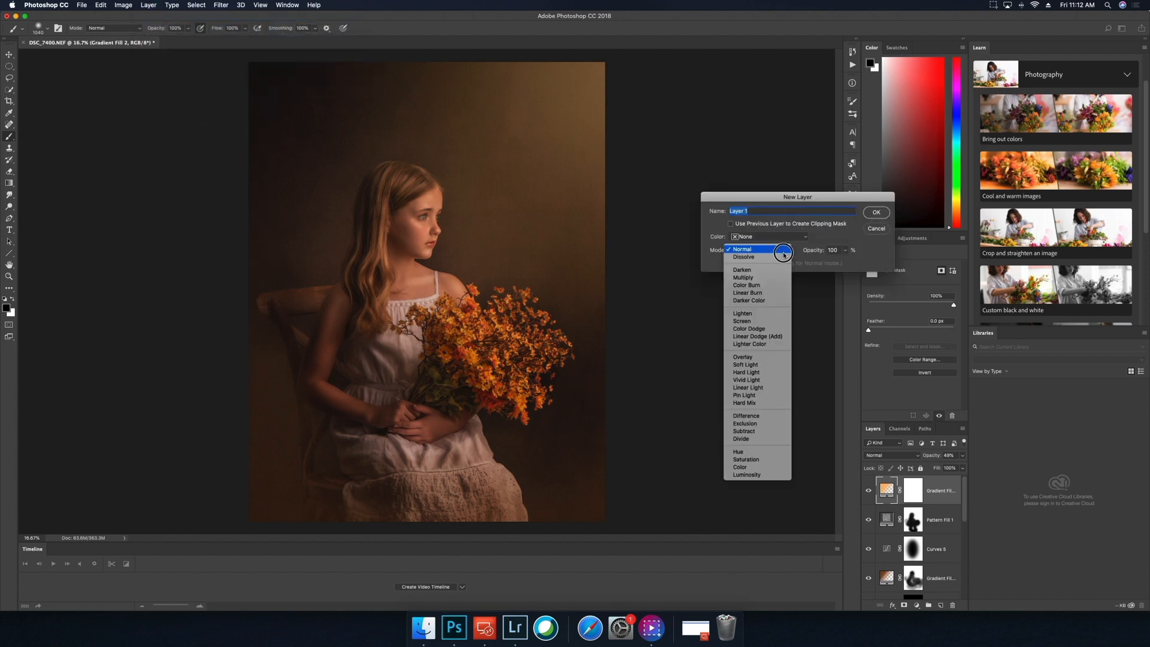
click(752, 363)
click(876, 214)
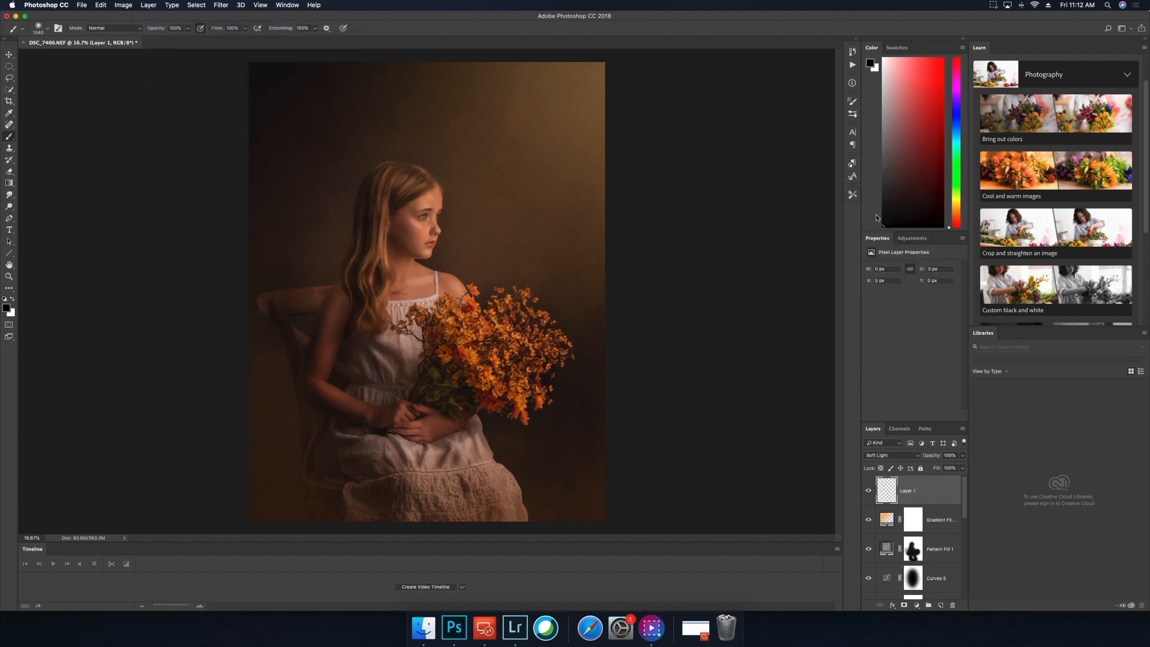
- Paint over the bouquet with an orange sampled from the flowers, and lower that layer's opacity to 20%
click(9, 113)
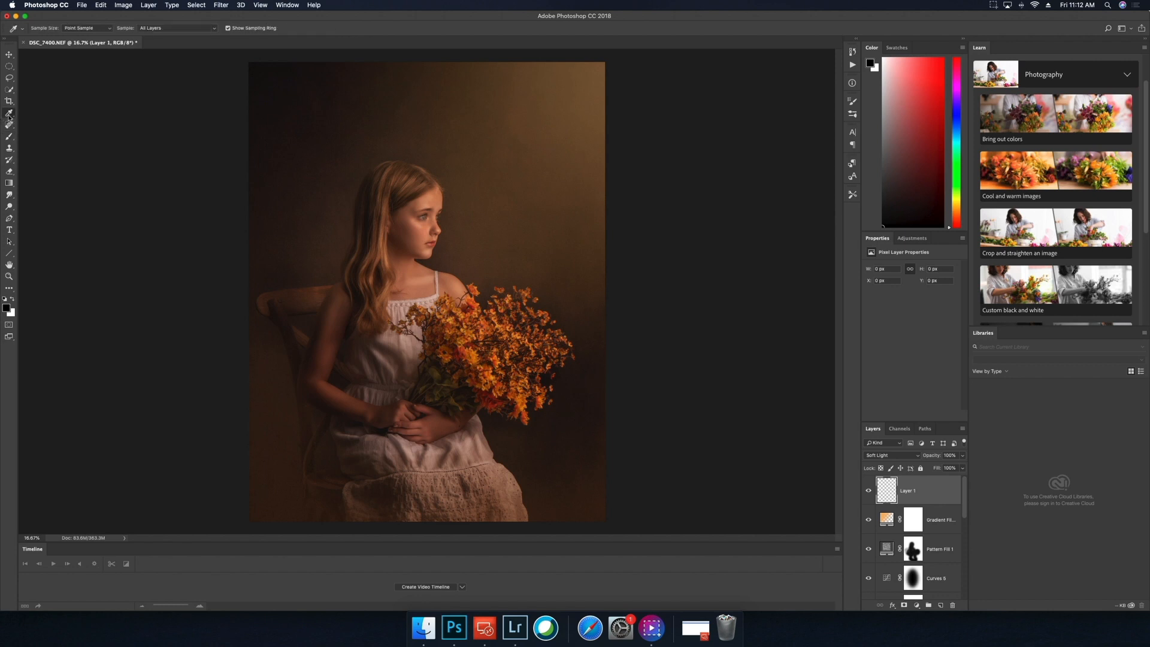
click(459, 329)
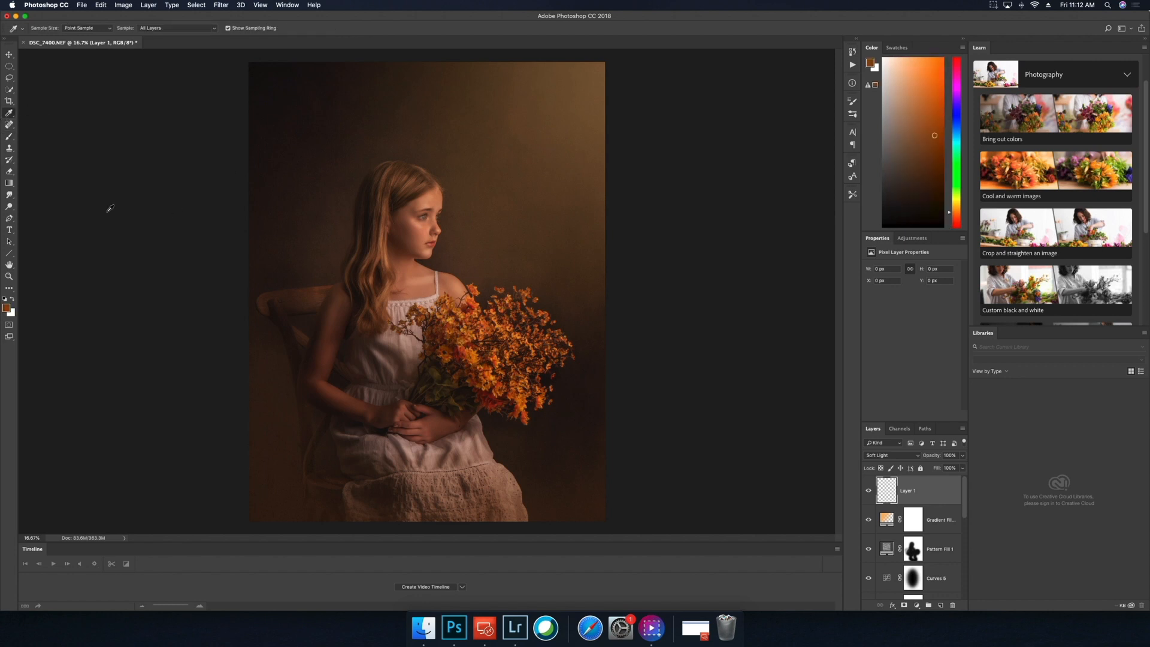
click(9, 136)
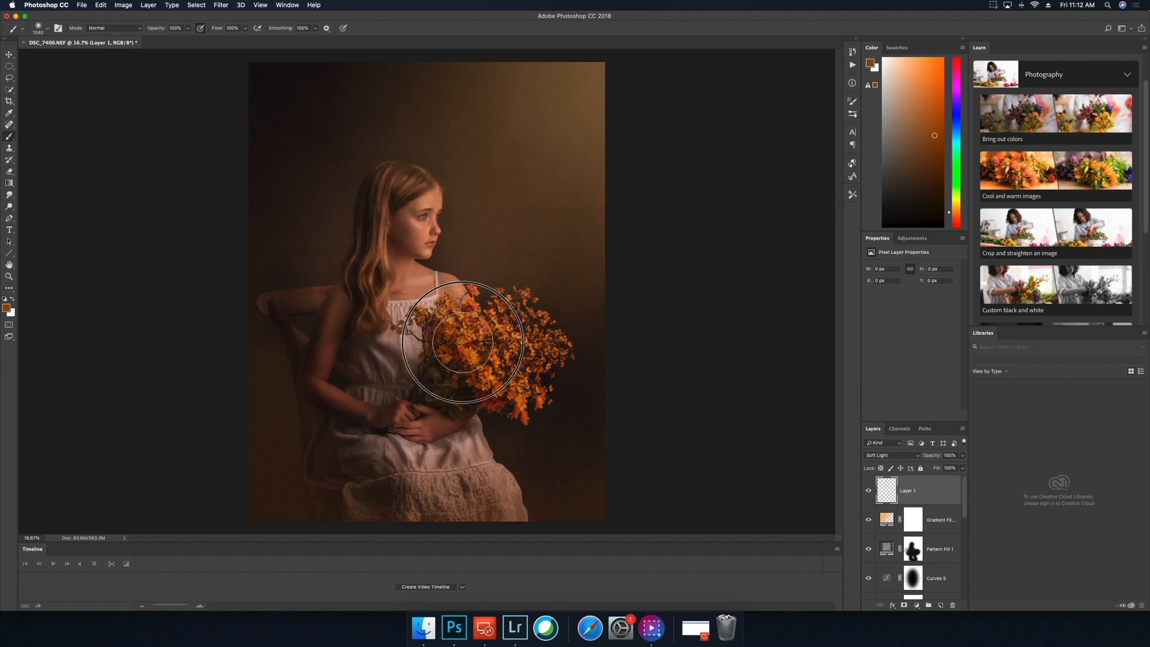
mouse_move(478, 346)
mouse_down()
mouse_move(513, 358)
mouse_move(507, 373)
mouse_move(529, 365)
mouse_move(534, 334)
mouse_move(507, 312)
mouse_move(508, 374)
mouse_move(444, 324)
mouse_up()
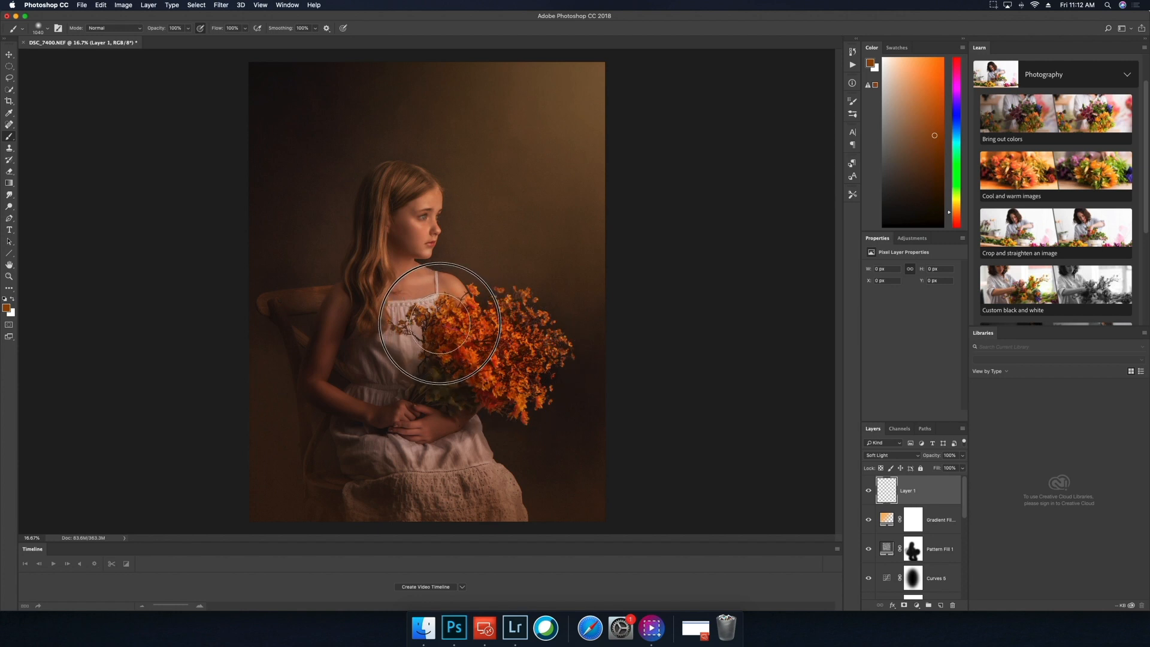
click(962, 455)
drag(959, 467, 928, 467)
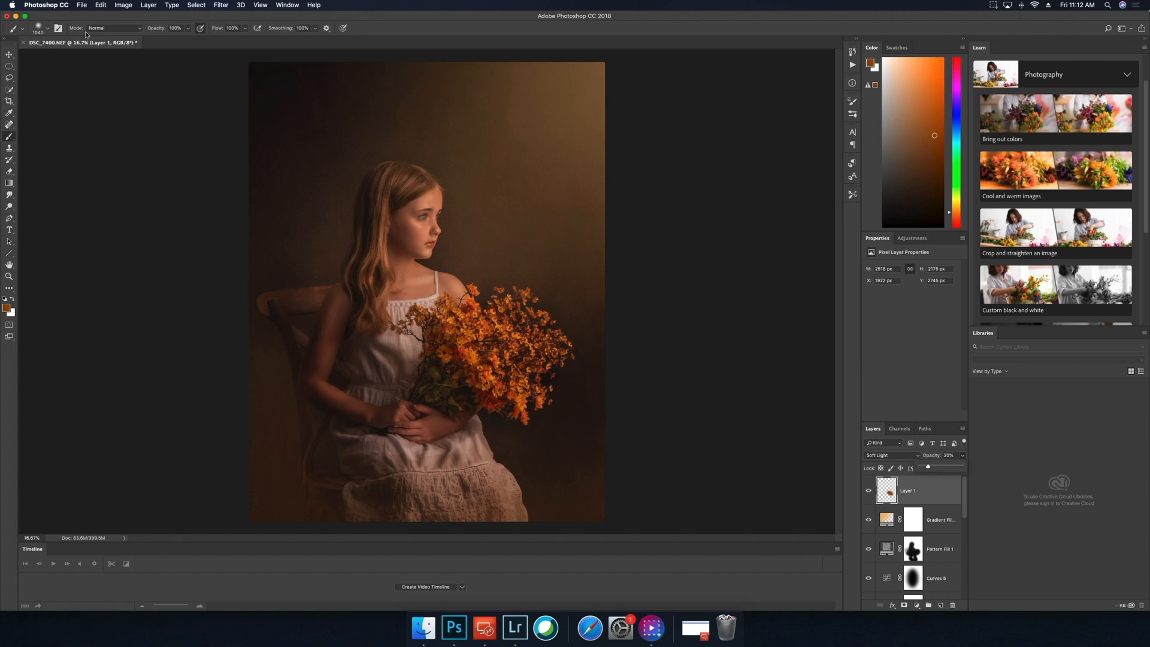
- Add a second empty Soft Light layer above the flower colour layer
click(149, 5)
mouse_move(159, 19)
click(293, 18)
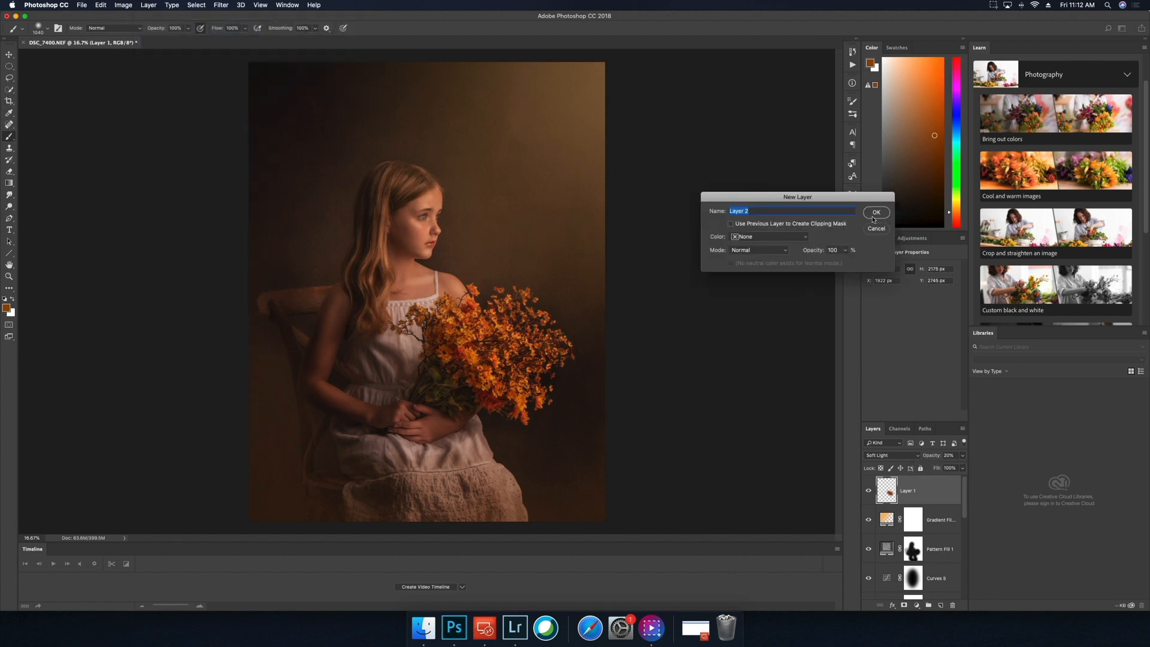
click(780, 257)
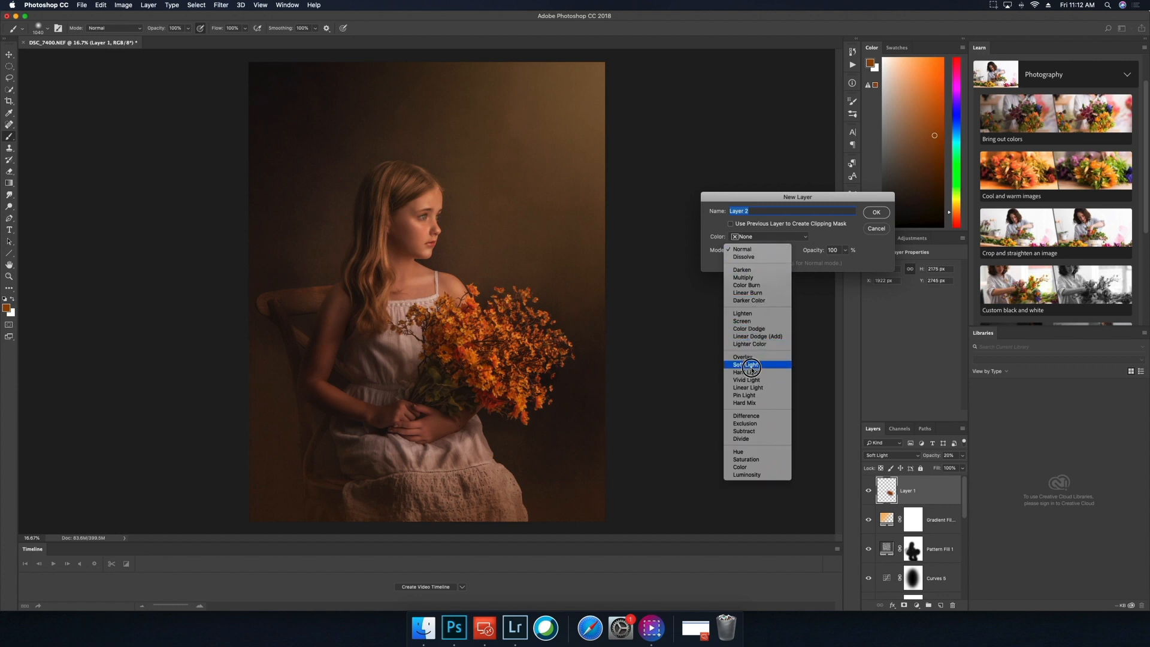
click(872, 245)
click(876, 212)
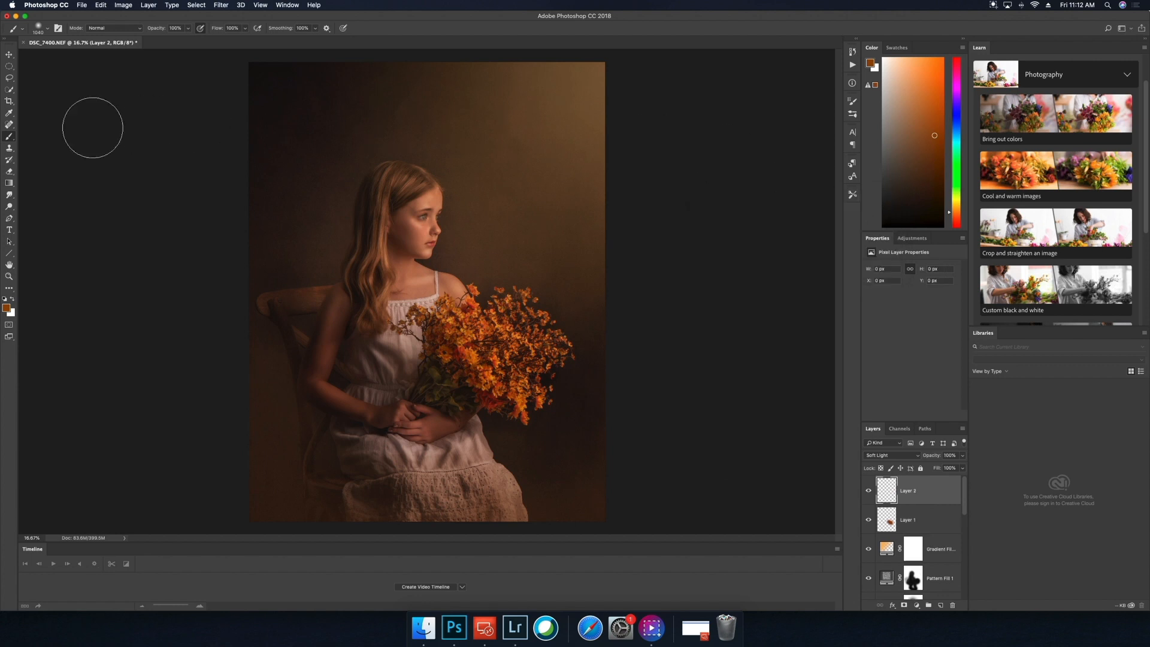
- Sample a dark brown from the girl's hair and paint it over the upper hair with a much smaller soft brush
click(8, 114)
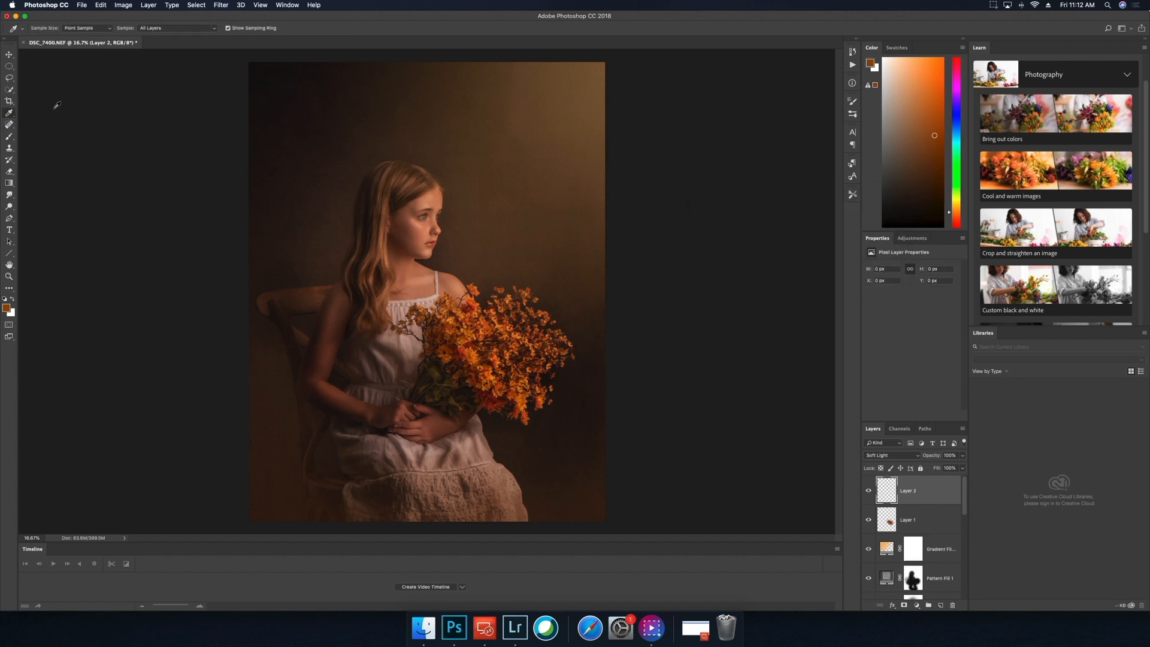
click(401, 196)
click(9, 137)
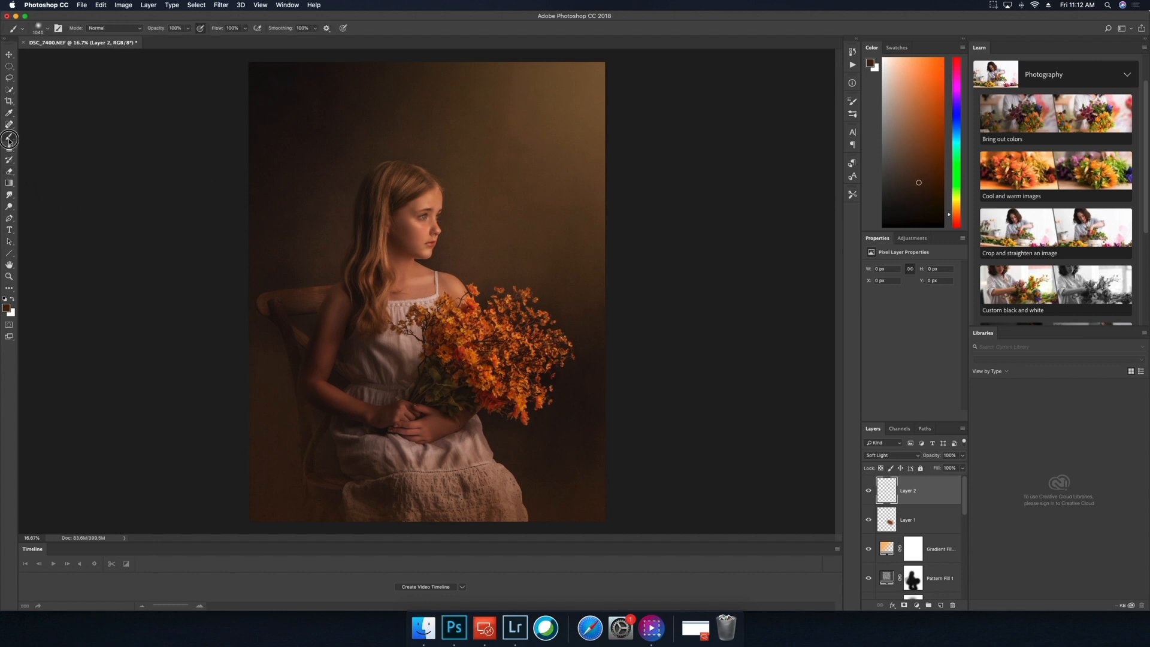
right_click(401, 156)
drag(497, 177, 486, 178)
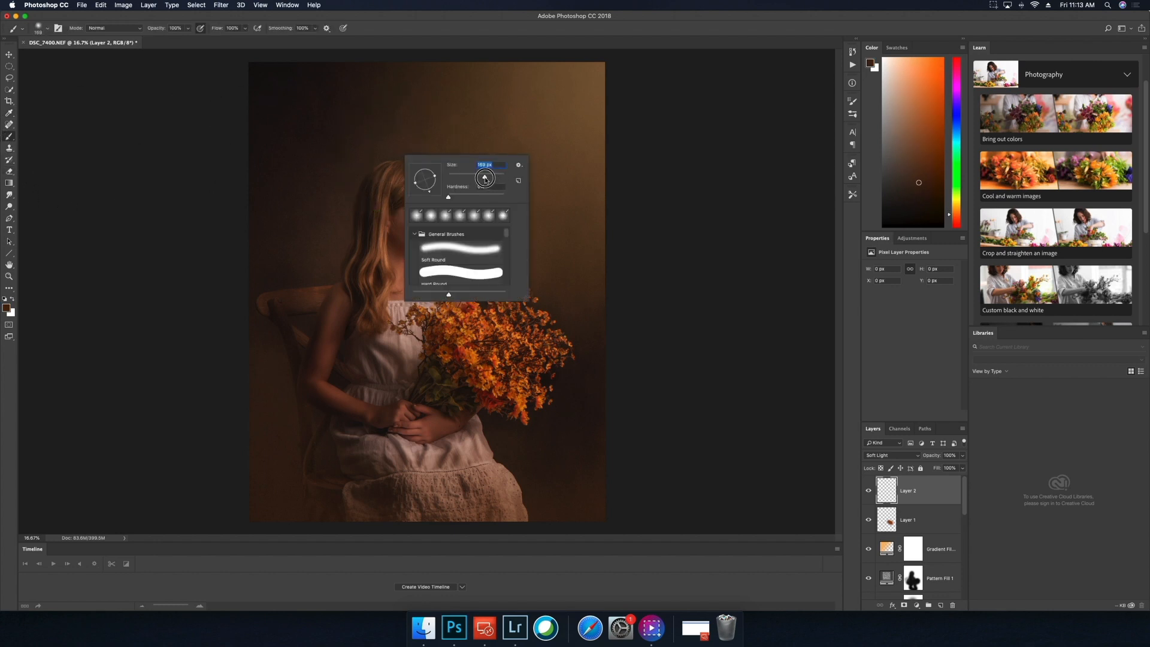
mouse_move(382, 192)
mouse_down()
mouse_move(397, 172)
mouse_move(381, 201)
mouse_move(417, 191)
mouse_move(396, 177)
mouse_move(372, 195)
mouse_move(352, 245)
mouse_move(373, 232)
mouse_move(397, 181)
mouse_move(369, 216)
mouse_up()
- Enlarge the brush slightly and paint the sampled brown down the full length of the girl's hair
right_click(439, 167)
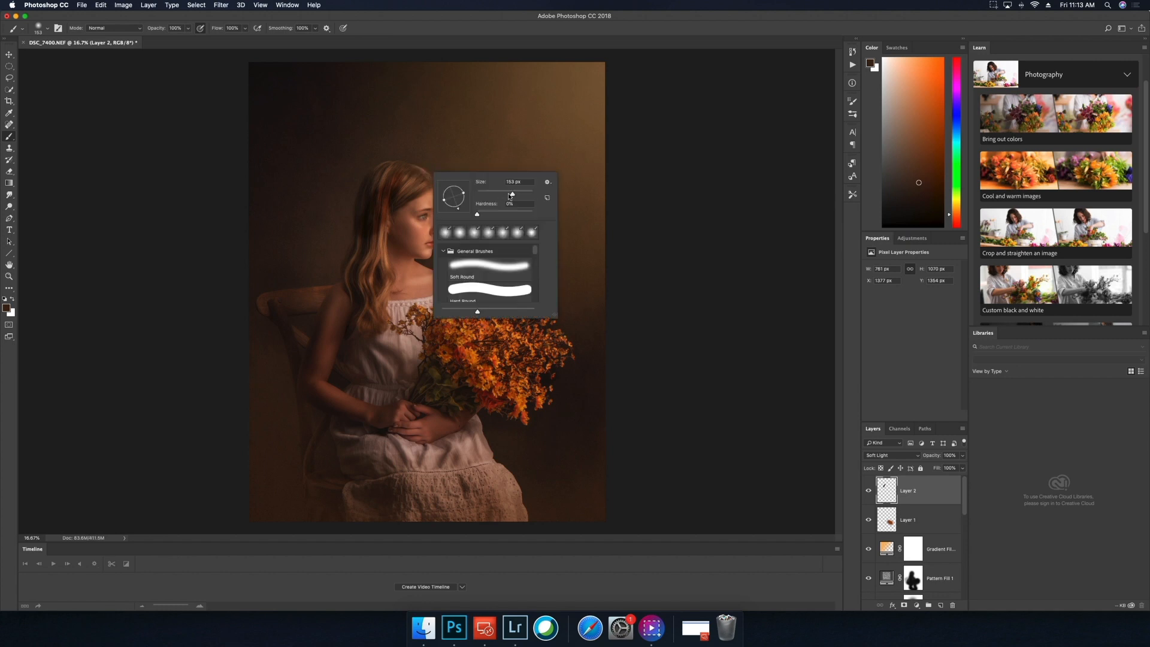
drag(512, 195, 520, 195)
click(423, 179)
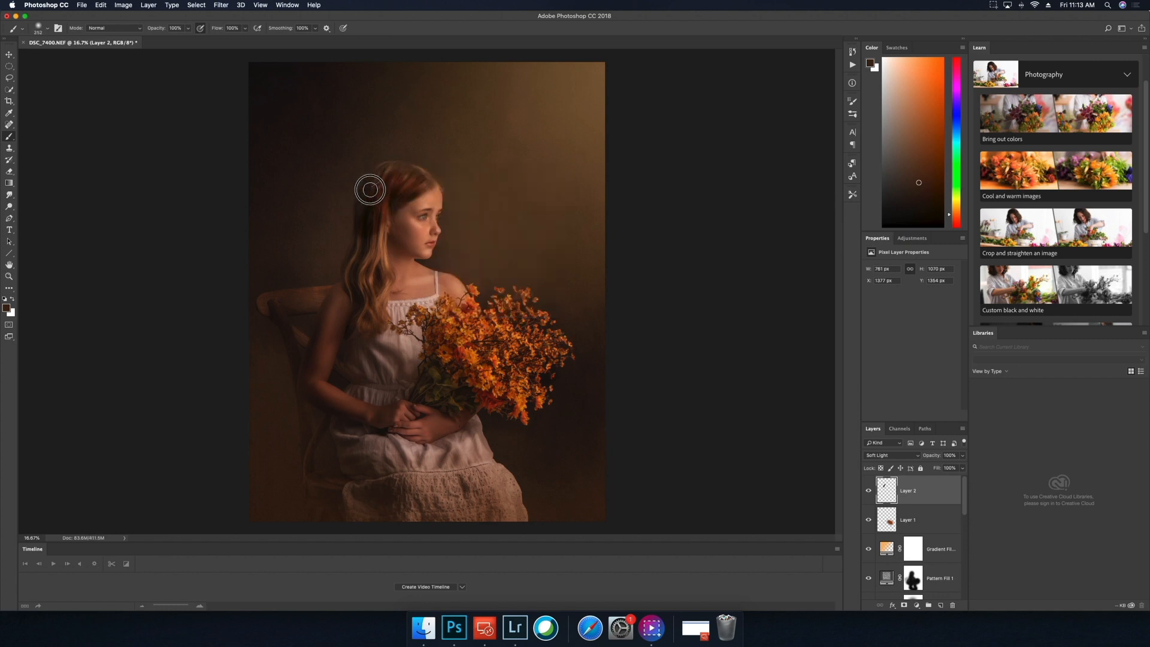
mouse_move(371, 190)
mouse_down()
mouse_move(346, 262)
mouse_move(362, 306)
mouse_move(376, 259)
mouse_move(360, 258)
mouse_move(376, 236)
mouse_move(370, 327)
mouse_move(390, 280)
mouse_up()
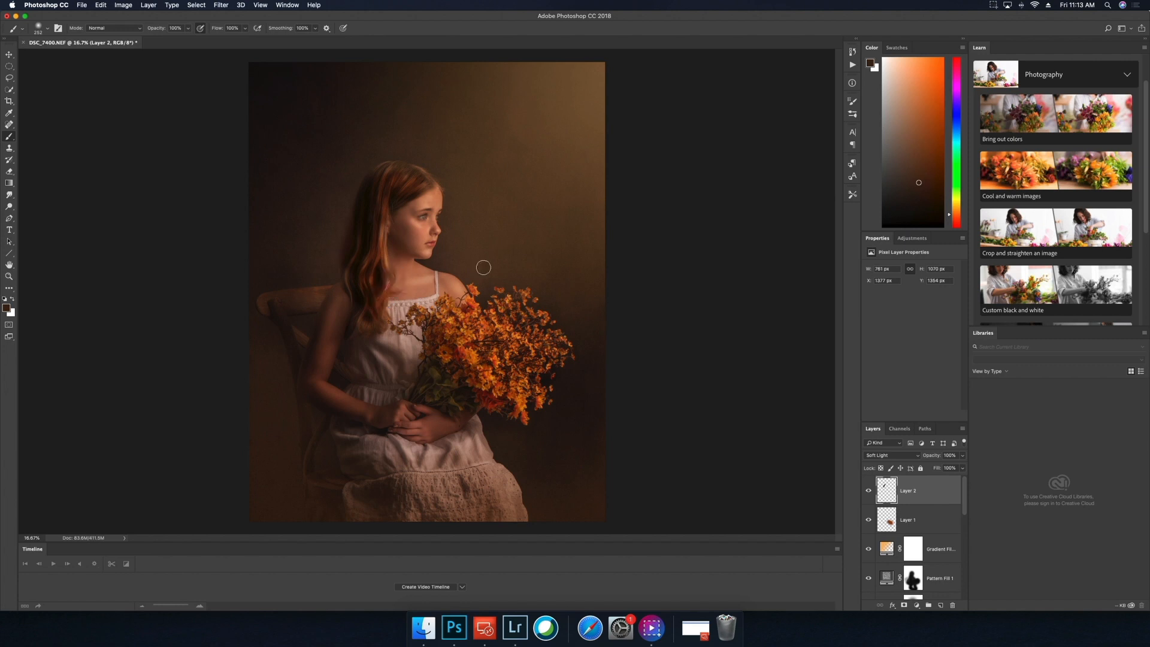
- Lower the hair colour layer's opacity to 16%, touch up the crown, and compare both colour layers on and off
mouse_move(963, 455)
mouse_down()
mouse_move(958, 468)
mouse_move(928, 468)
mouse_up()
mouse_move(426, 182)
mouse_down()
mouse_move(374, 186)
mouse_move(351, 272)
mouse_move(363, 318)
mouse_move(378, 279)
mouse_move(374, 318)
mouse_move(382, 271)
mouse_move(383, 203)
mouse_move(418, 185)
mouse_move(398, 198)
mouse_move(388, 169)
mouse_up()
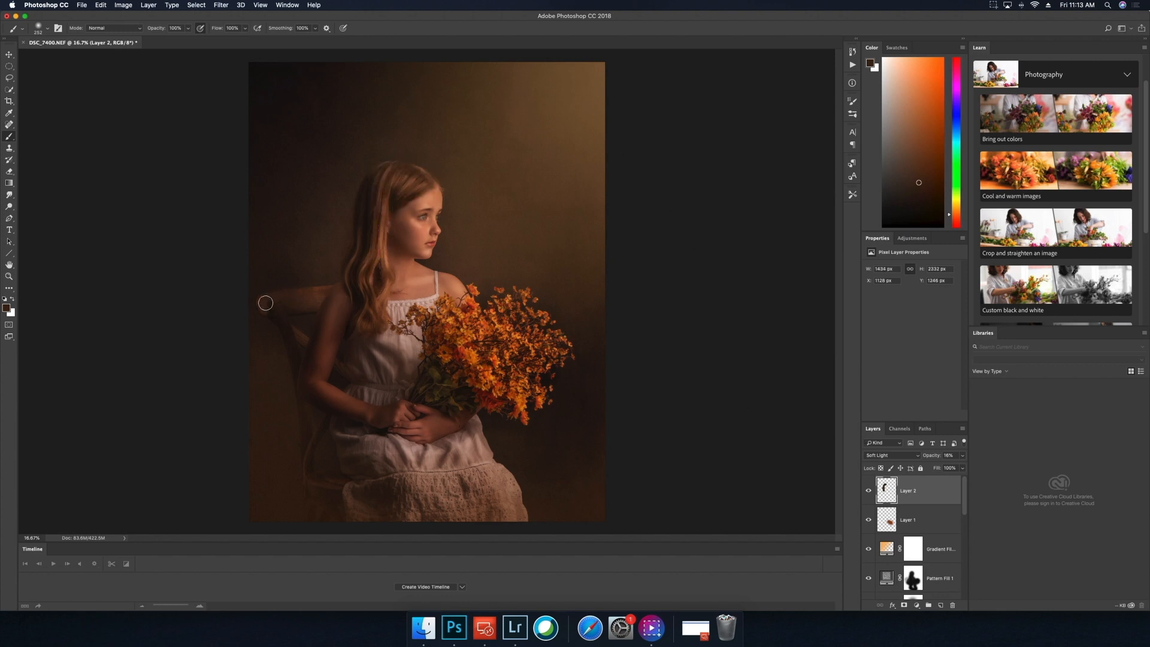
click(865, 496)
click(869, 521)
- Lasso a curved selection around the lower part of the portrait and feather it by 400 pixels
click(10, 80)
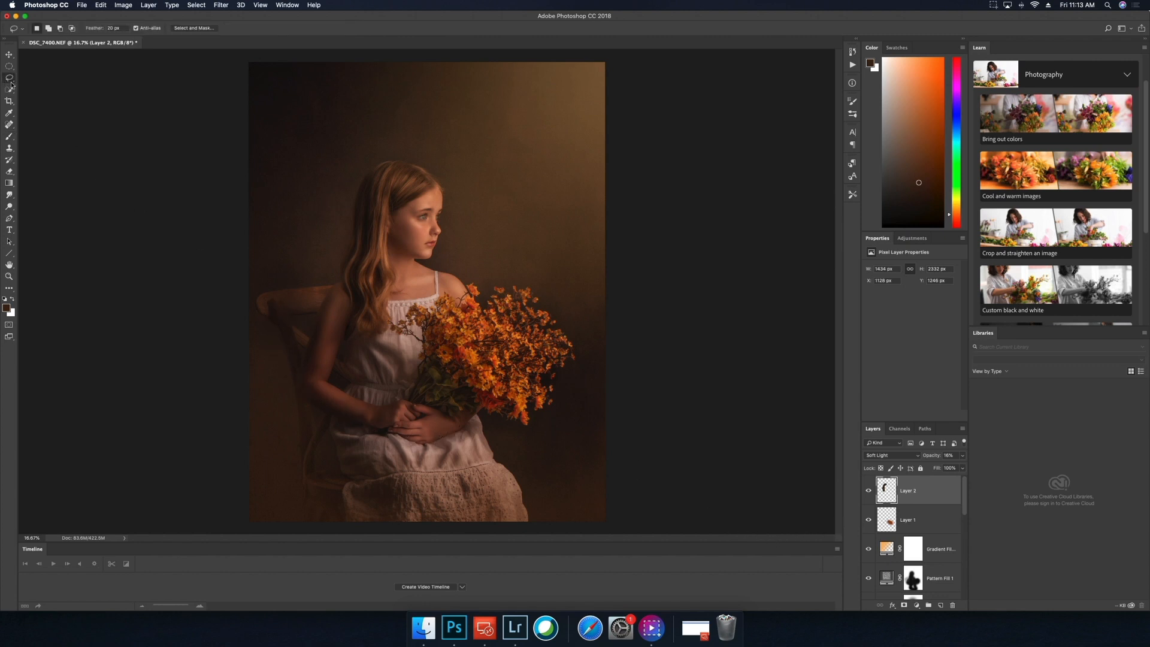
right_click(8, 78)
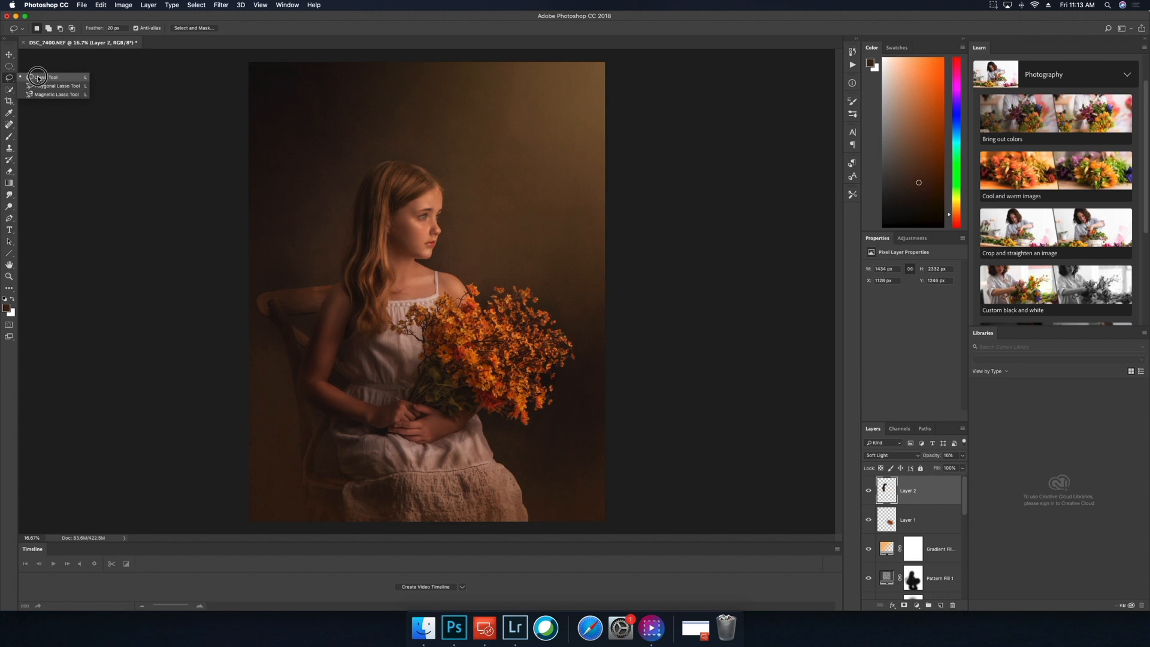
click(36, 78)
mouse_move(250, 372)
mouse_down()
mouse_move(277, 406)
mouse_move(368, 455)
mouse_move(503, 443)
mouse_move(635, 364)
mouse_move(624, 486)
mouse_move(551, 543)
mouse_move(234, 541)
mouse_move(239, 367)
mouse_move(248, 363)
mouse_up()
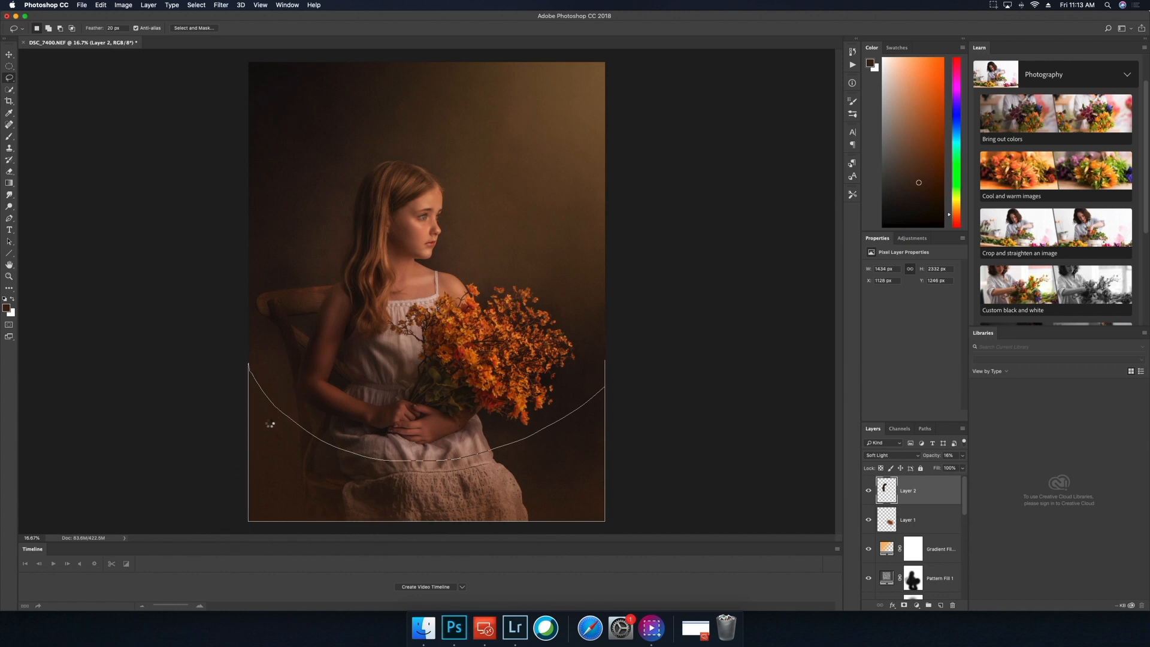
right_click(267, 428)
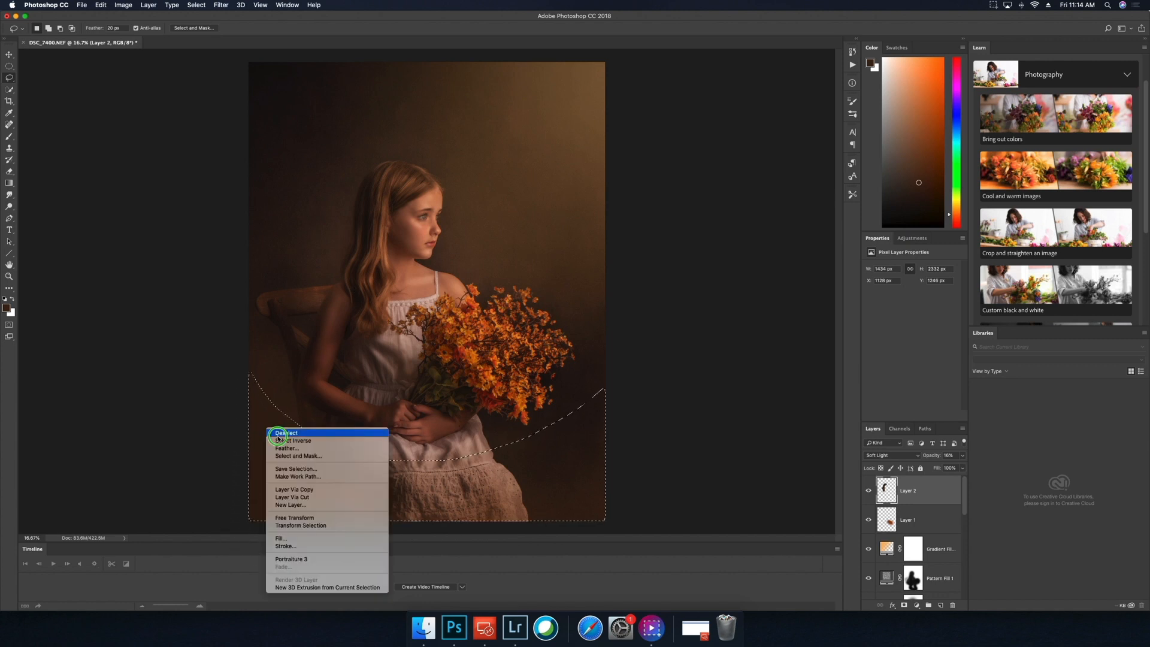
click(286, 450)
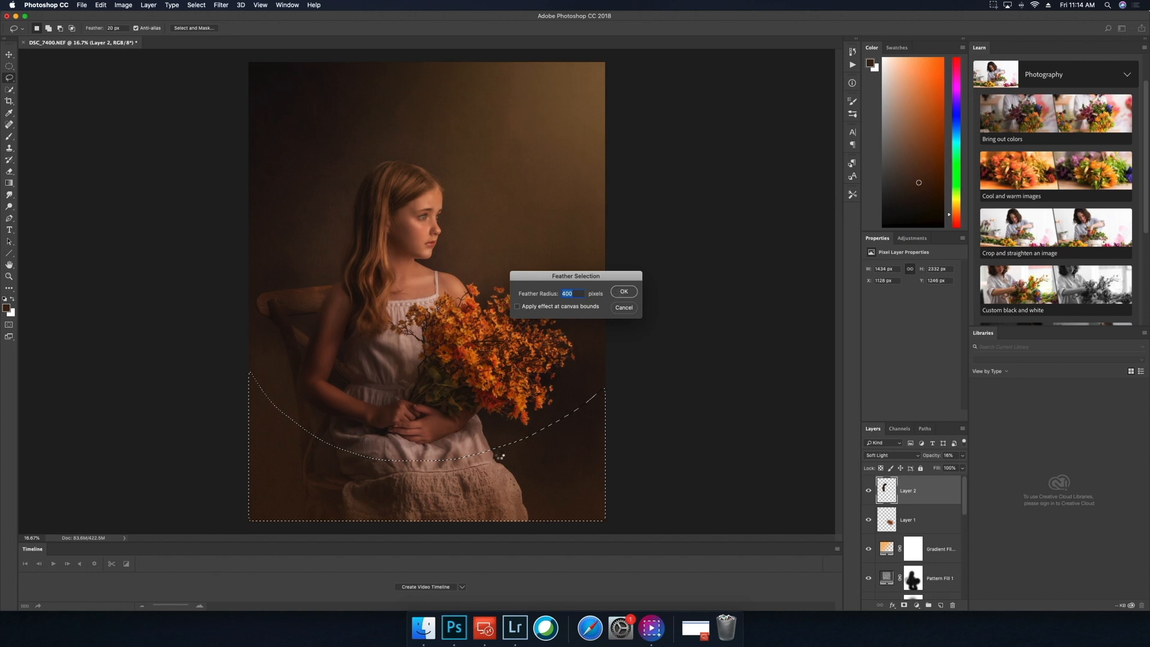
click(617, 292)
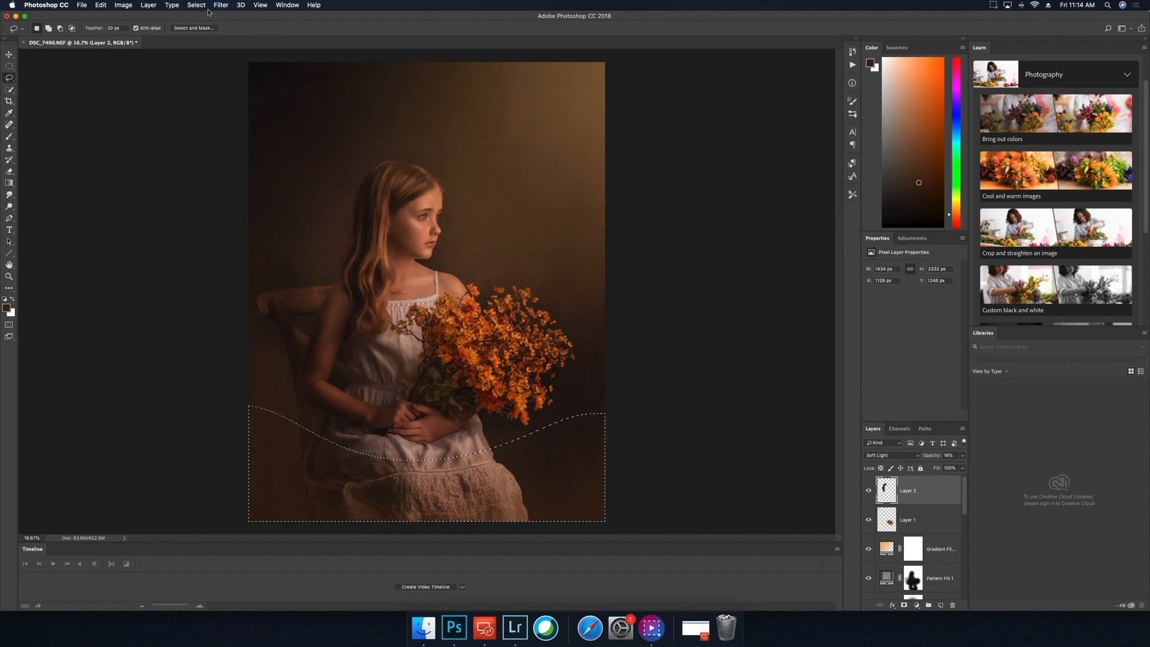
- Add a Curves adjustment layer from the feathered selection and pull its midtones down slightly to darken the lower portrait
click(149, 6)
mouse_move(159, 127)
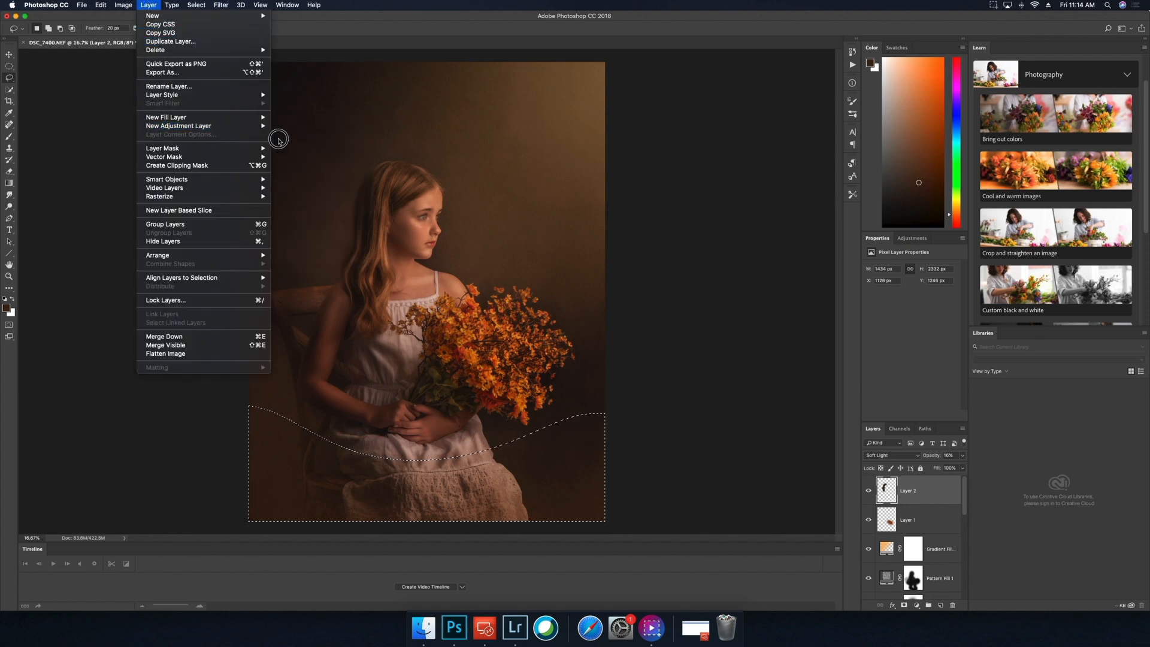
click(293, 143)
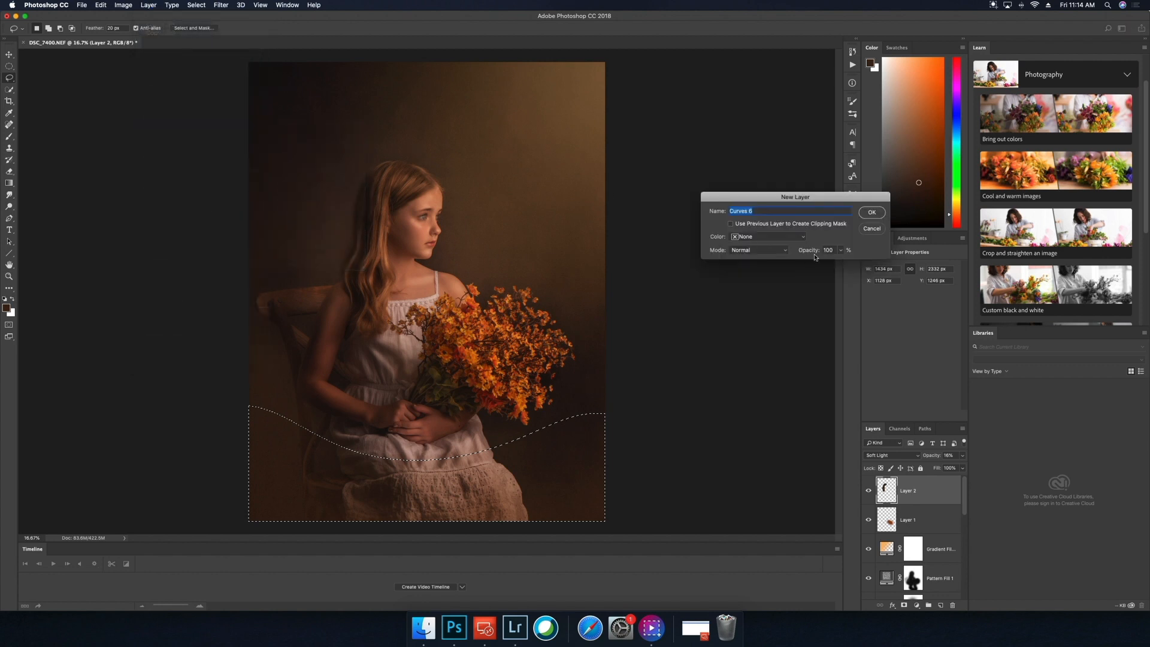
click(870, 212)
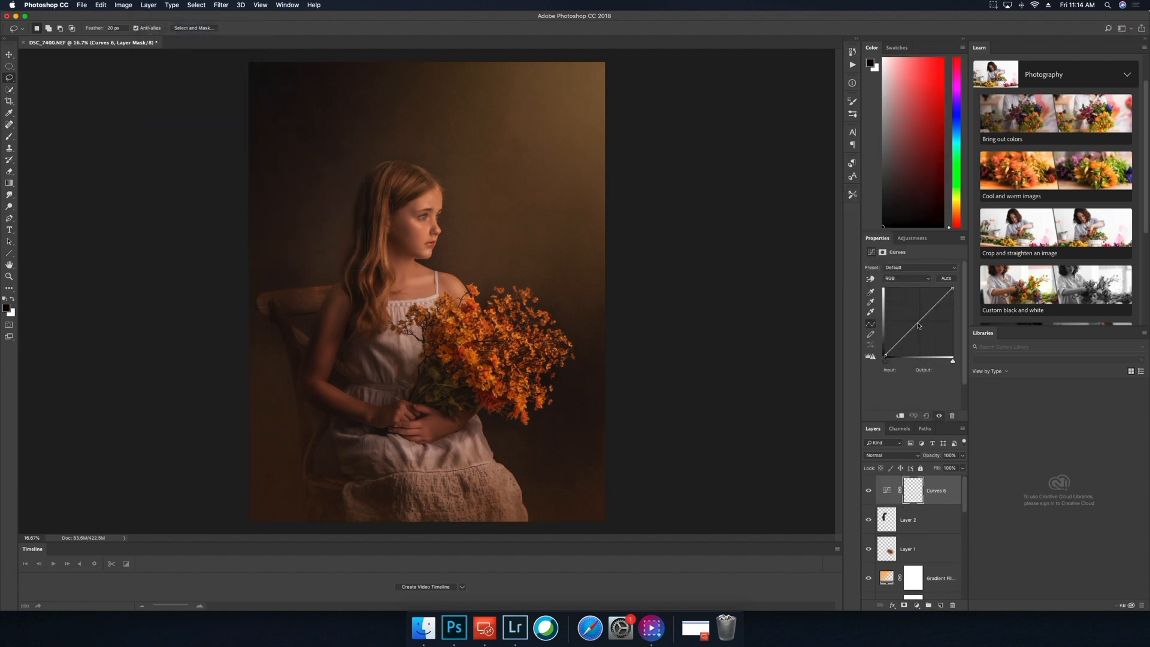
drag(917, 324, 919, 329)
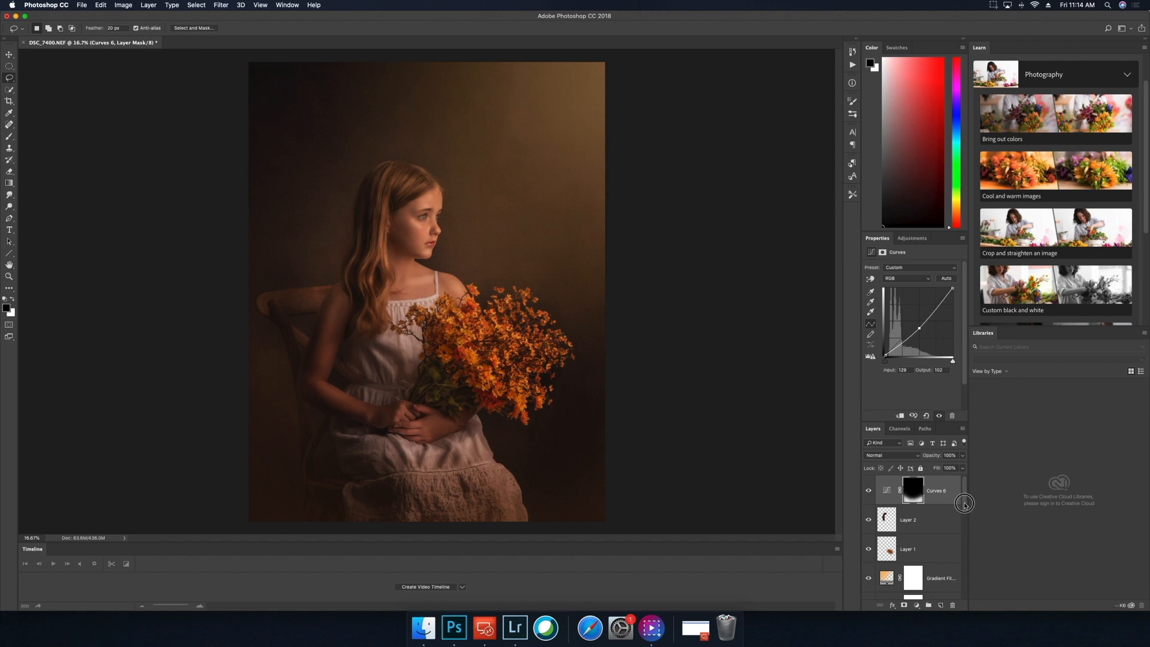
- Group every layer from the lower-portrait Curves down to Curves 4 into a new group, and collapse Group 1
drag(964, 503, 965, 558)
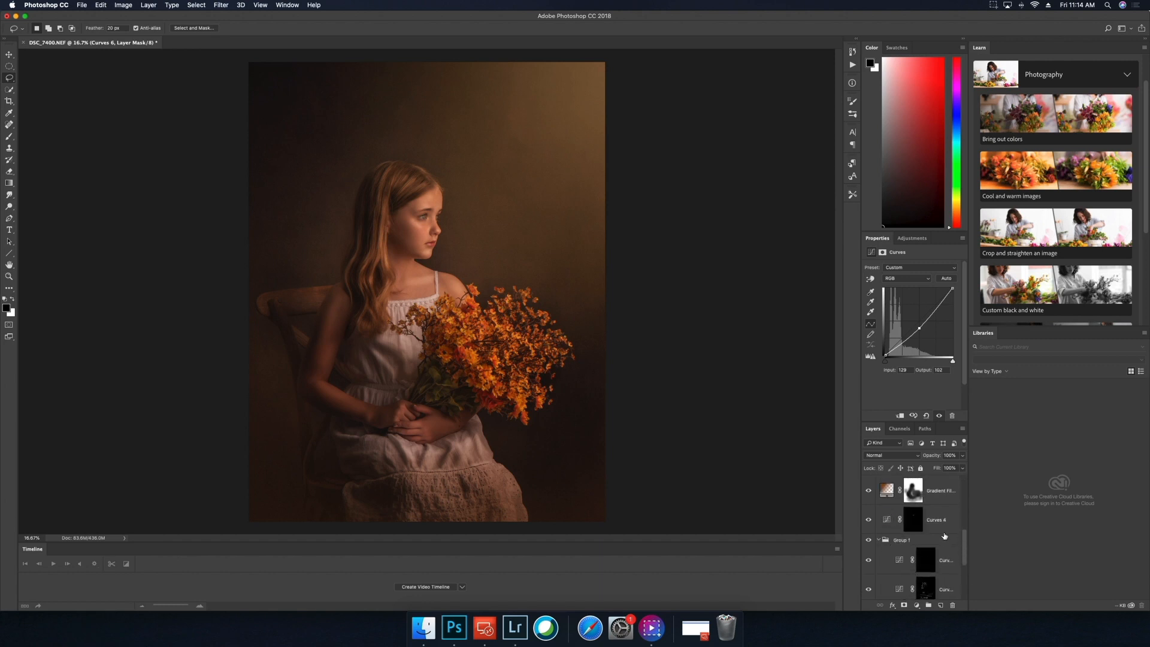
shift+click(938, 520)
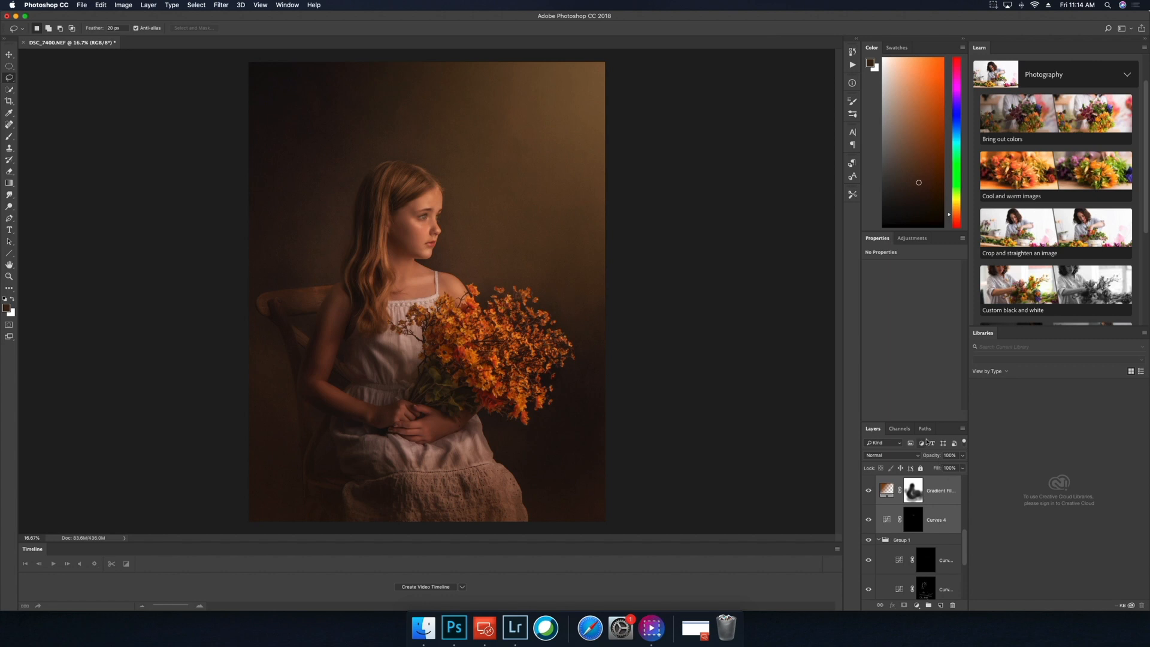
click(888, 454)
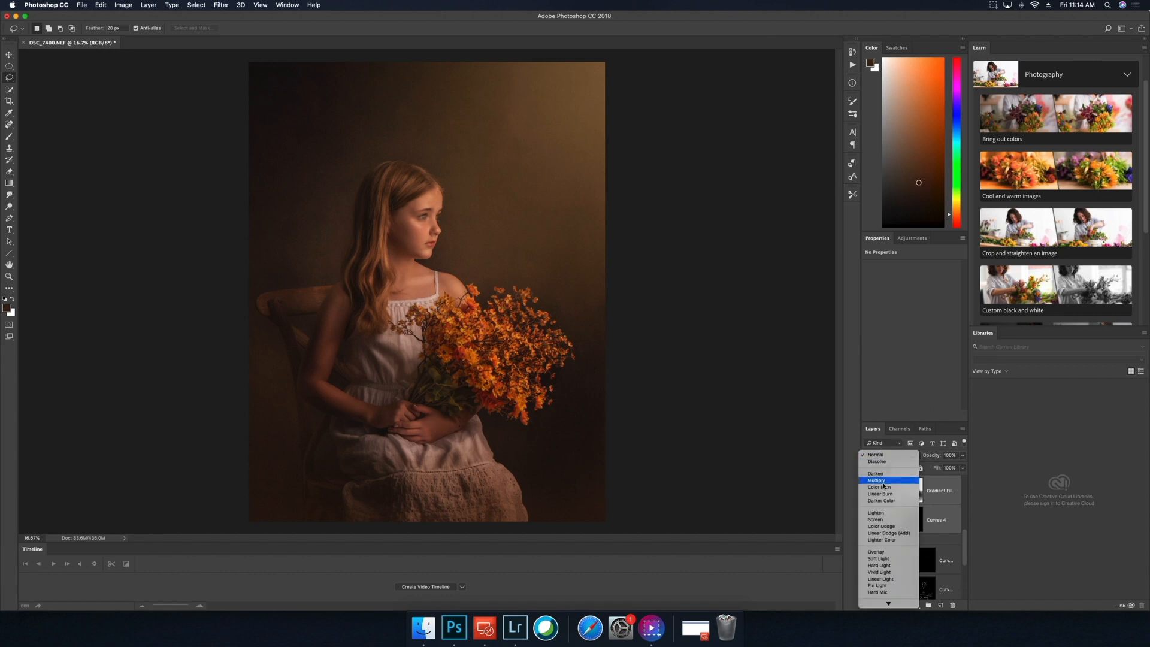
click(933, 511)
right_click(938, 502)
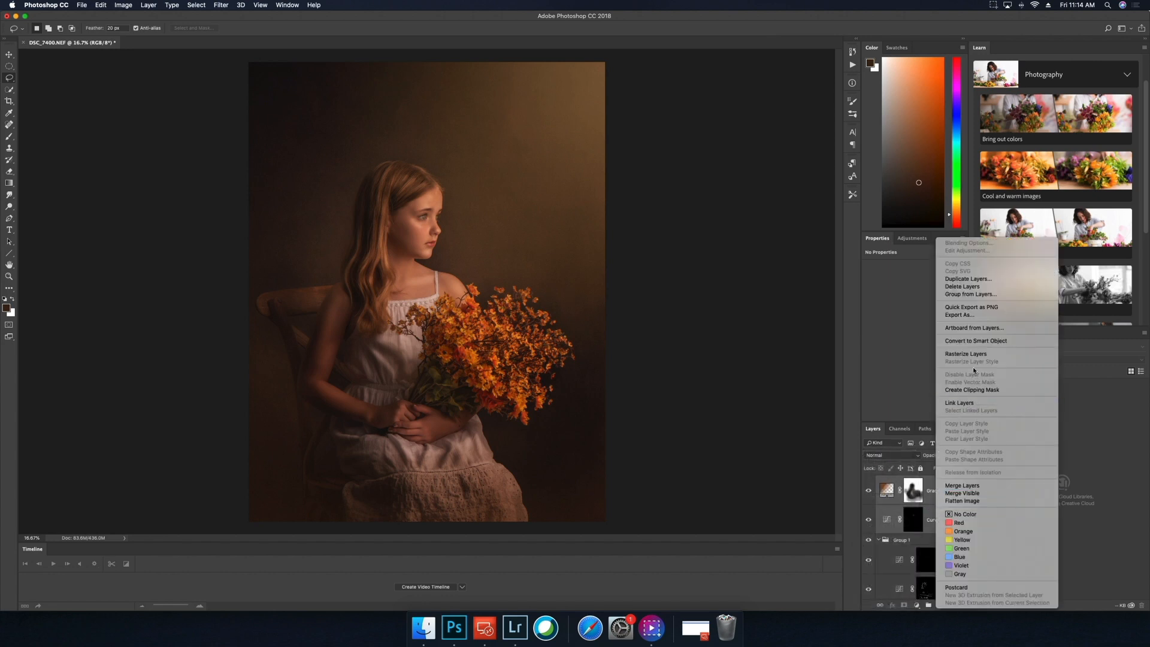
click(960, 295)
click(652, 290)
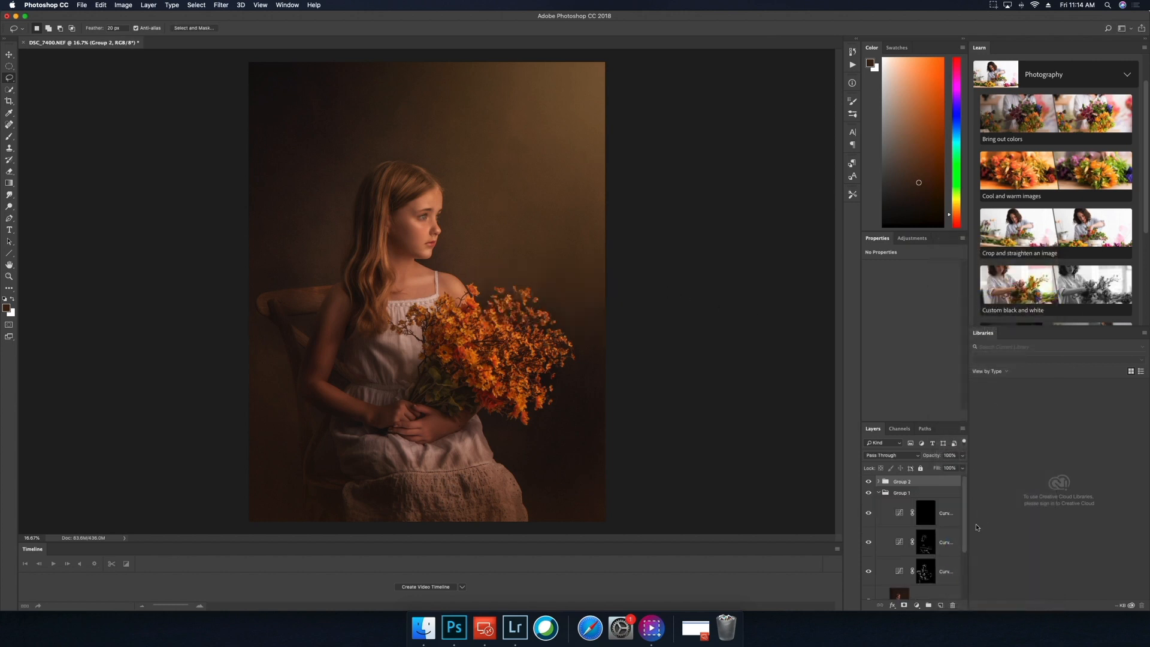
click(878, 492)
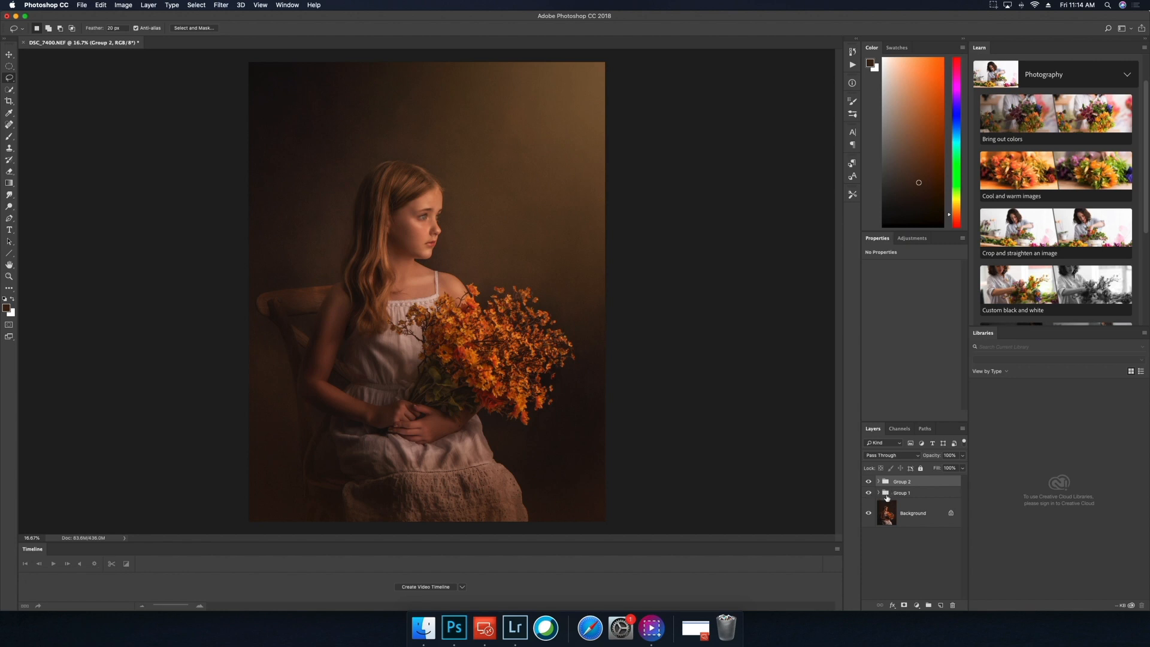
- Compare the portrait with both layer groups hidden and shown
shift+click(901, 496)
right_click(904, 494)
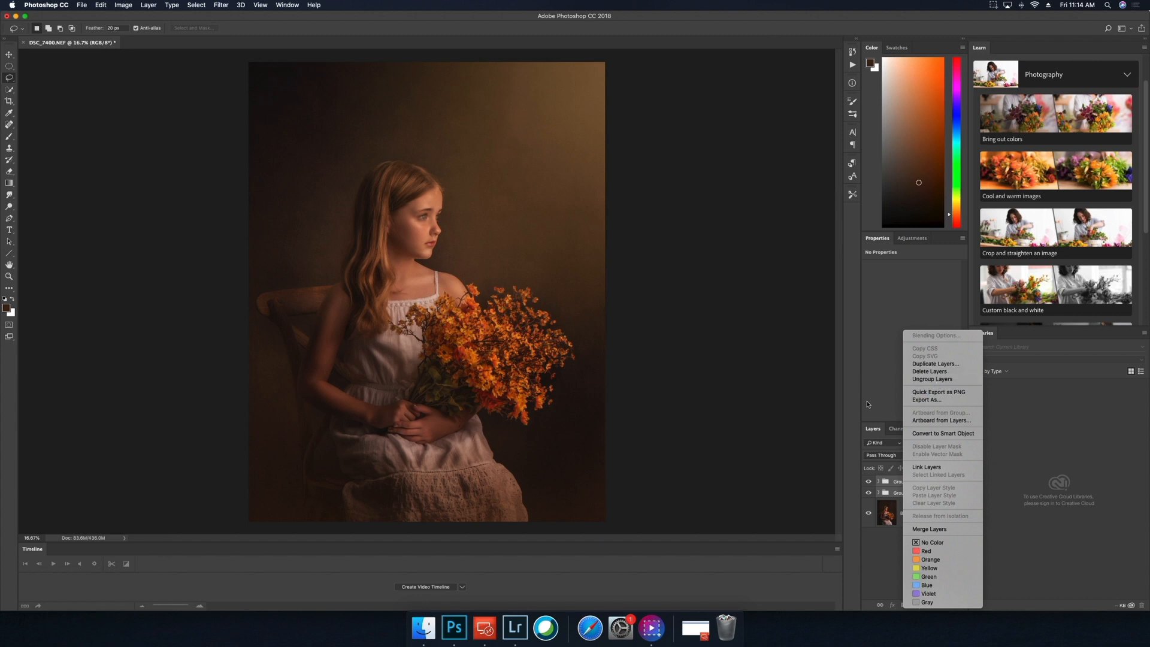
click(825, 482)
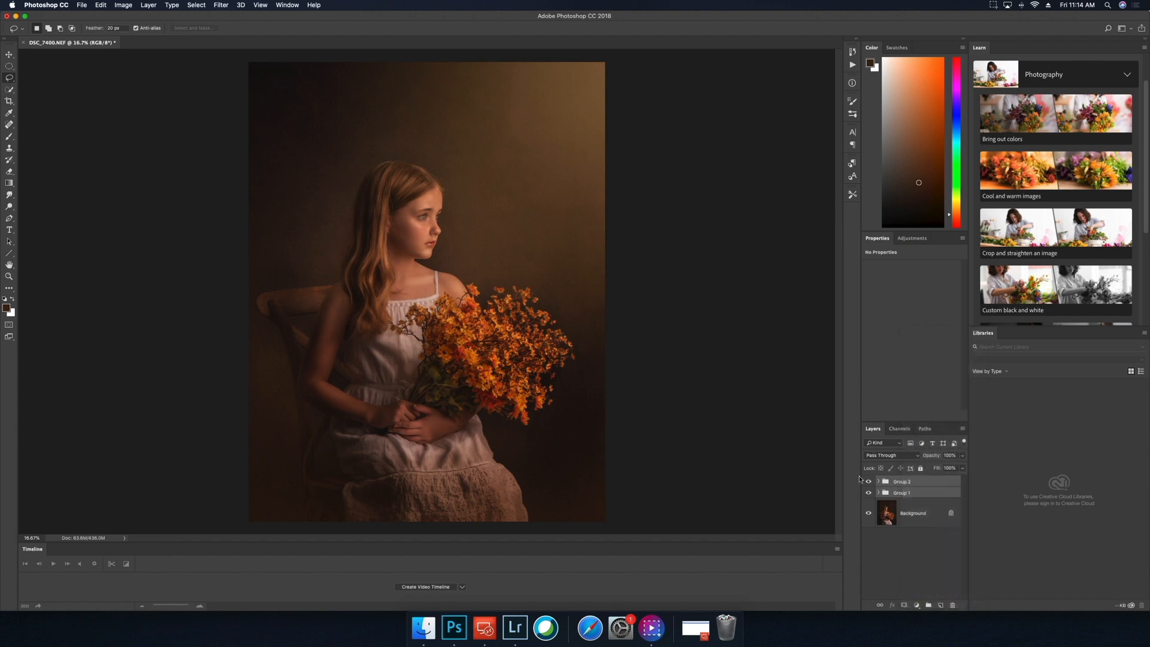
click(869, 493)
click(869, 482)
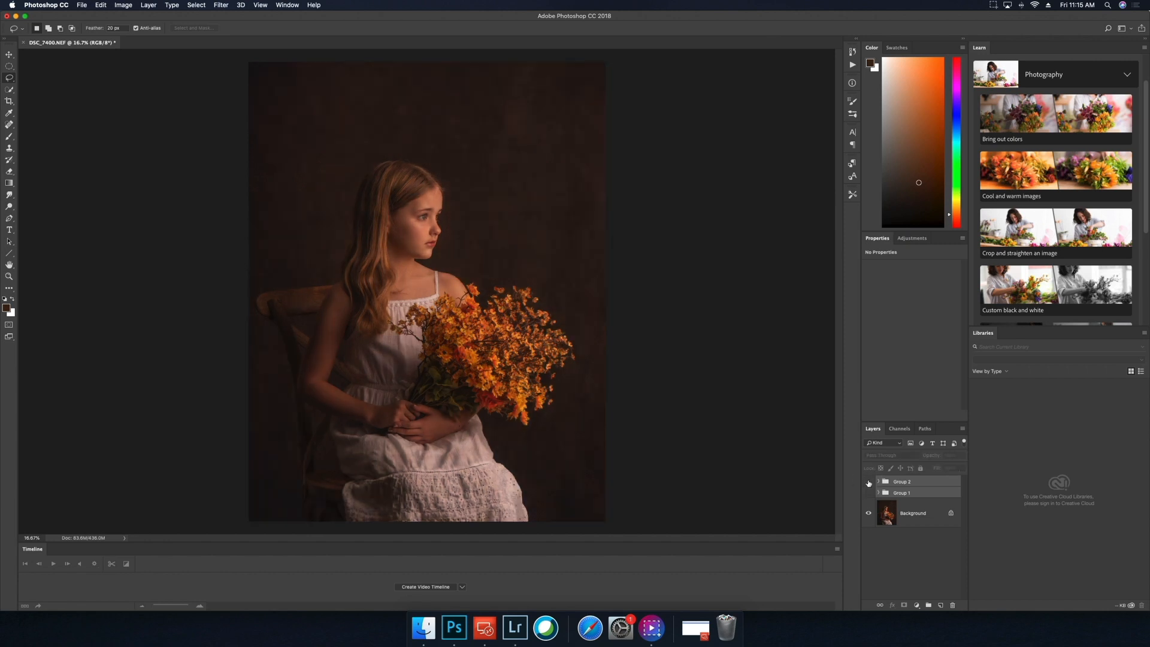
click(868, 482)
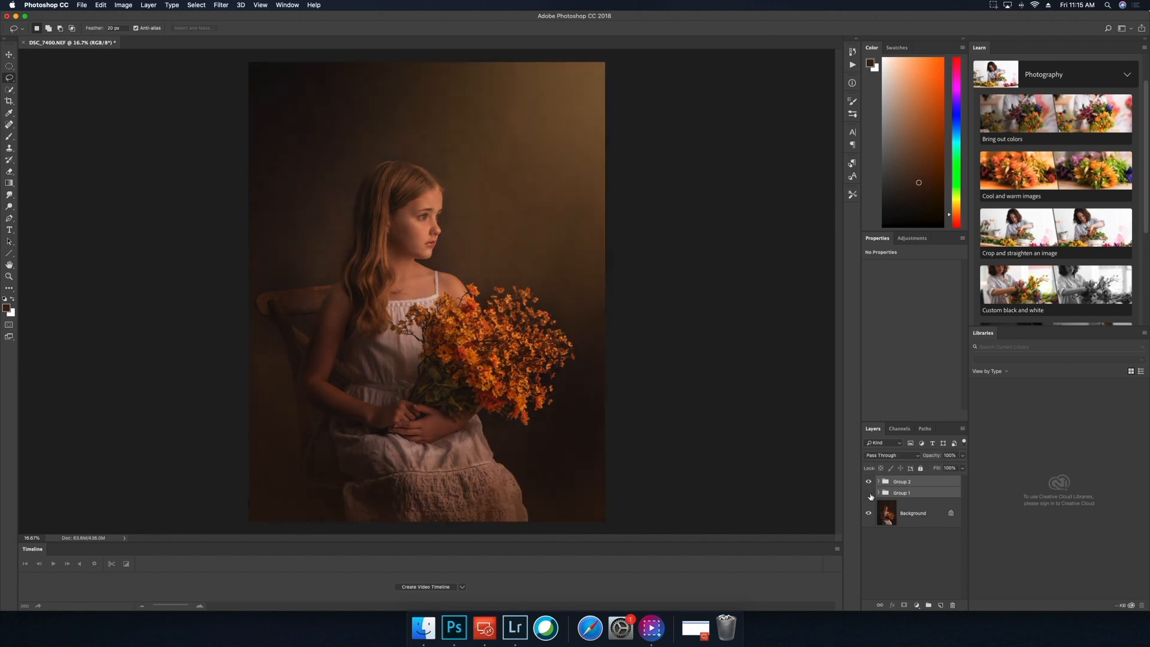
click(869, 493)
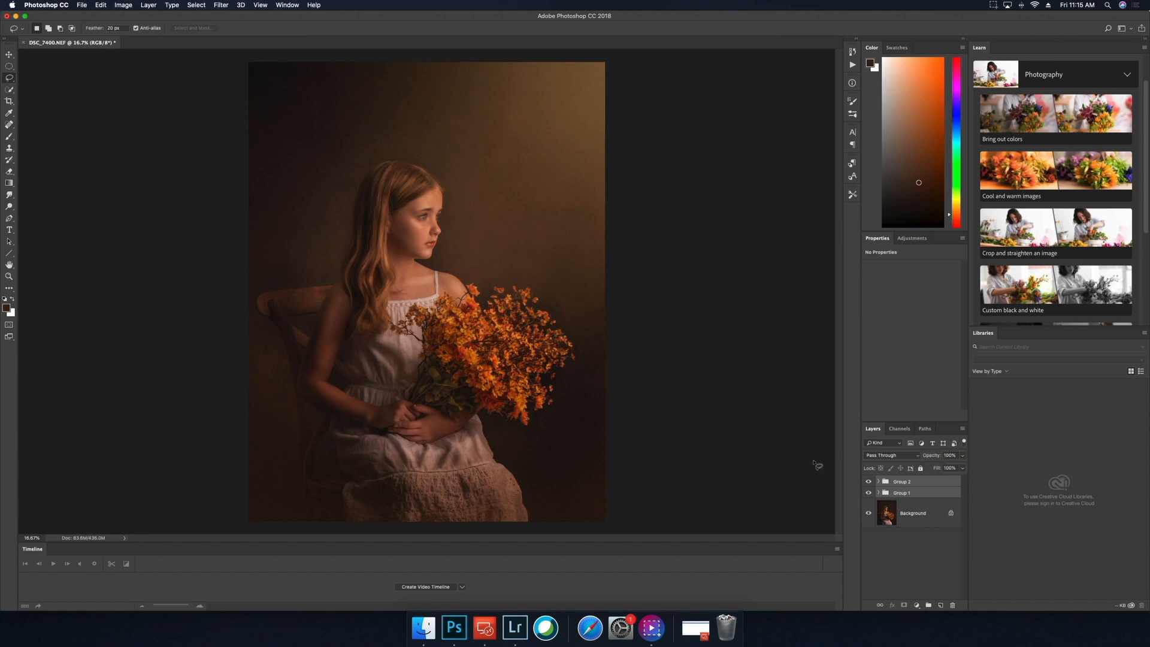
- Add a Solid Color fill layer in Soft Light mode above the groups, using dark brown #381f0a
click(145, 6)
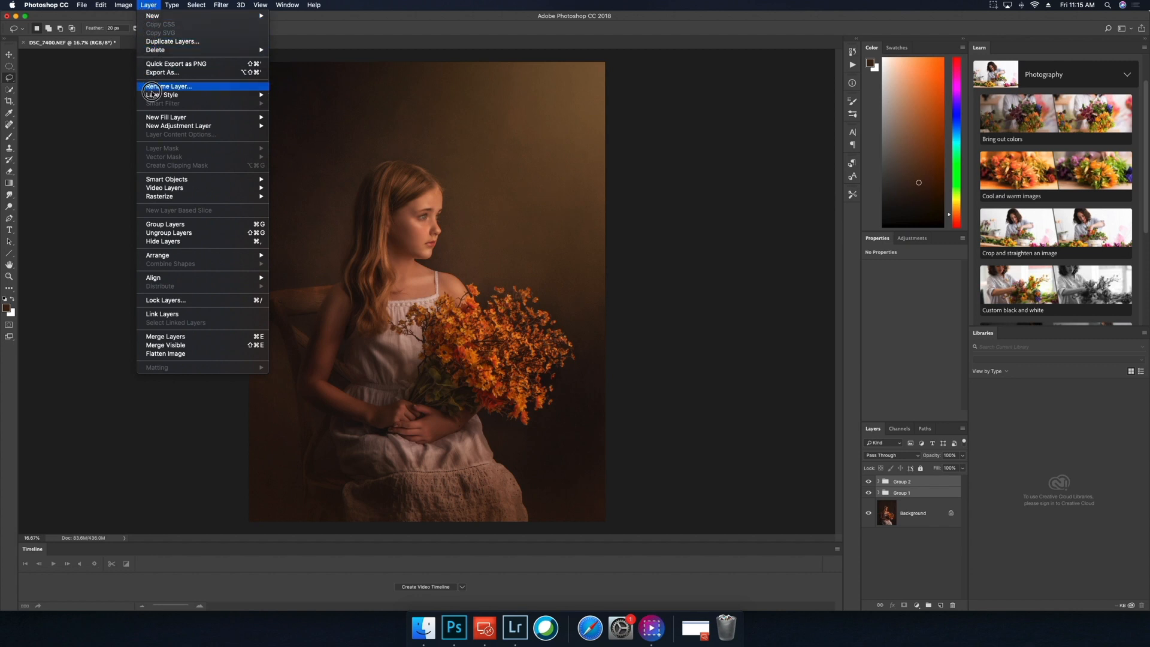
mouse_move(149, 120)
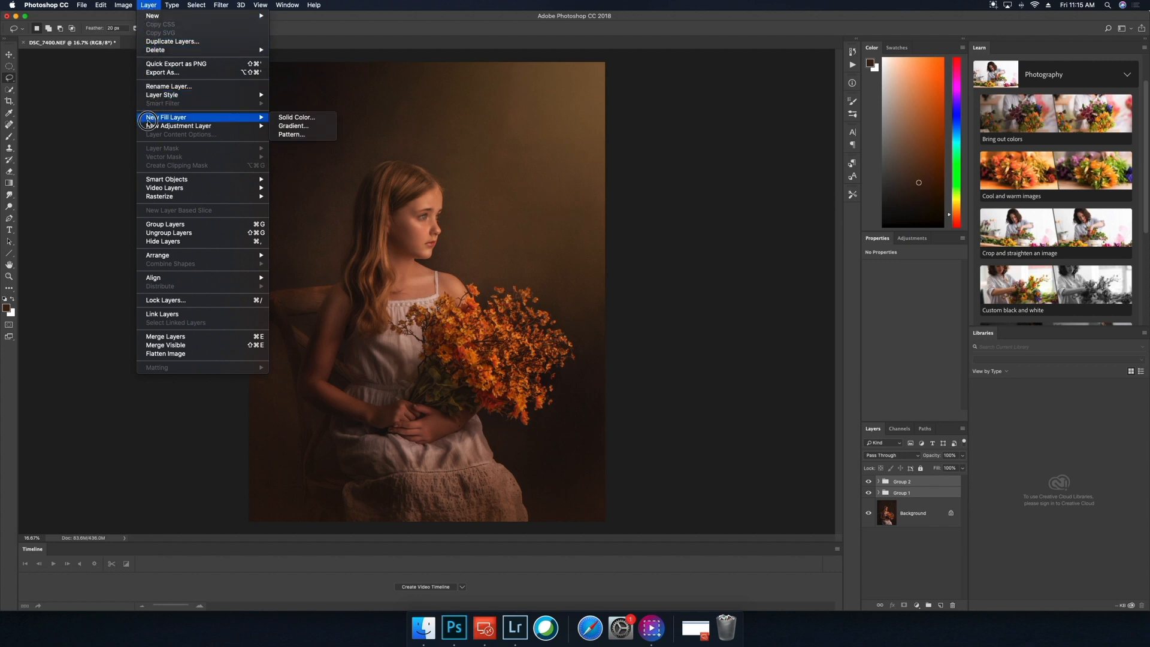
click(288, 118)
click(786, 249)
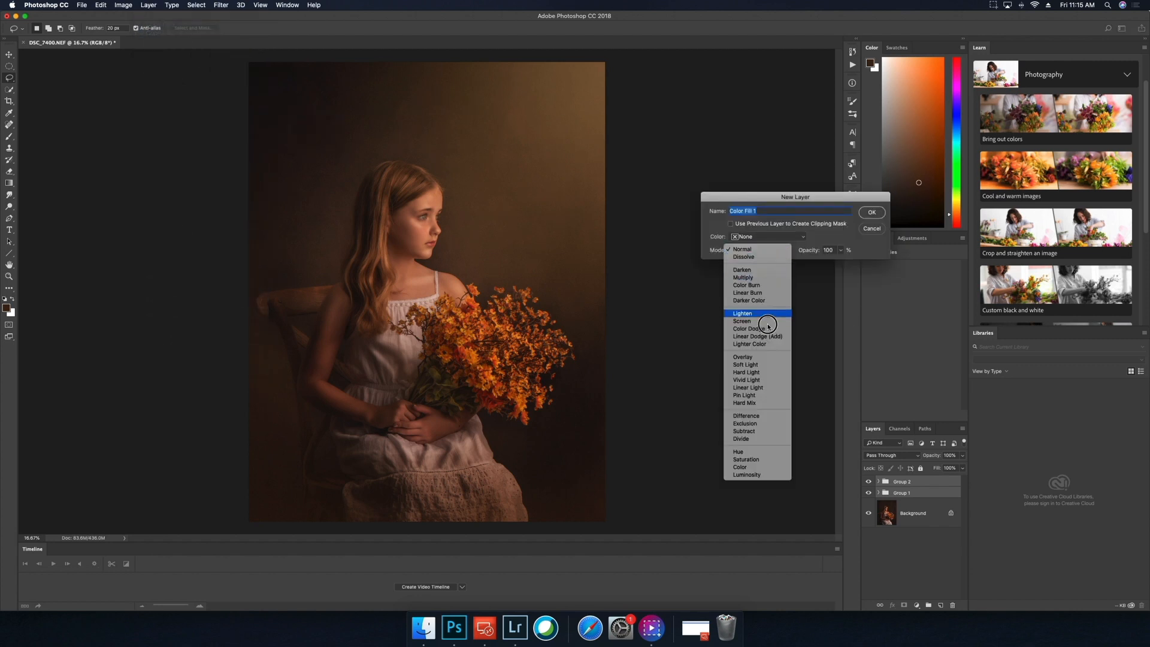
click(758, 361)
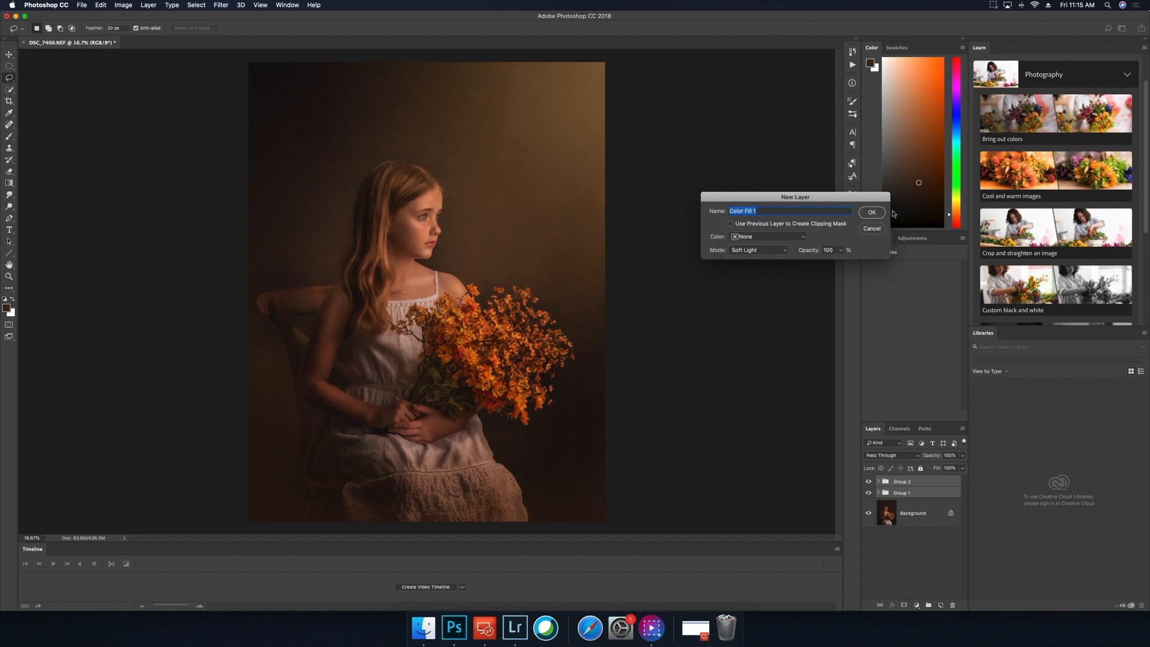
click(872, 213)
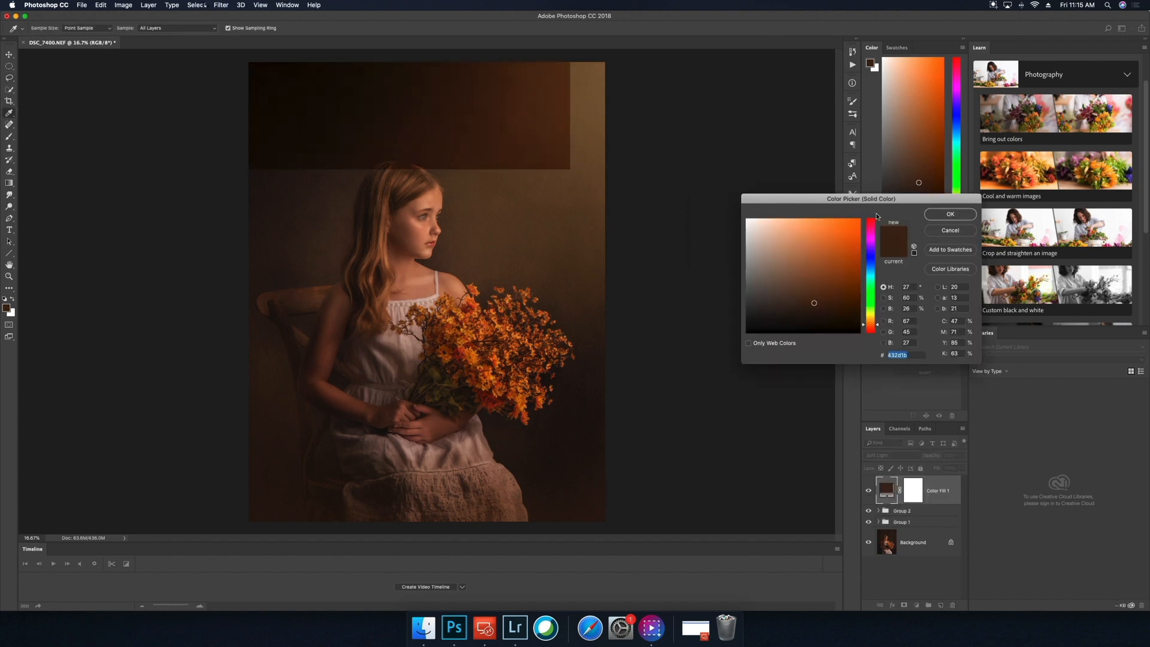
click(837, 290)
mouse_move(840, 310)
mouse_down()
mouse_move(844, 272)
mouse_move(840, 308)
mouse_up()
click(959, 216)
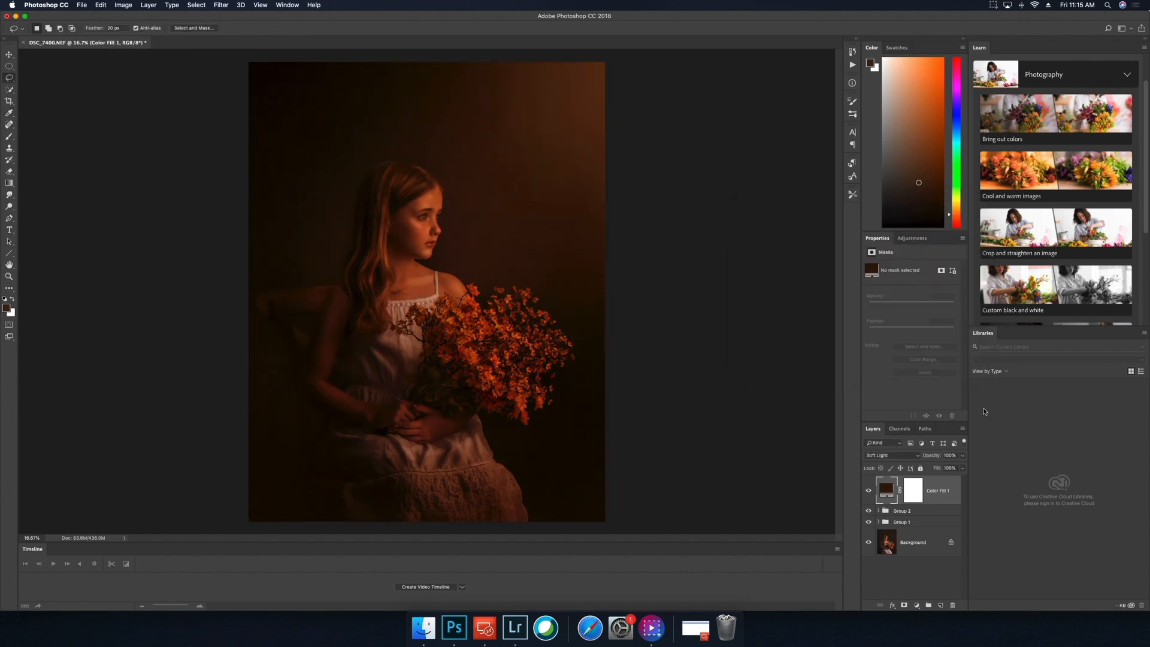
- Lower the color fill layer's opacity to about 48%, keeping its fill at 100%
click(962, 458)
drag(961, 468, 939, 480)
click(964, 486)
click(962, 468)
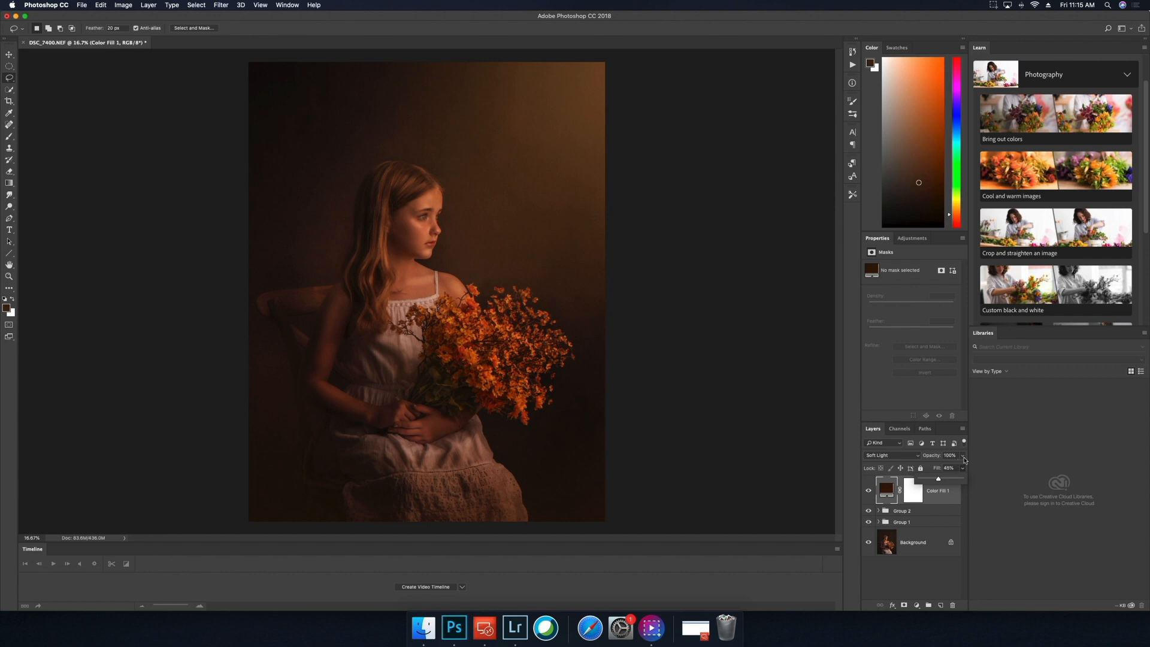
mouse_move(939, 480)
mouse_down()
mouse_move(963, 479)
mouse_move(939, 467)
mouse_up()
click(963, 460)
click(963, 461)
- Compare the portrait with the brown color fill layer switched off and on
click(868, 494)
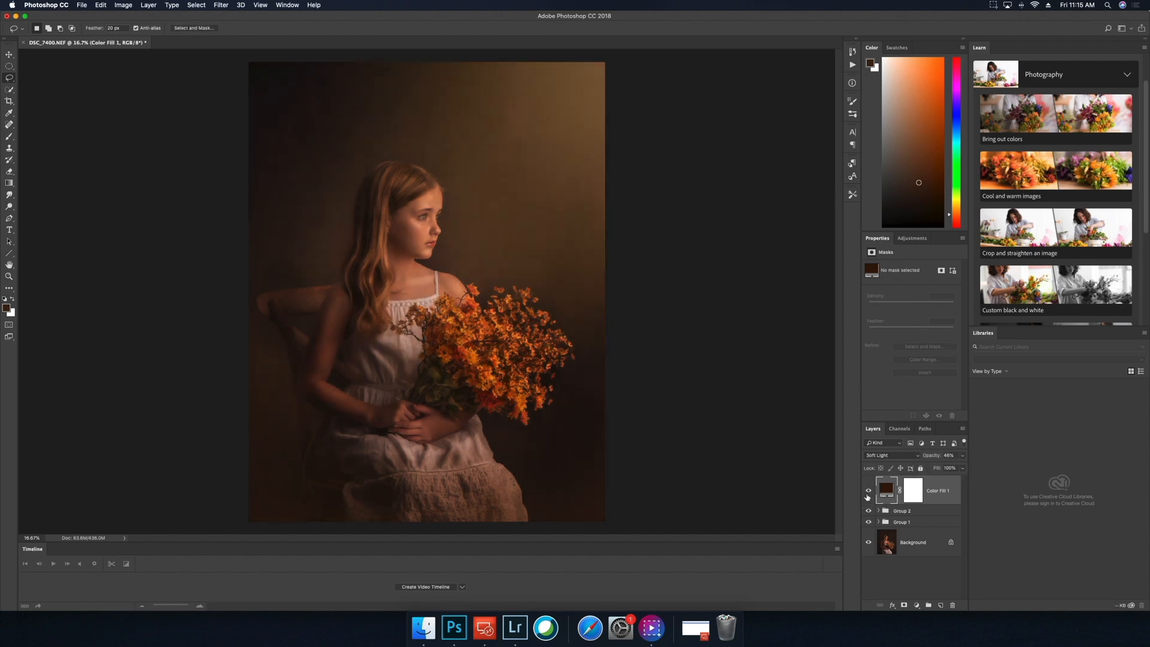
click(869, 494)
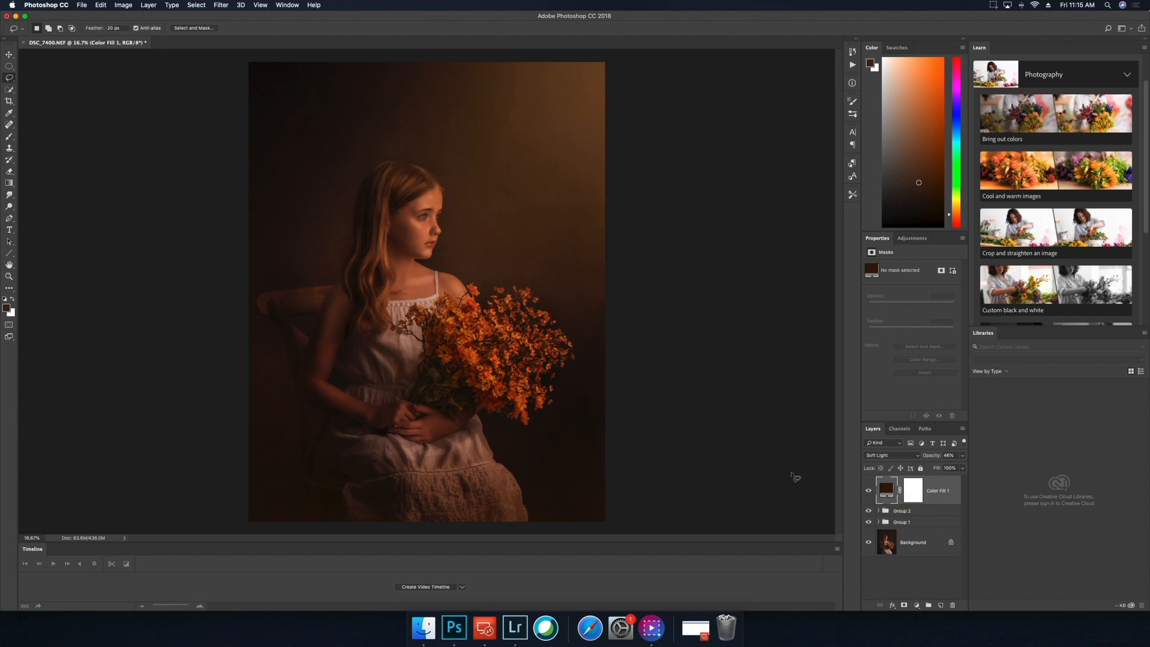
click(868, 494)
click(869, 494)
click(867, 495)
click(865, 496)
click(868, 495)
- Try several lighter and darker browns for the color fill layer and set it to #361a04
double_click(880, 488)
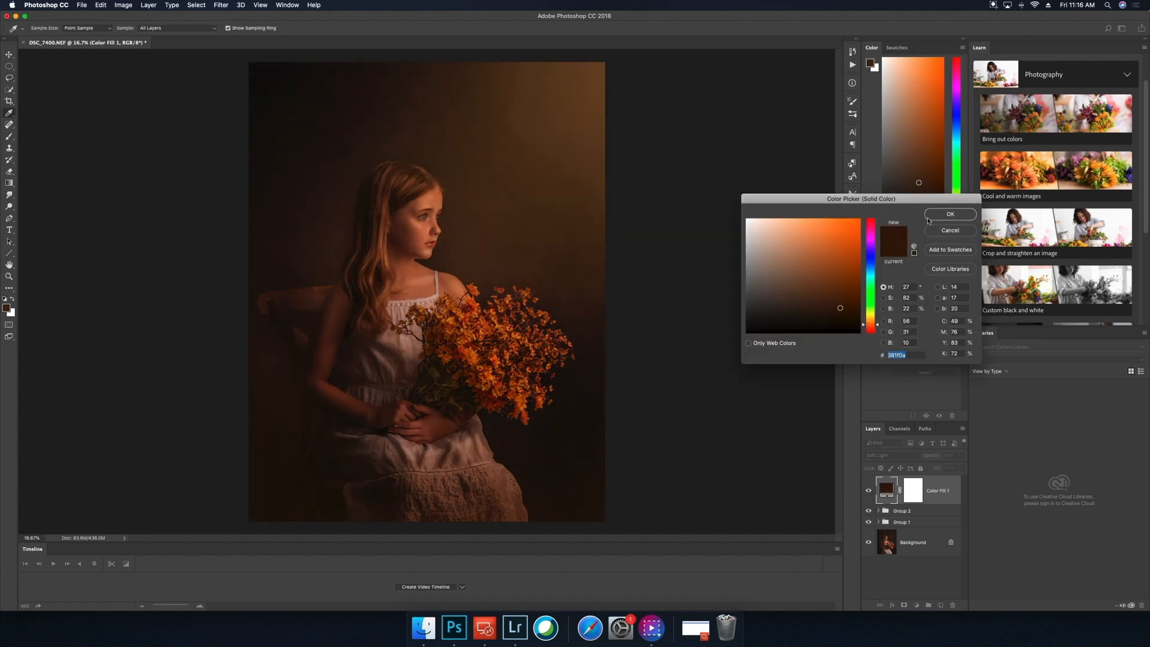
click(838, 273)
click(825, 250)
click(796, 302)
click(813, 325)
click(844, 282)
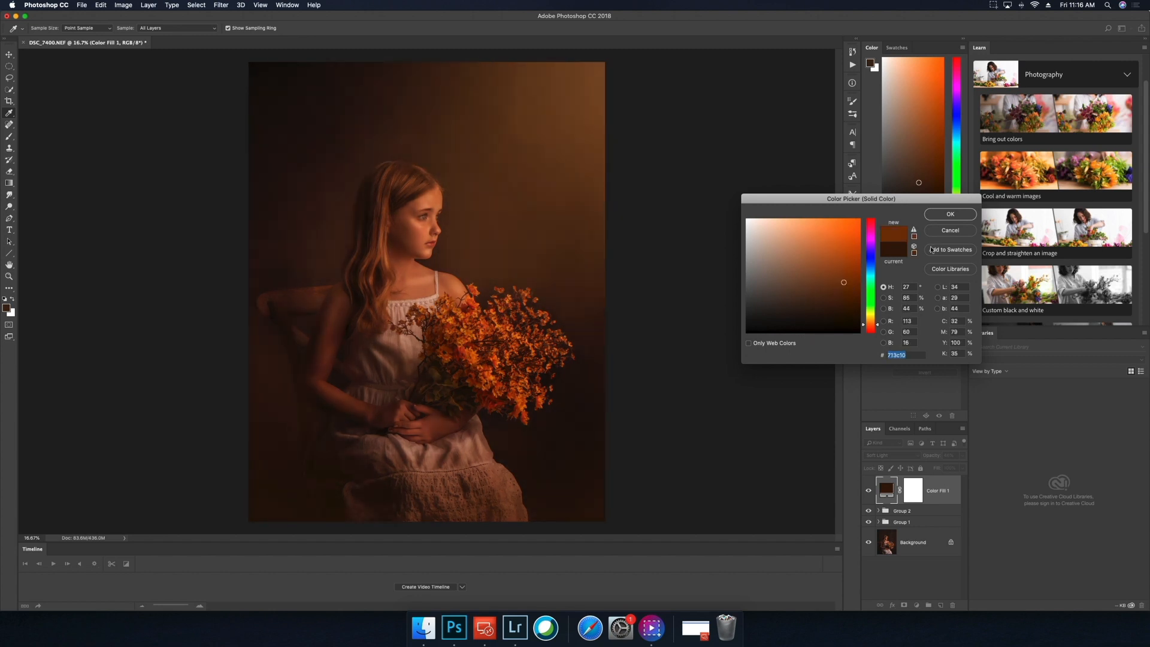
click(853, 309)
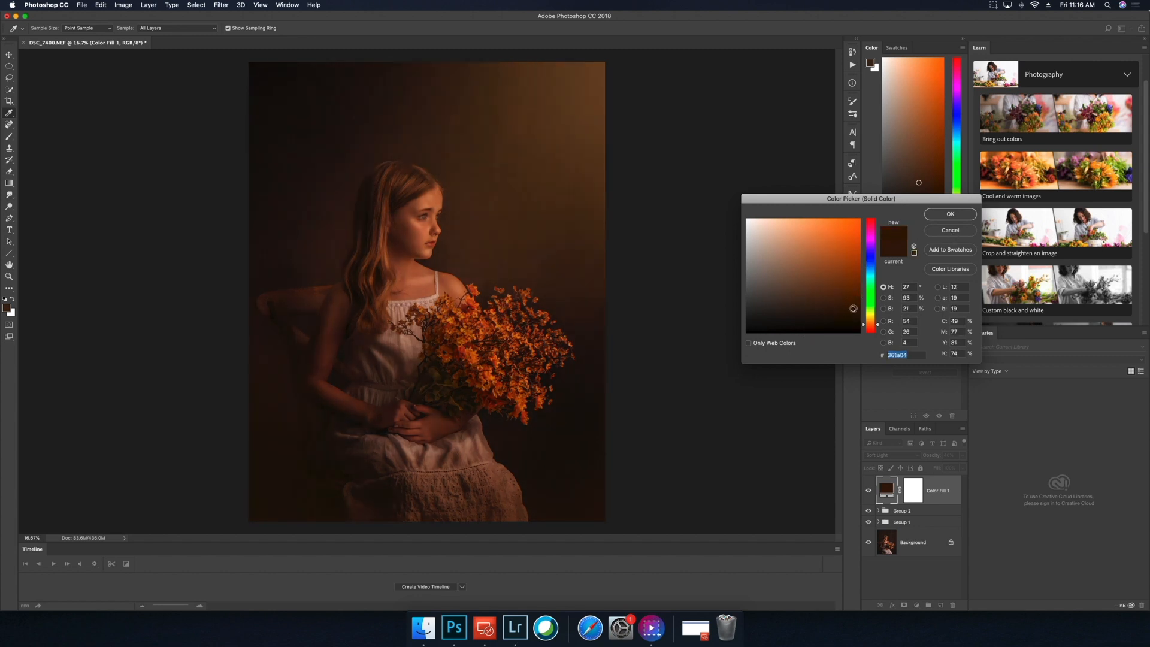
key(Return)
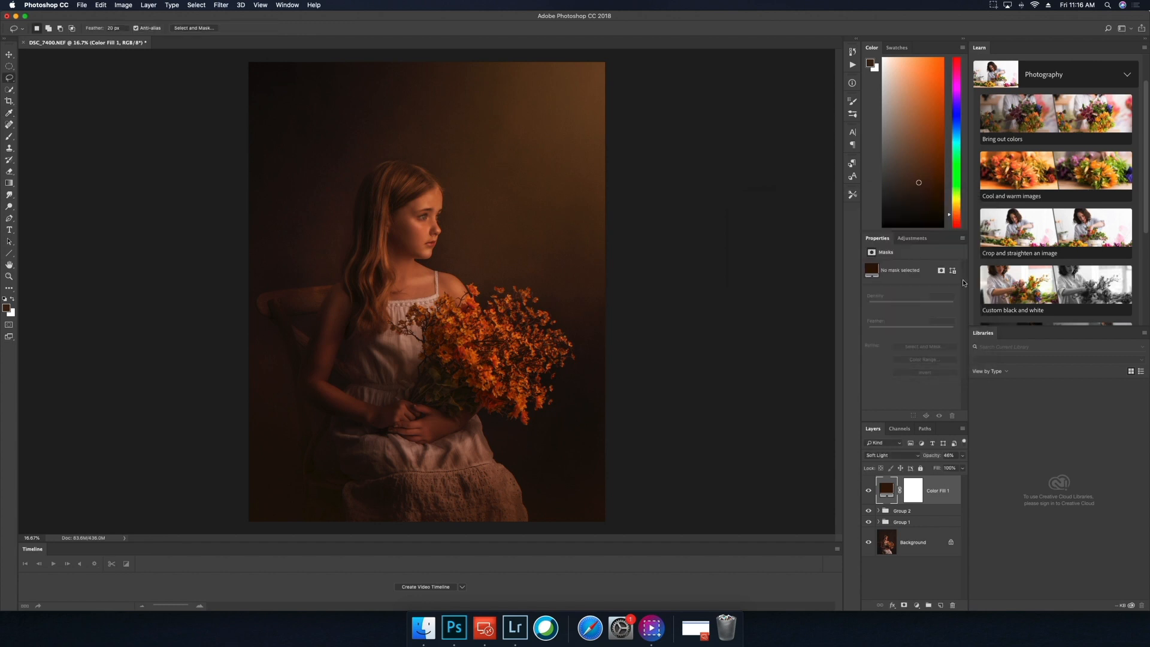
- Reduce the color fill layer's opacity to about 28% and compare it on and off
click(964, 459)
drag(940, 467, 931, 467)
click(868, 490)
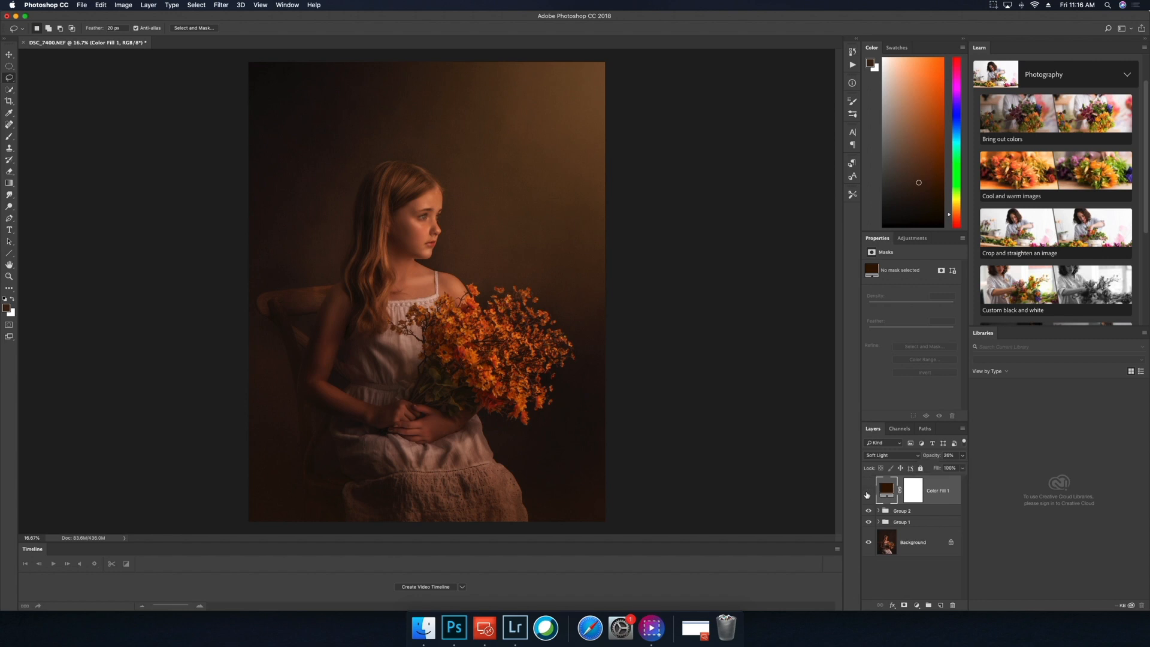
click(868, 490)
click(869, 490)
- Add a Color Balance adjustment layer and shift its midtones to -4 toward cyan and -10 toward yellow
click(153, 4)
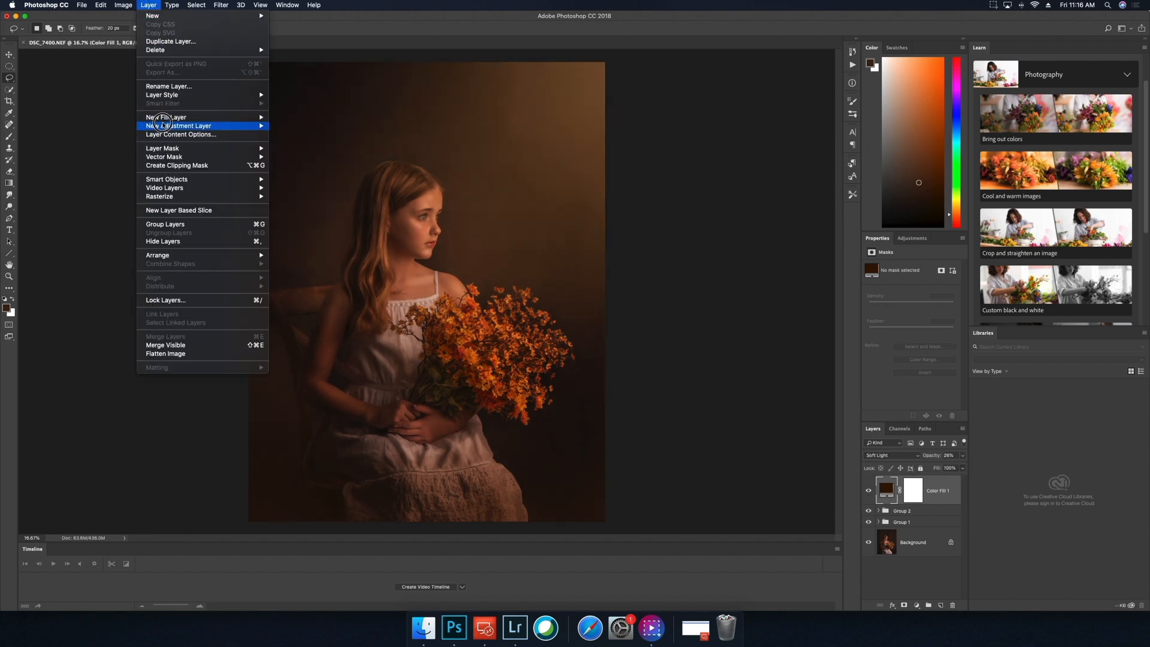
mouse_move(162, 125)
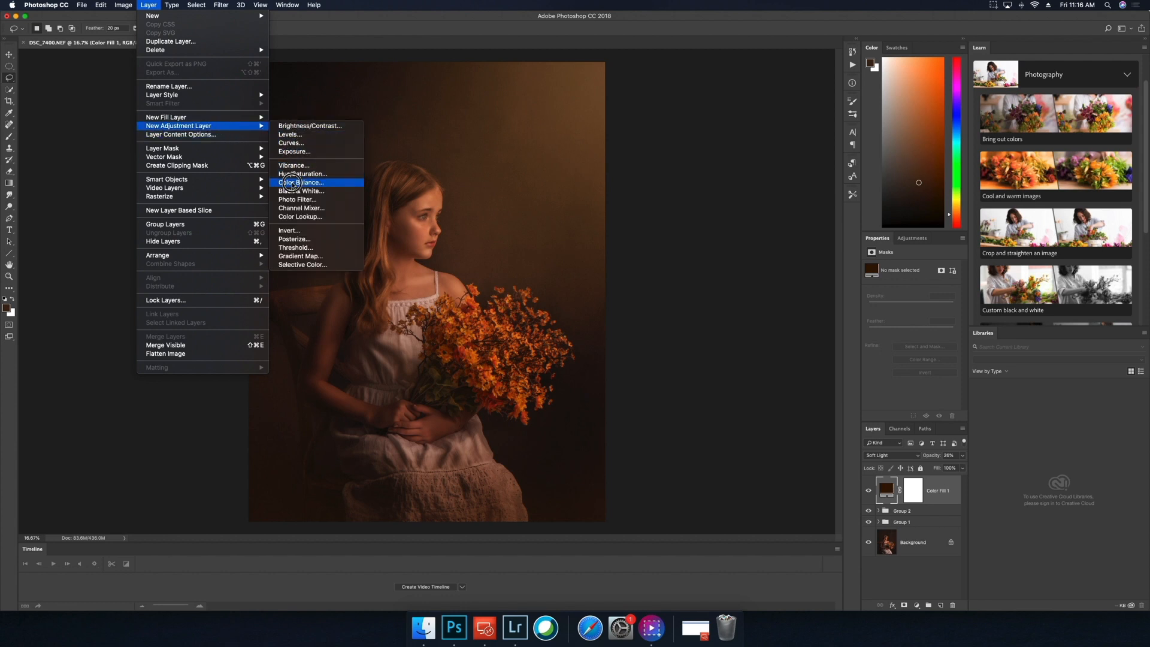
click(292, 183)
click(872, 214)
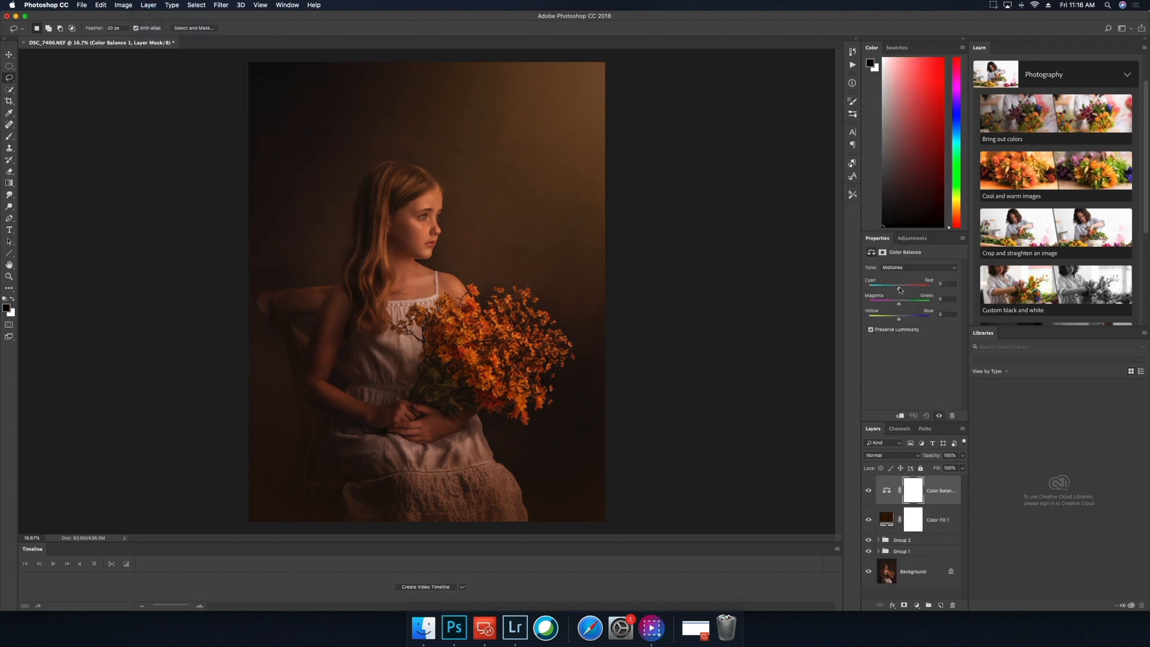
mouse_move(900, 290)
mouse_down()
mouse_move(893, 322)
mouse_move(899, 293)
mouse_up()
- Shift the Color Balance highlights to -22 and the shadows to about -6 toward cyan
click(915, 267)
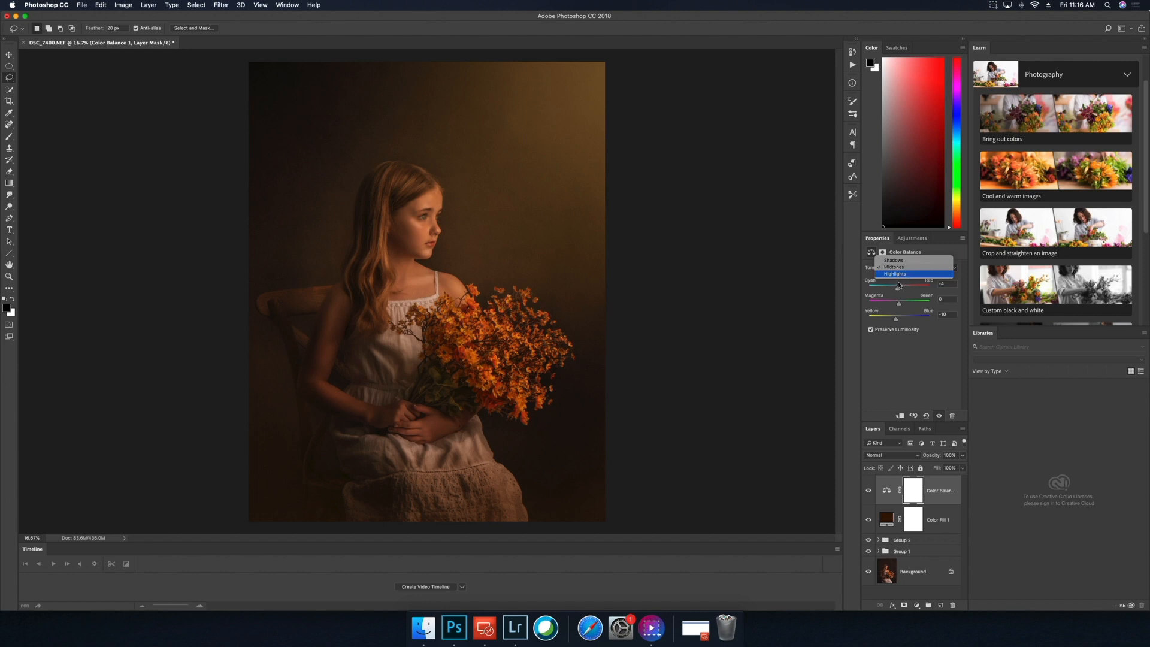
click(898, 279)
drag(897, 290, 892, 289)
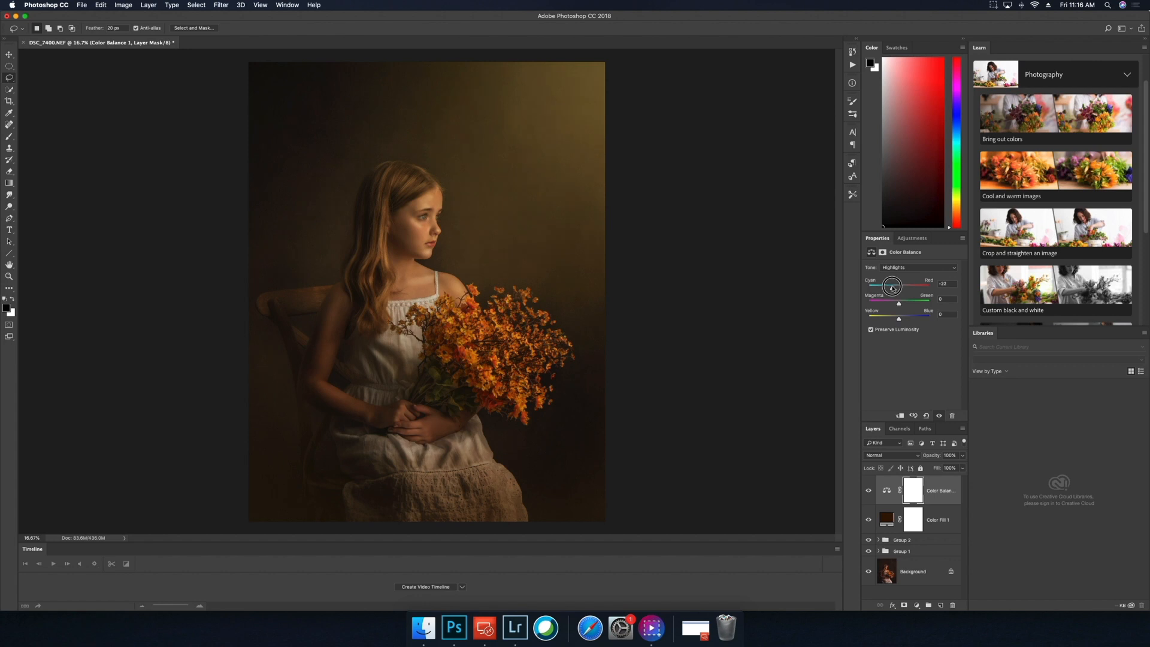
drag(900, 322, 892, 289)
click(906, 267)
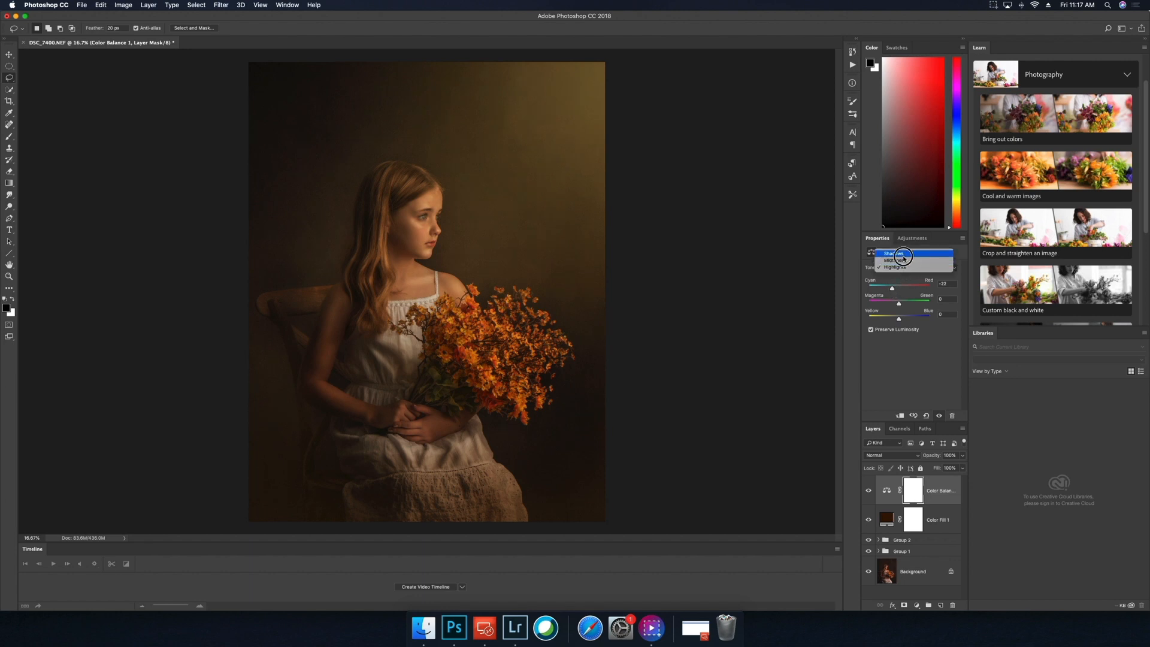
click(894, 254)
drag(899, 289, 897, 289)
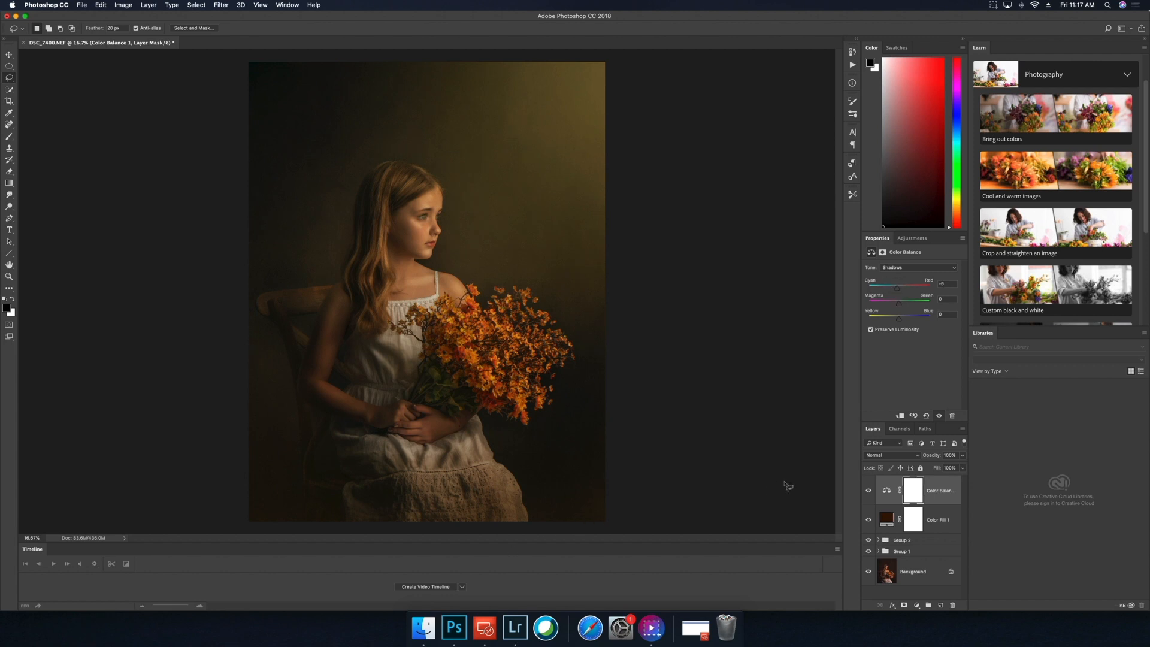
- Compare the portrait with the Color Balance layer switched off and on
click(869, 490)
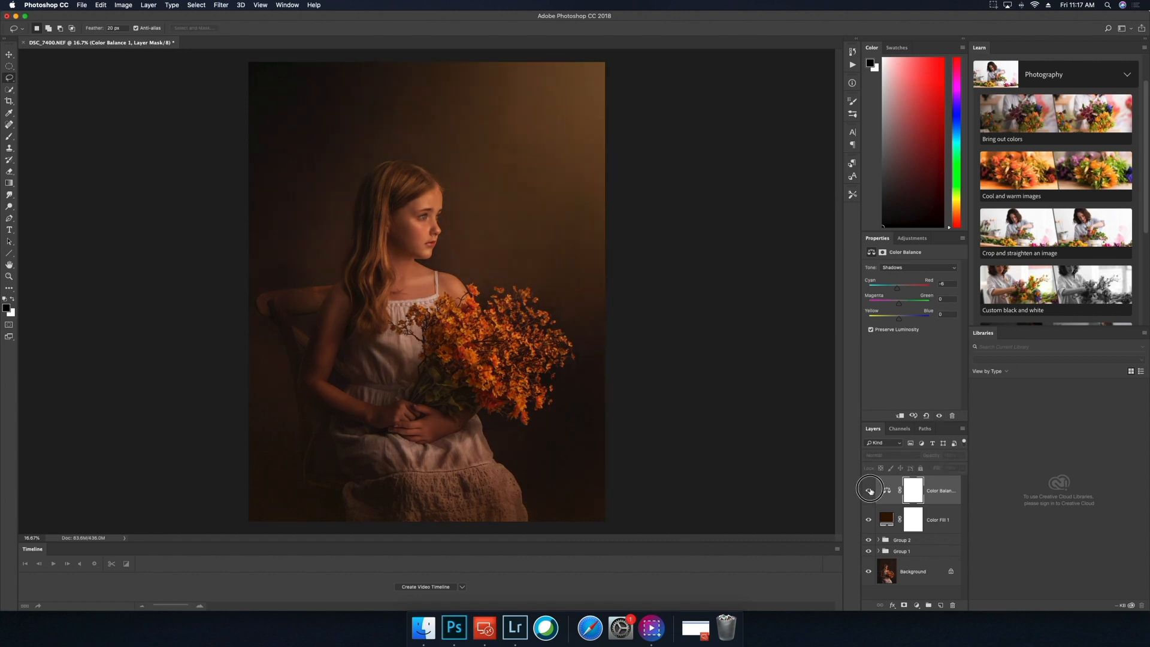
click(869, 490)
click(869, 491)
click(869, 491)
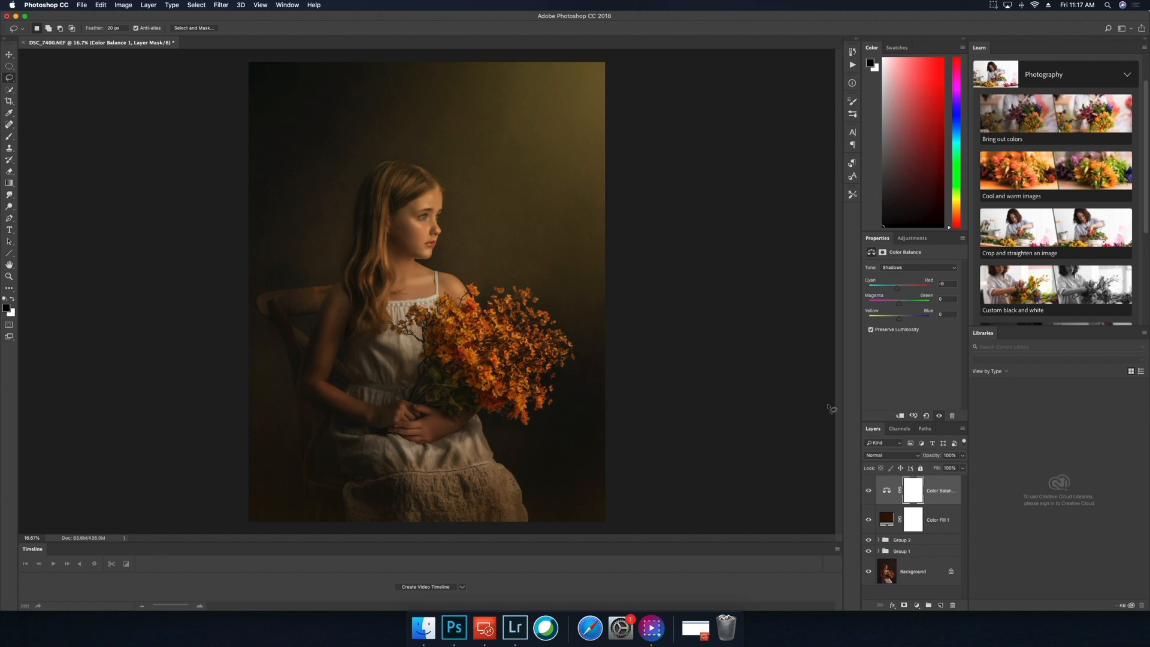
- Group the Color Balance and color fill layers into a new group named Group 3
shift+click(927, 528)
right_click(927, 480)
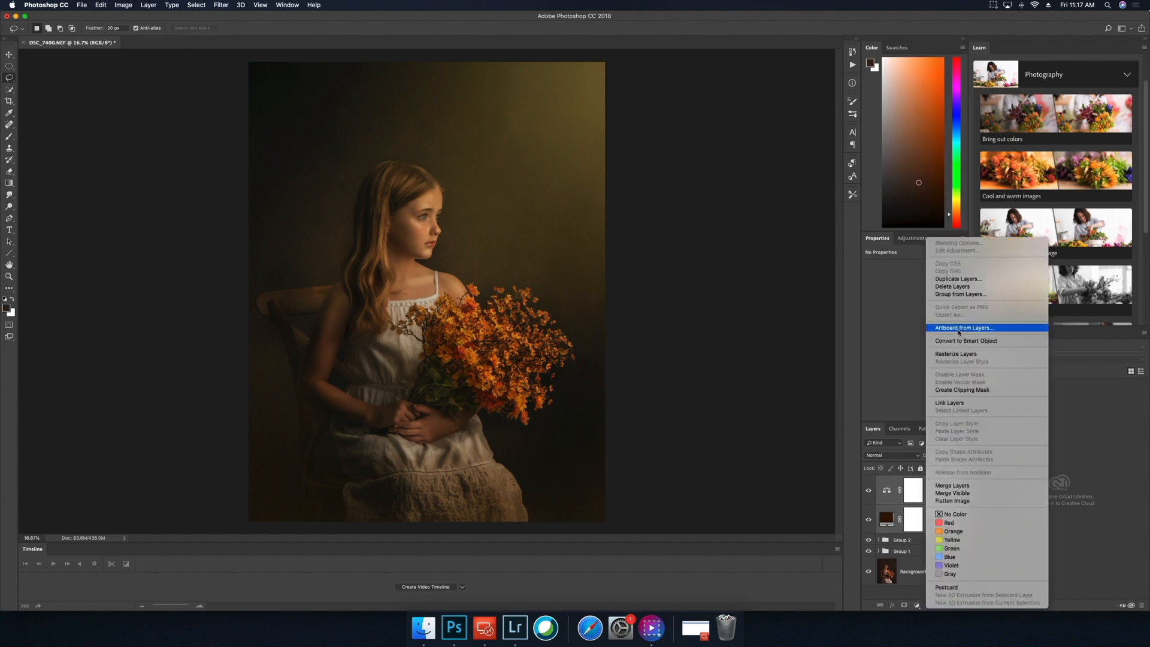
click(960, 294)
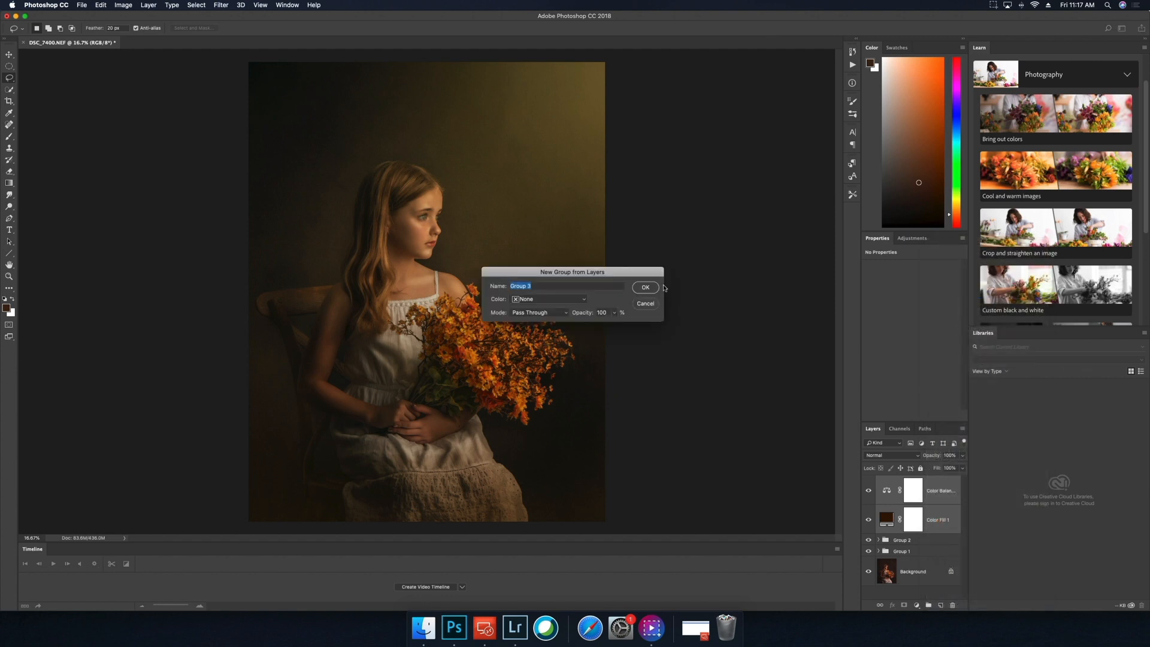
click(645, 288)
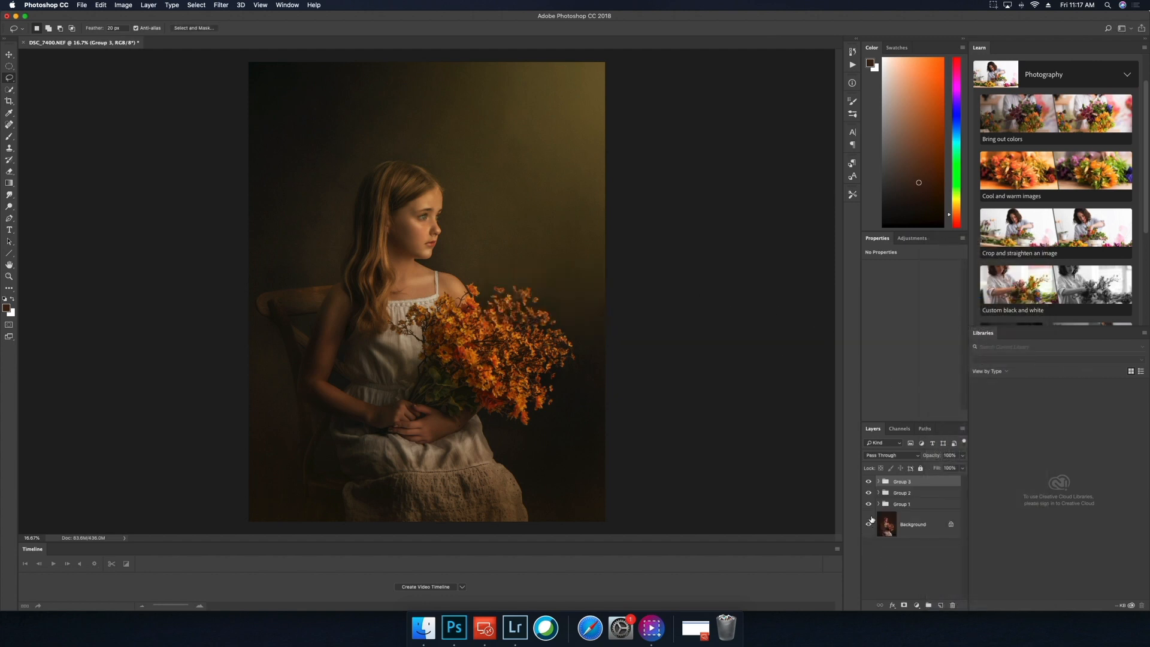
- Toggle the visibility of the three layer groups to compare the edit with the original portrait
drag(868, 504, 871, 483)
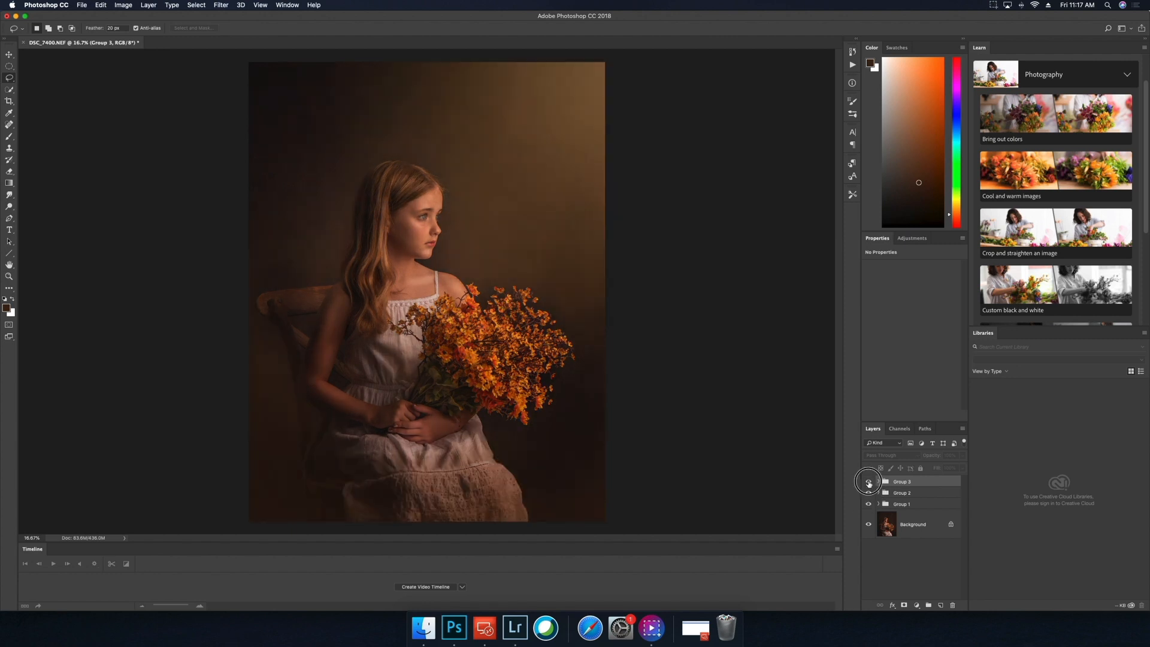